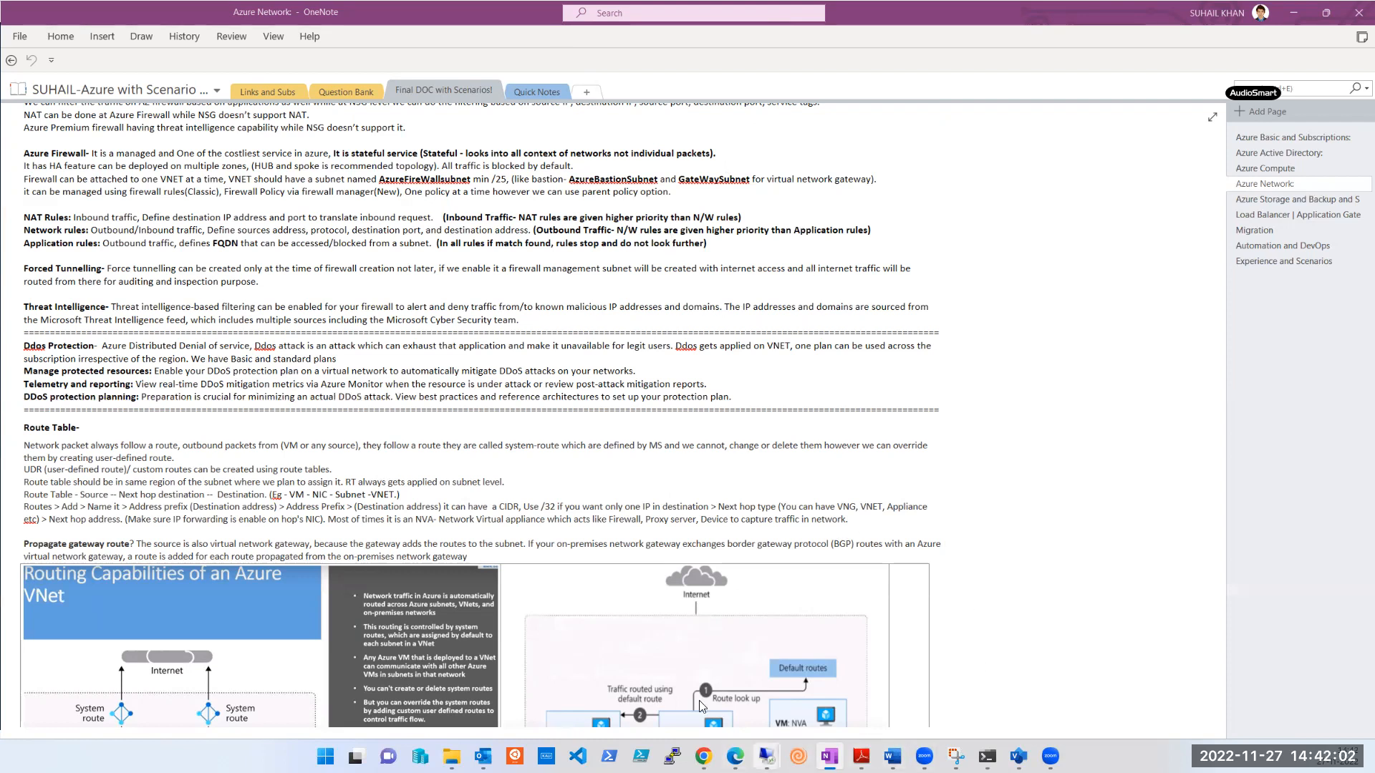
Step: Switch to the Remote Desktop sessions and show the PowerShell consoles of the three tsoft-udr virtual machines side by side
left_click(767, 756)
mouse_move(770, 746)
left_click(773, 713)
left_click(847, 681)
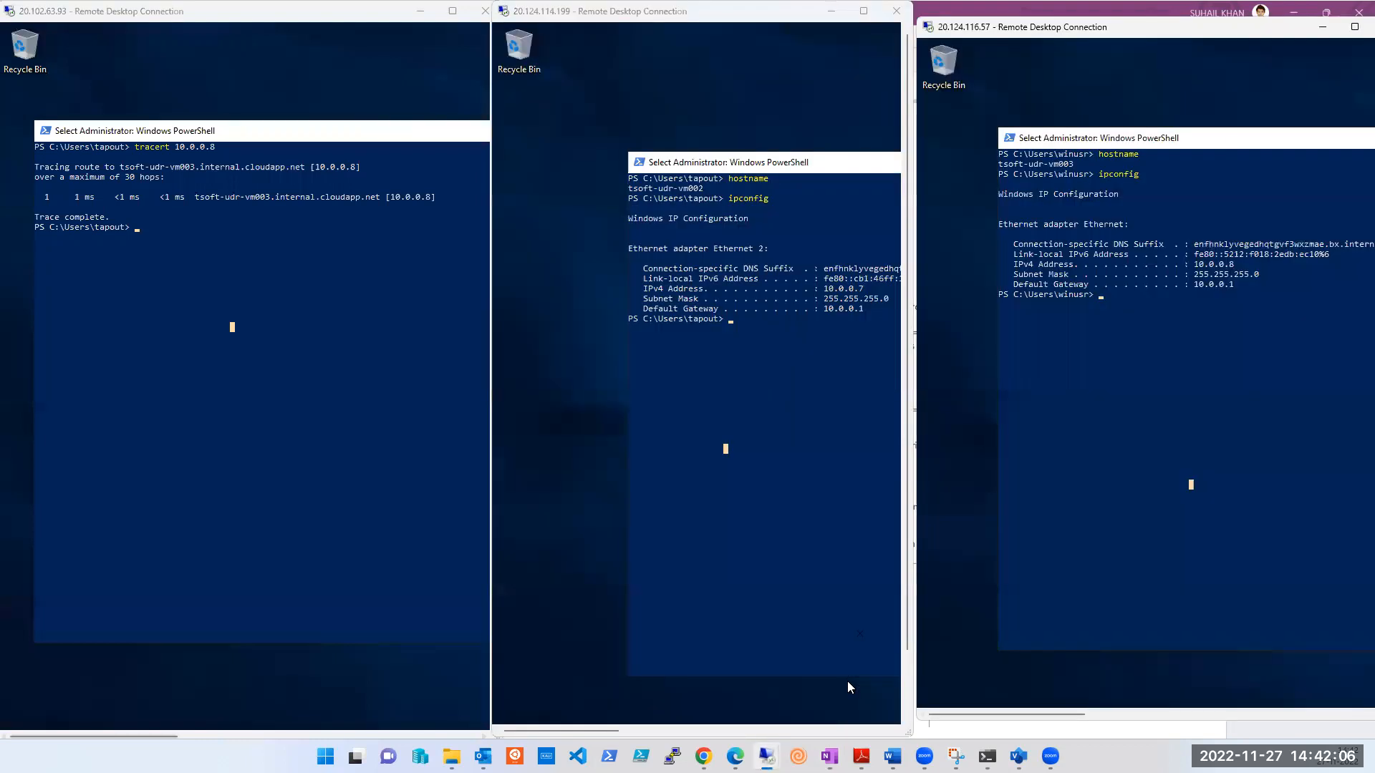
left_click(178, 298)
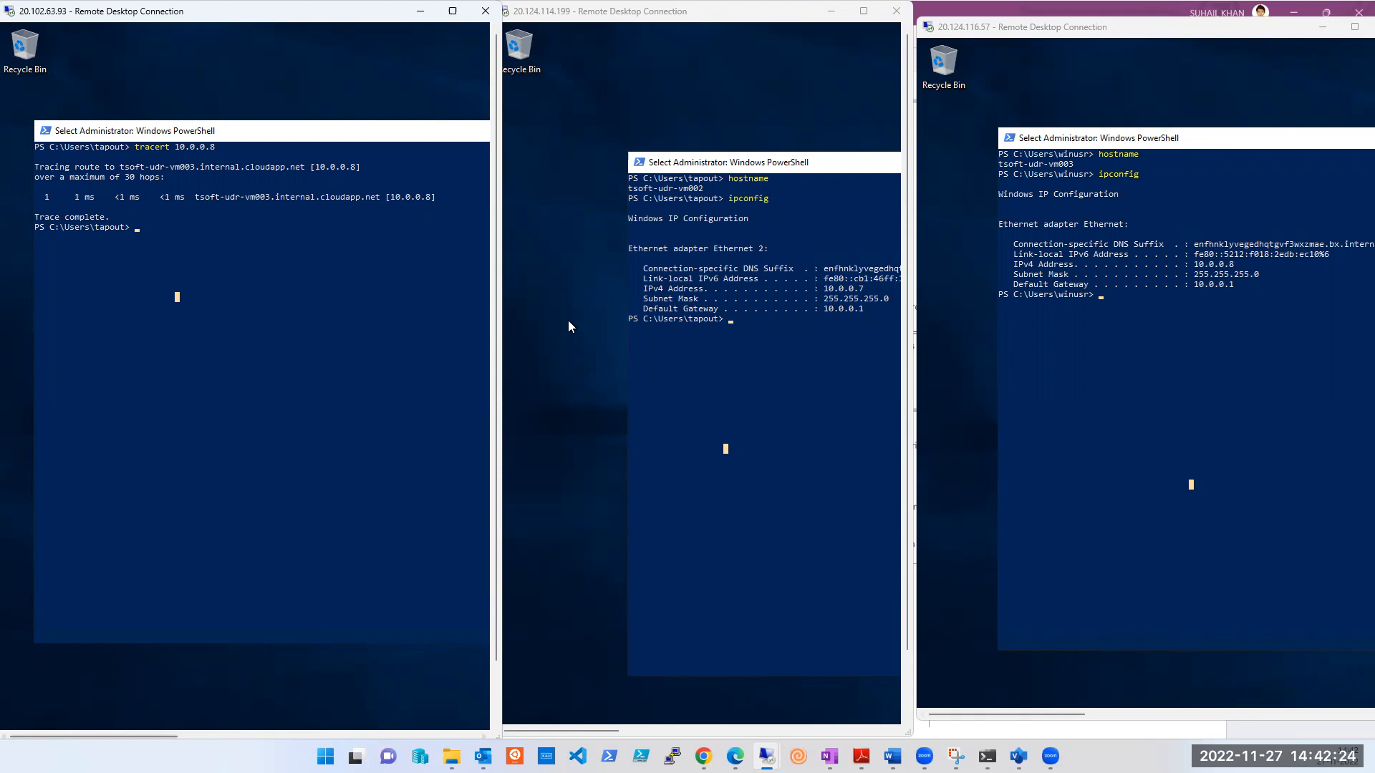
Step: Switch to the Azure portal in Chrome, search for udr to find Route tables, and start creating a route table
mouse_move(703, 756)
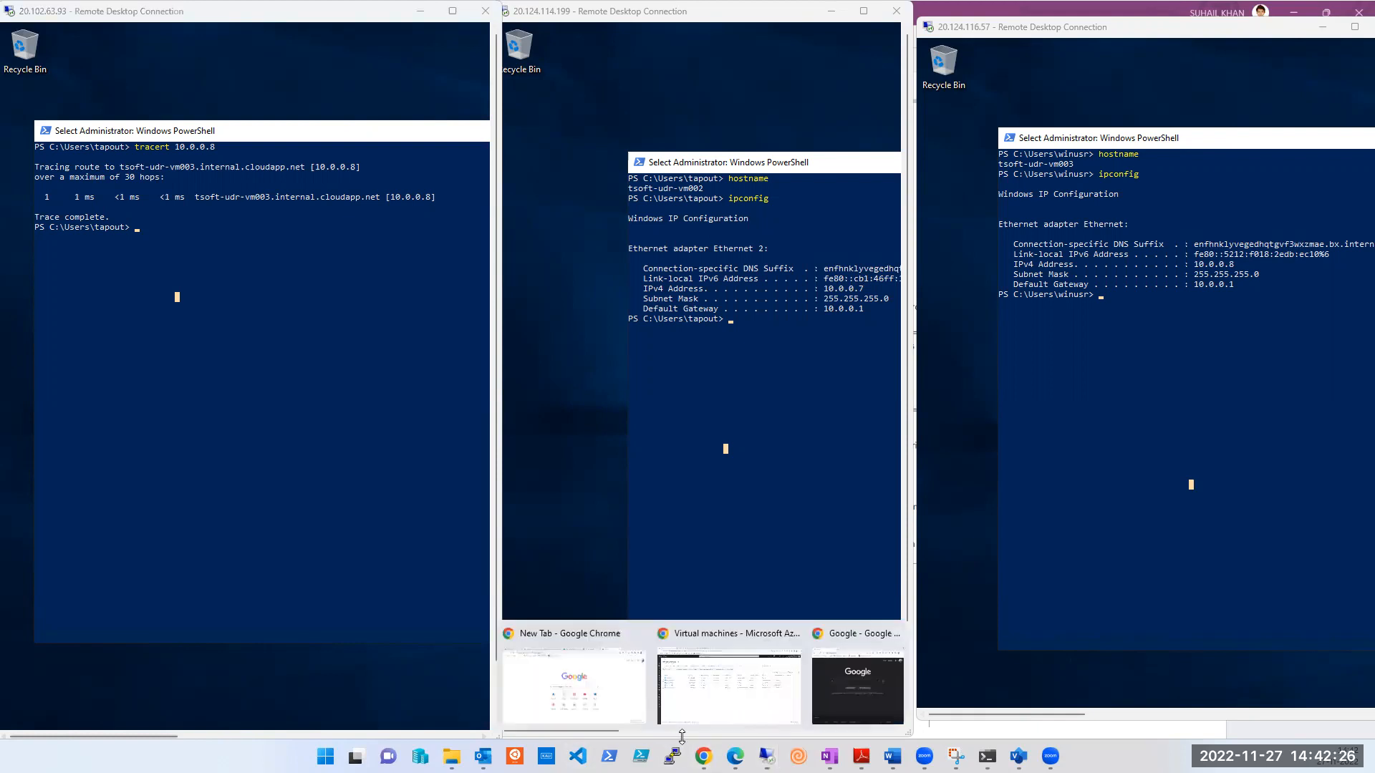
left_click(756, 693)
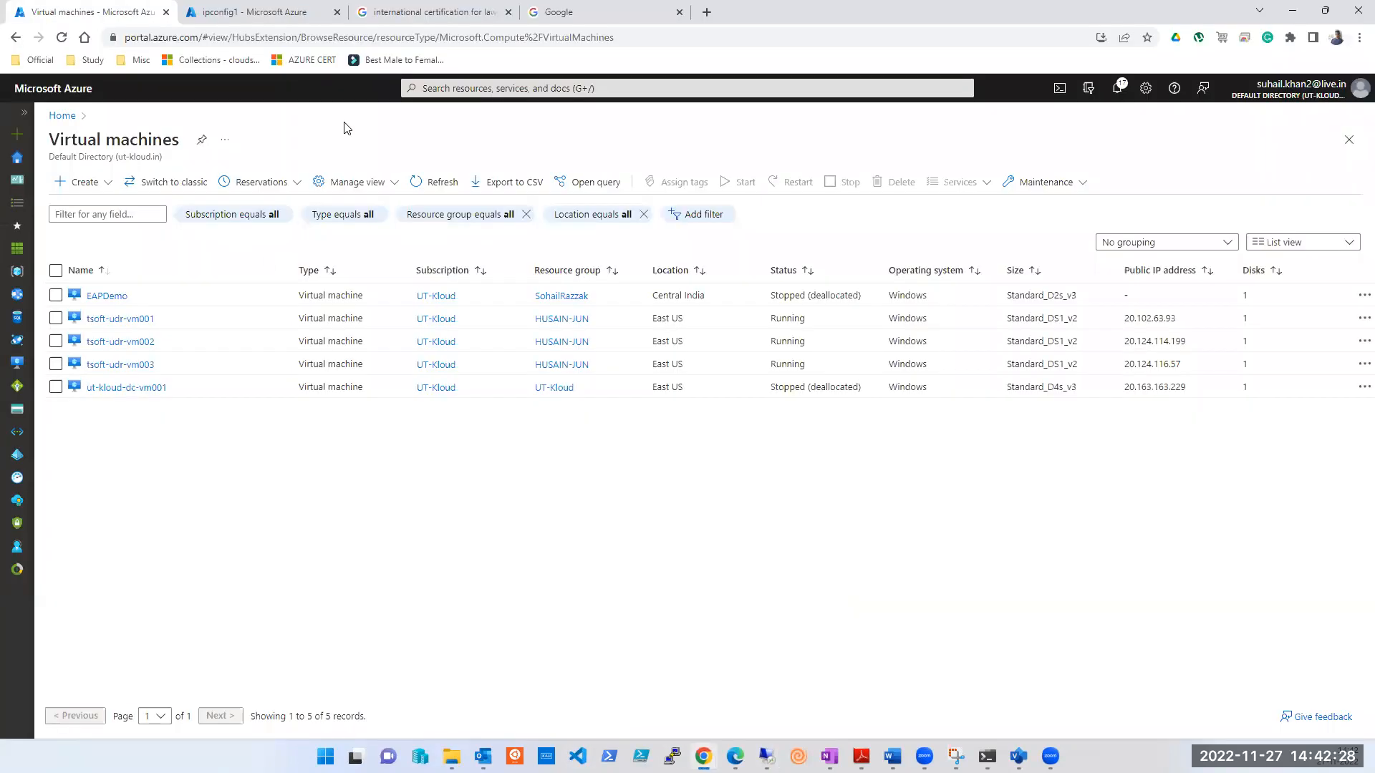
left_click(465, 88)
type("udr")
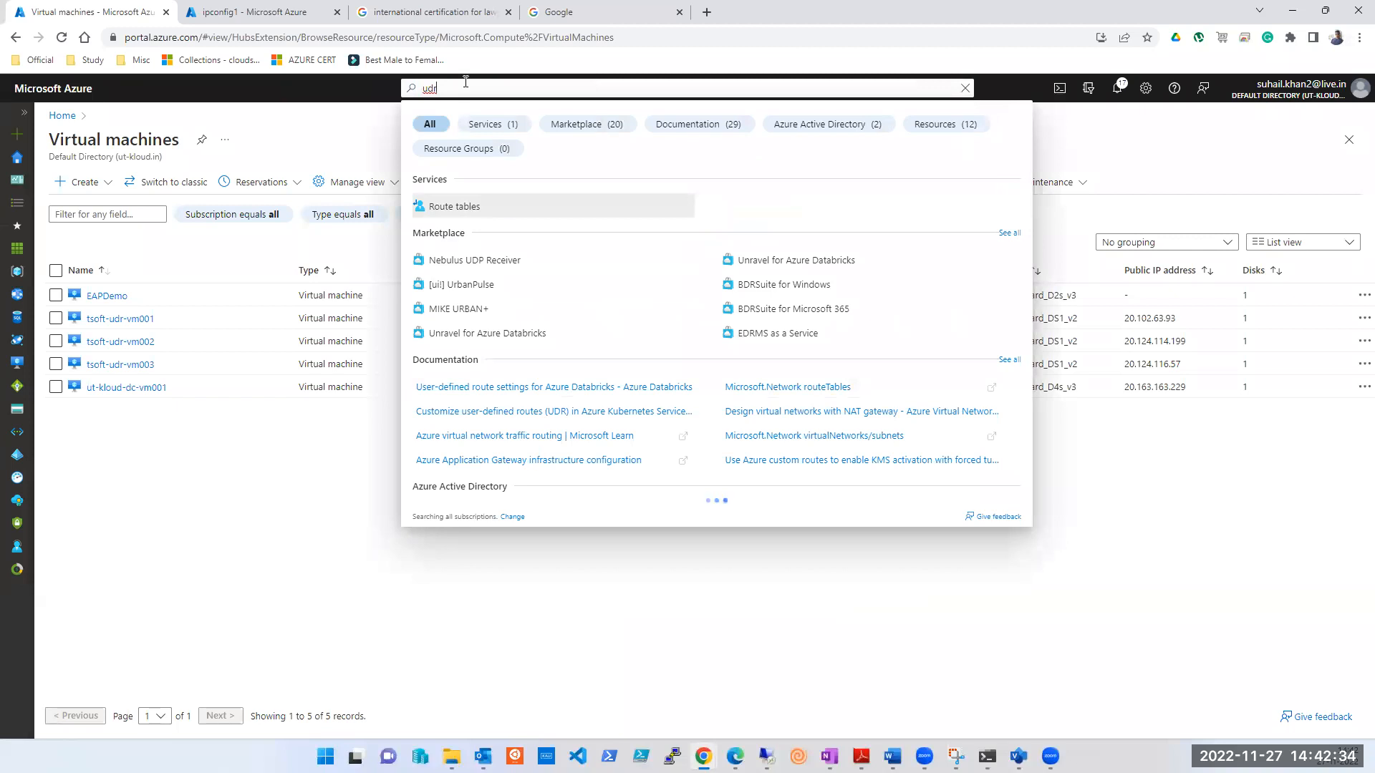
left_click(440, 215)
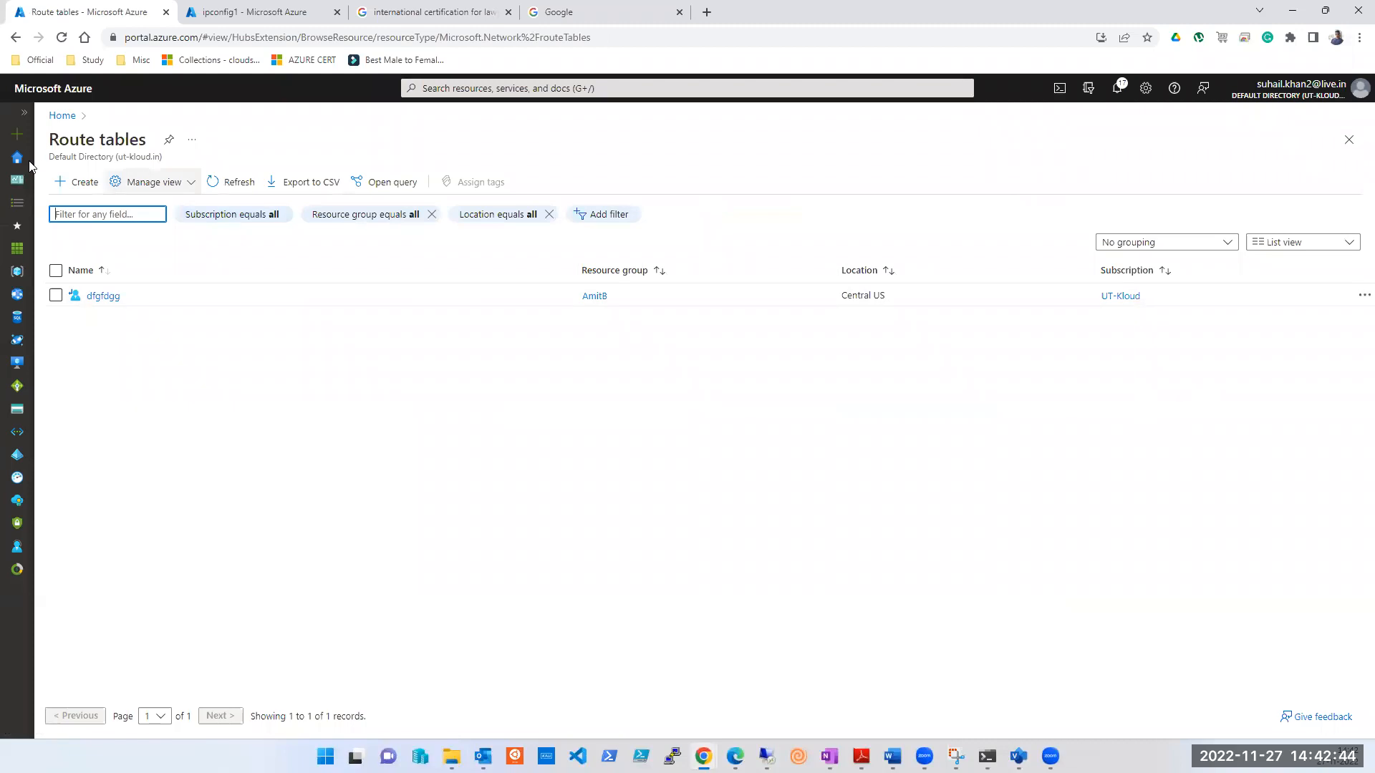
left_click(78, 186)
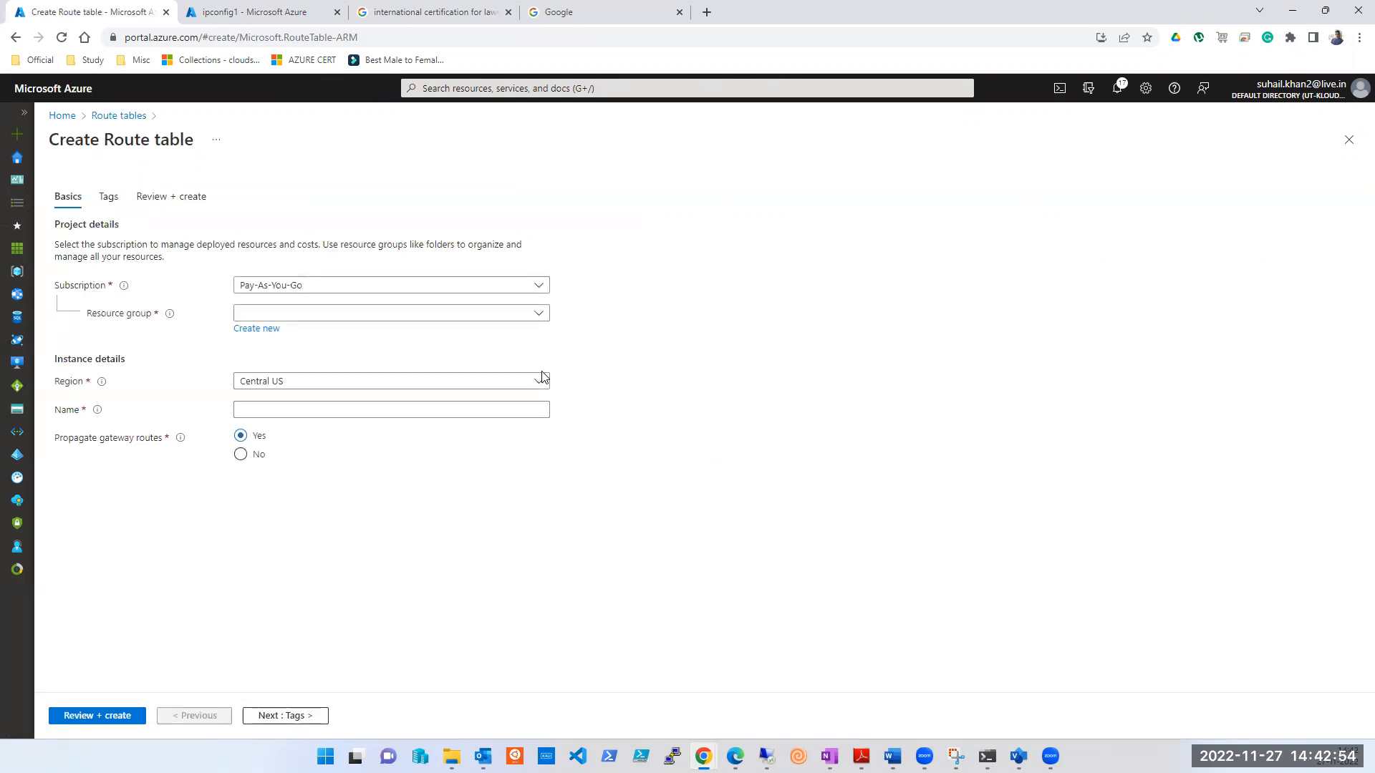
Step: Set the route table's subscription to UT-Kloud and its resource group to Husain-JUN
left_click(362, 285)
left_click(254, 353)
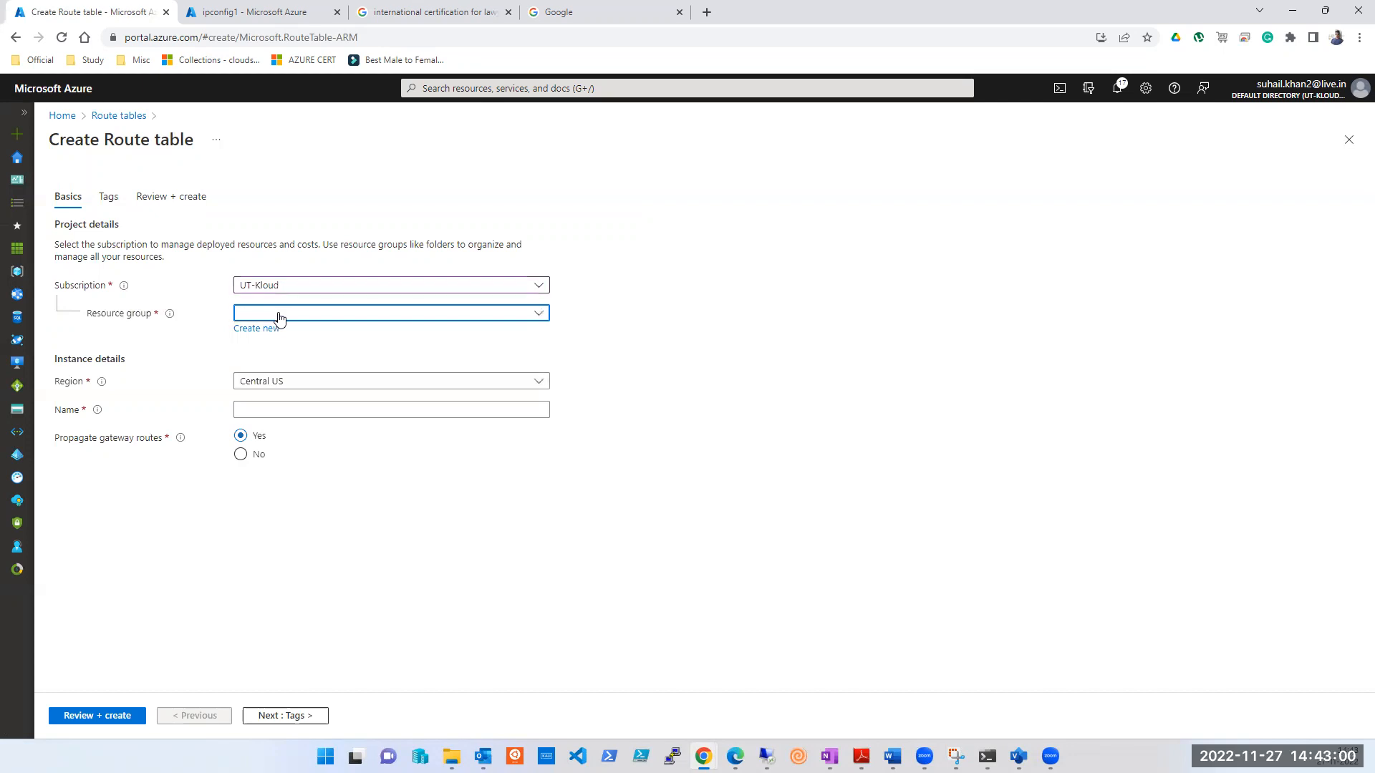
left_click(279, 315)
scroll(299, 565, "down", 1)
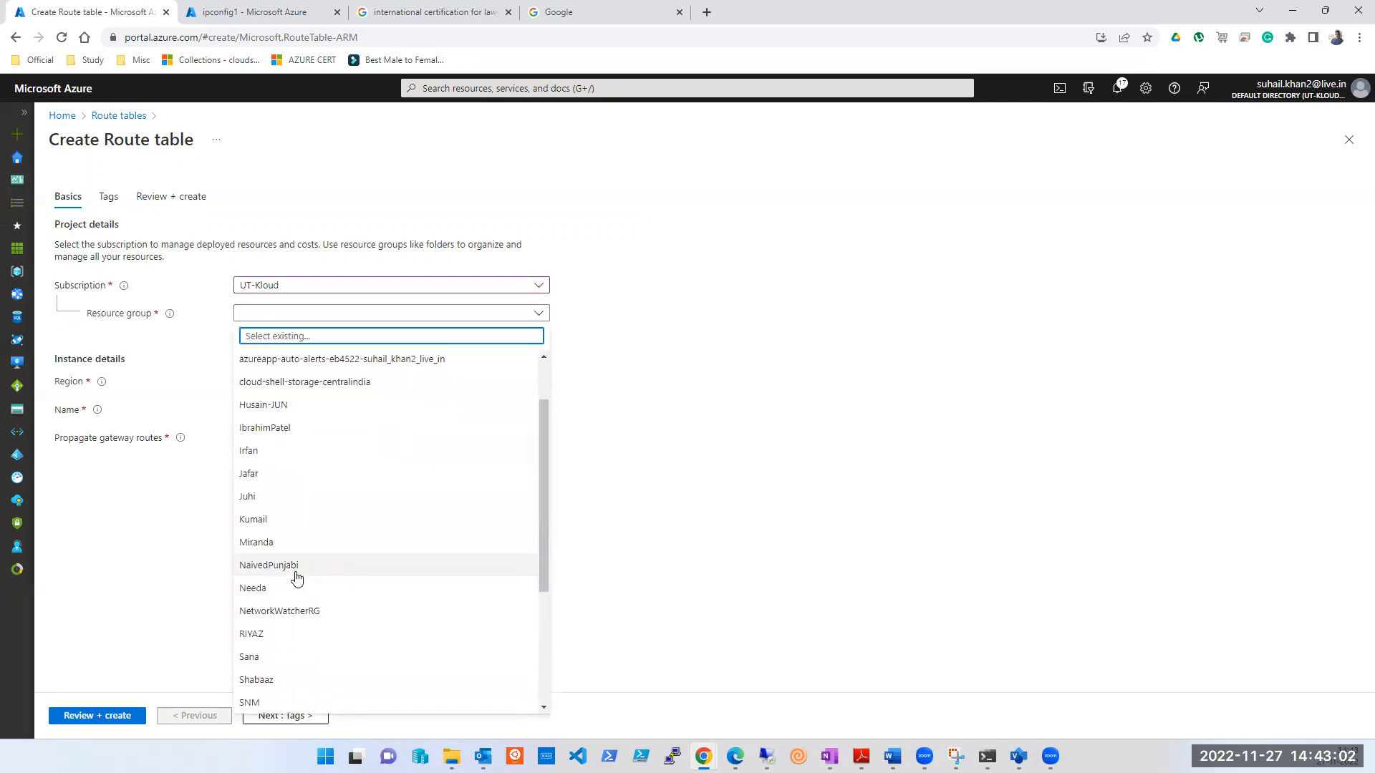
scroll(297, 577, "down", 2)
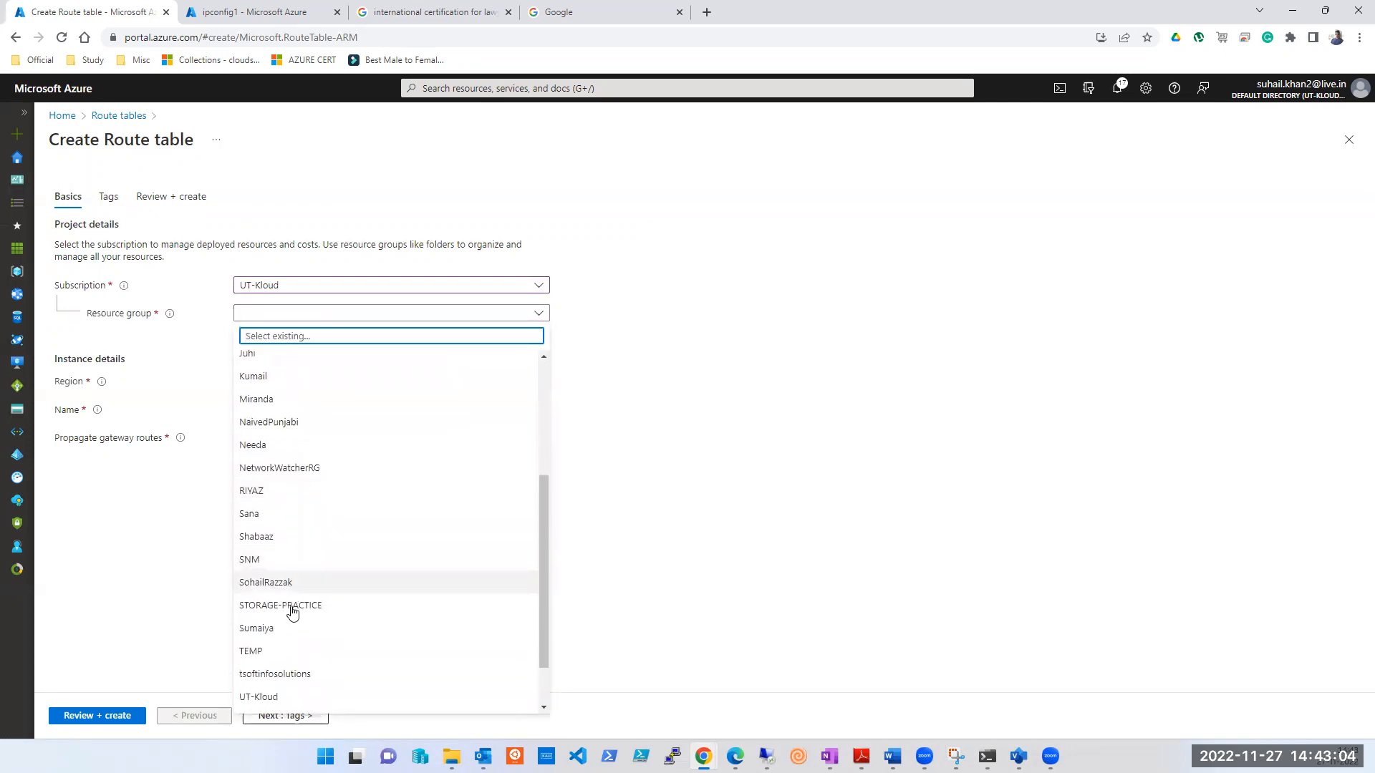
scroll(295, 651, "down", 1)
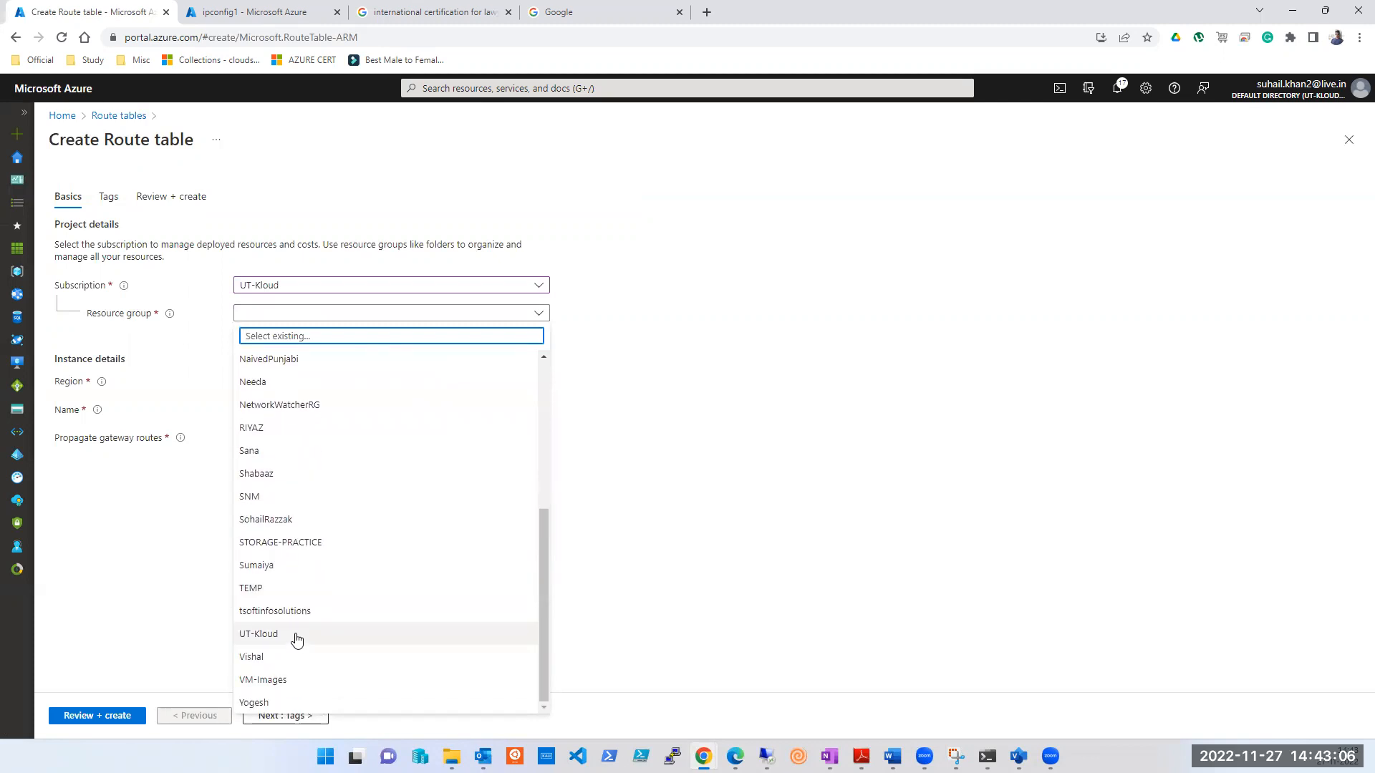
scroll(293, 640, "up", 4)
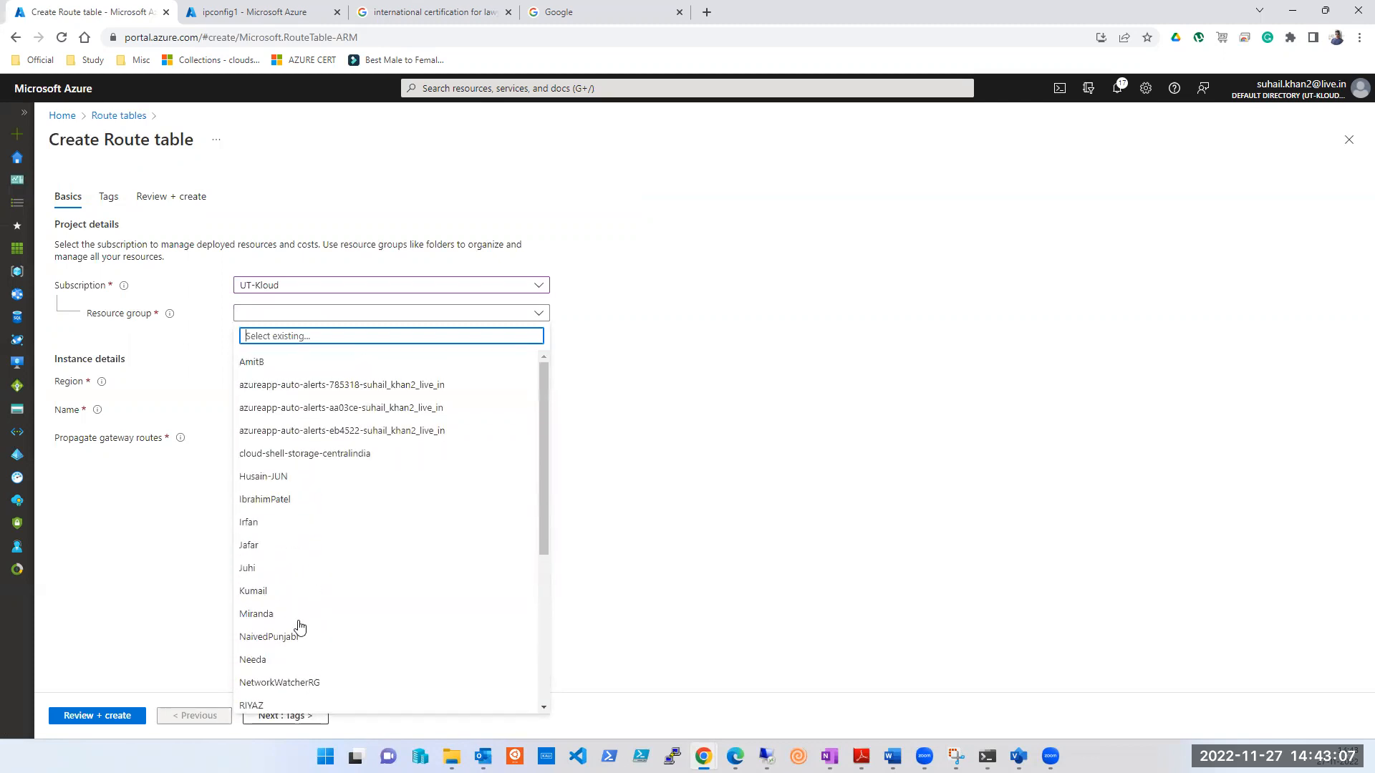
left_click(282, 481)
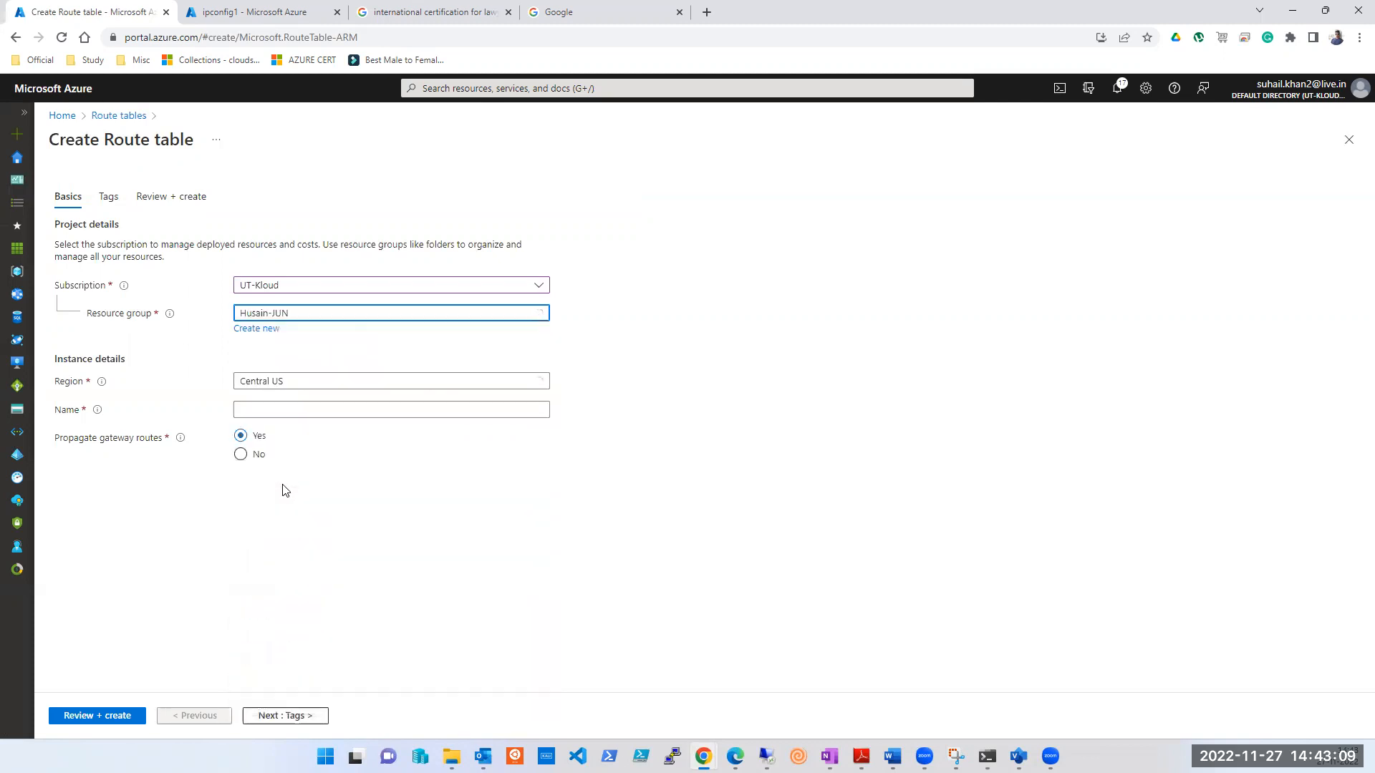
Step: Set the route table's region to East US
left_click(305, 382)
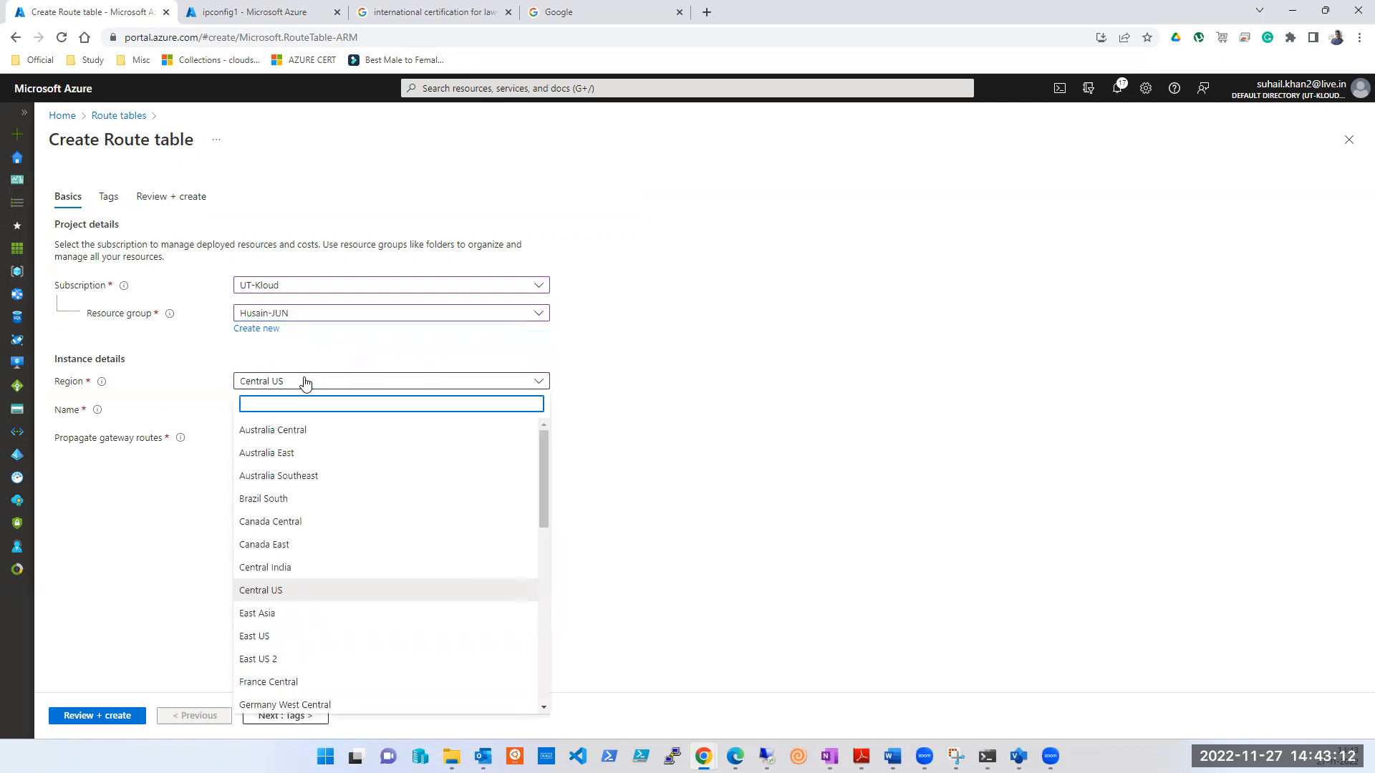
type("ea")
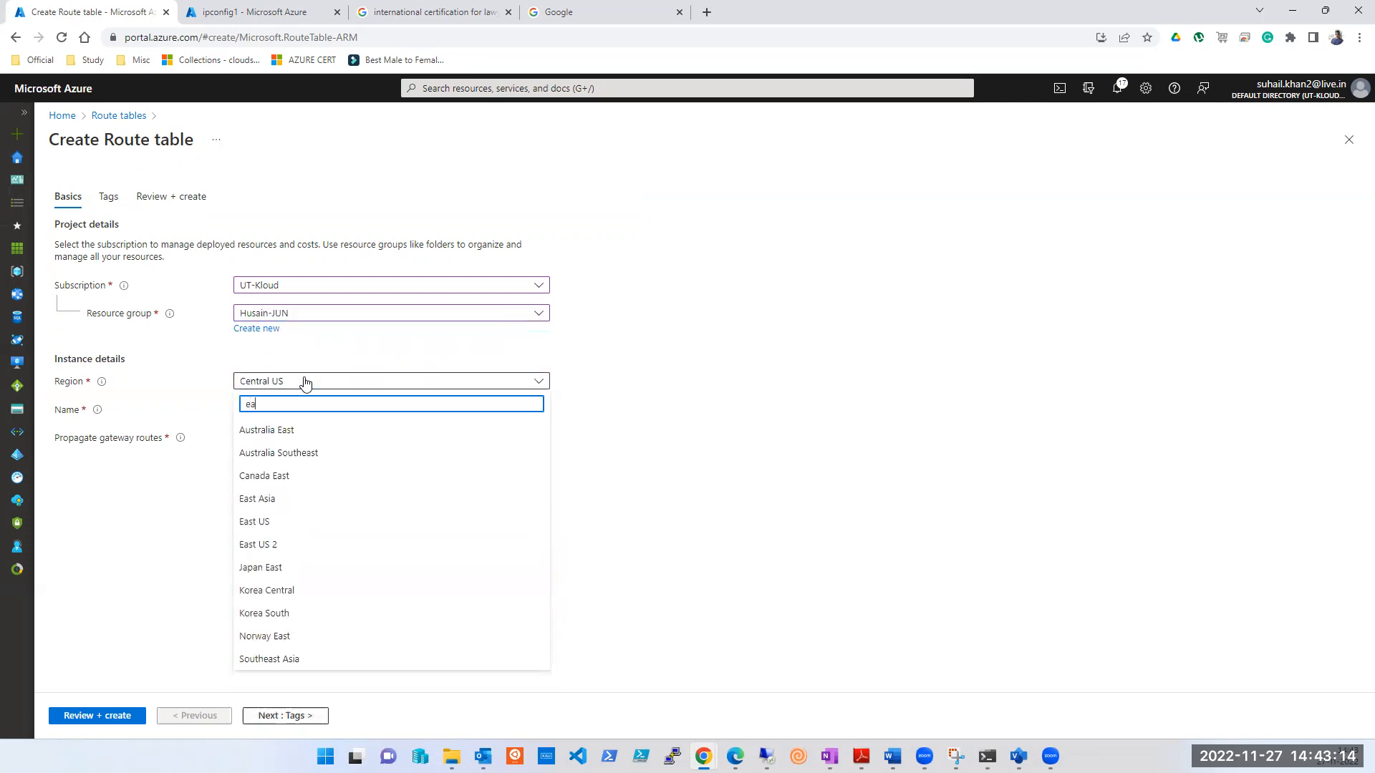
left_click(289, 523)
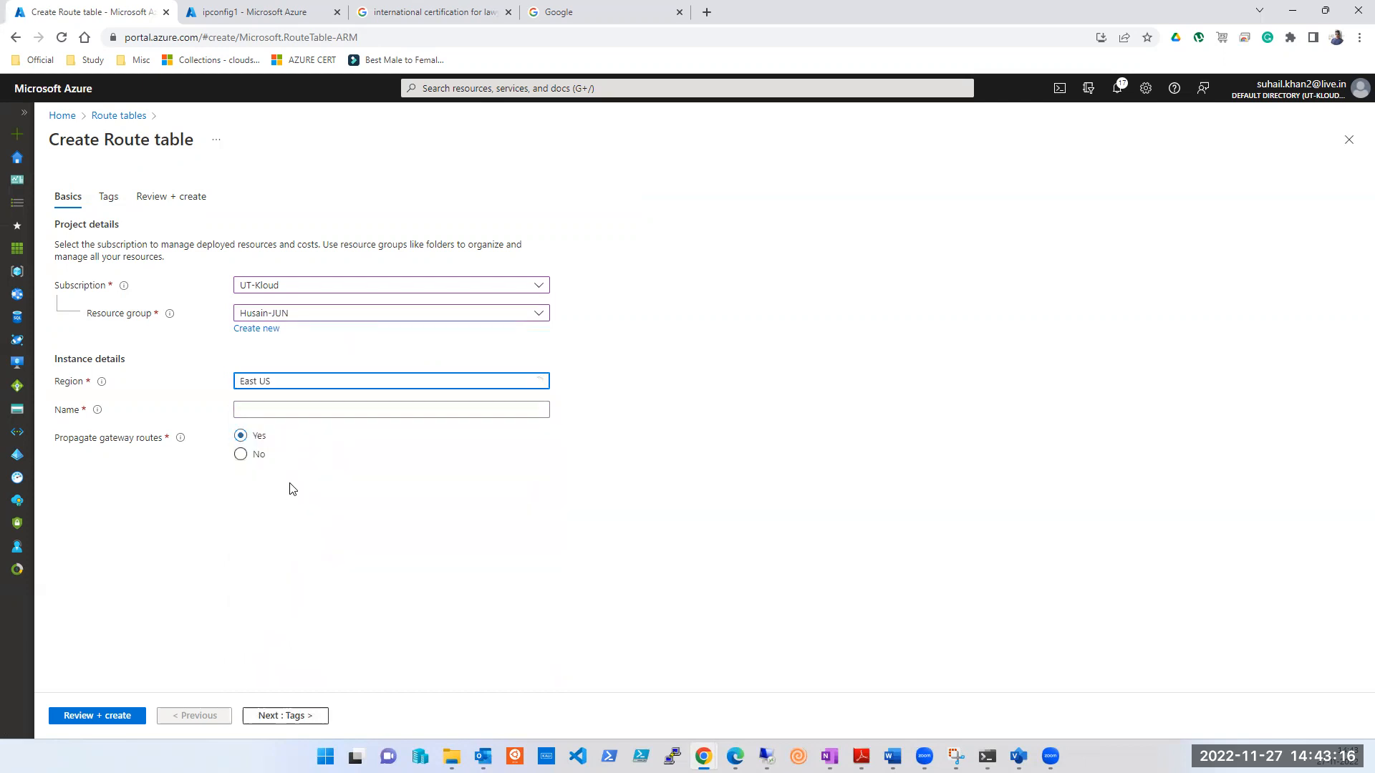
Step: In the second Azure portal tab, open the Virtual machines list to check the location of the tsoft-udr machines
left_click(220, 15)
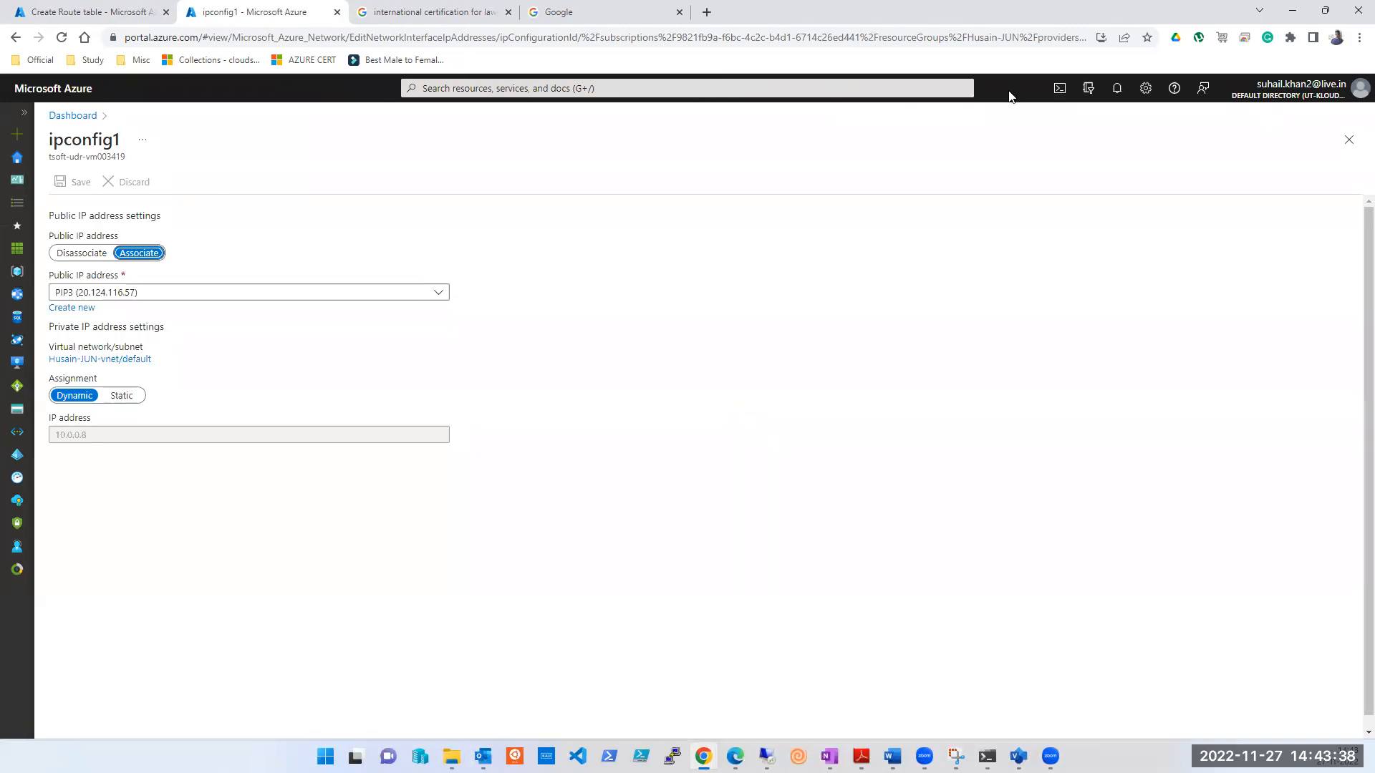
left_click(1348, 141)
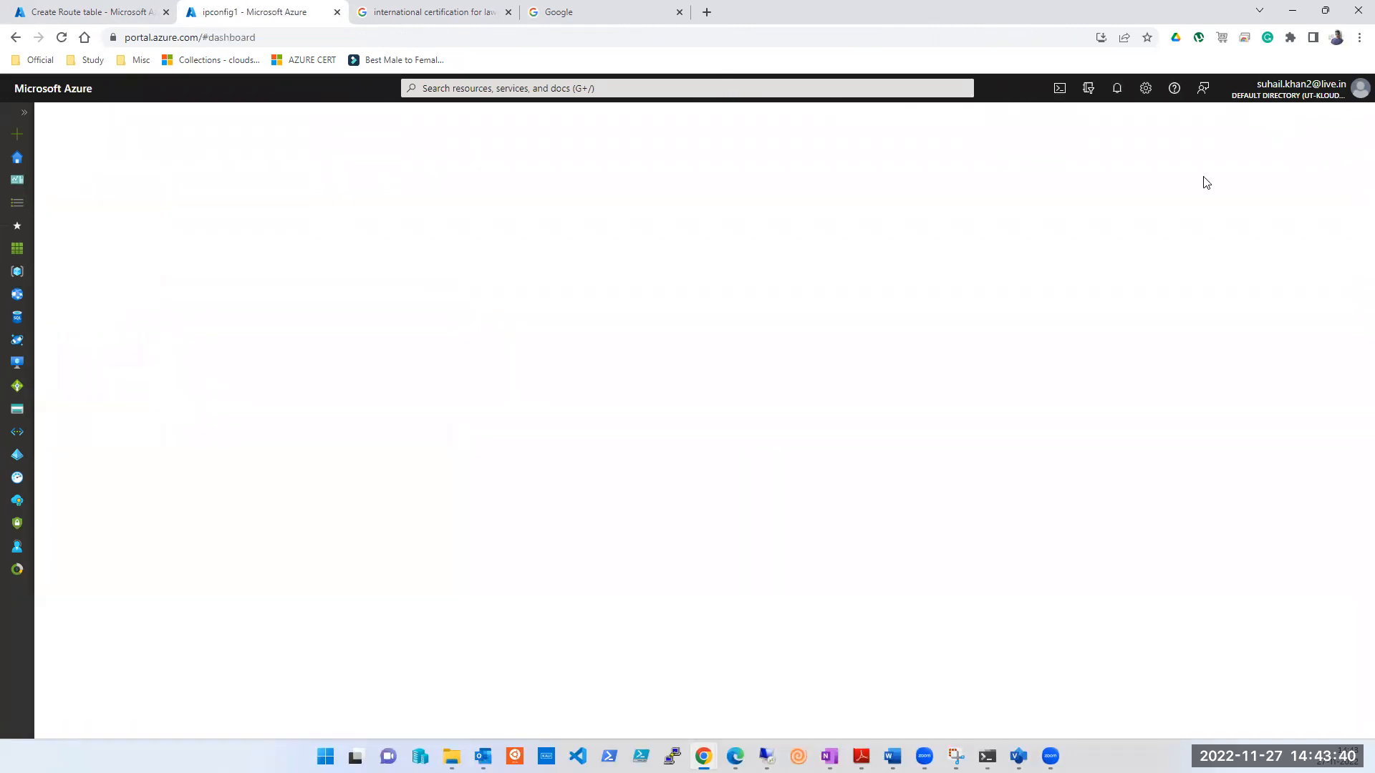
left_click(17, 165)
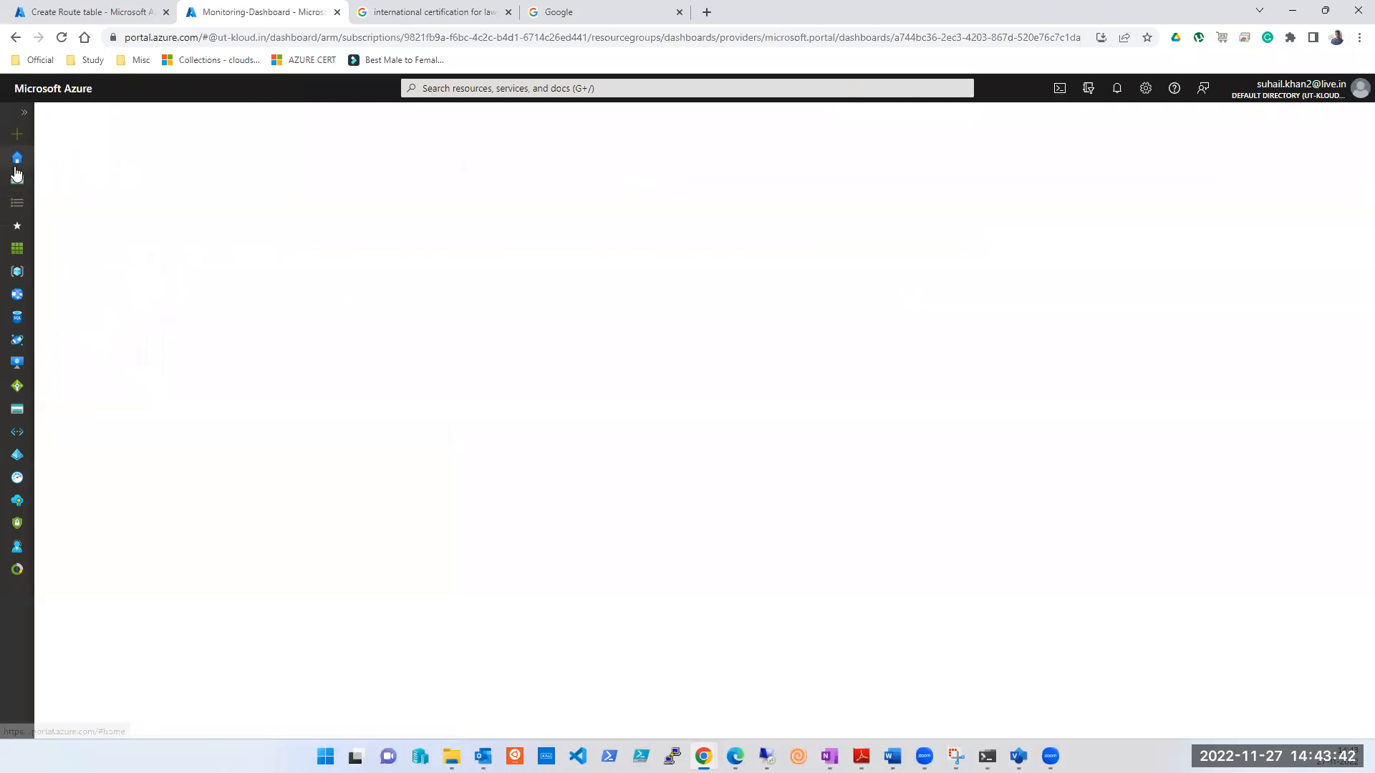
left_click(507, 192)
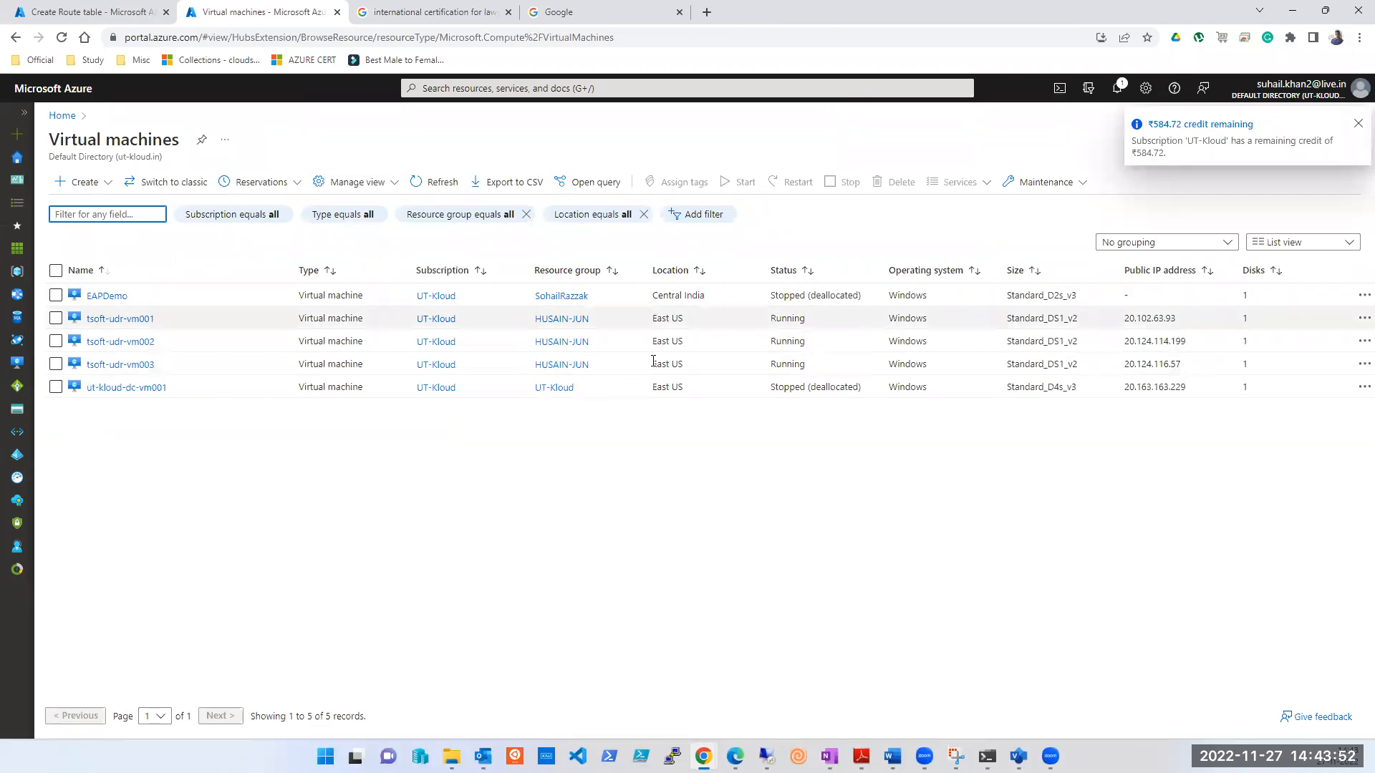
Step: Back in the Create Route table form, name the table udr001, check the gateway route propagation hint, and submit it for review
left_click(97, 12)
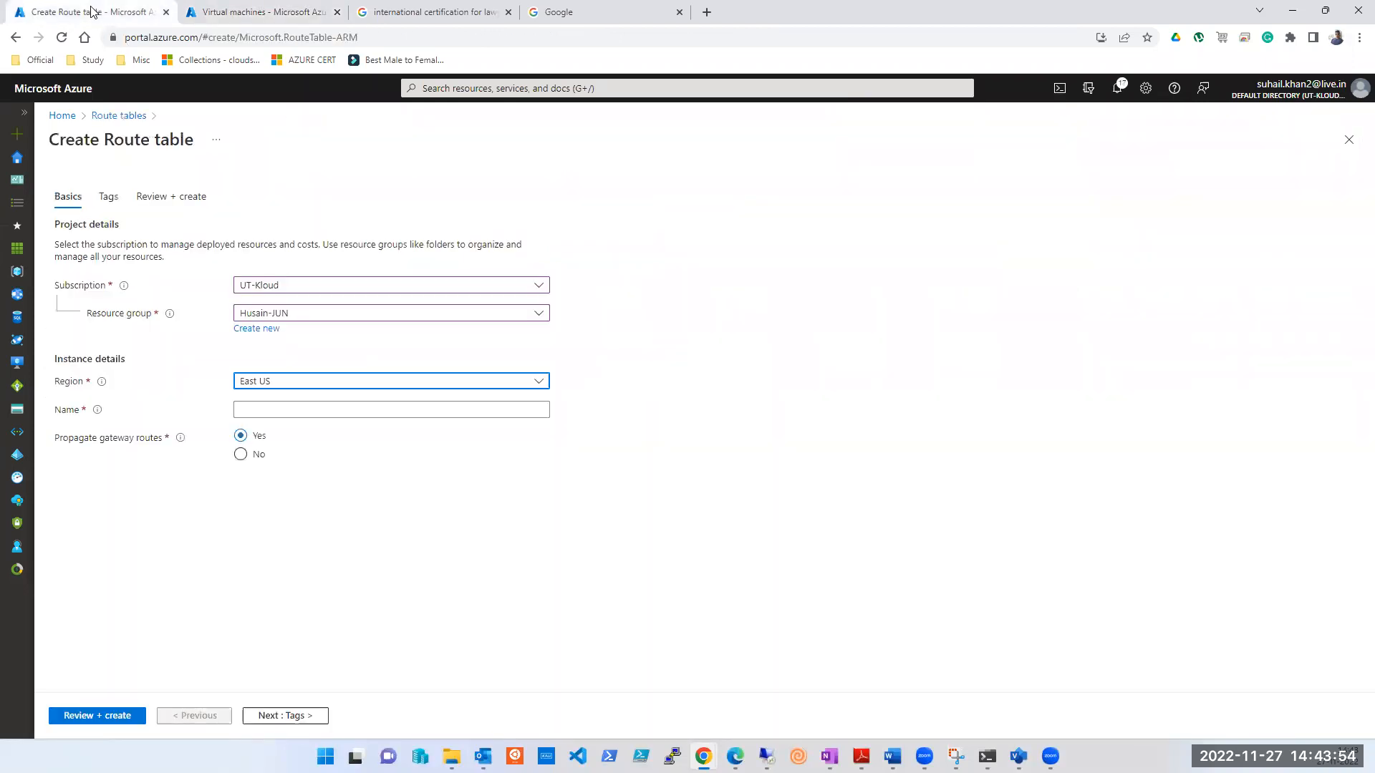
left_click(300, 407)
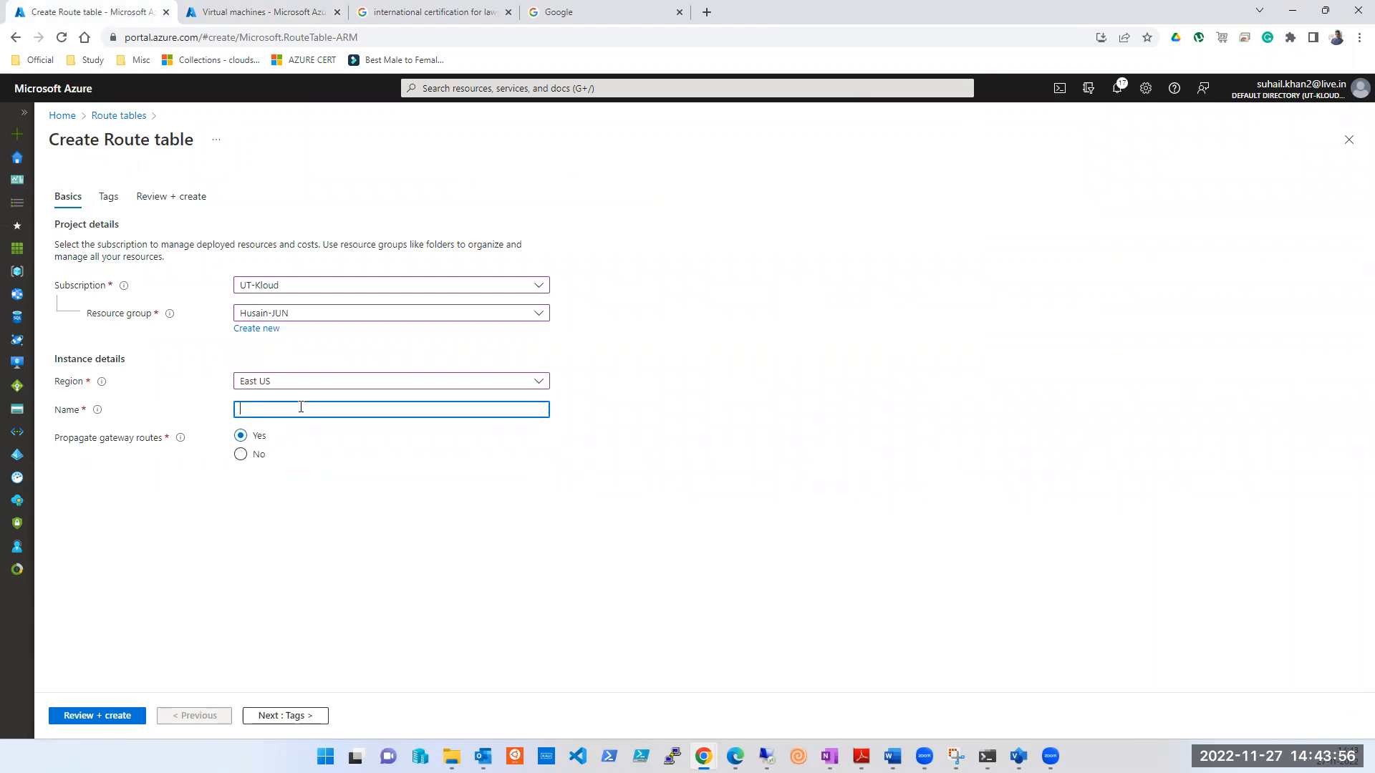
type("udr001")
mouse_move(181, 445)
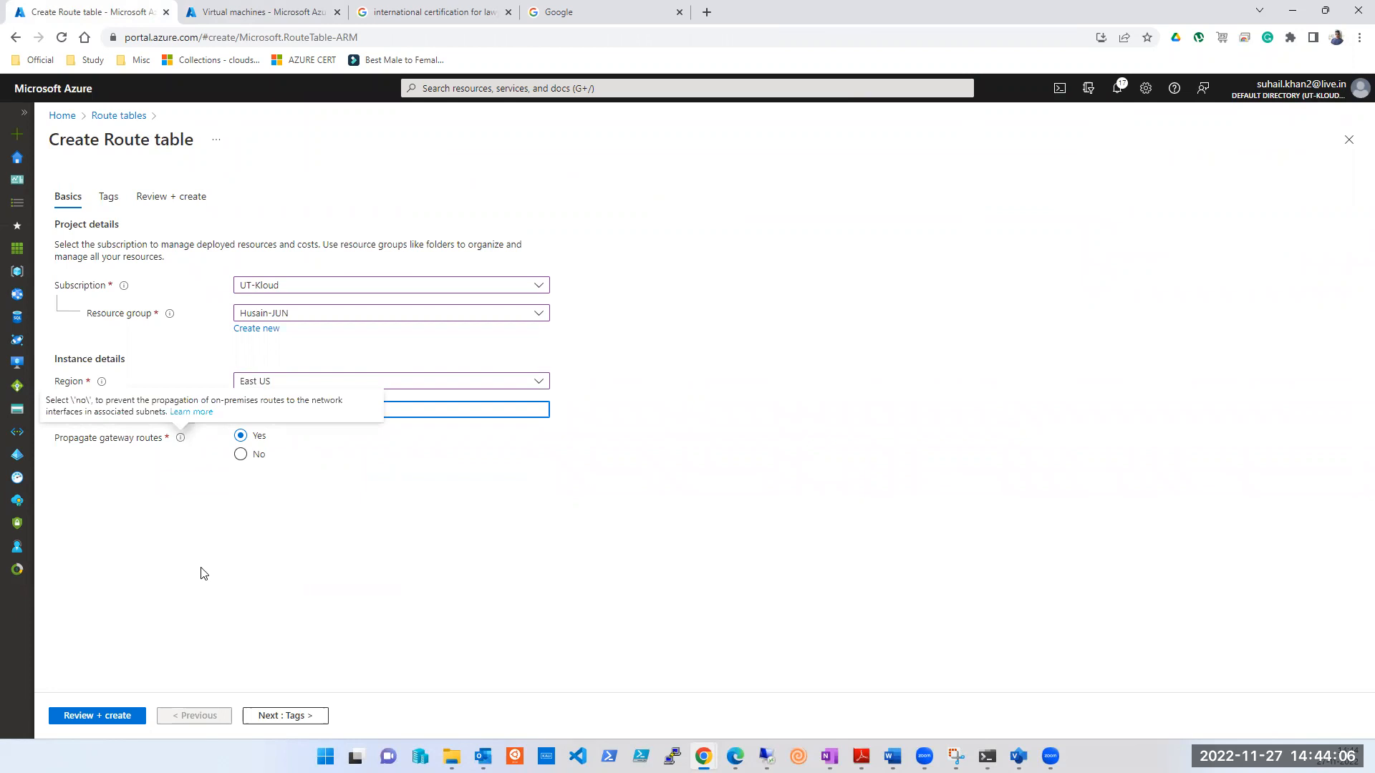
left_click(124, 718)
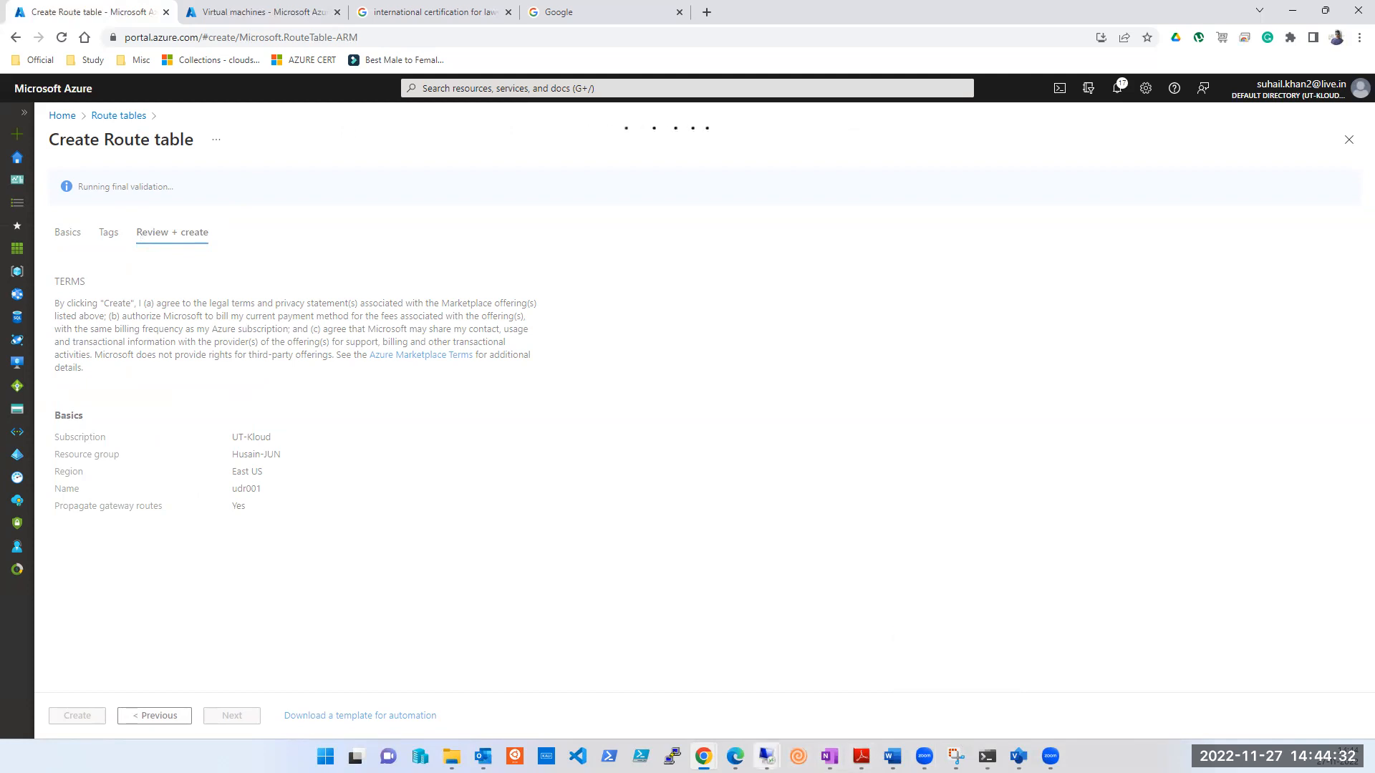
Step: Bring up all three Remote Desktop sessions again to compare the source, intermediate and destination virtual machines
mouse_move(766, 753)
left_click(729, 708)
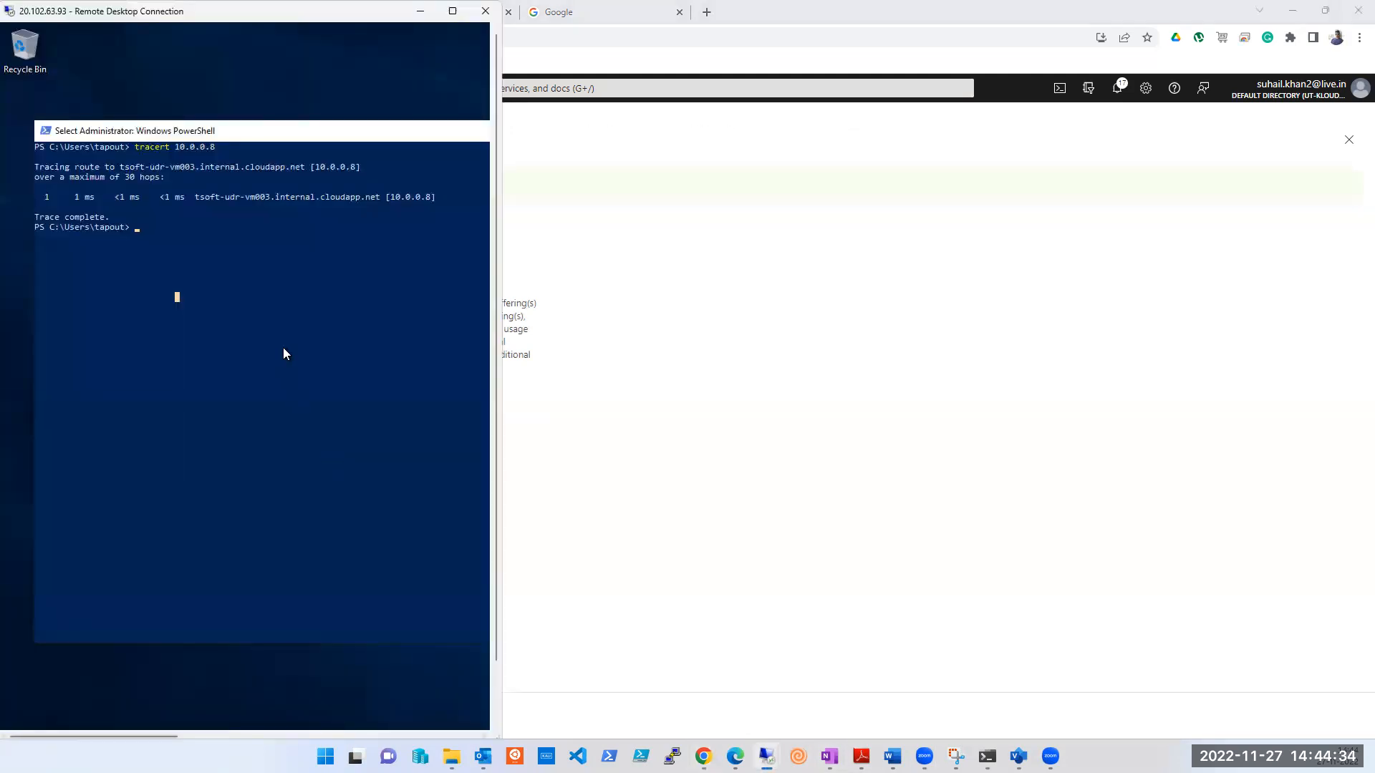
mouse_move(766, 756)
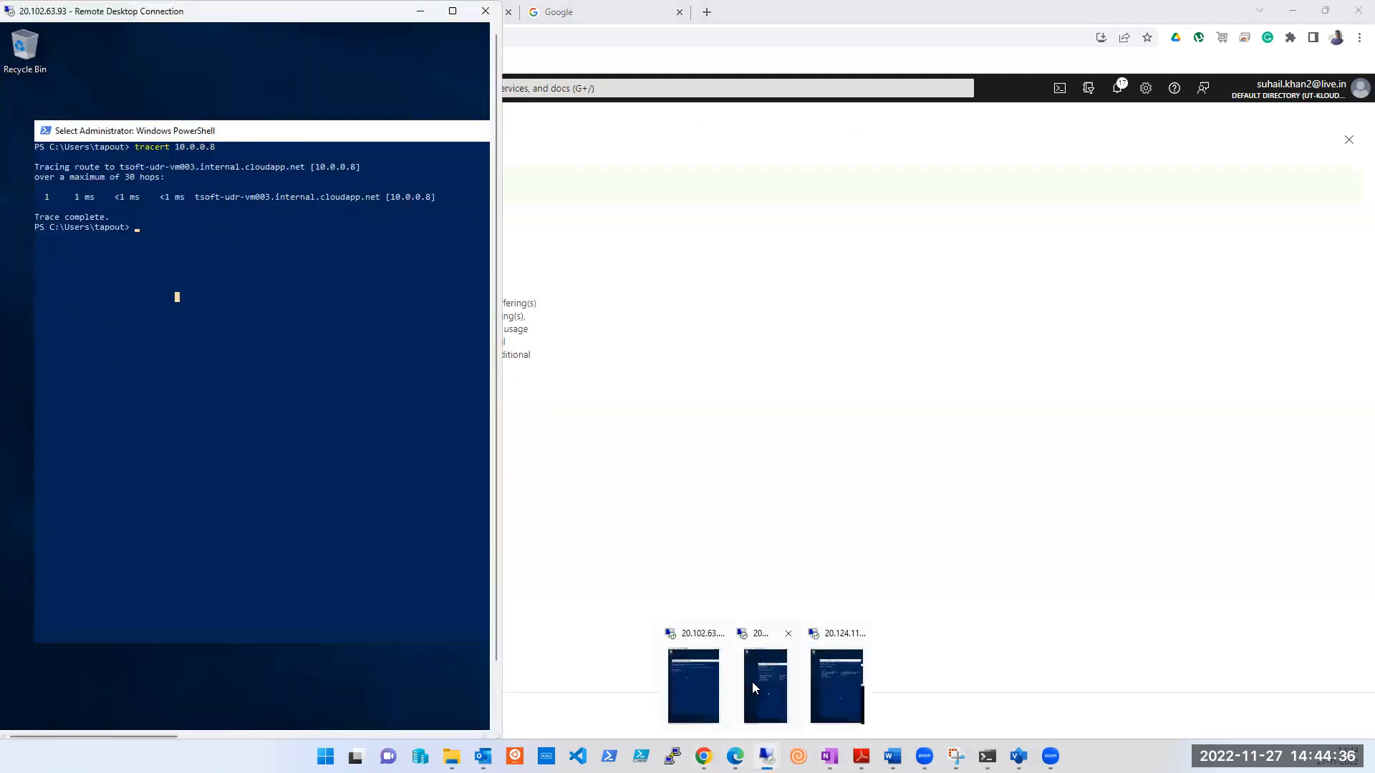
left_click(752, 687)
left_click(851, 696)
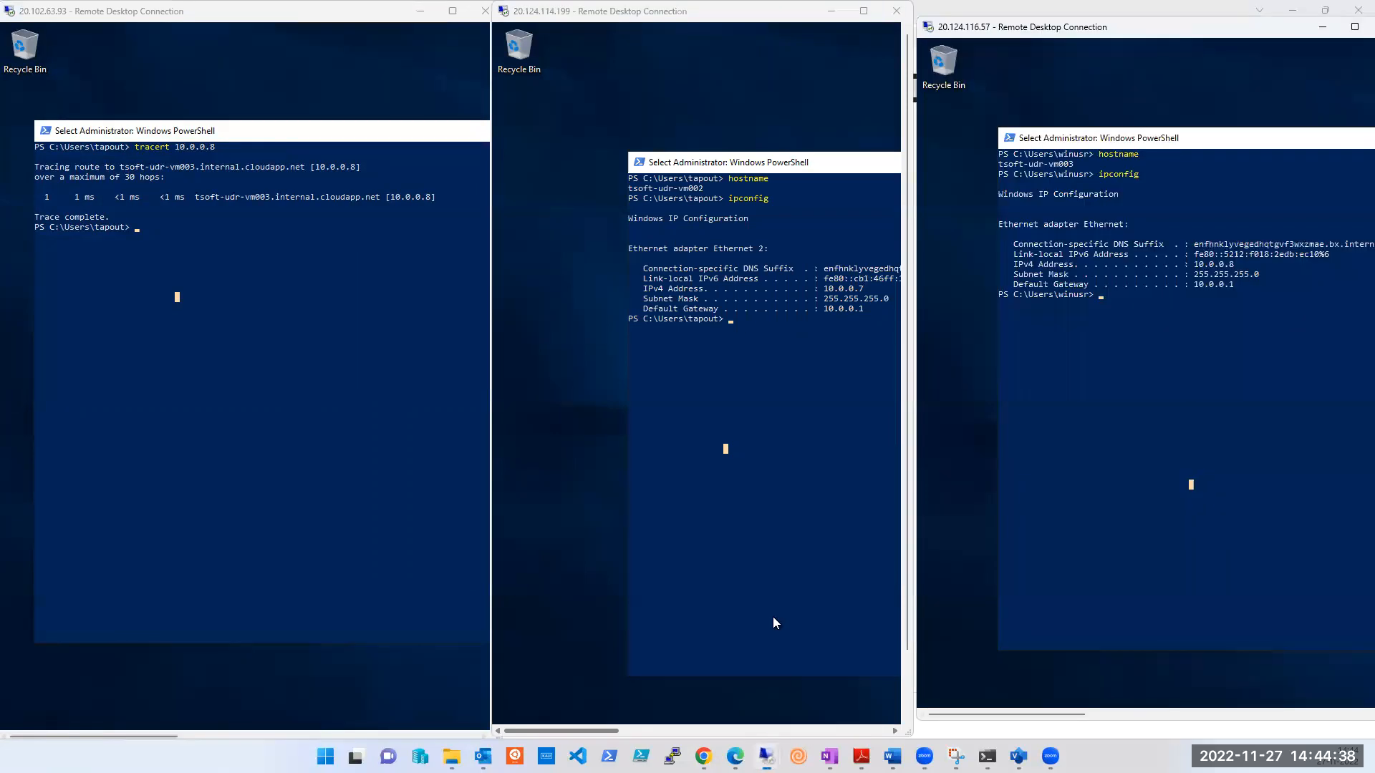
left_click(259, 294)
left_click(1230, 300)
left_click(178, 234)
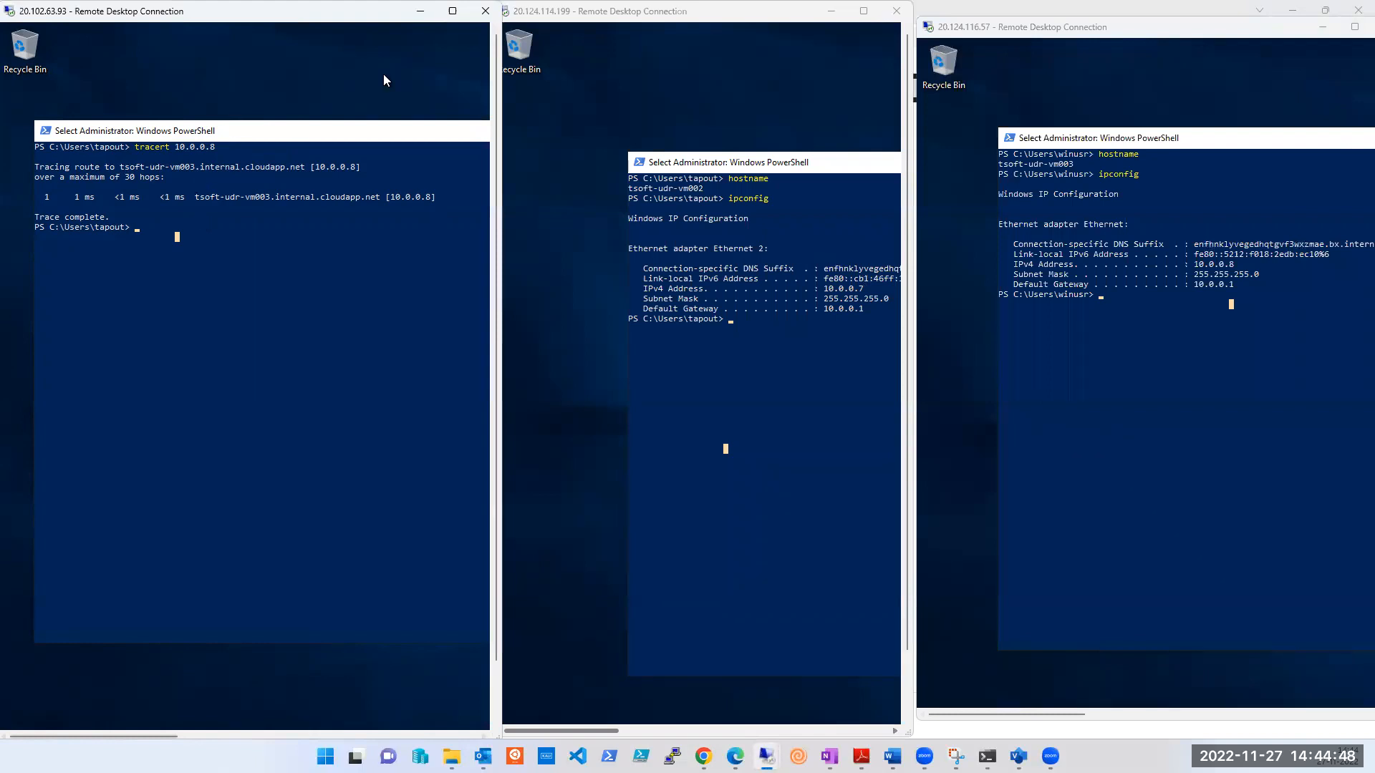
Step: Draw red paths over the sessions from VM001 directly to VM003 and from VM001 through VM002 to VM003, and clear the drawings
left_click(1019, 27)
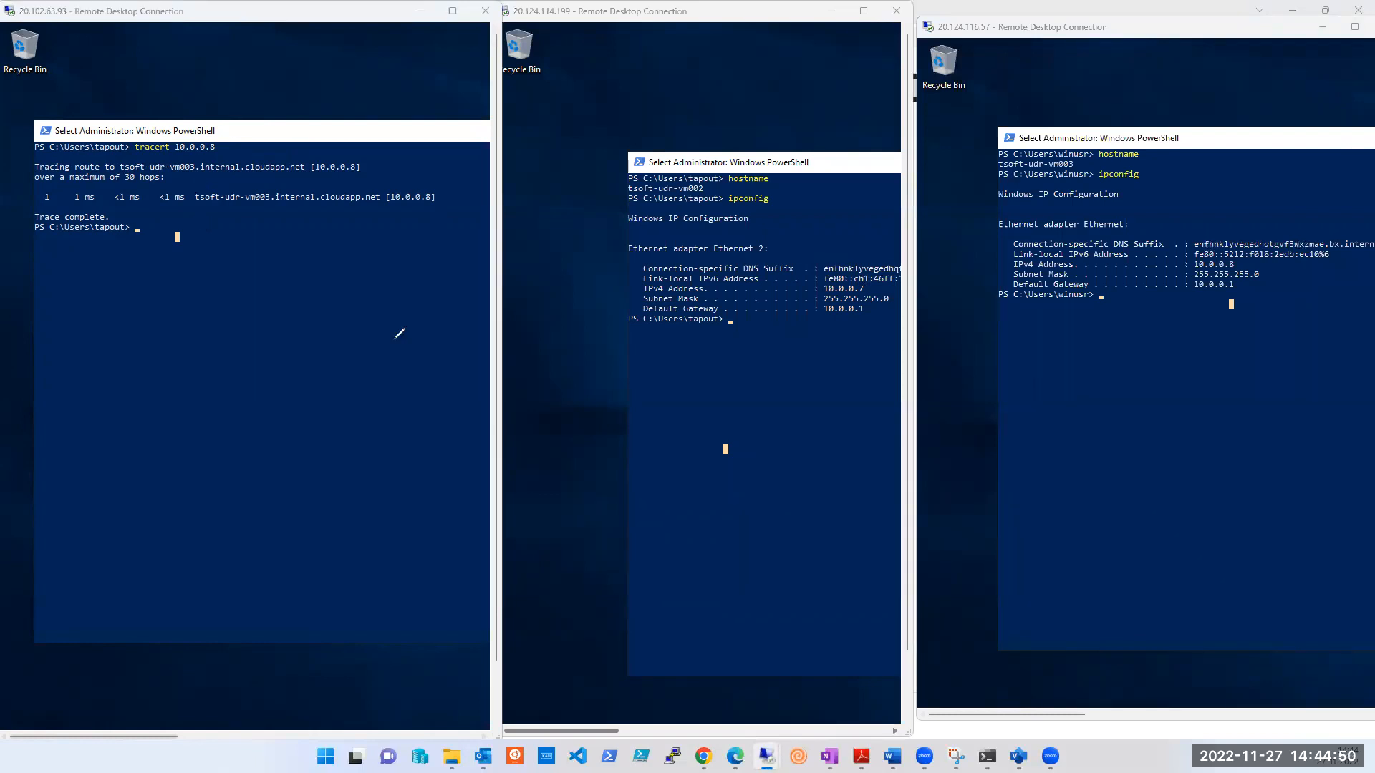
left_click_drag(434, 671, 1293, 450)
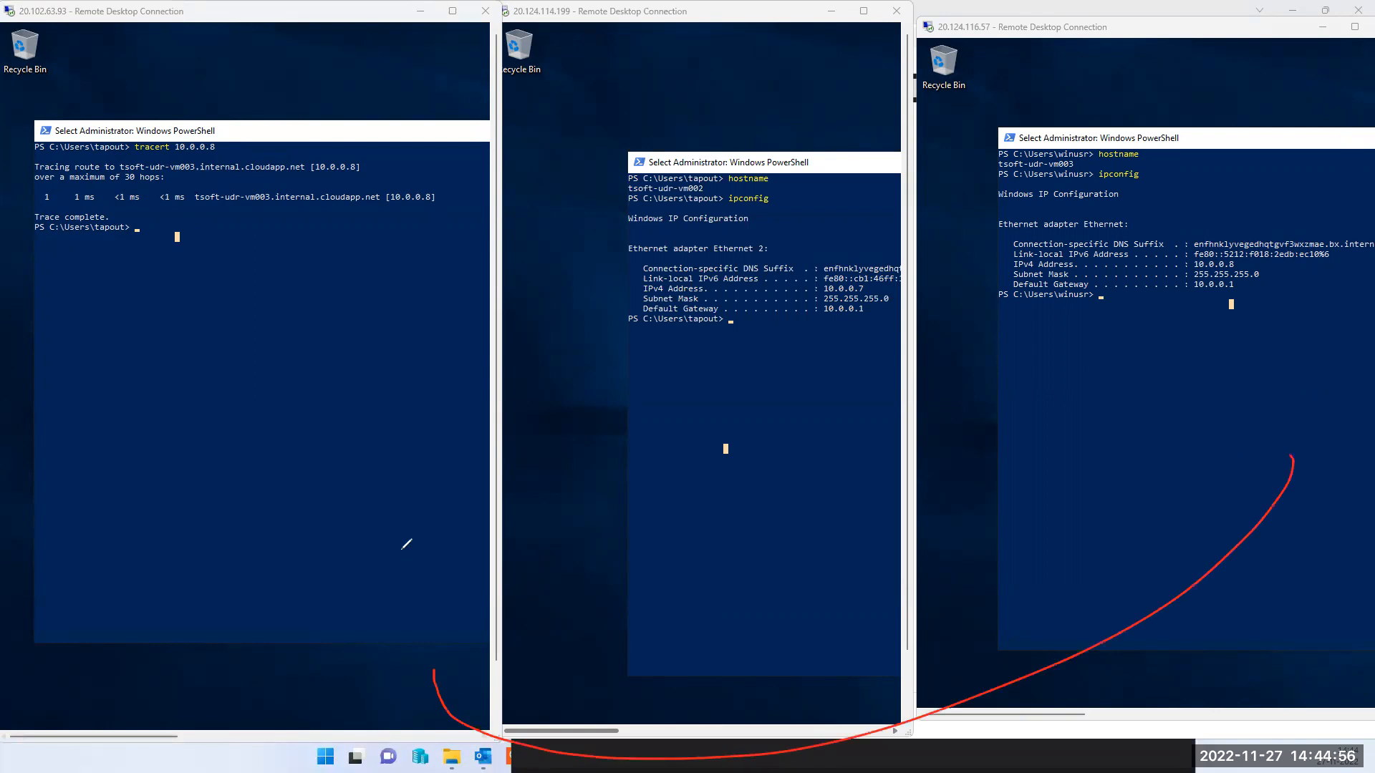
mouse_move(402, 549)
left_mouse_down()
mouse_move(401, 475)
mouse_move(742, 452)
mouse_move(741, 416)
mouse_move(1121, 426)
left_mouse_up()
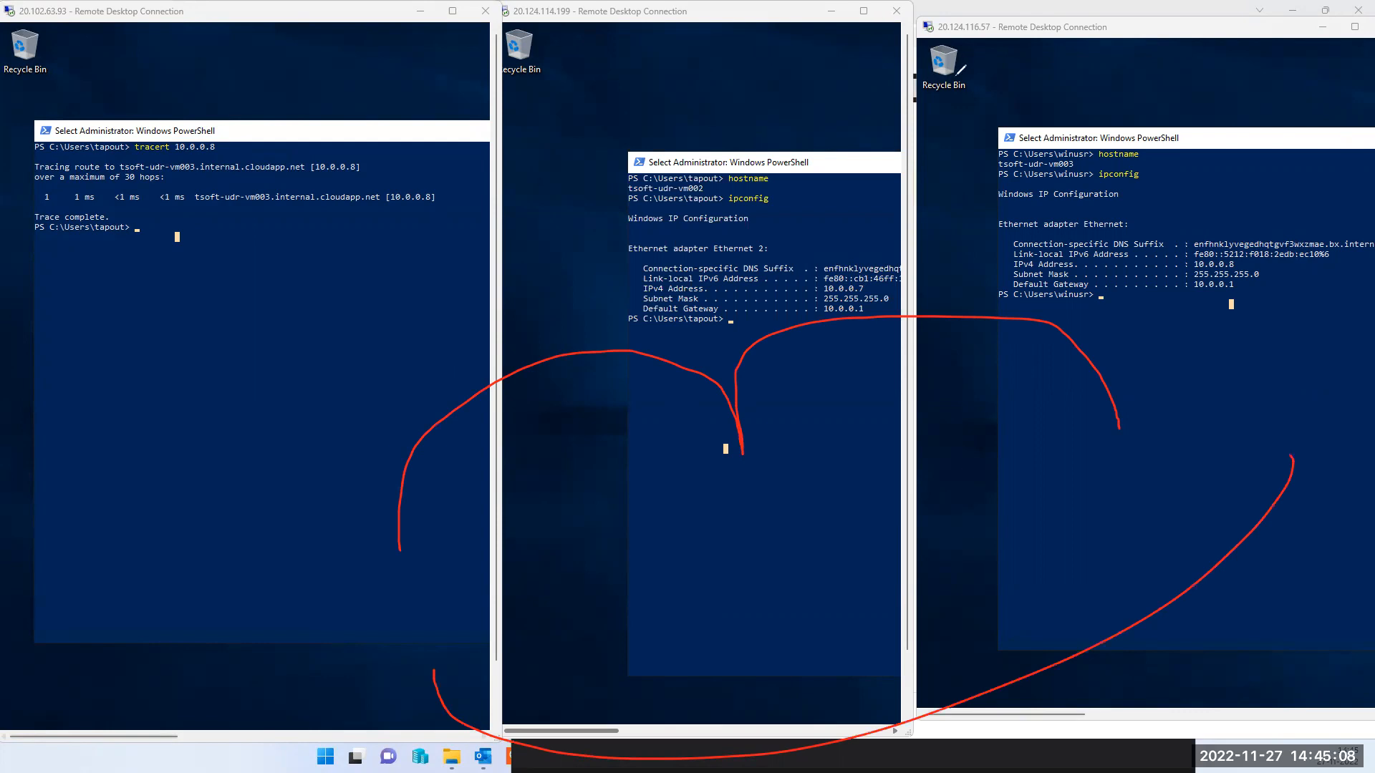
key("Escape")
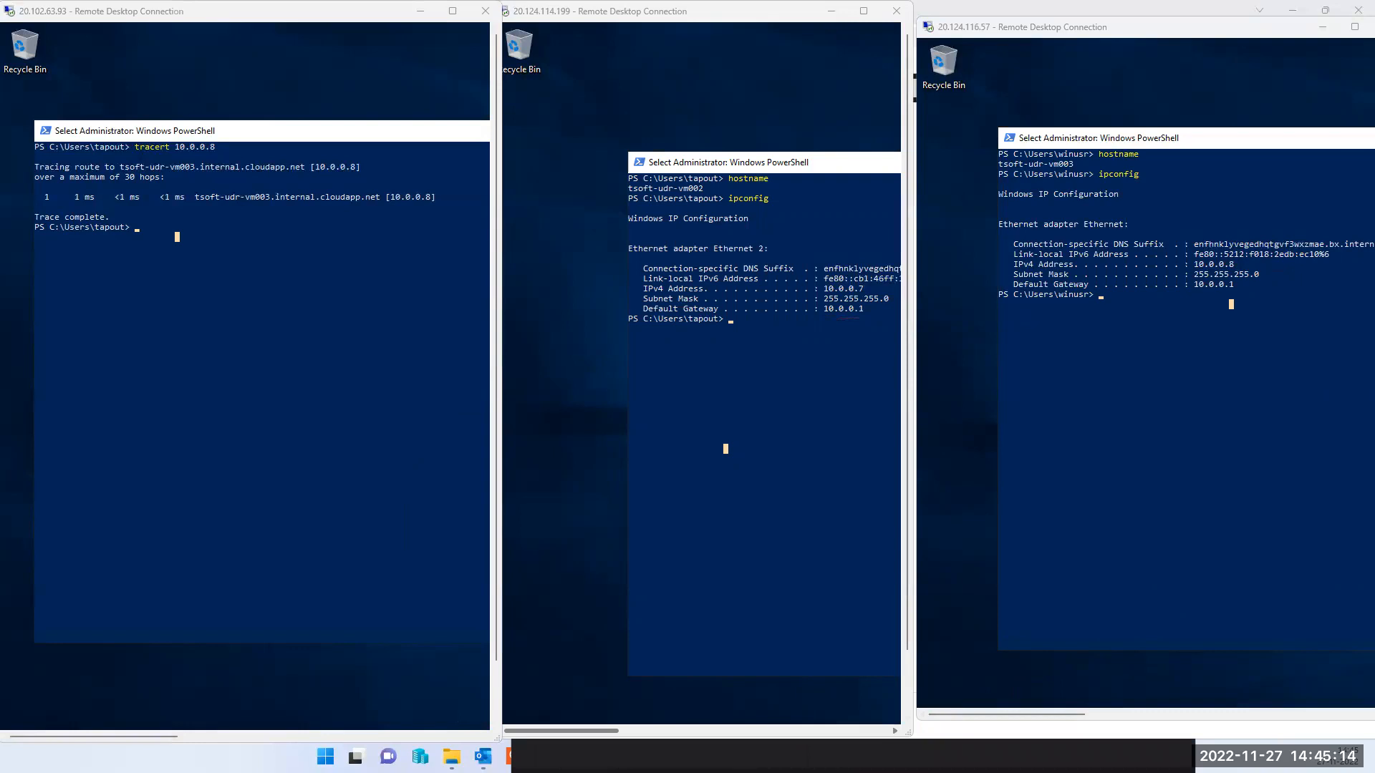
Step: Return to the Azure portal, create the reviewed udr001 route table, and reopen the Route tables list after deployment
key("alt+Tab")
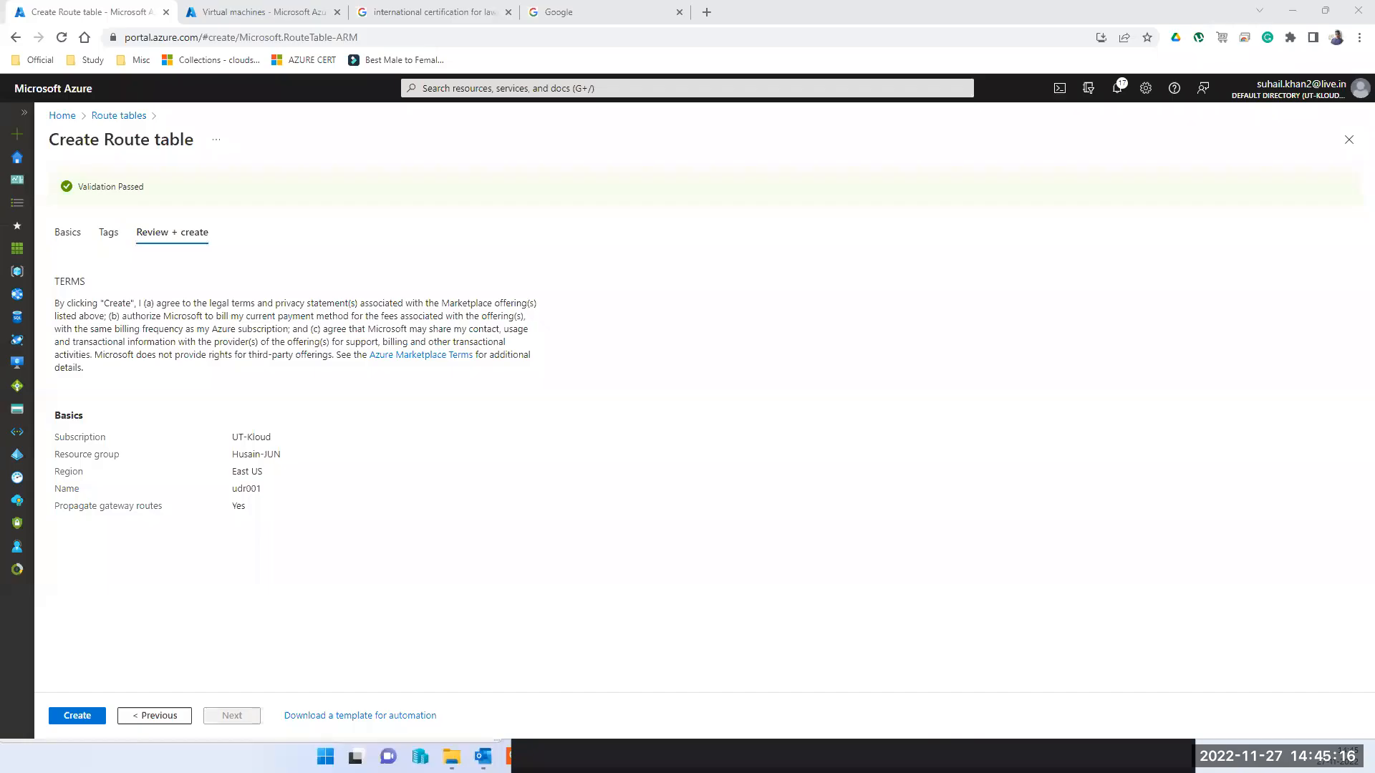
left_click(104, 719)
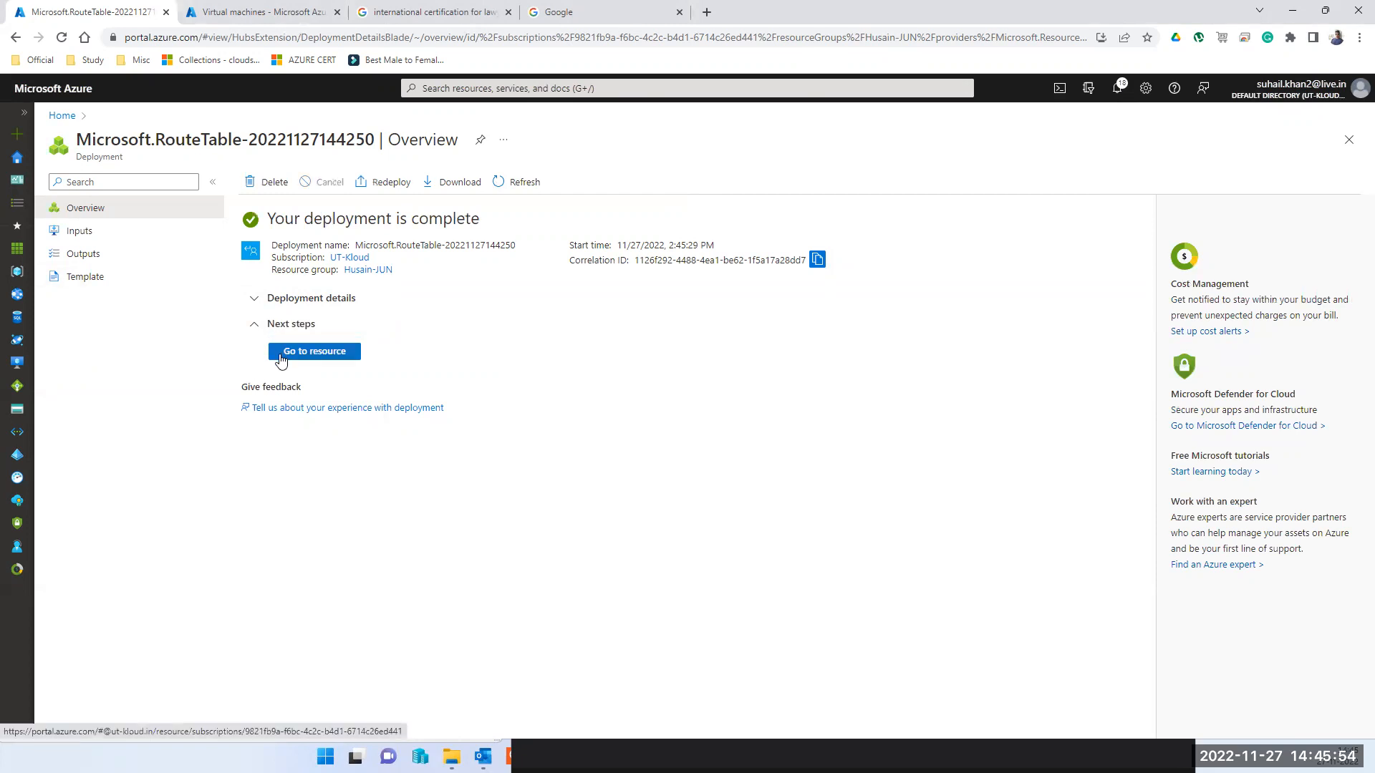
left_click(479, 87)
left_click(448, 319)
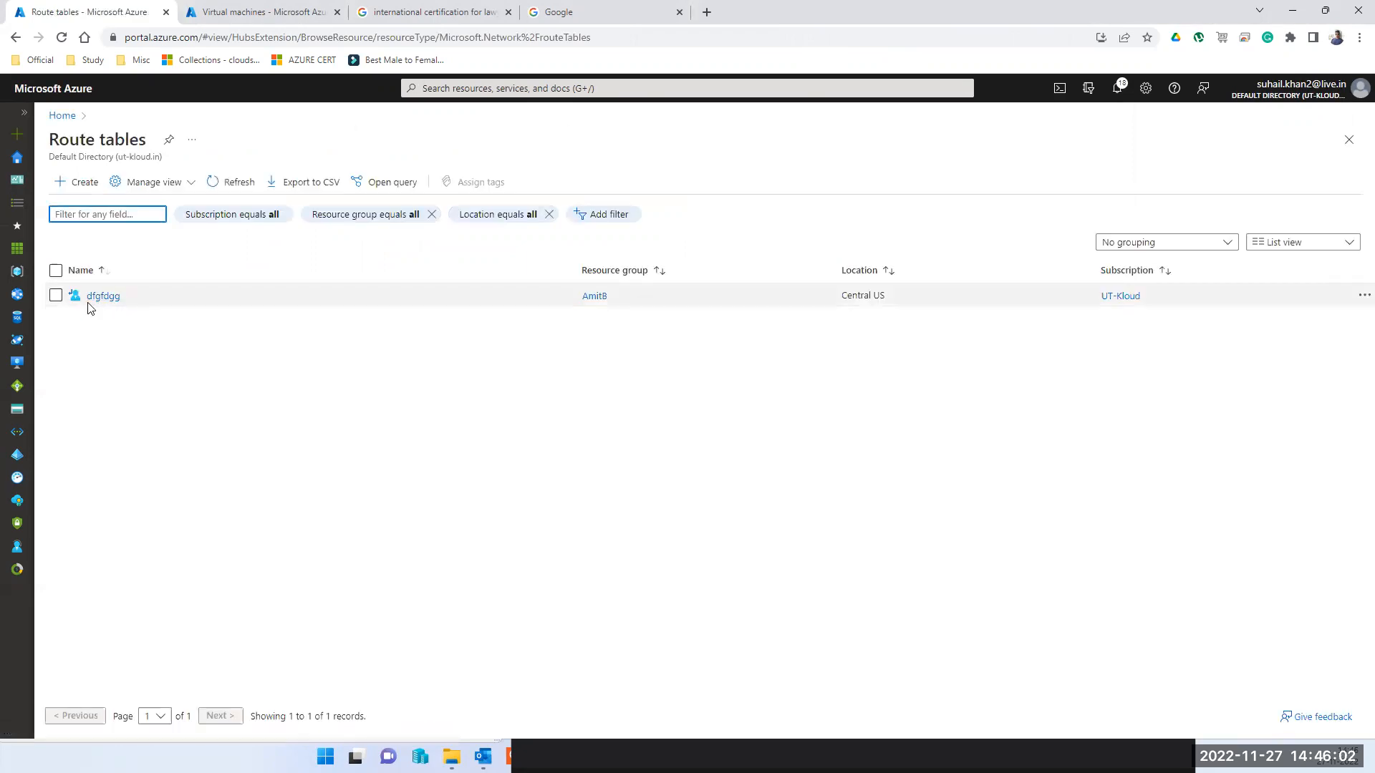
Step: Refresh the Route tables list, check the dfgfdgg route table's location, and delete that route table
left_click(249, 185)
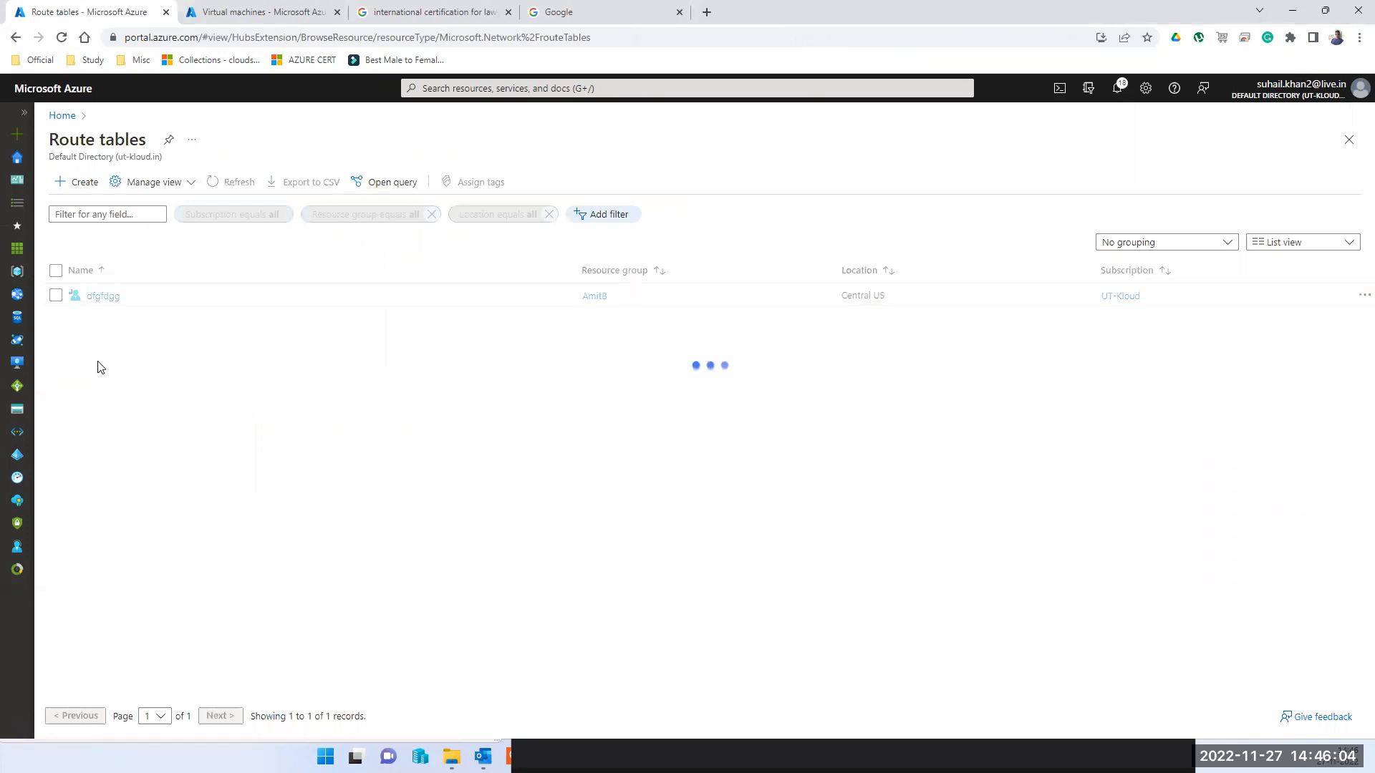
left_click(1361, 296)
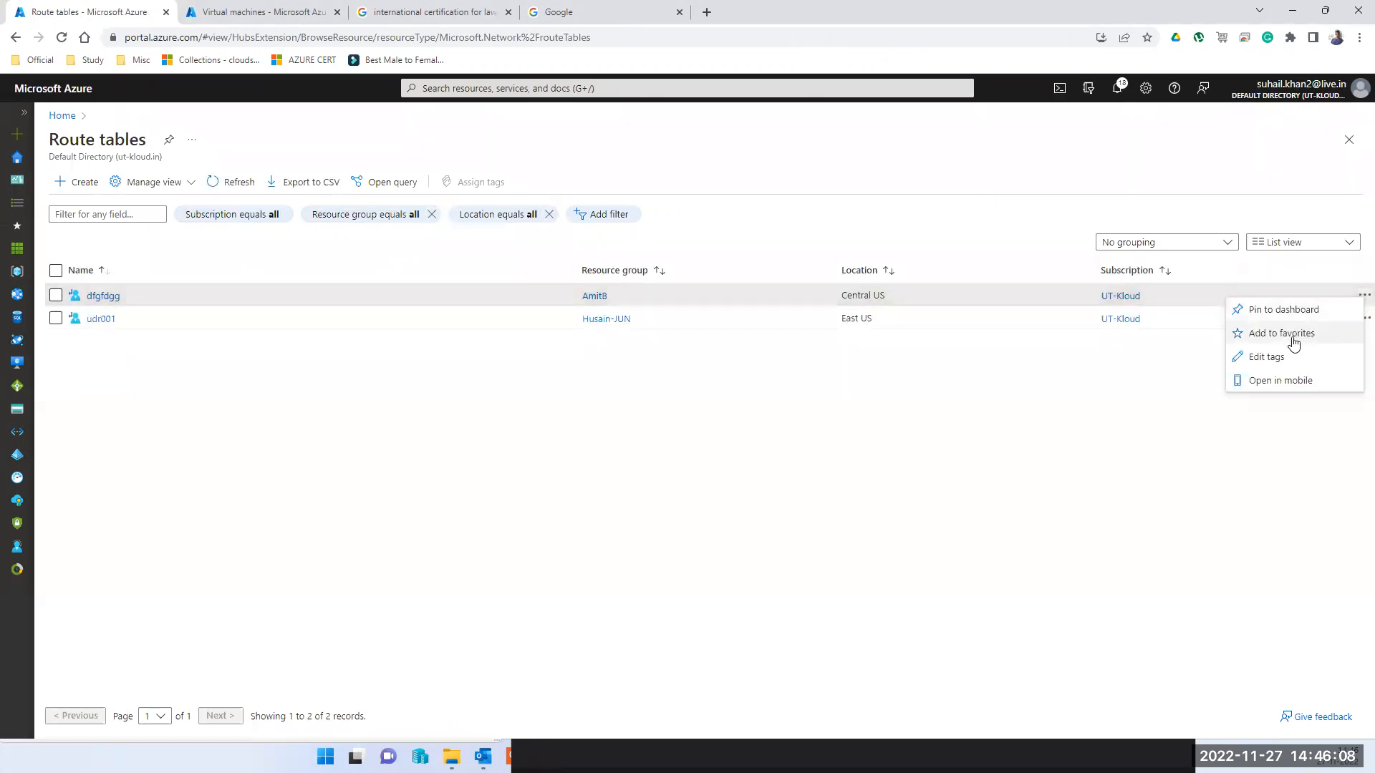
left_click(701, 440)
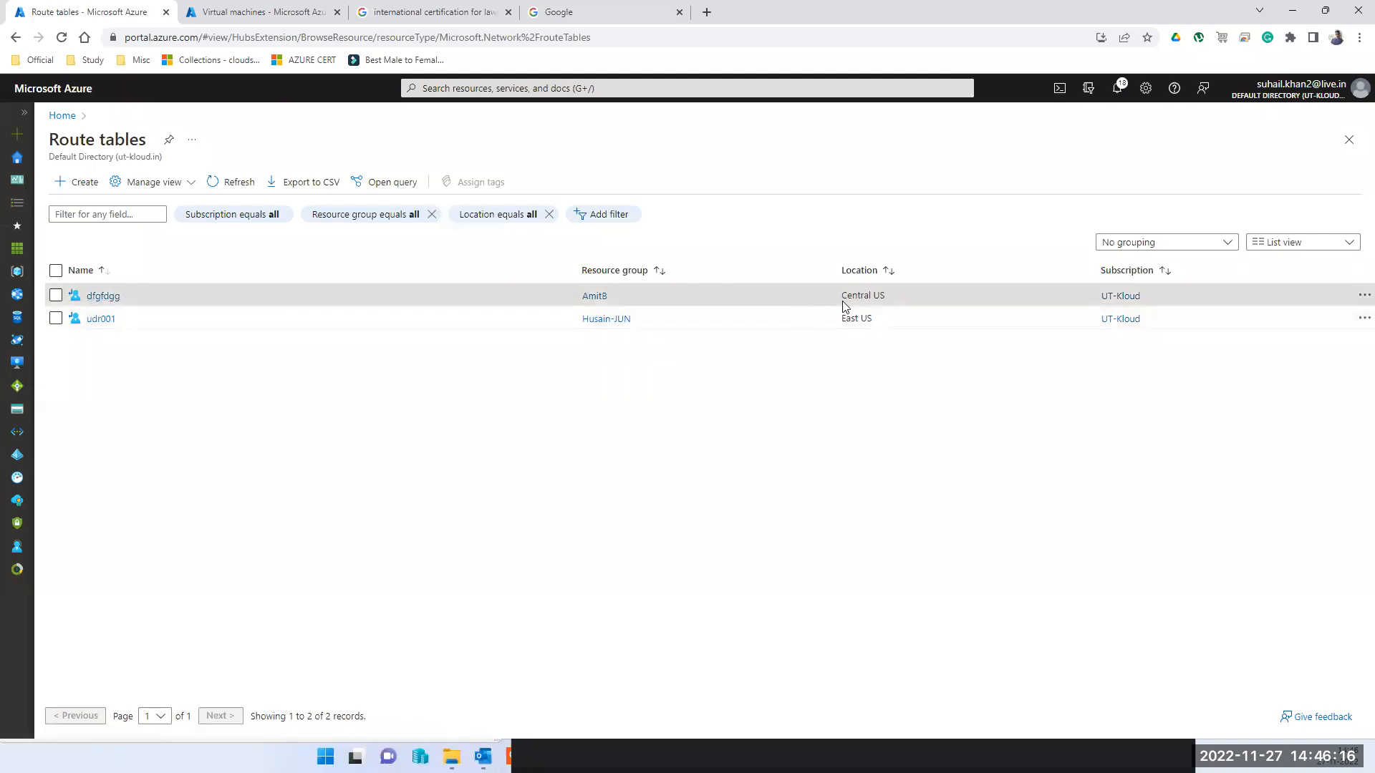
left_click(107, 297)
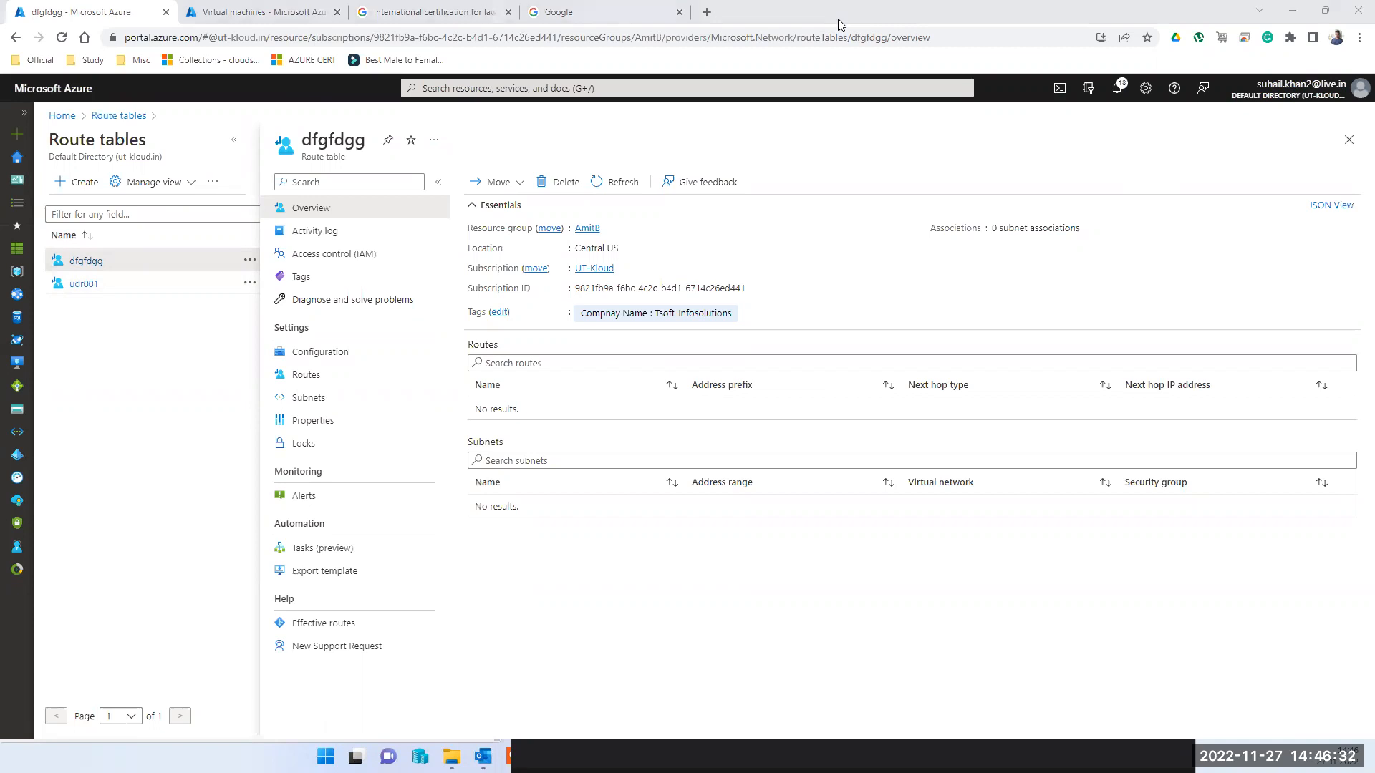
triple_click(625, 248)
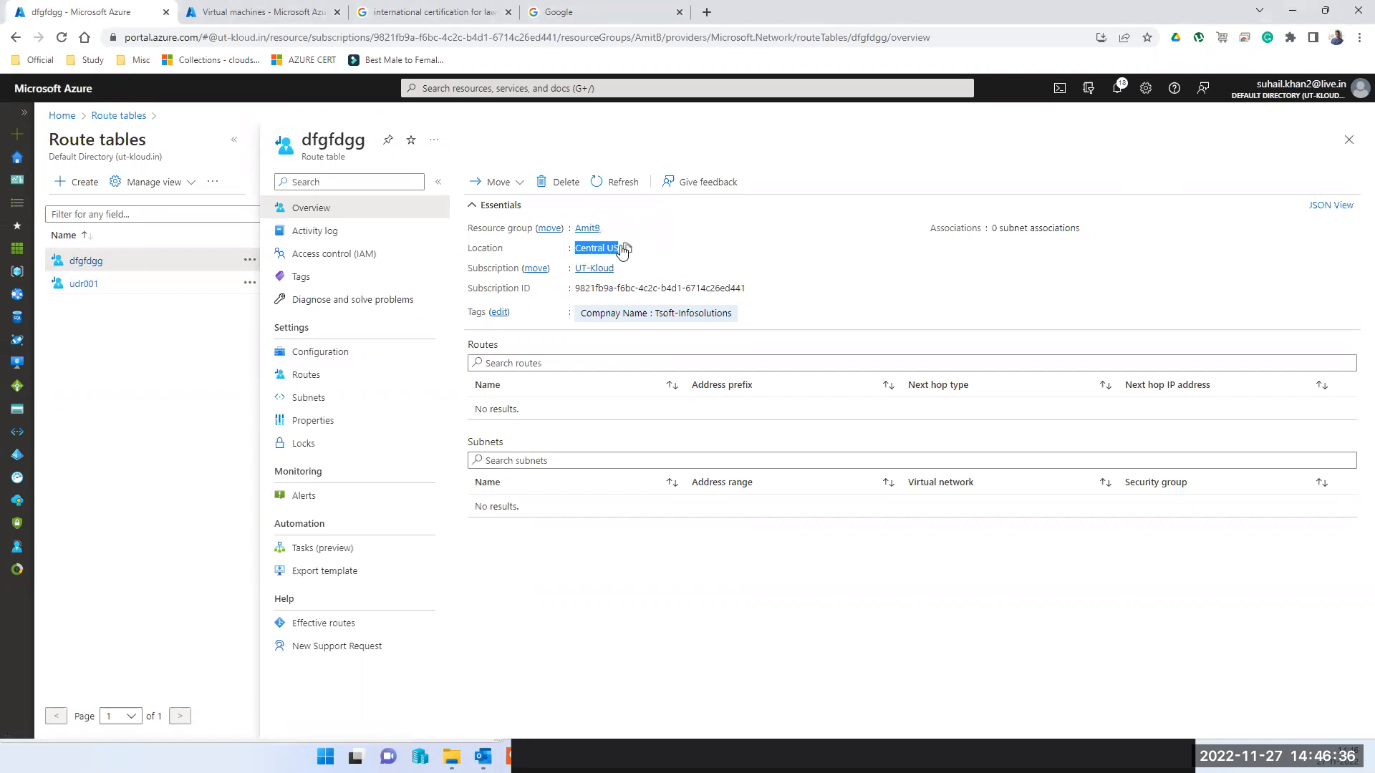
left_click(559, 182)
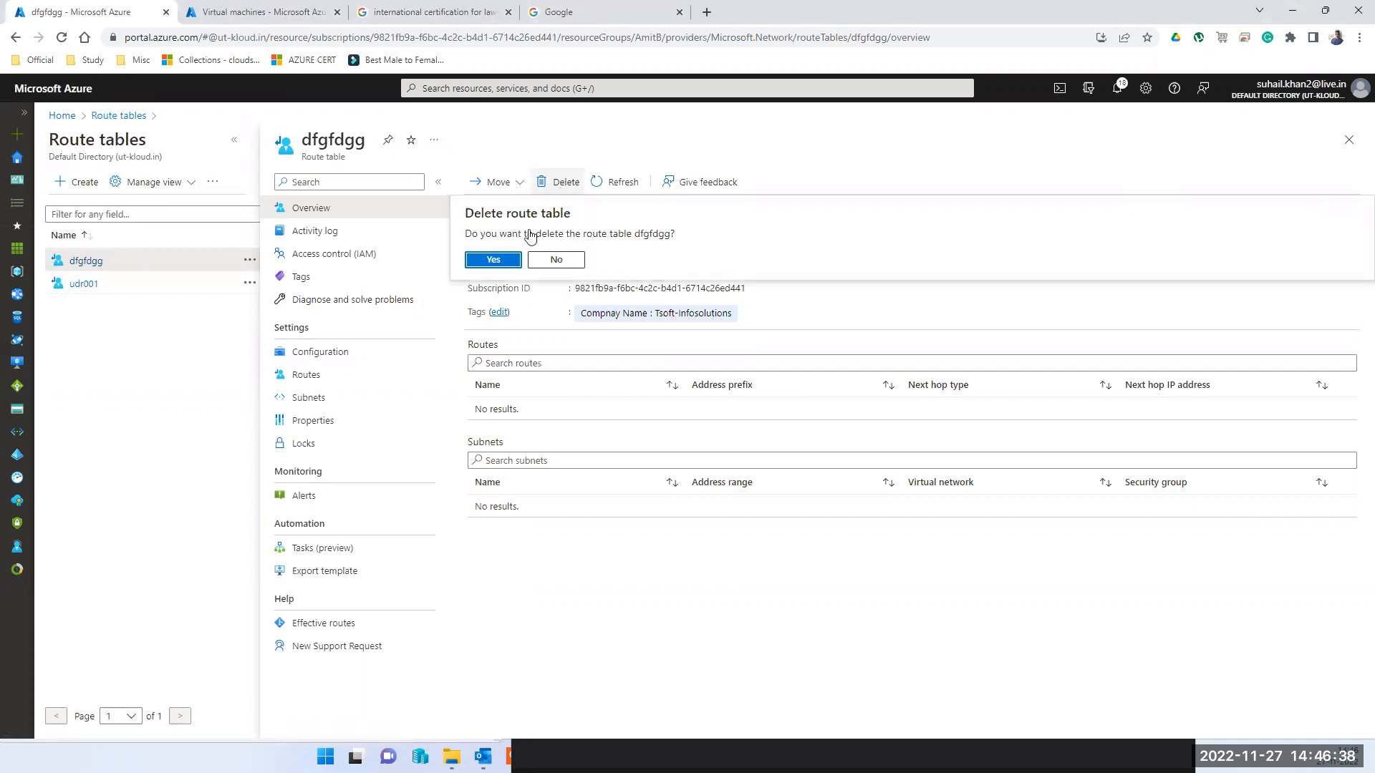
left_click(492, 260)
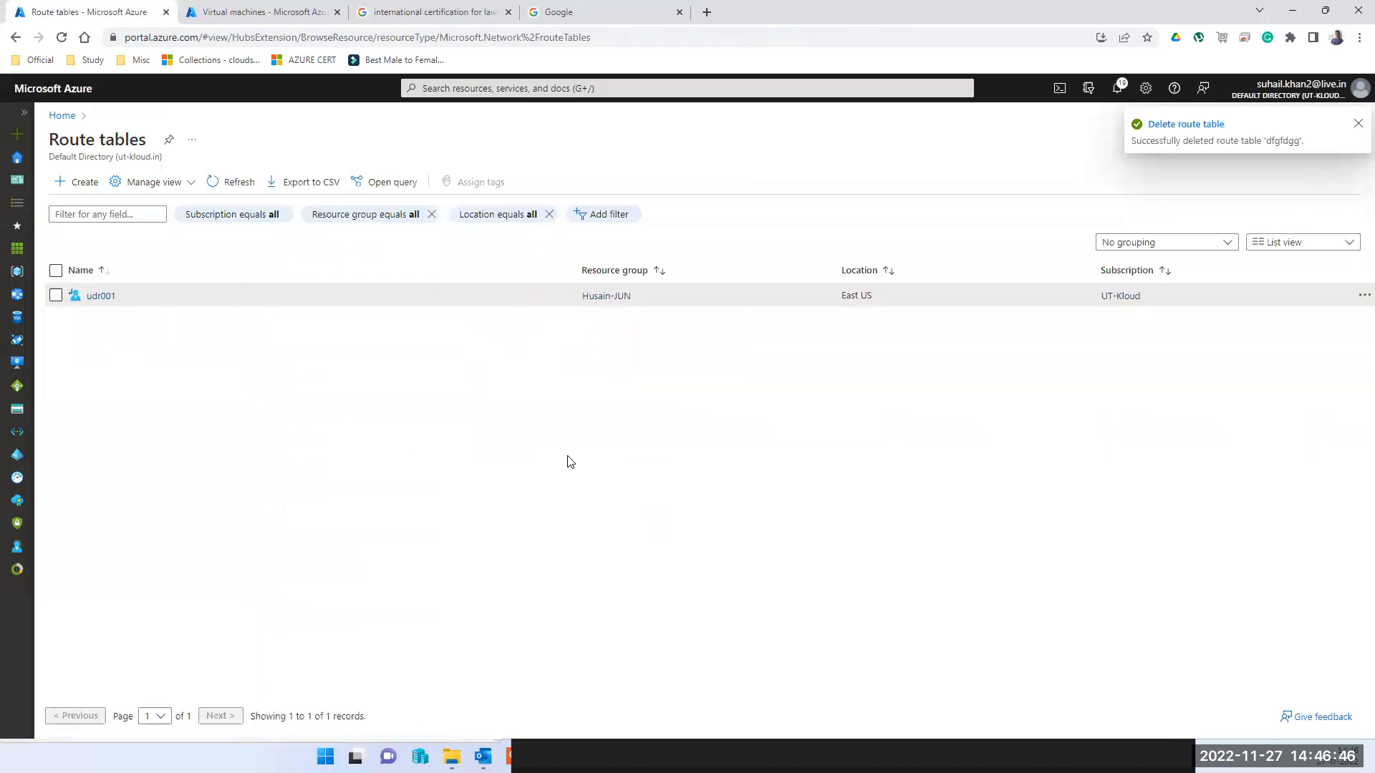
Step: Open the udr001 route table and collapse the Route tables list beside its overview
left_click(87, 296)
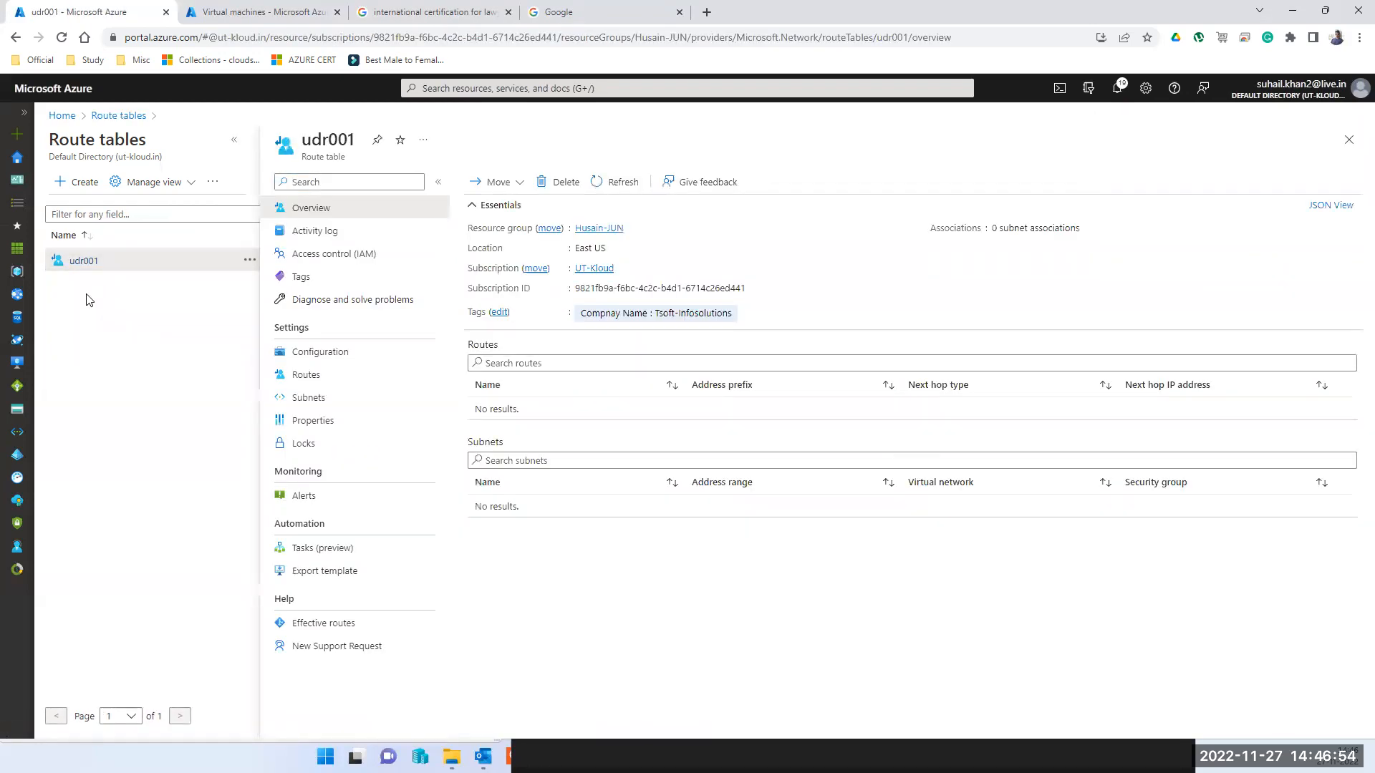
left_click(235, 140)
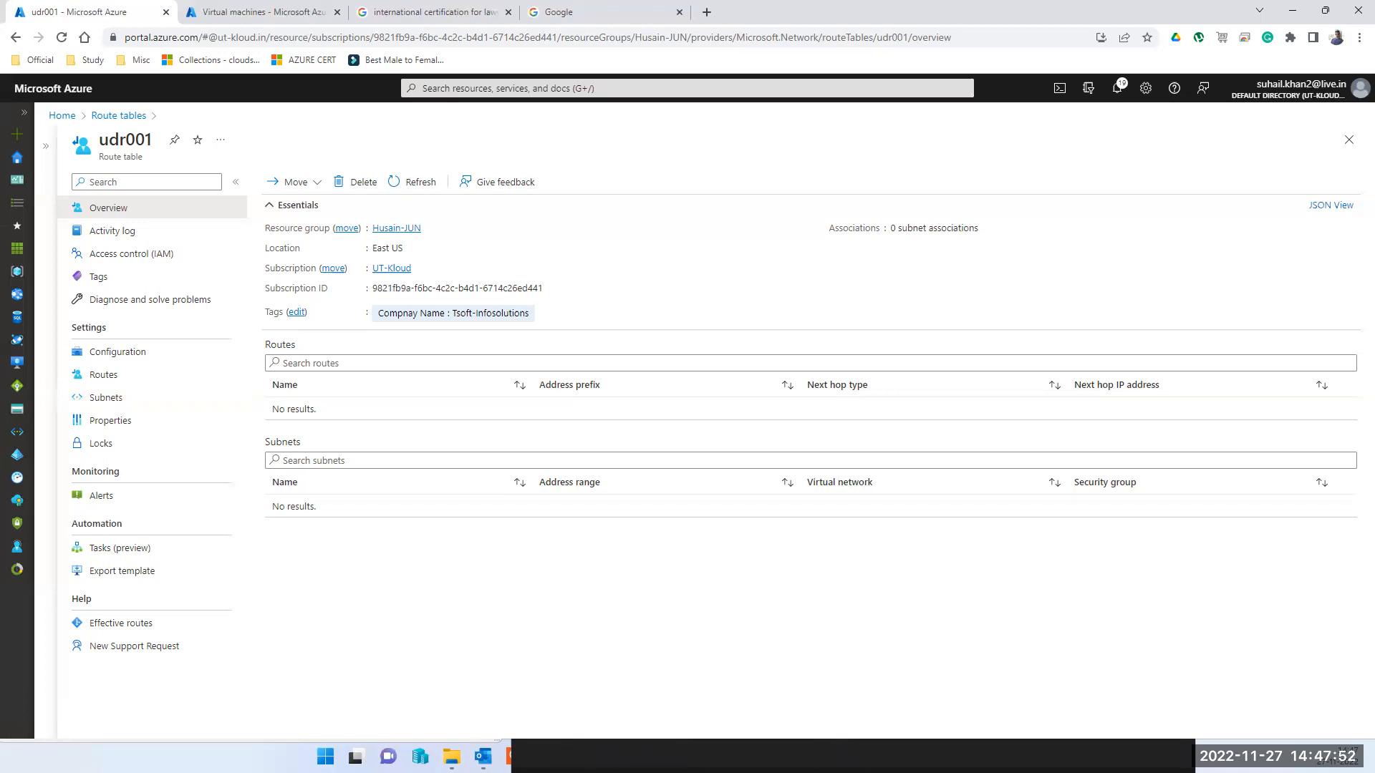
Step: Bring up the Remote Desktop sessions of VM001, VM002 and VM003 side by side to review the intended traffic path
key("alt+Tab")
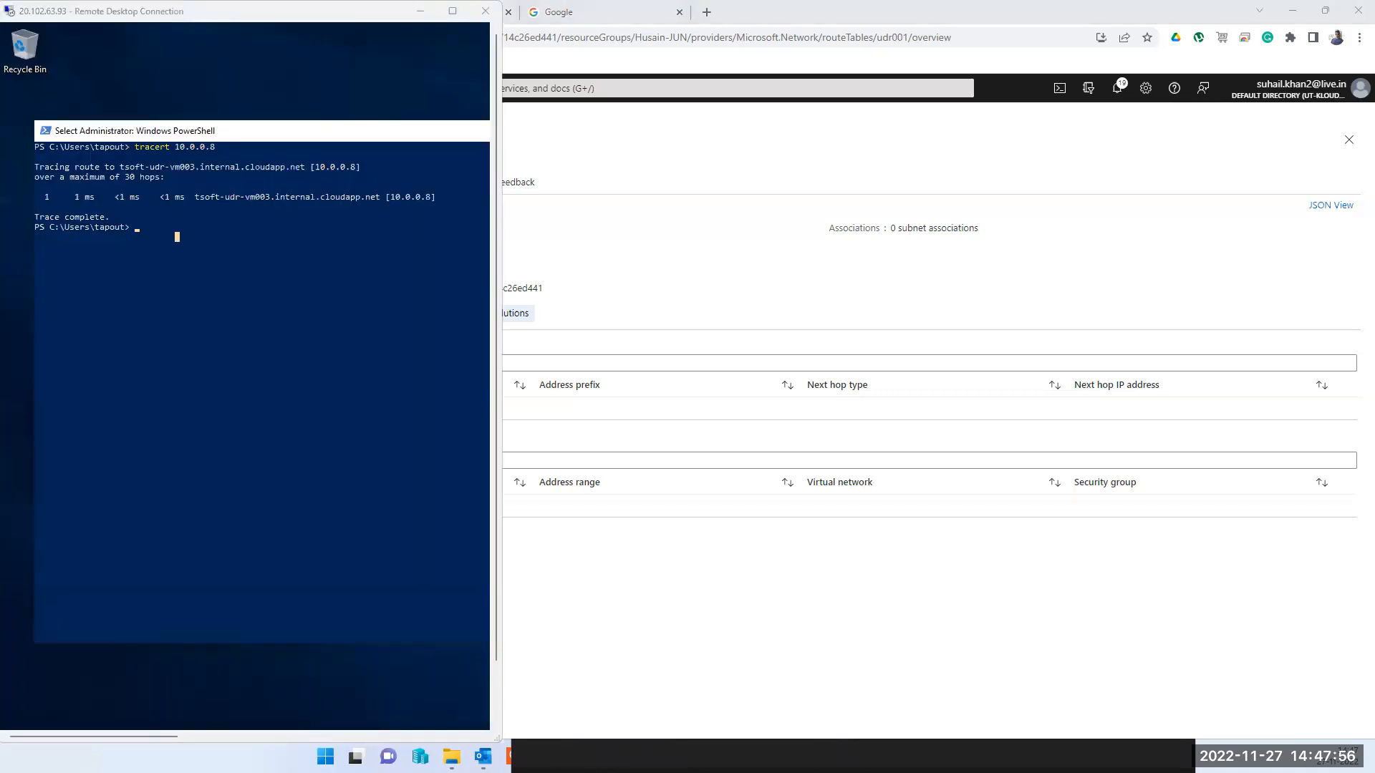
key("alt+Tab")
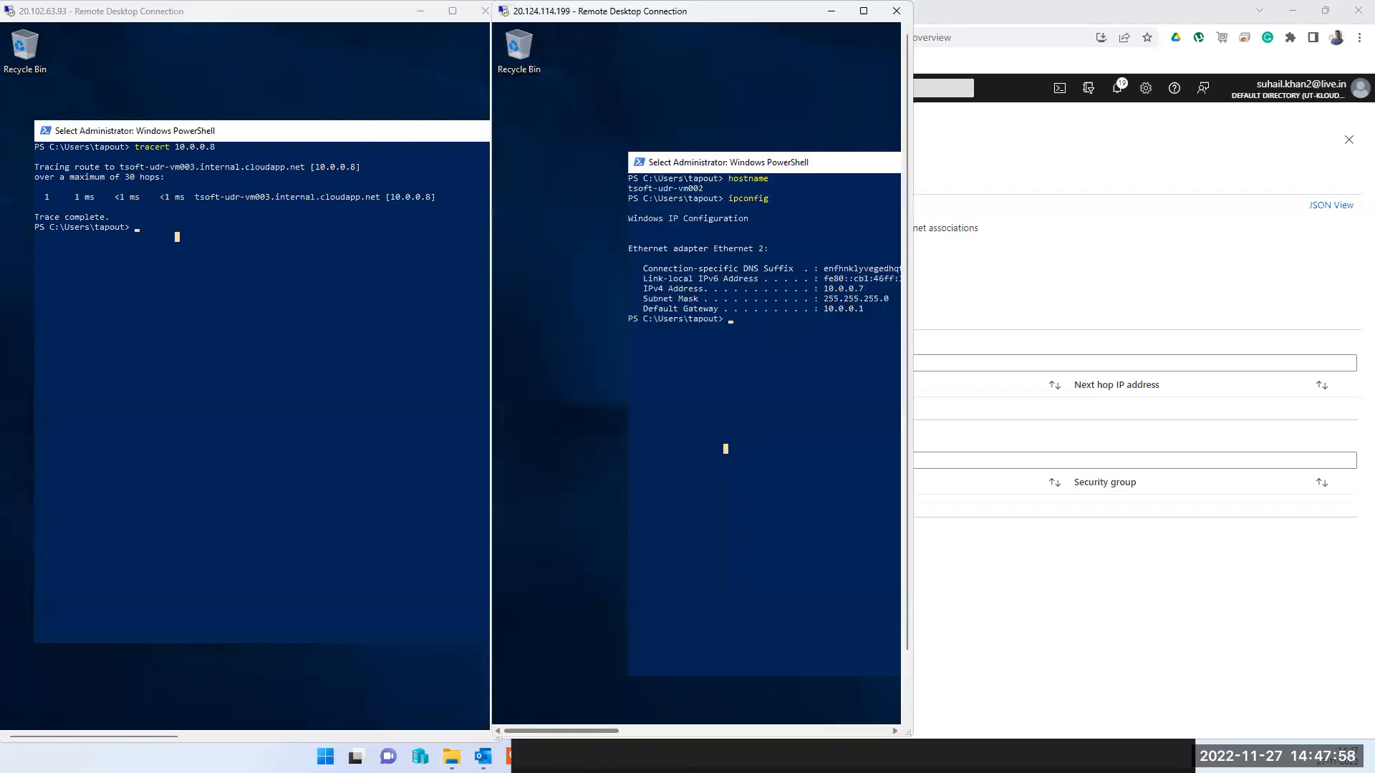
key("alt+Tab")
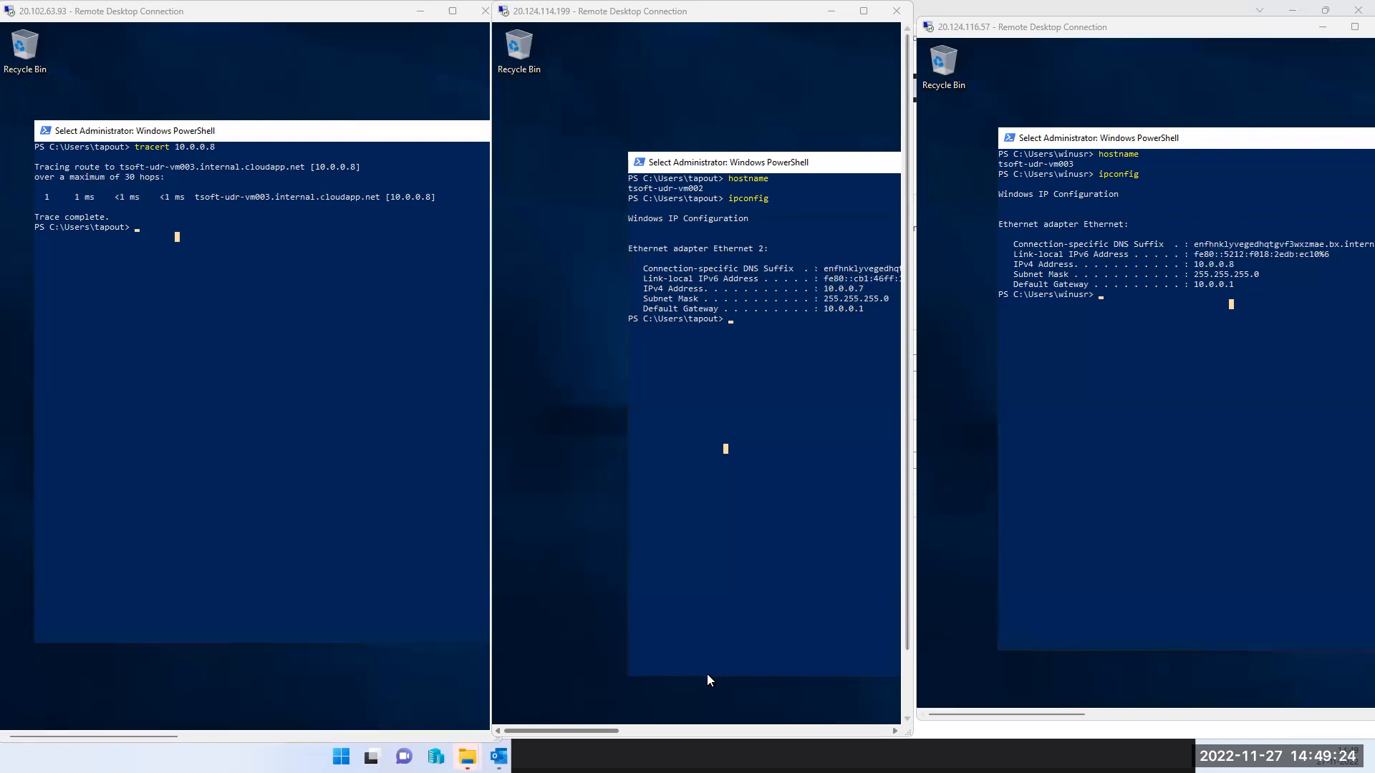
left_click(328, 376)
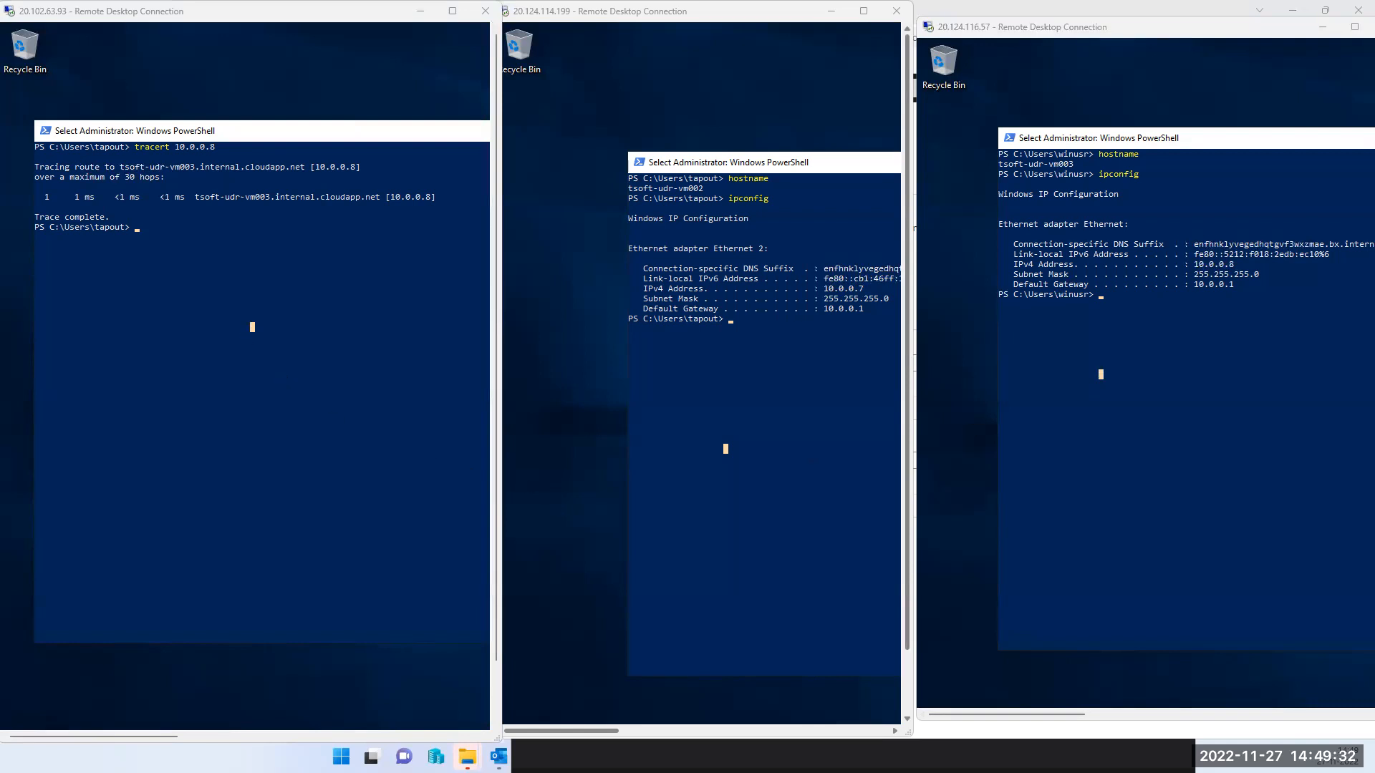
Step: Back in the Azure portal, associate udr001 with the default subnet of the virtual network belonging to its resource group
key("alt+Tab")
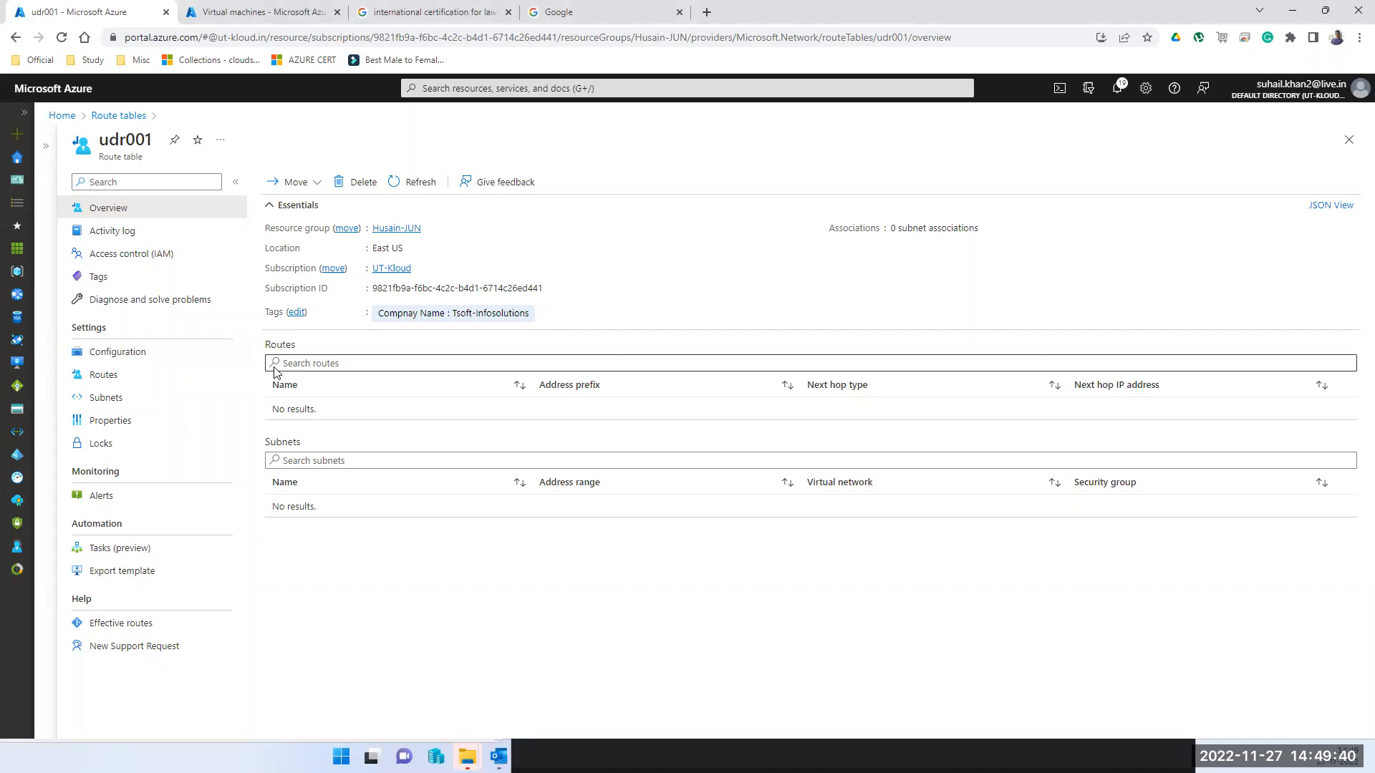
left_click(104, 398)
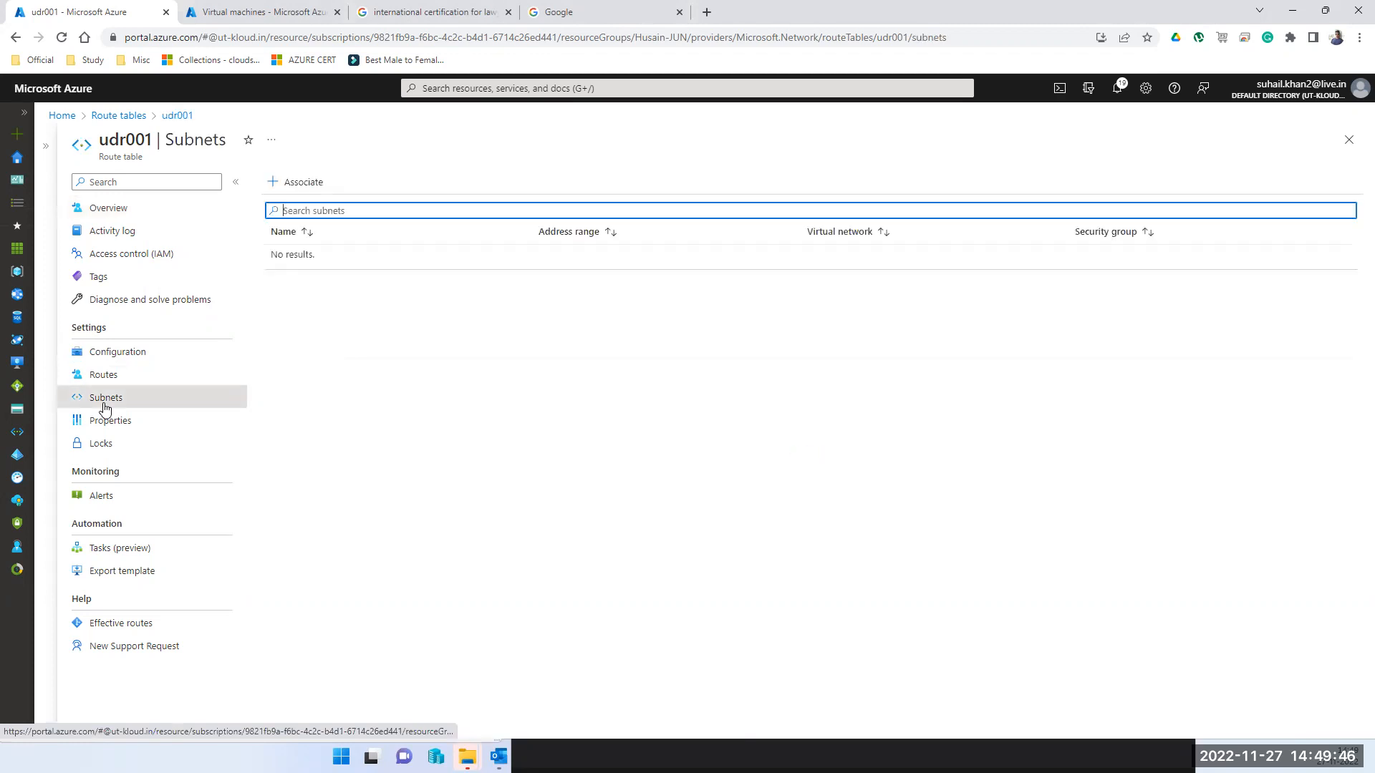
left_click(280, 188)
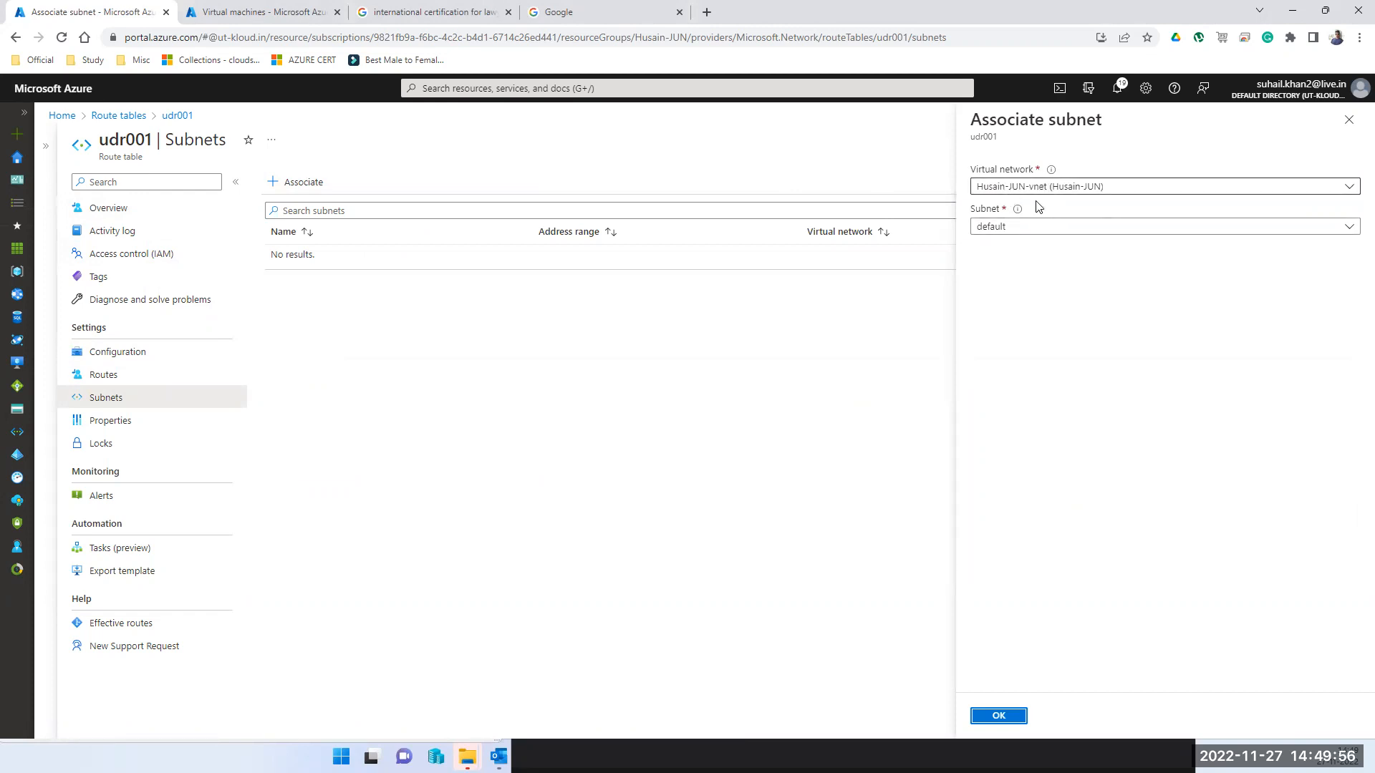
left_click(1015, 231)
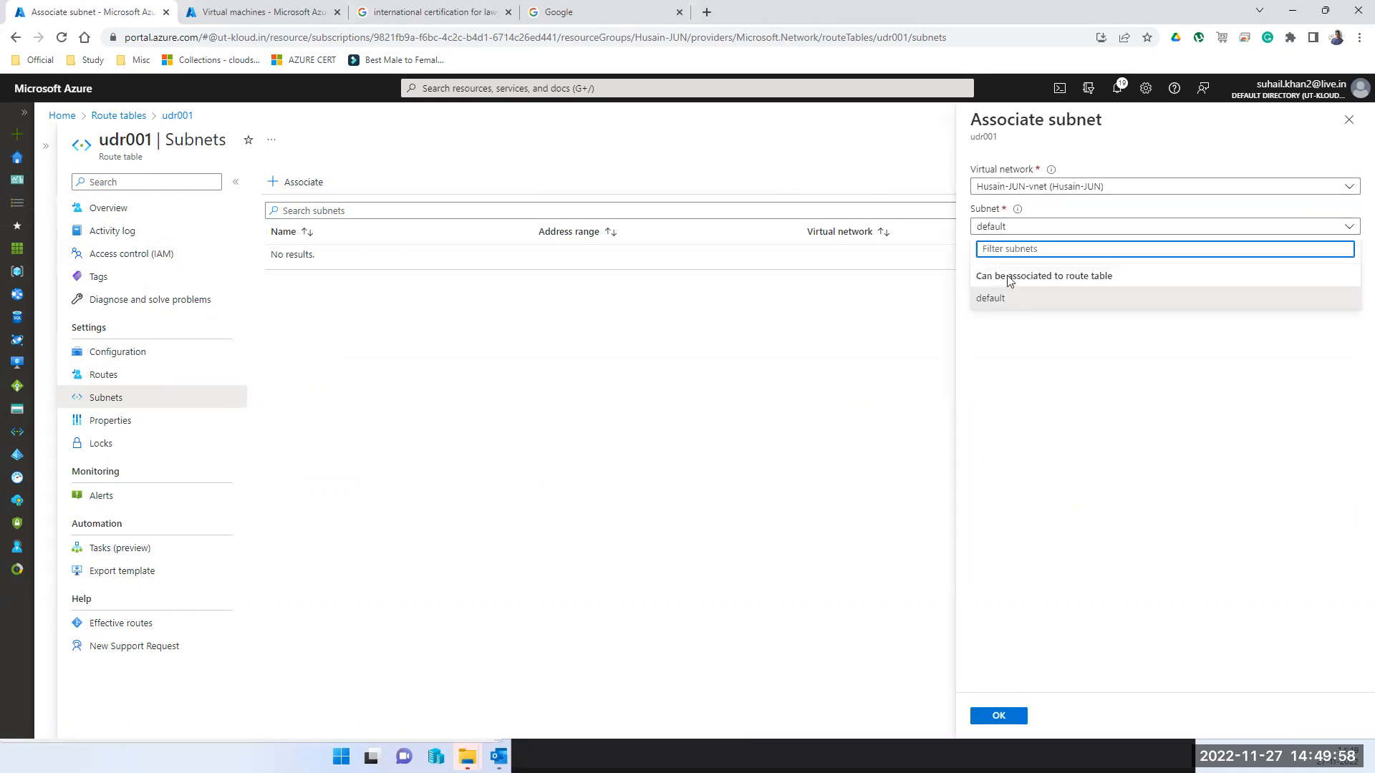
left_click(1005, 300)
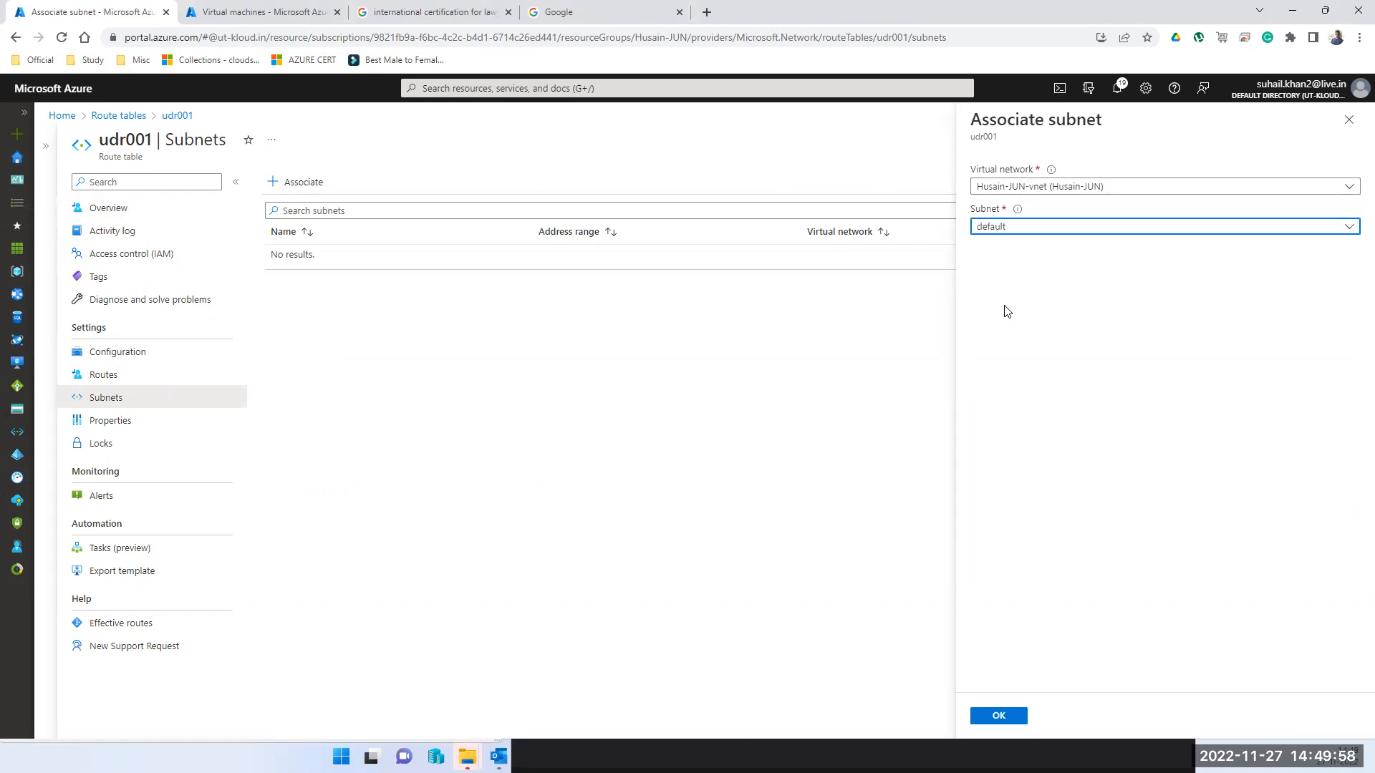
left_click(1000, 718)
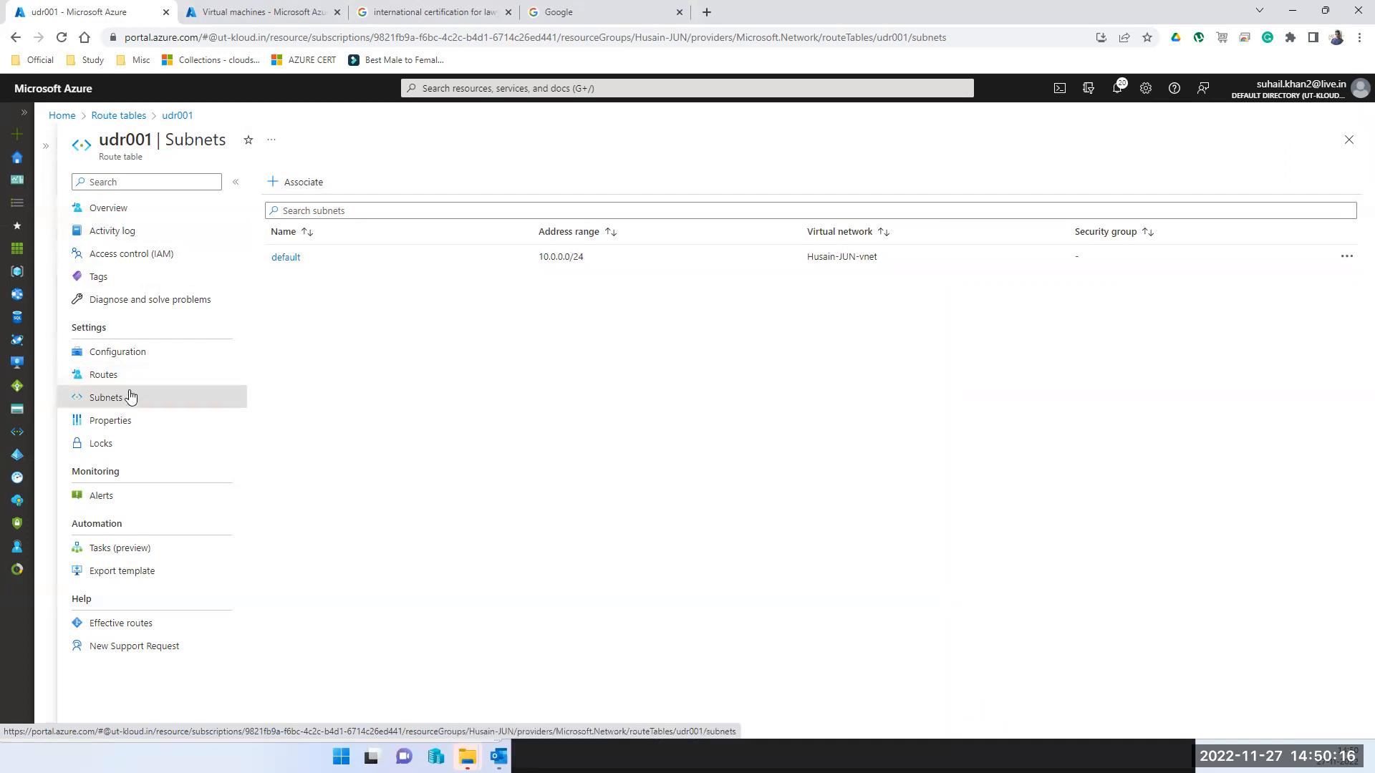
Step: Start a new route in udr001 named xyz, with IP Addresses as the address prefix destination
left_click(106, 378)
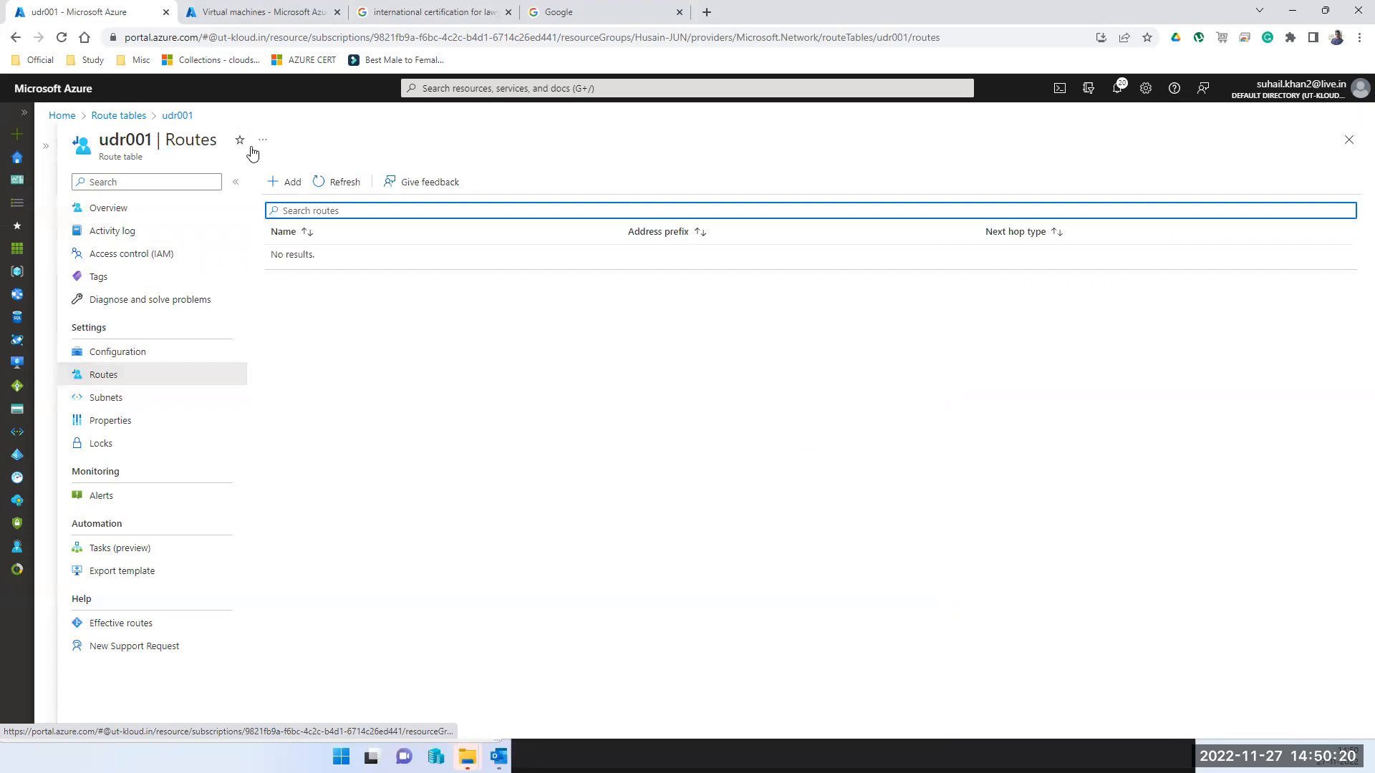
left_click(299, 188)
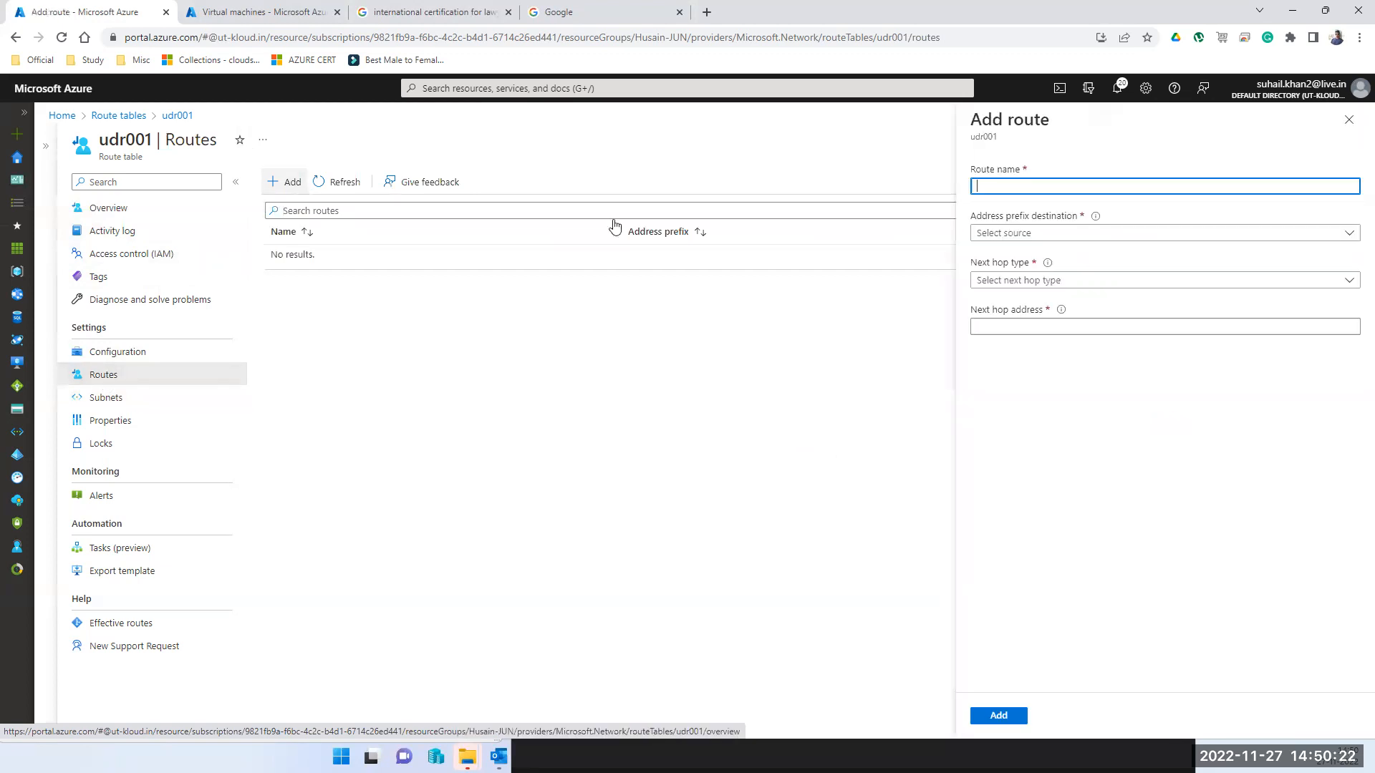
left_click(1050, 189)
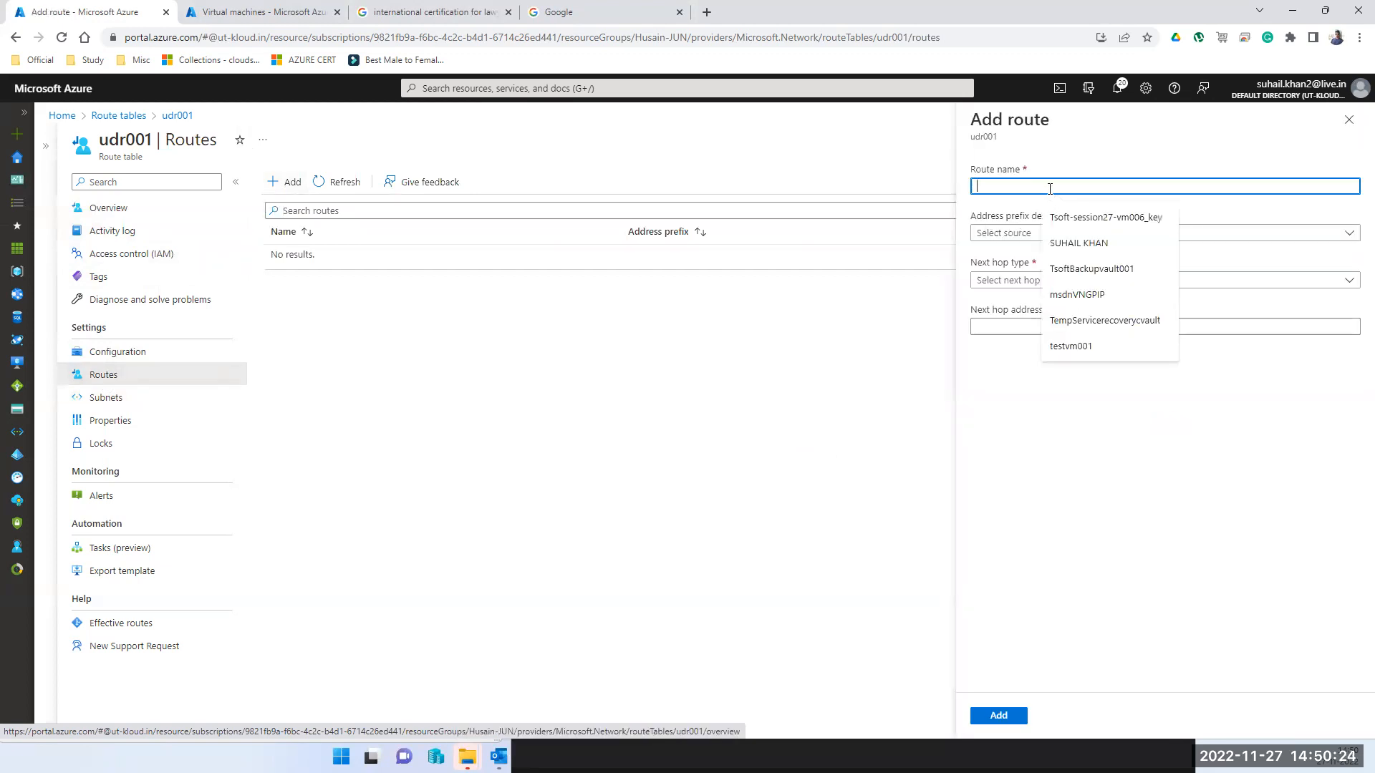
type("xyz")
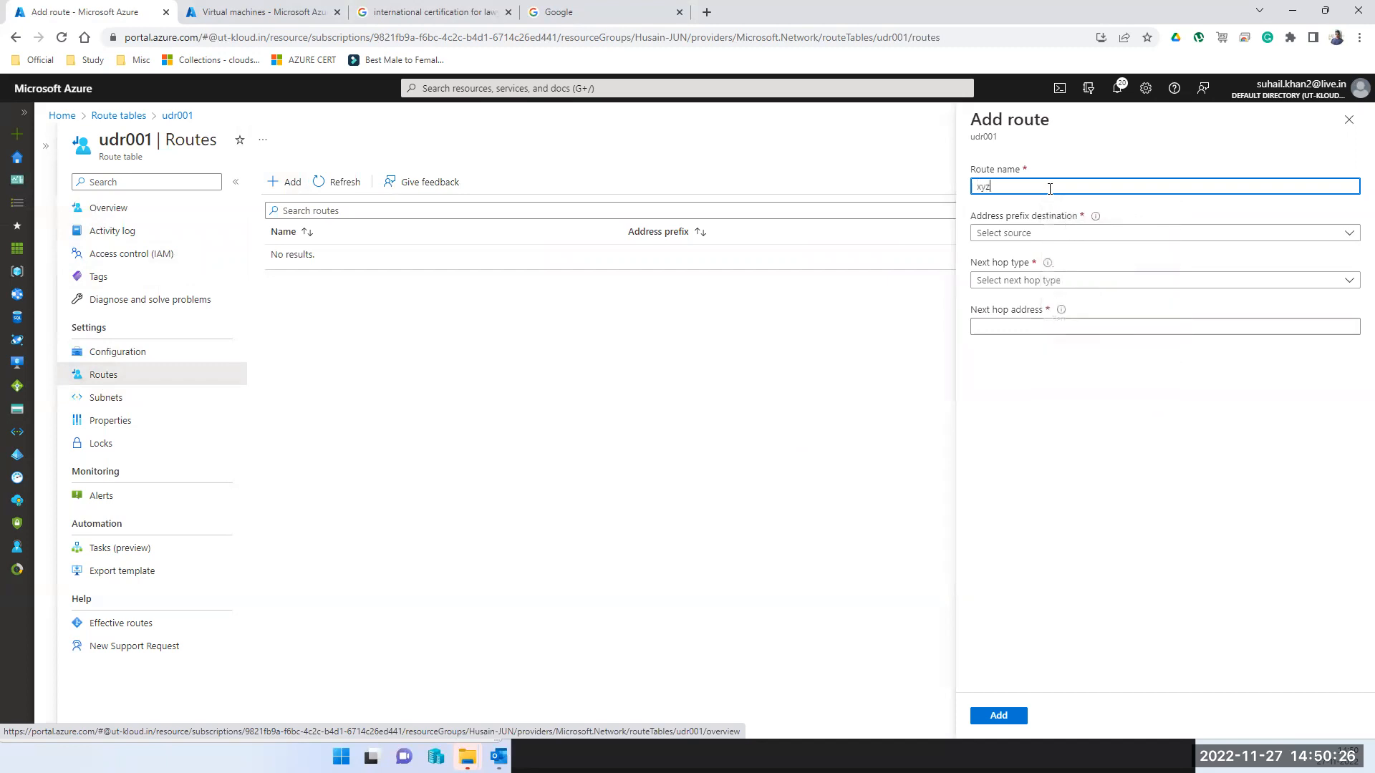
left_click(1047, 233)
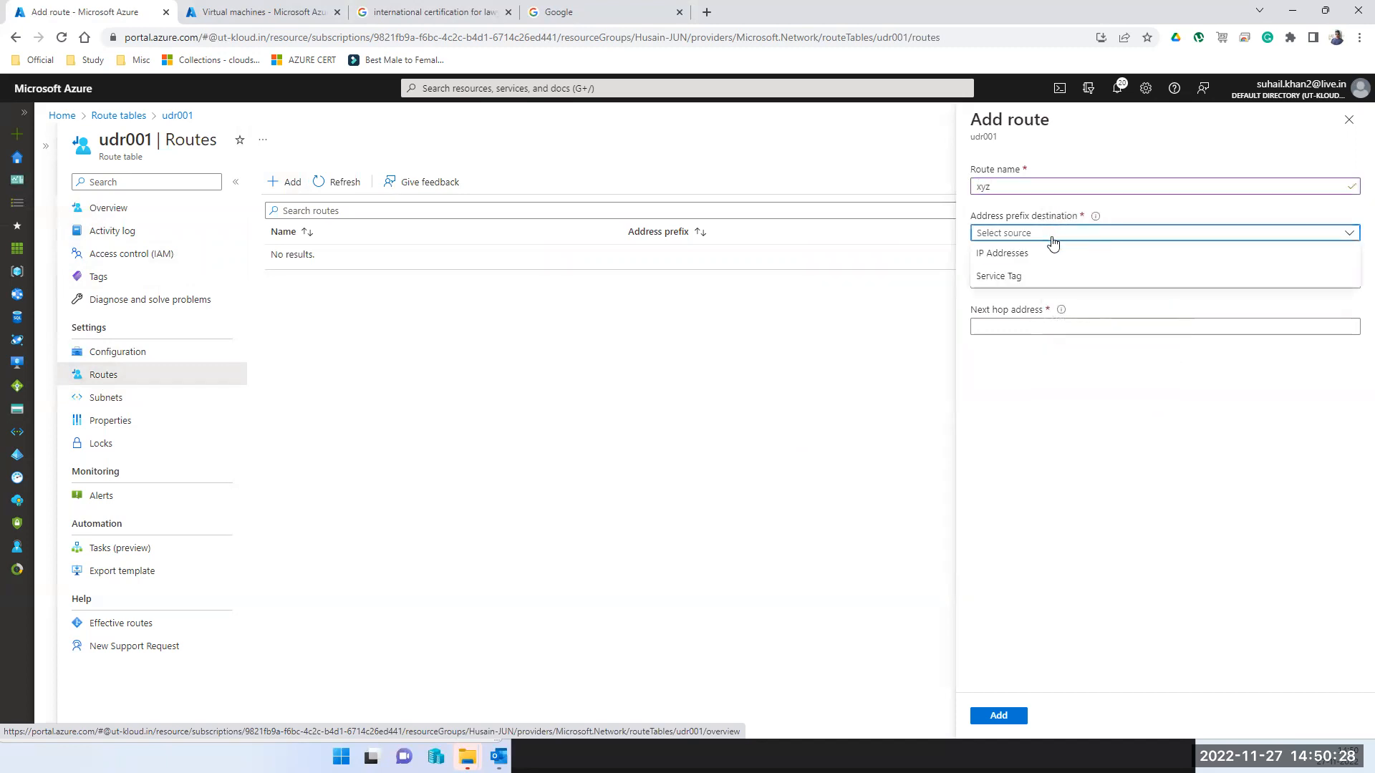
left_click(1010, 253)
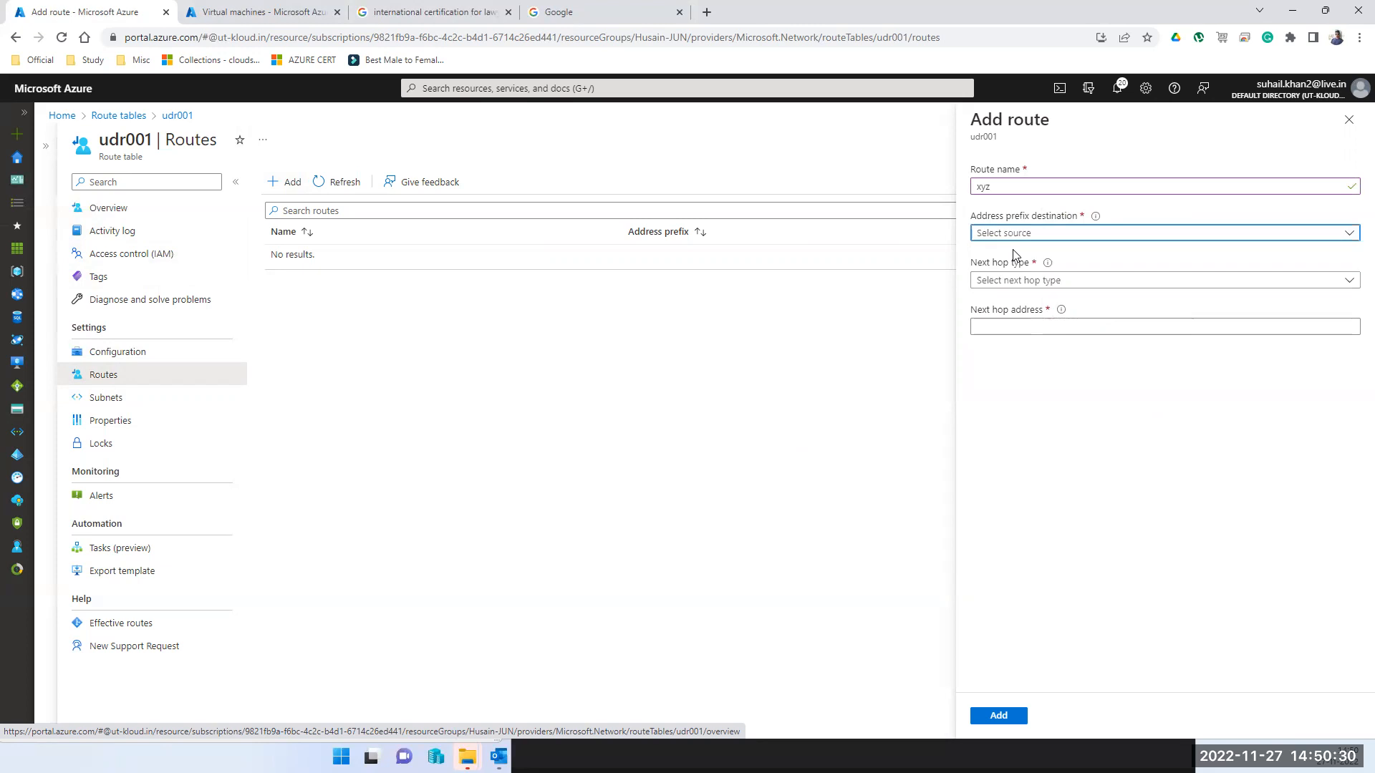
left_click(1030, 279)
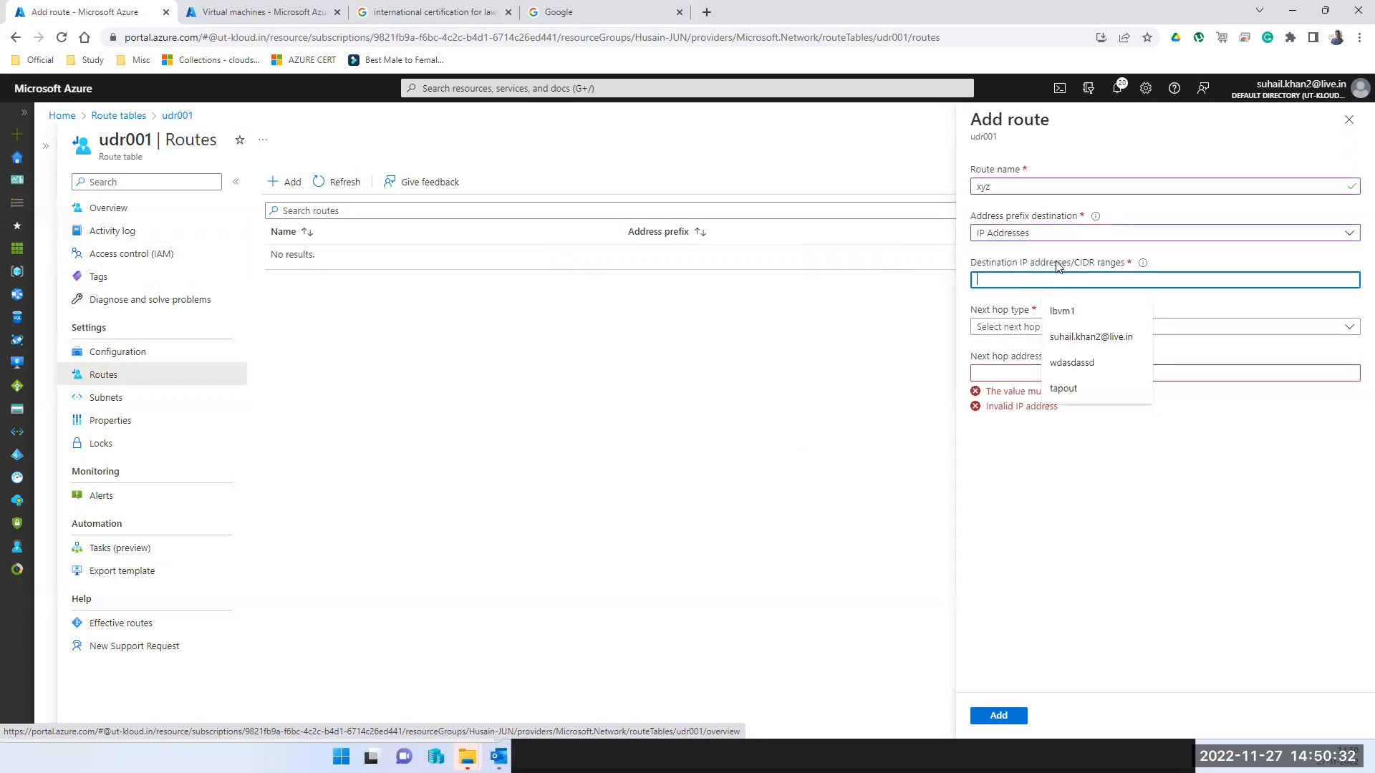
Step: Switch the address prefix destination to Service Tag to browse the source service tags, and set it back to IP Addresses
left_click(1068, 232)
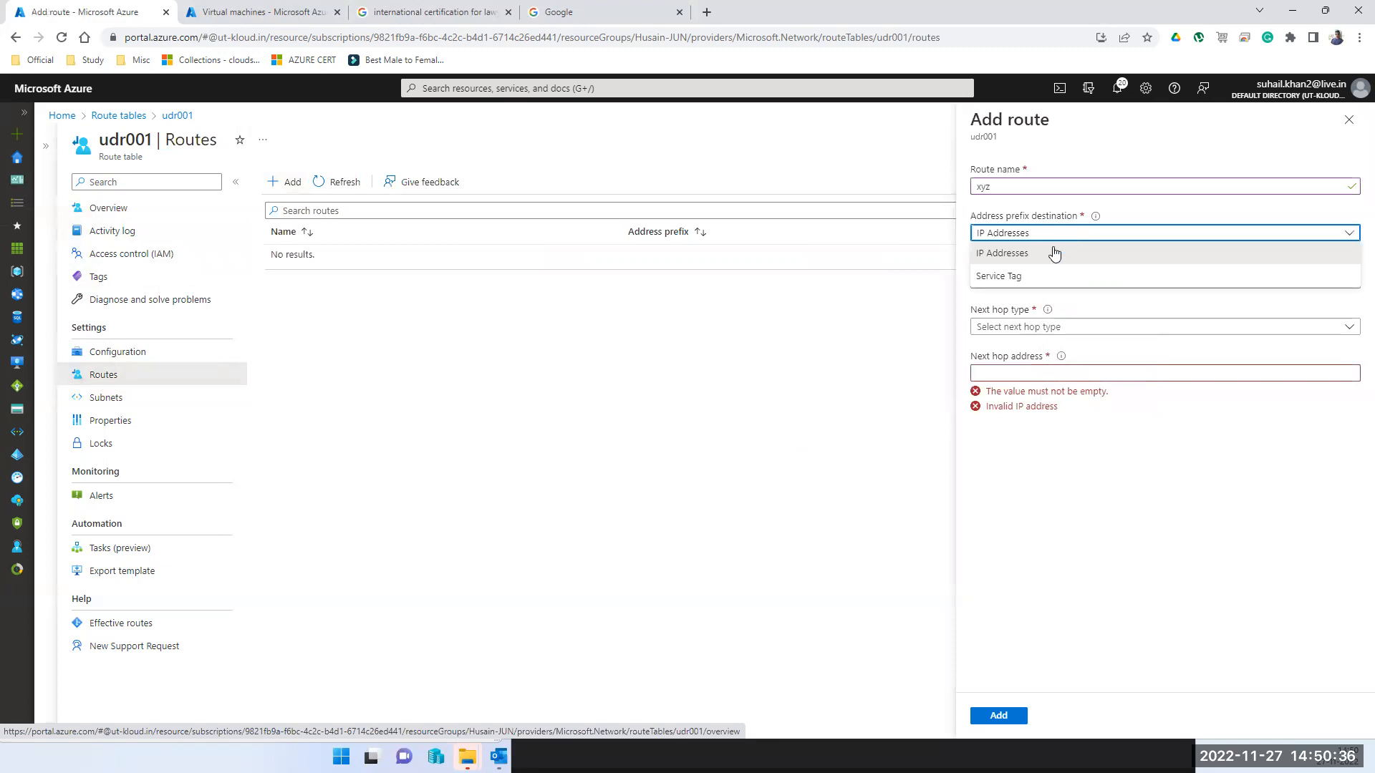
left_click(998, 277)
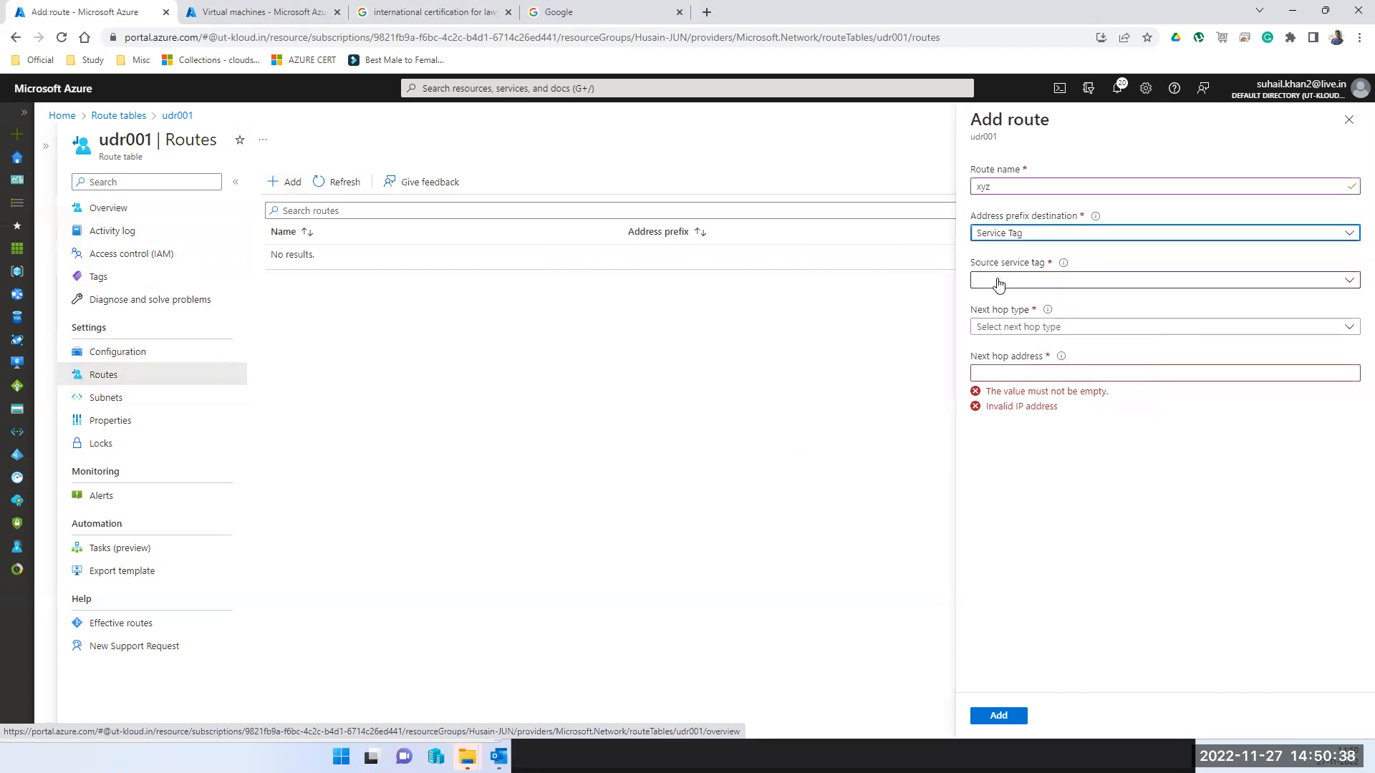
left_click(999, 280)
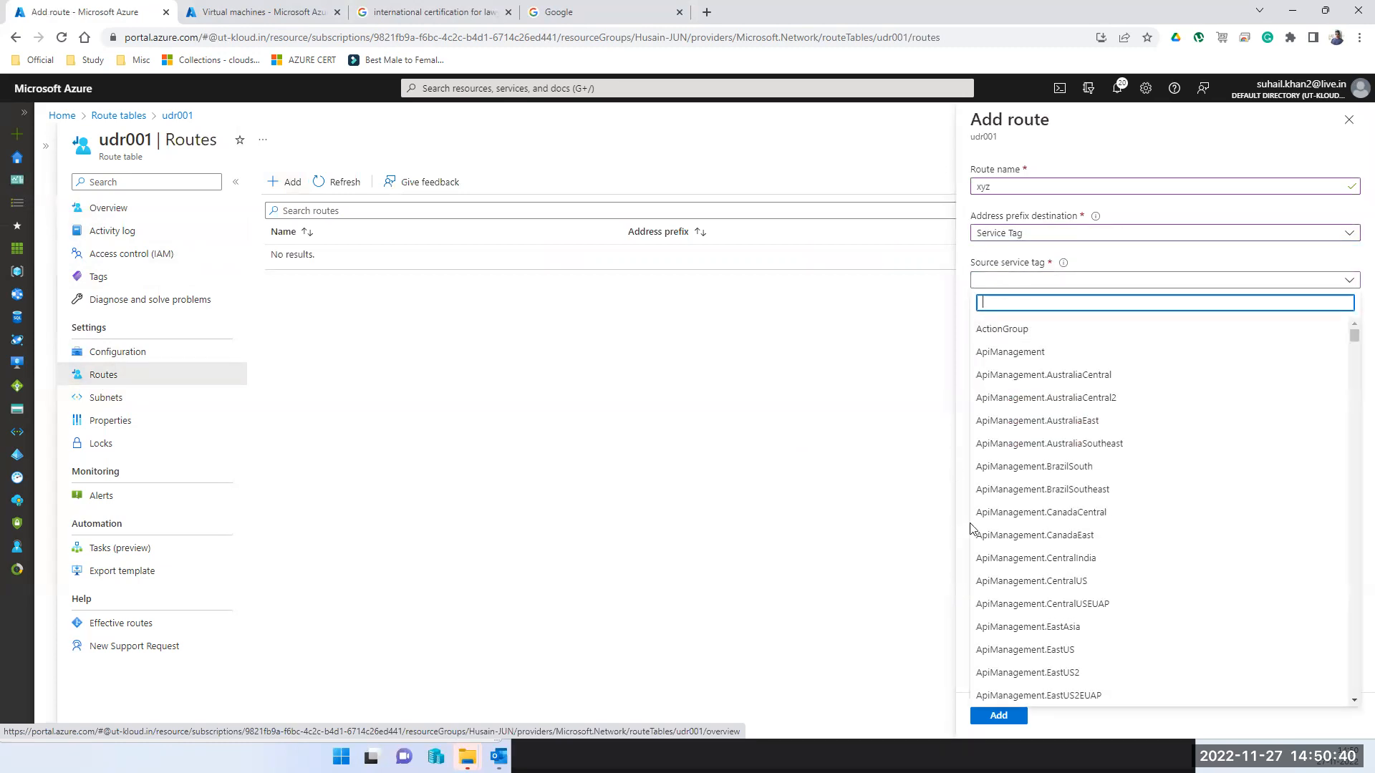
scroll(1060, 544, "down", 9)
scroll(1068, 607, "down", 4)
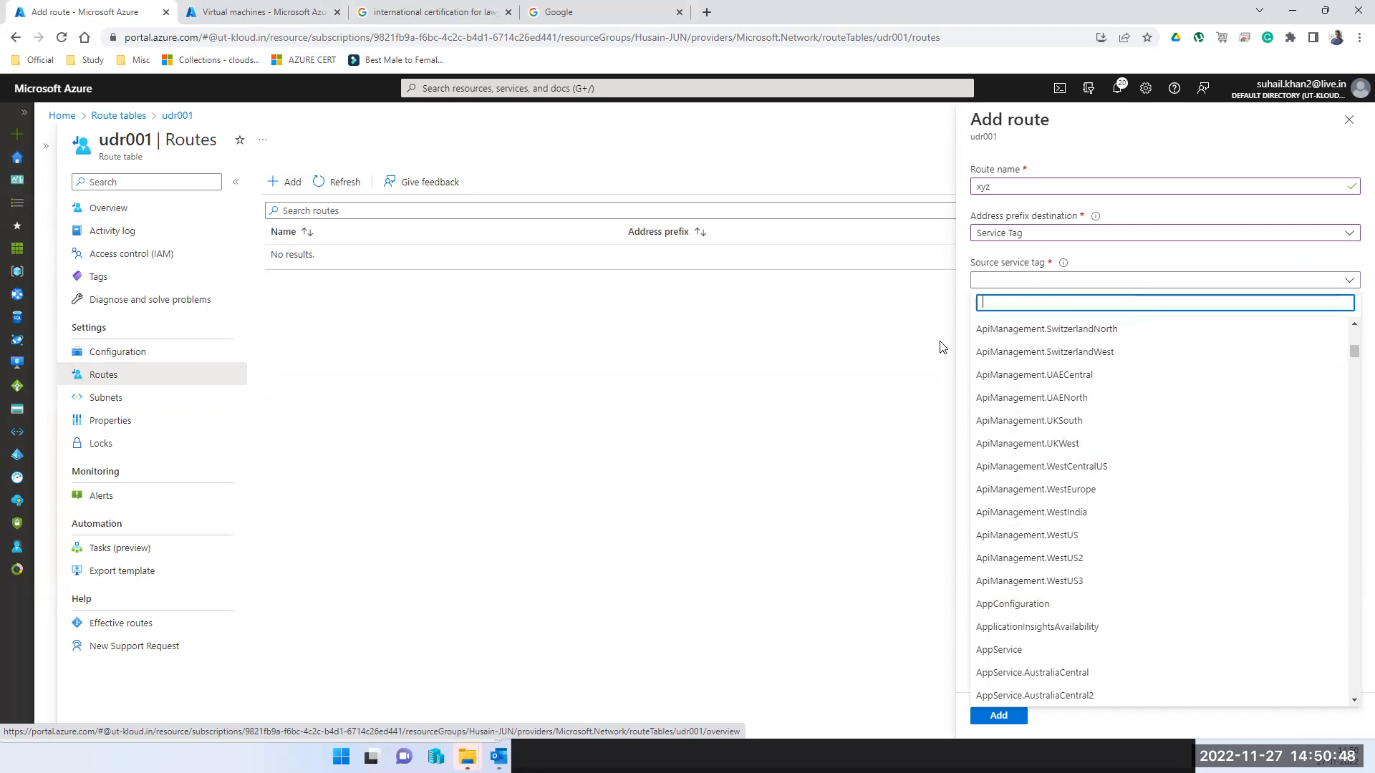
left_click(908, 353)
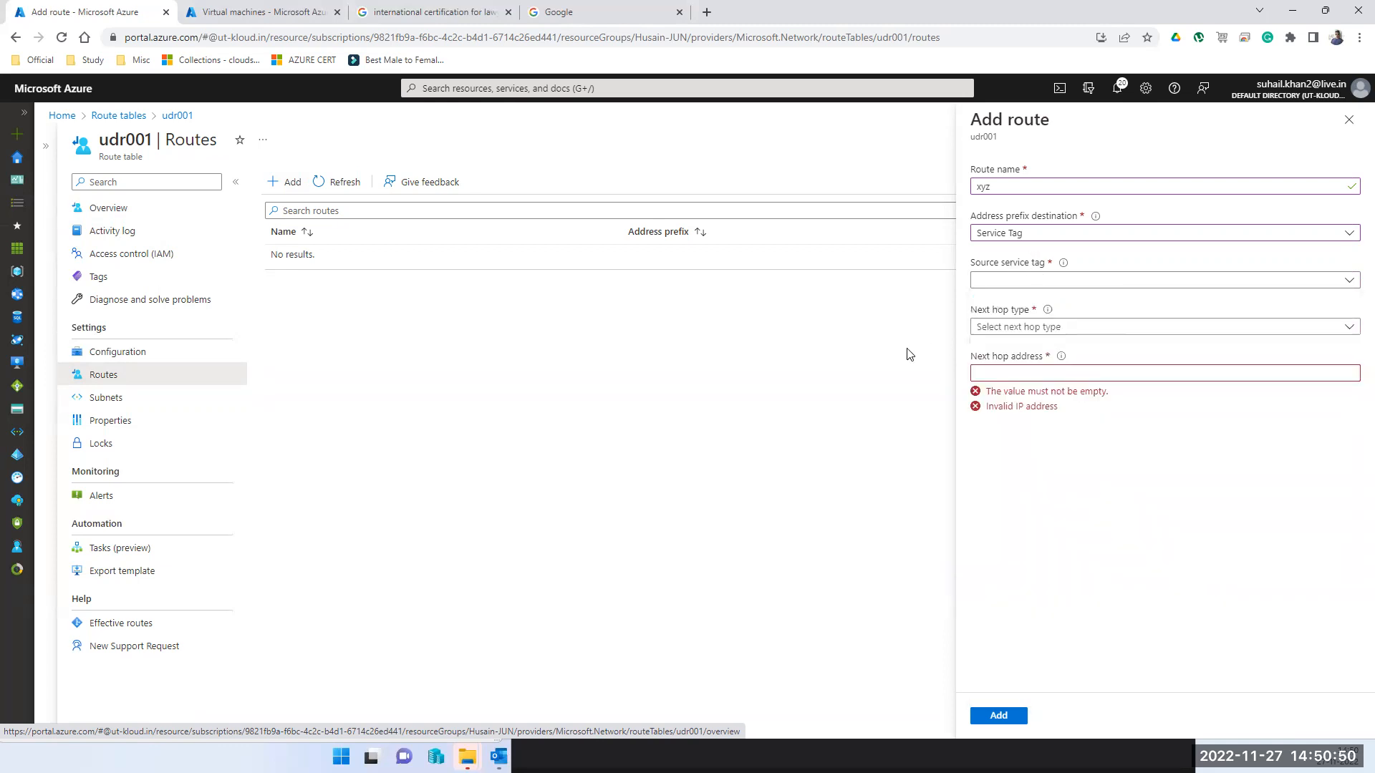
left_click(1069, 233)
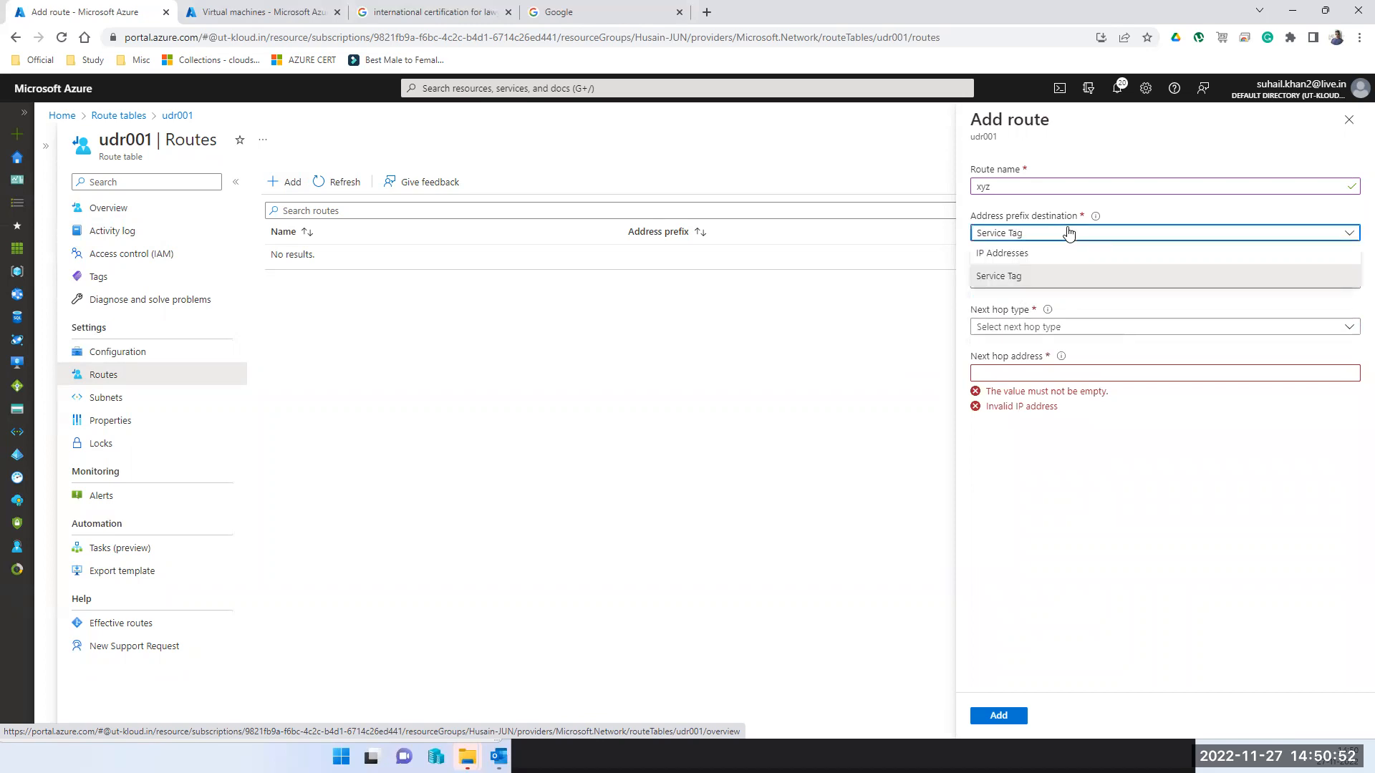
left_click(1027, 256)
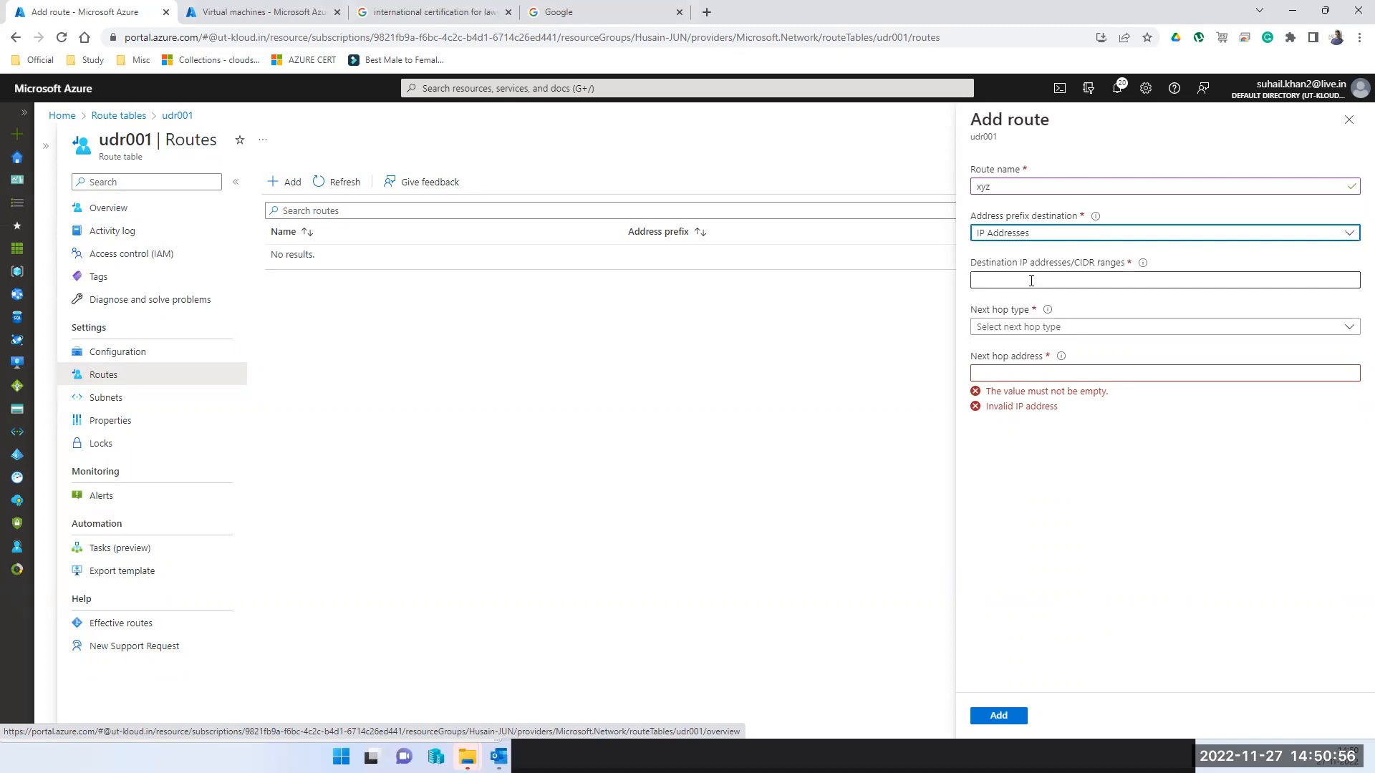
Step: Copy tsoft-udr-vm003's IPv4 address 10.0.0.8 from its Remote Desktop session and enter it as the route's destination in the Azure portal
left_click(1031, 280)
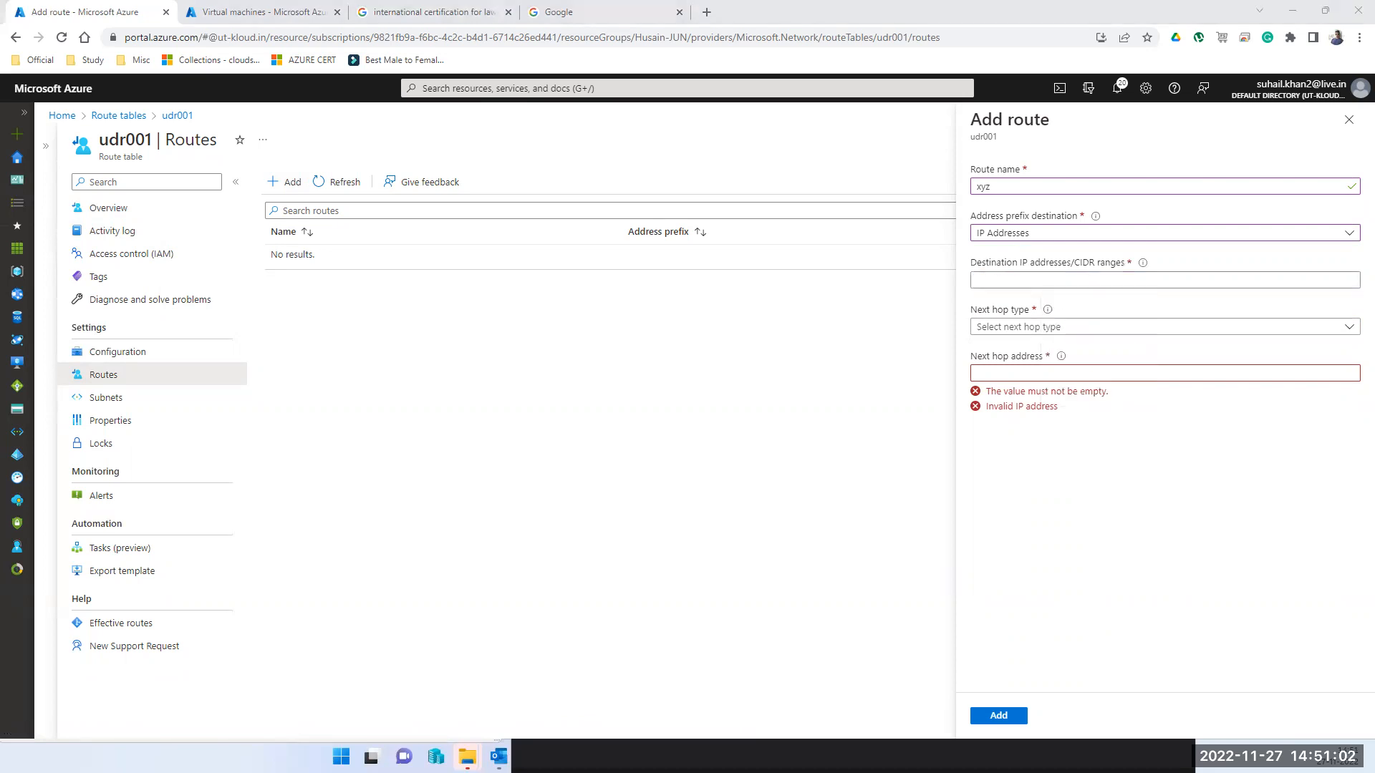
key("alt+Tab")
left_click_drag(1237, 265, 1198, 268)
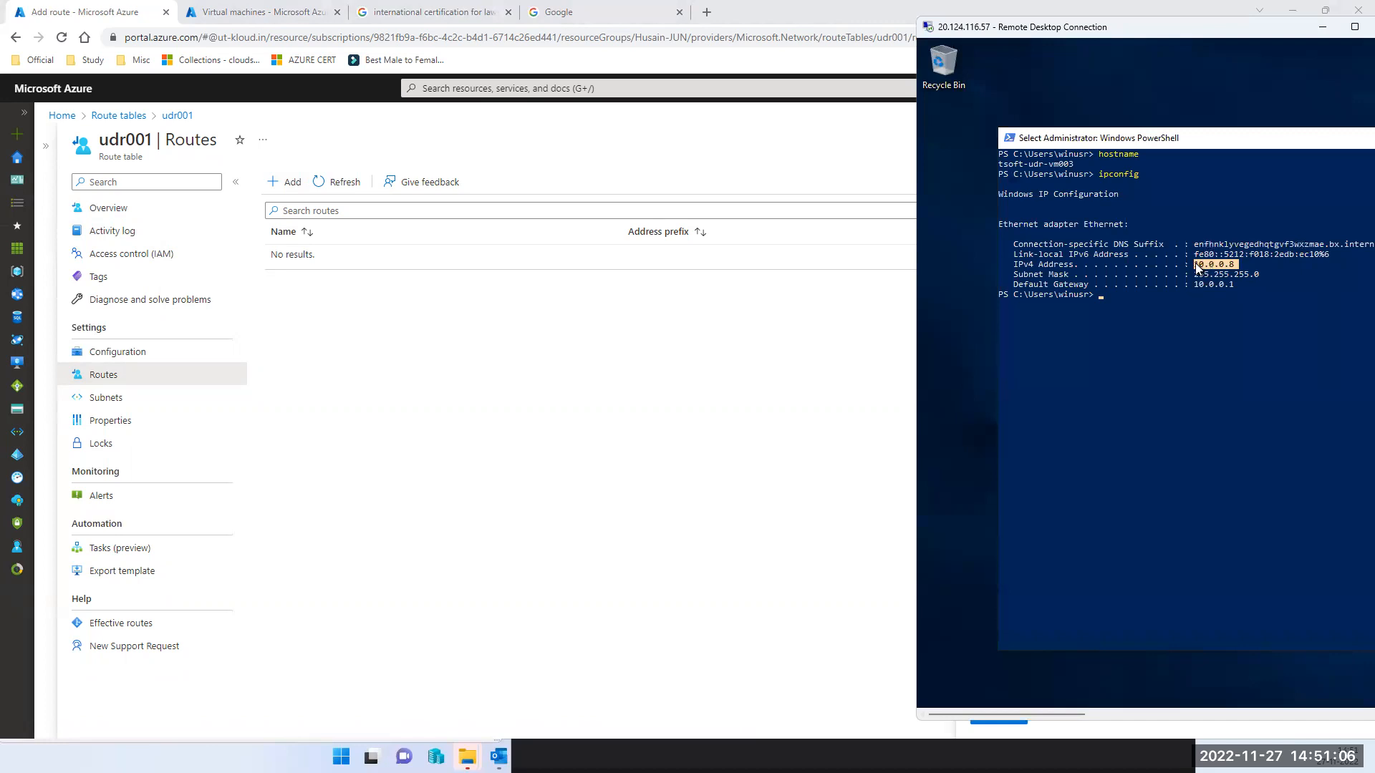
key("ctrl+c")
key("alt+Tab")
left_click(1049, 281)
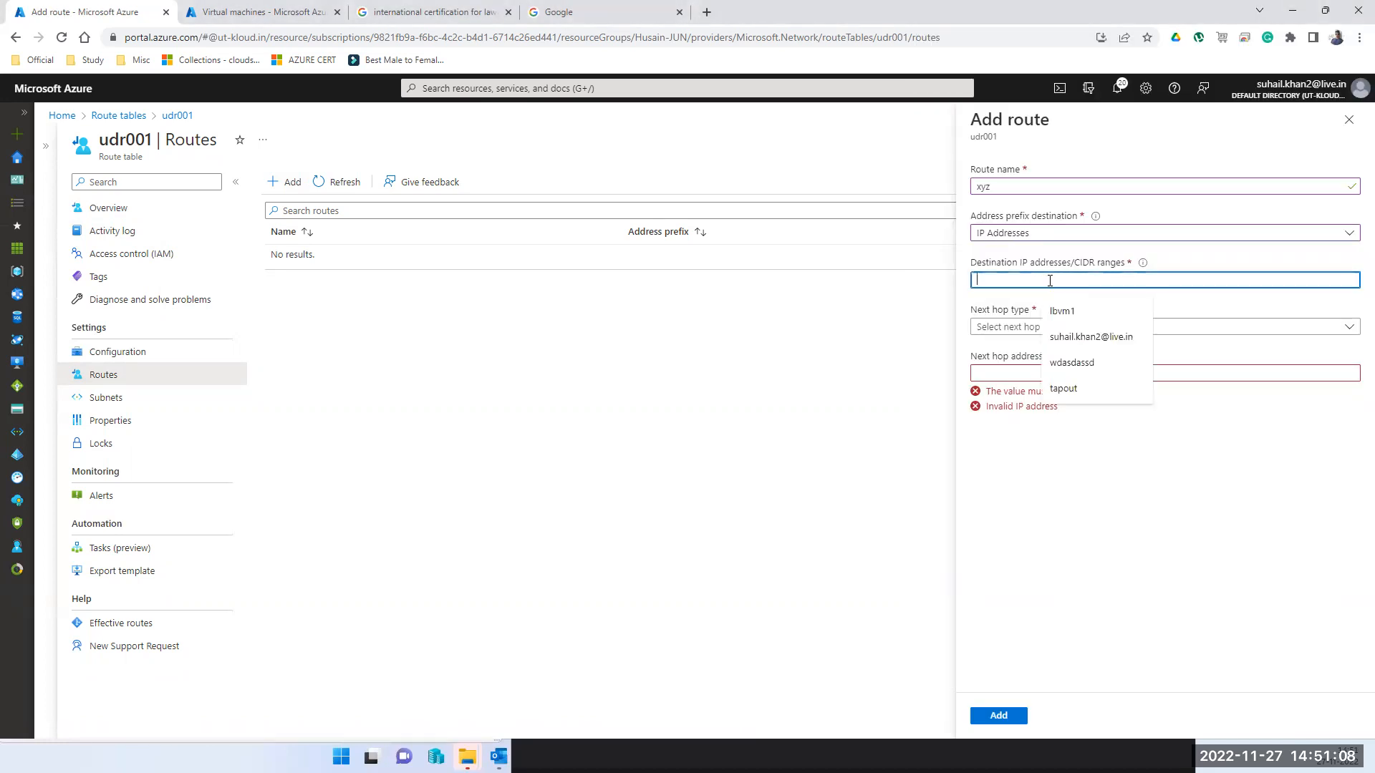
key("ctrl+v")
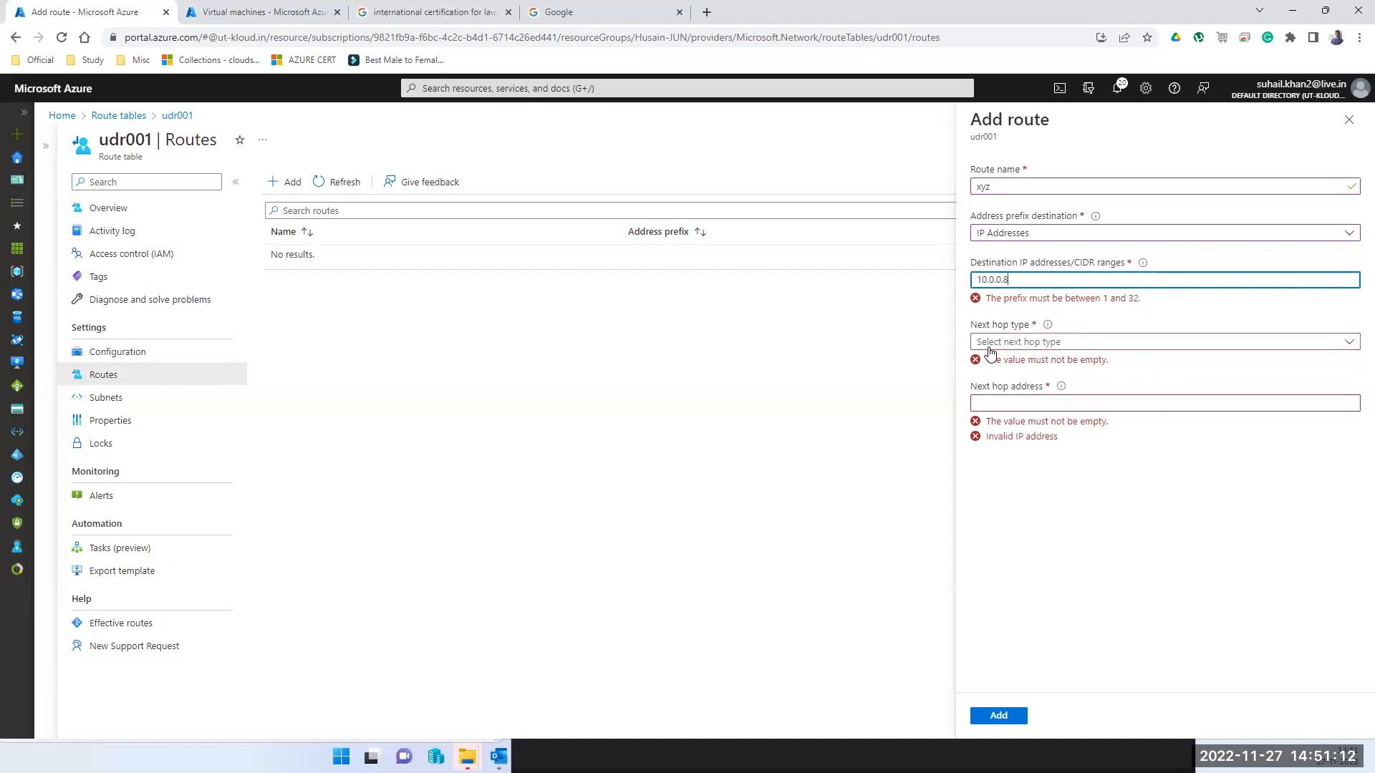
Step: Try a /0 prefix length on the route's destination address 10.0.0.8
type("/0")
left_click(772, 527)
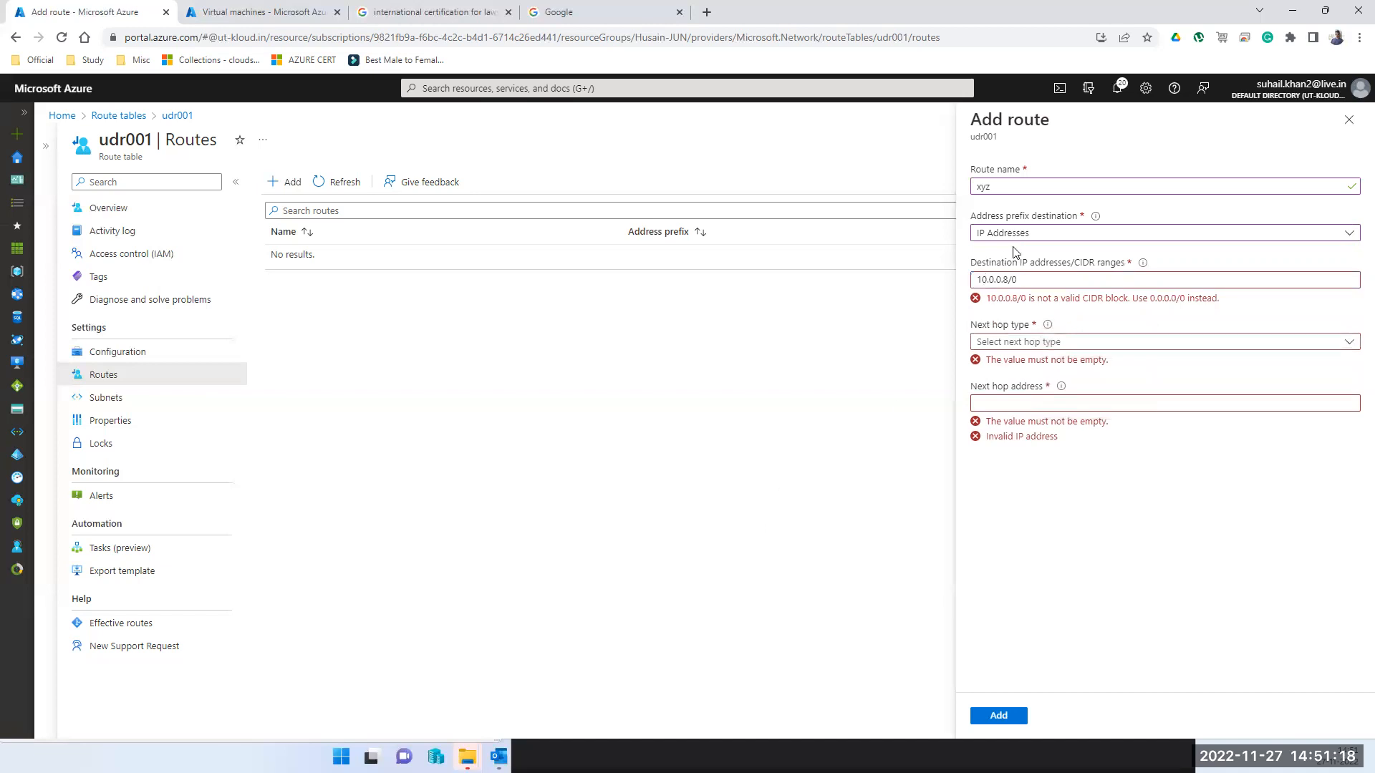
left_click(1061, 281)
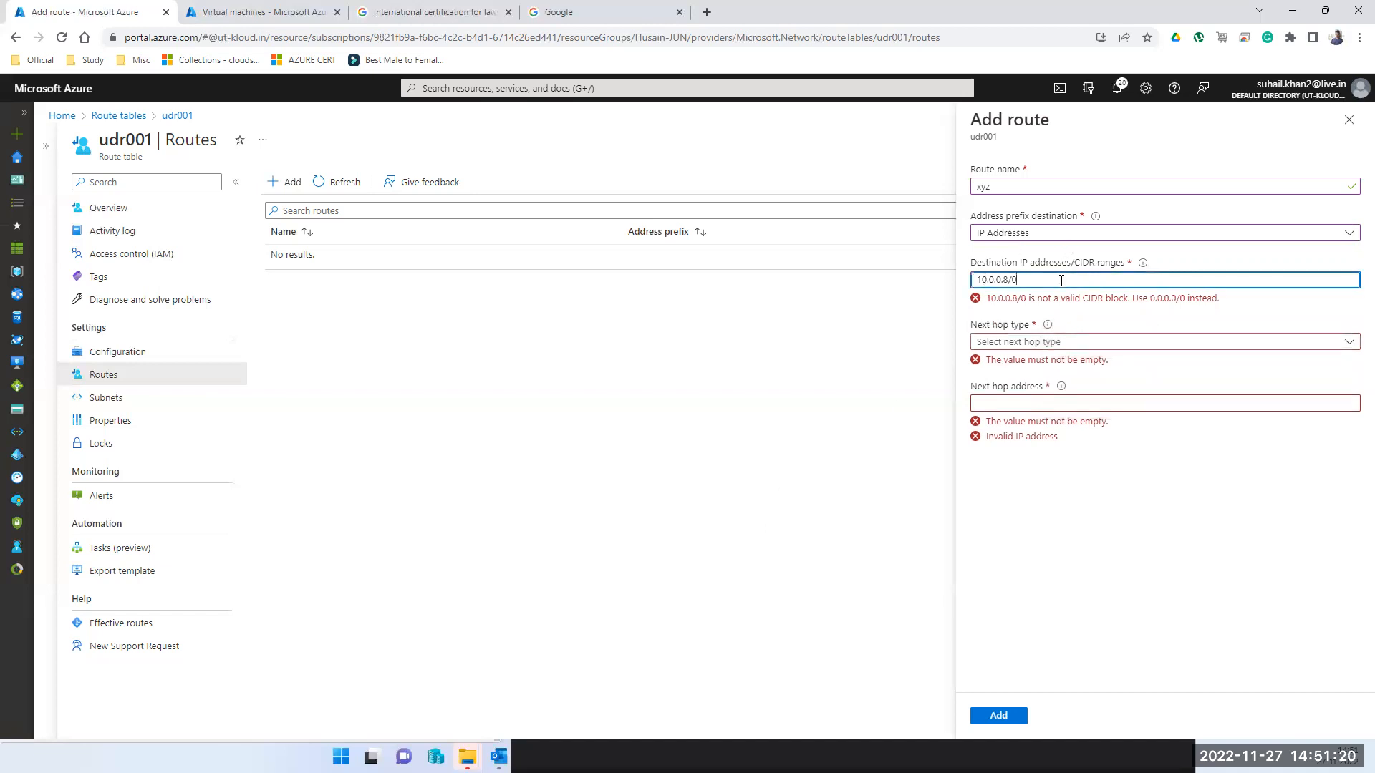
key("BackSpace")
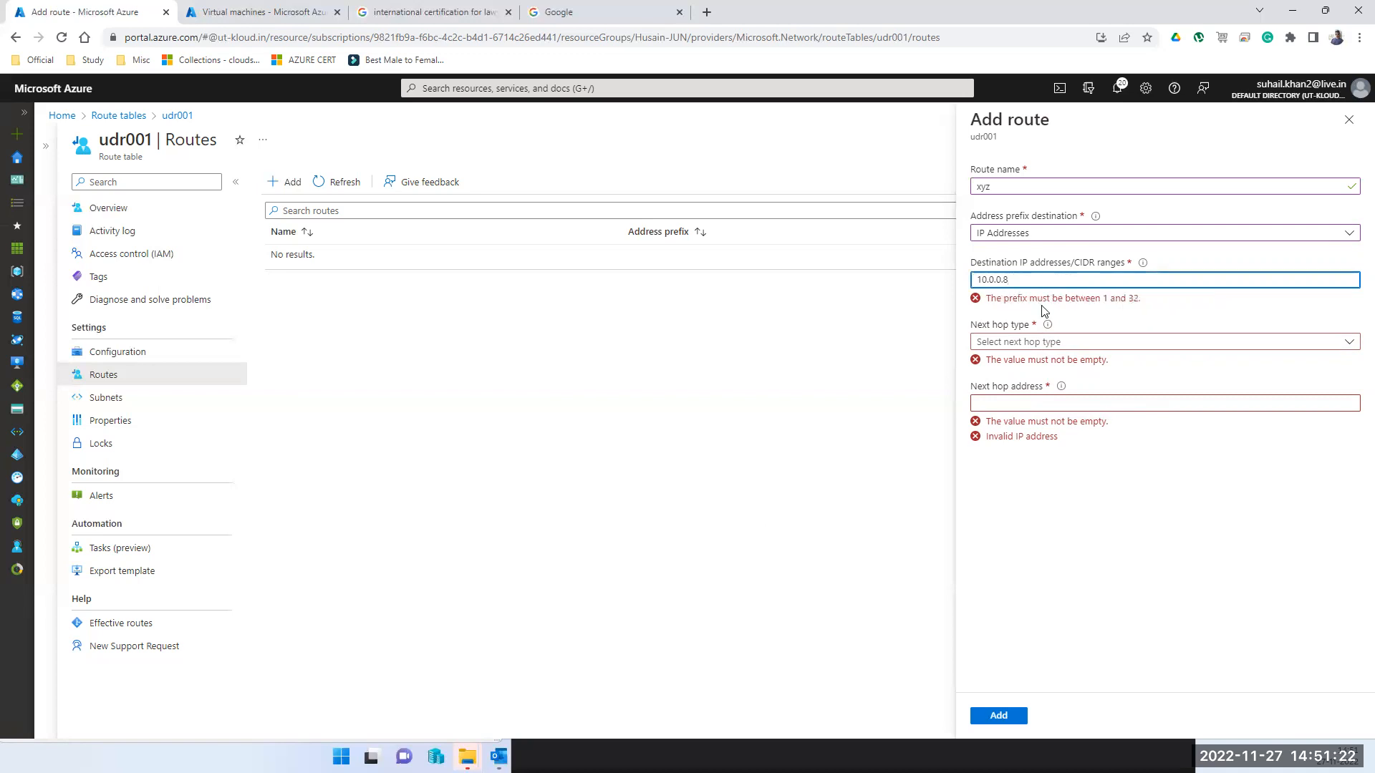
key("Left")
key("Left")
key("Left")
left_click(1064, 354)
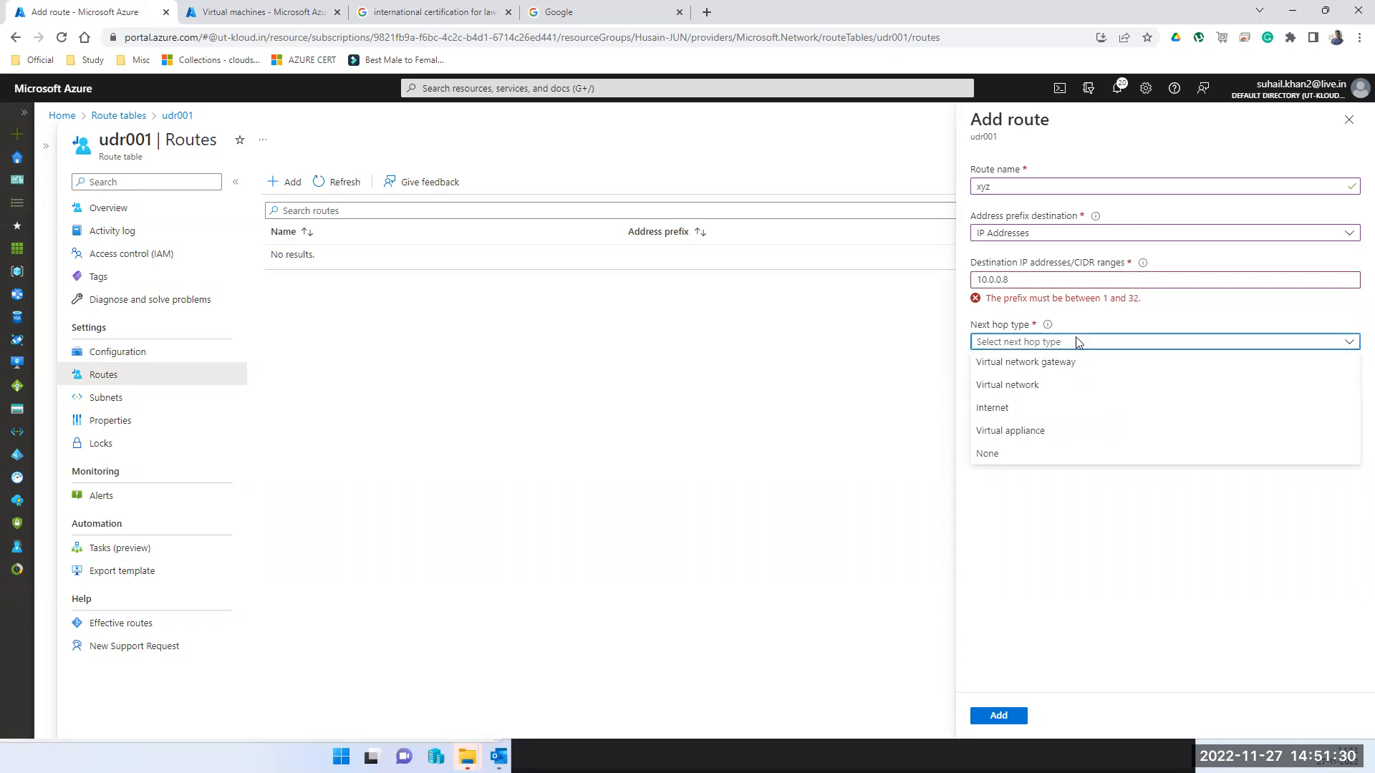
Step: Set the destination IP range of route xyz to 10.0.0.8/32
left_click(1077, 281)
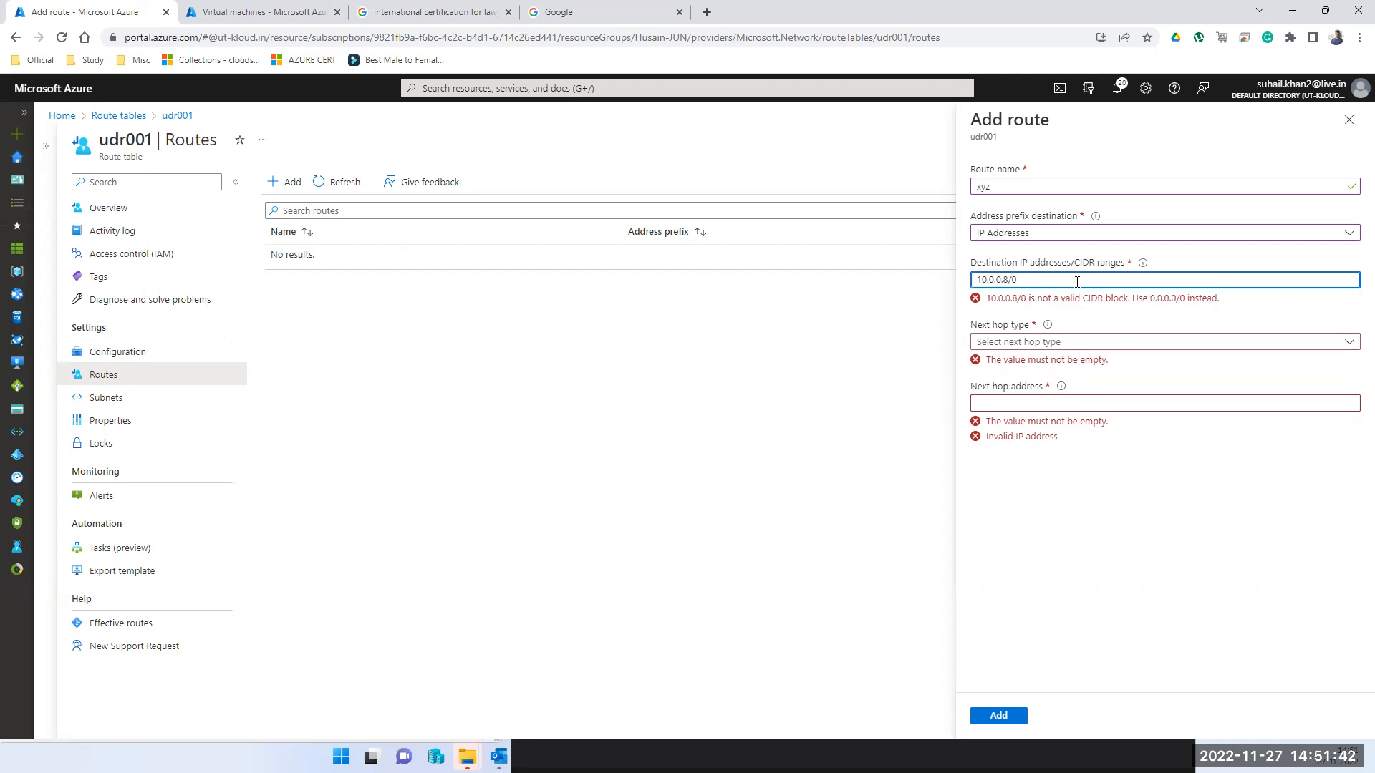
key("BackSpace")
type("32")
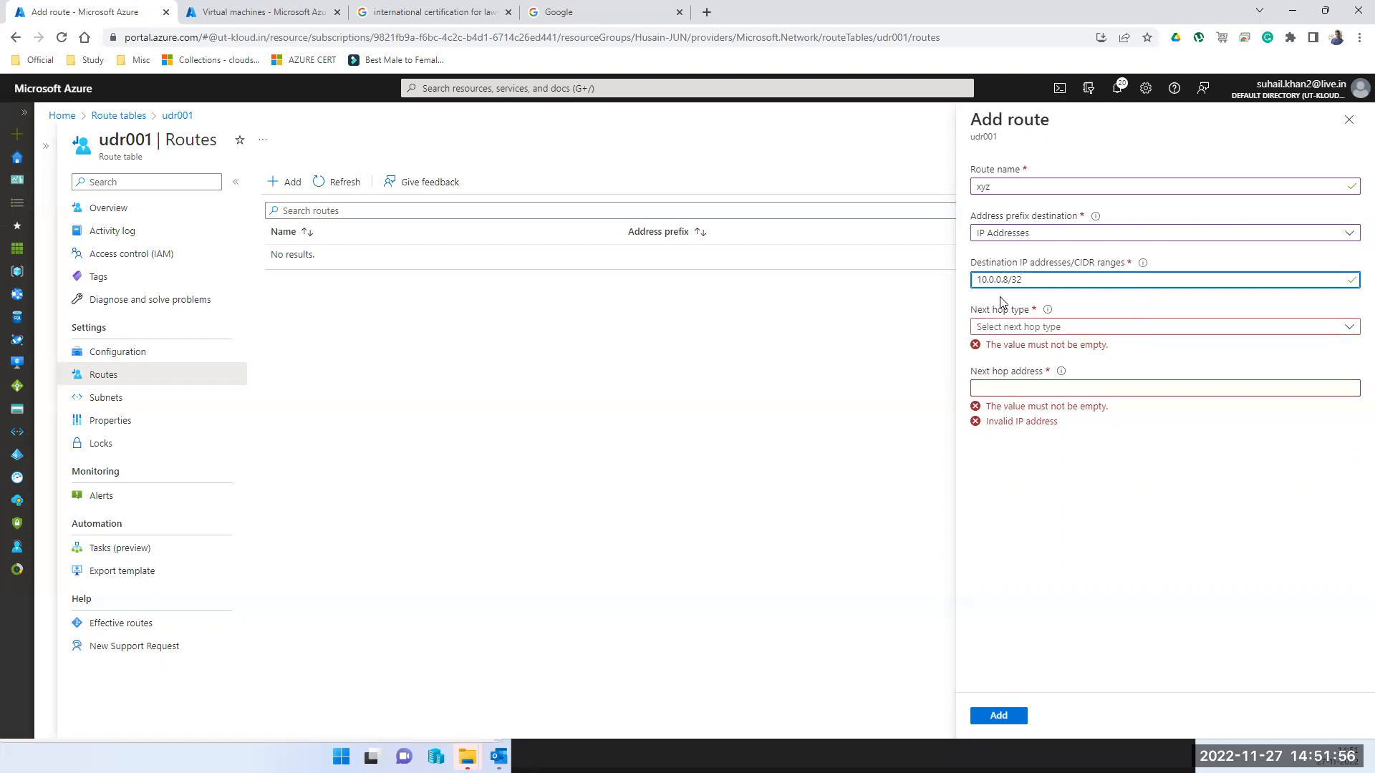
triple_click(1029, 277)
double_click(1029, 280)
left_click(778, 368)
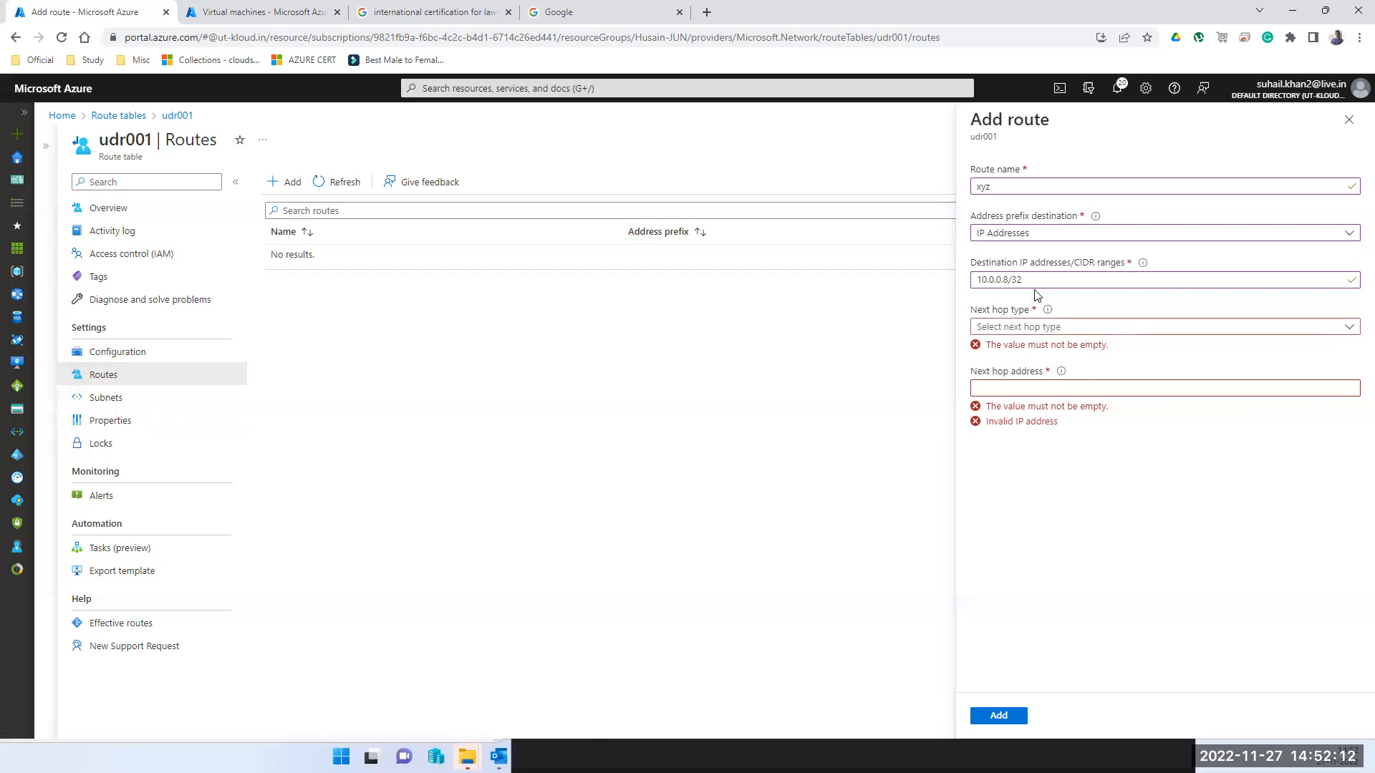
left_click_drag(1034, 279, 966, 279)
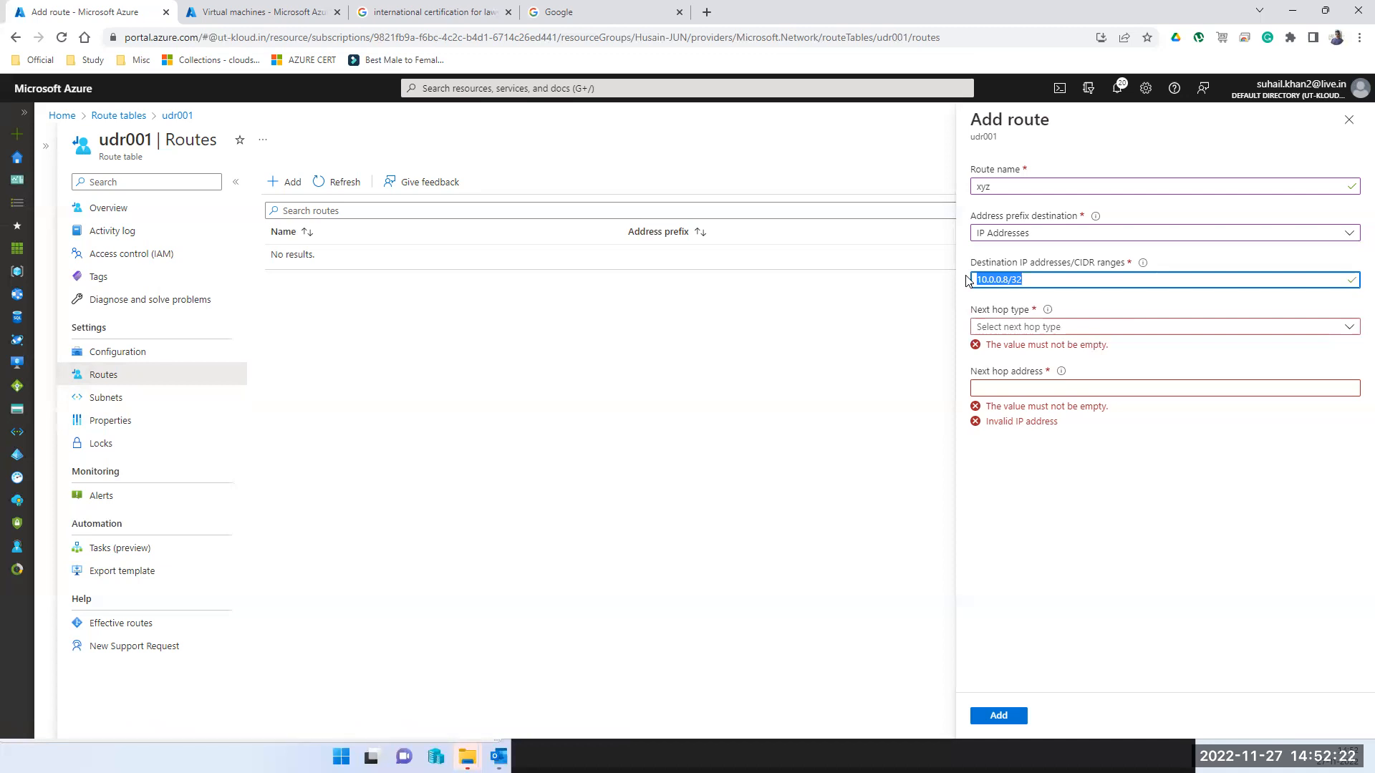
Step: Switch the address prefix destination to Service Tag and browse the source service tags filtered by "in"
left_click(995, 234)
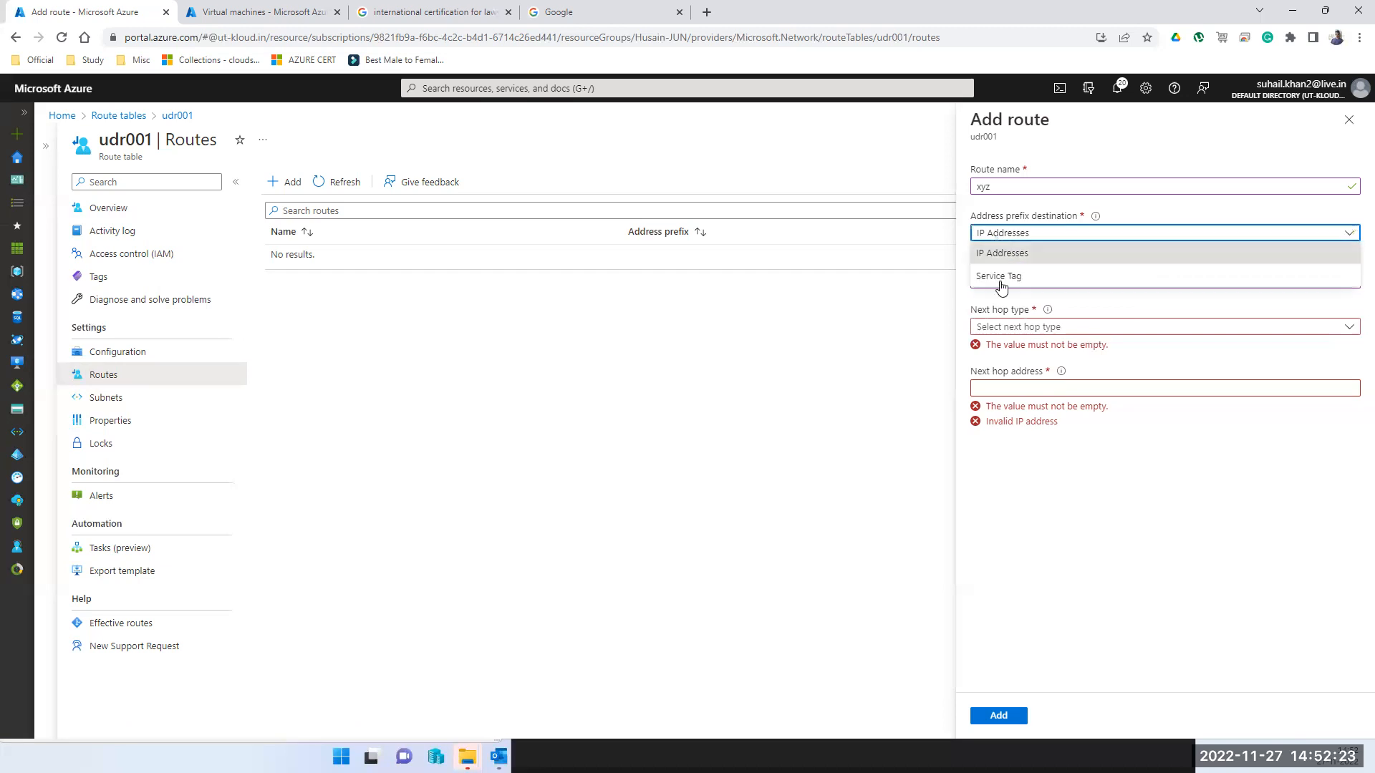
left_click(1024, 236)
left_click(1025, 237)
left_click(1016, 273)
left_click(1018, 283)
type("in")
scroll(1031, 465, "down", 10)
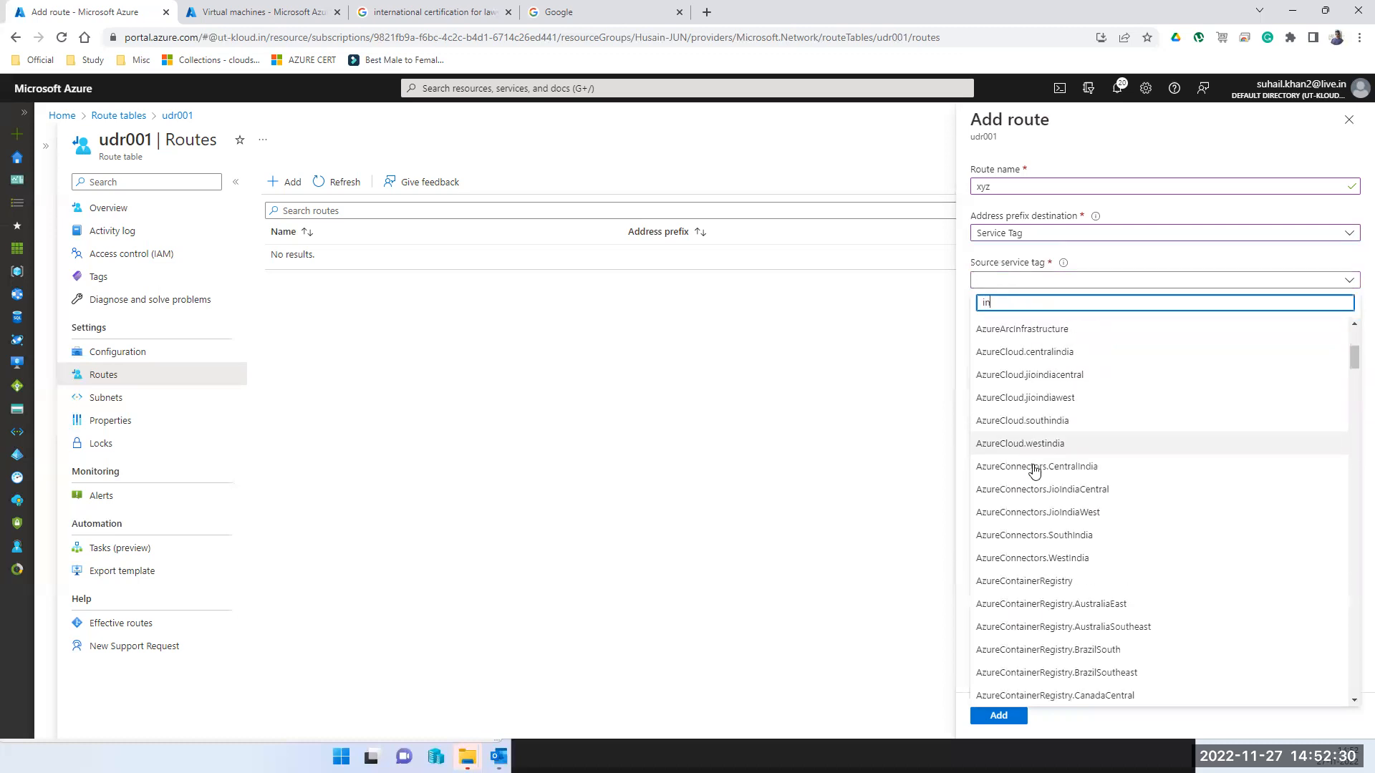
scroll(1052, 586, "down", 4)
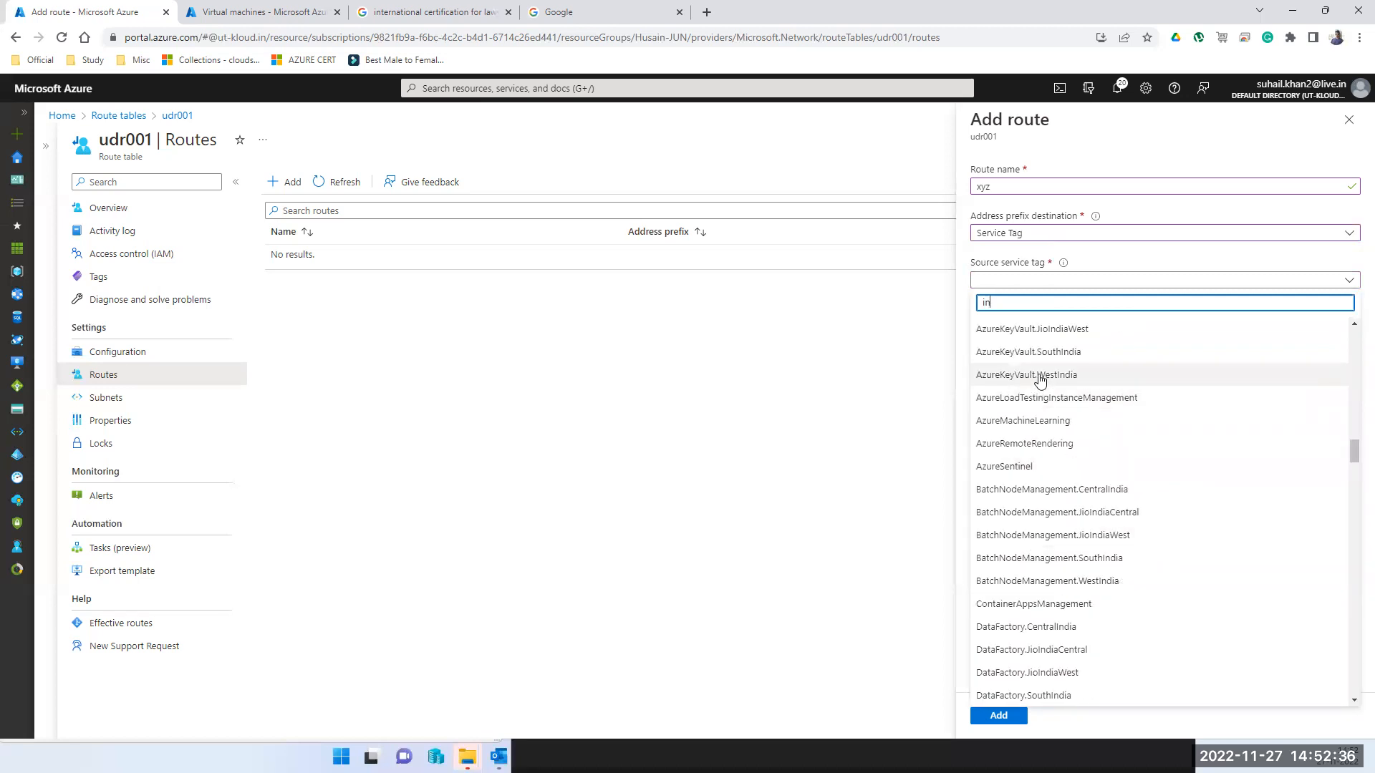
scroll(1051, 494, "down", 12)
scroll(1053, 497, "down", 10)
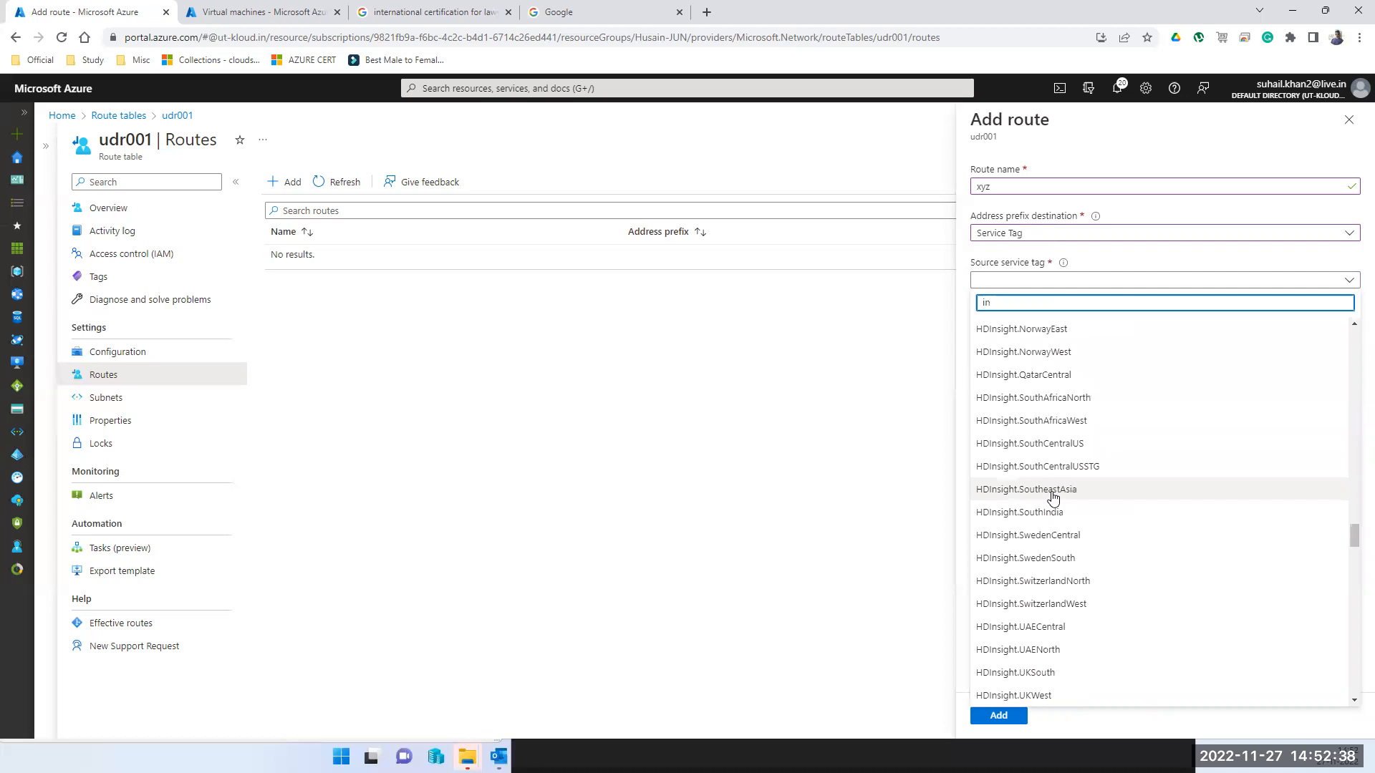
scroll(1051, 472, "up", 3)
left_click(1049, 443)
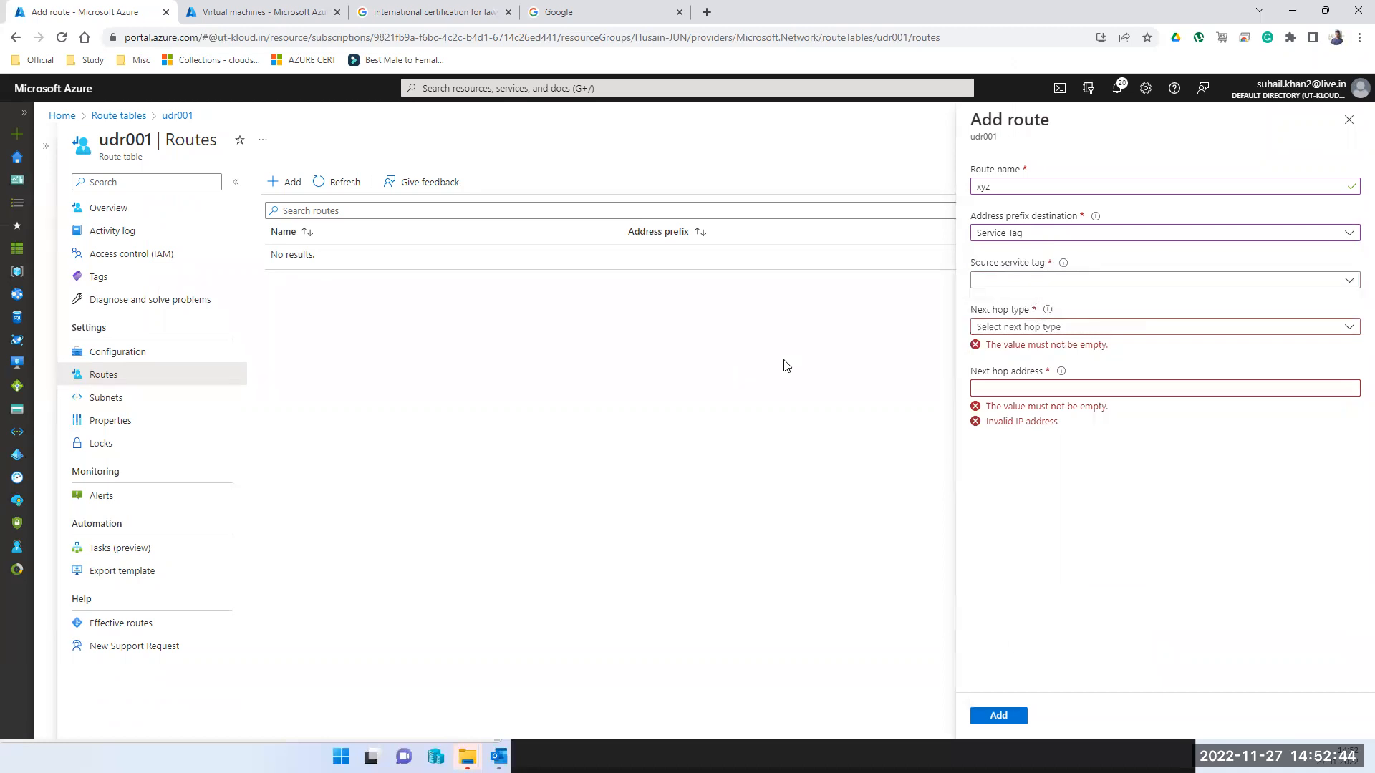
Step: Return the address prefix destination of route xyz to IP Addresses
left_click(1089, 285)
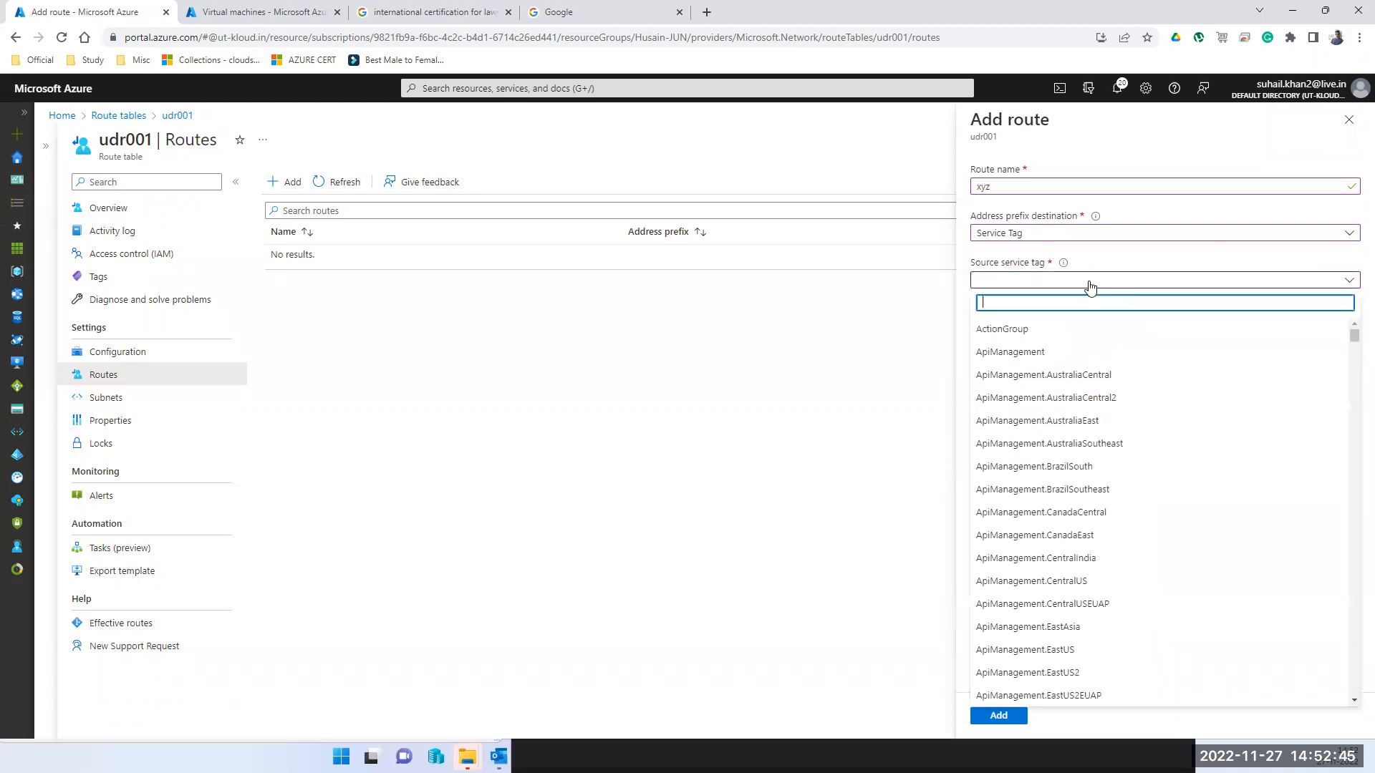
left_click(1074, 235)
left_click(1019, 256)
left_click(1029, 286)
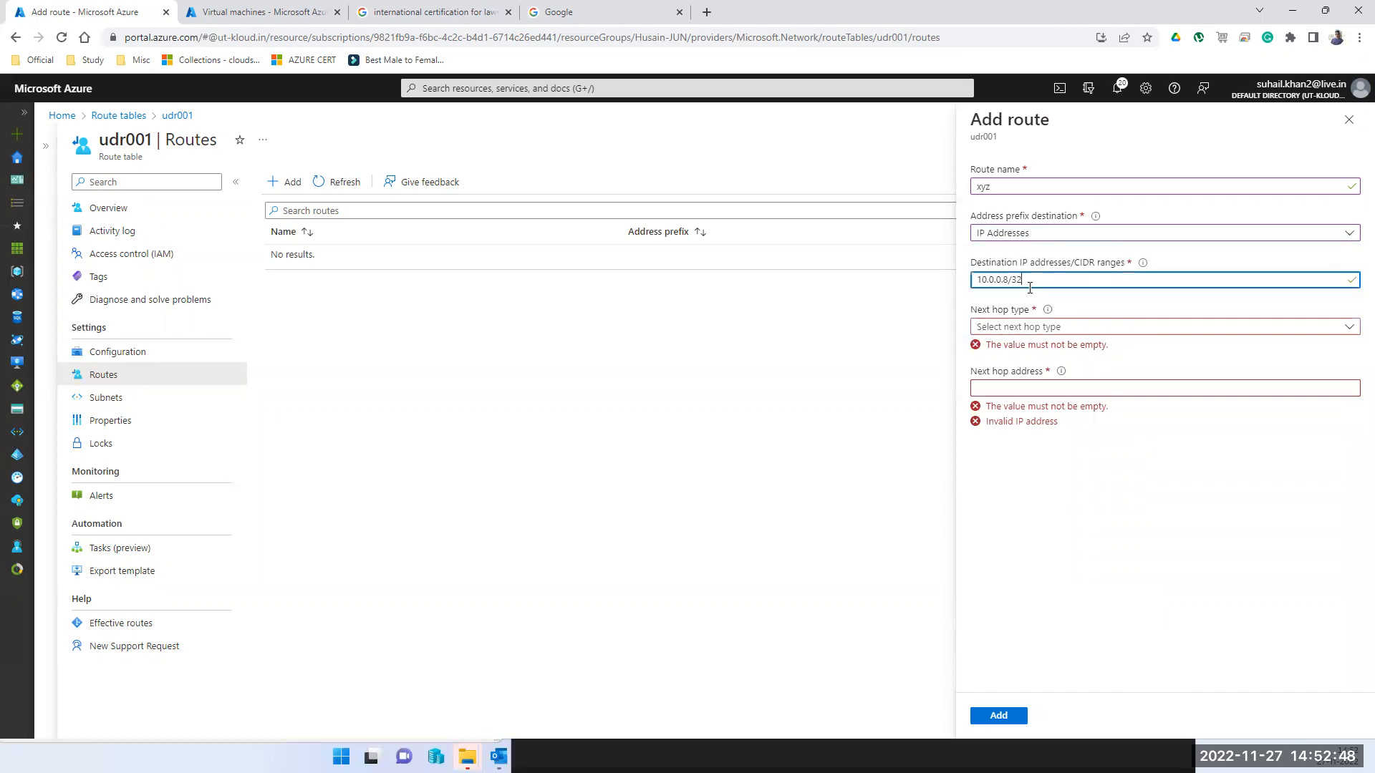
Step: List the next hop types and consult the HUB and SPOKE network diagram in Visio, then return to the Azure portal
left_click(1056, 330)
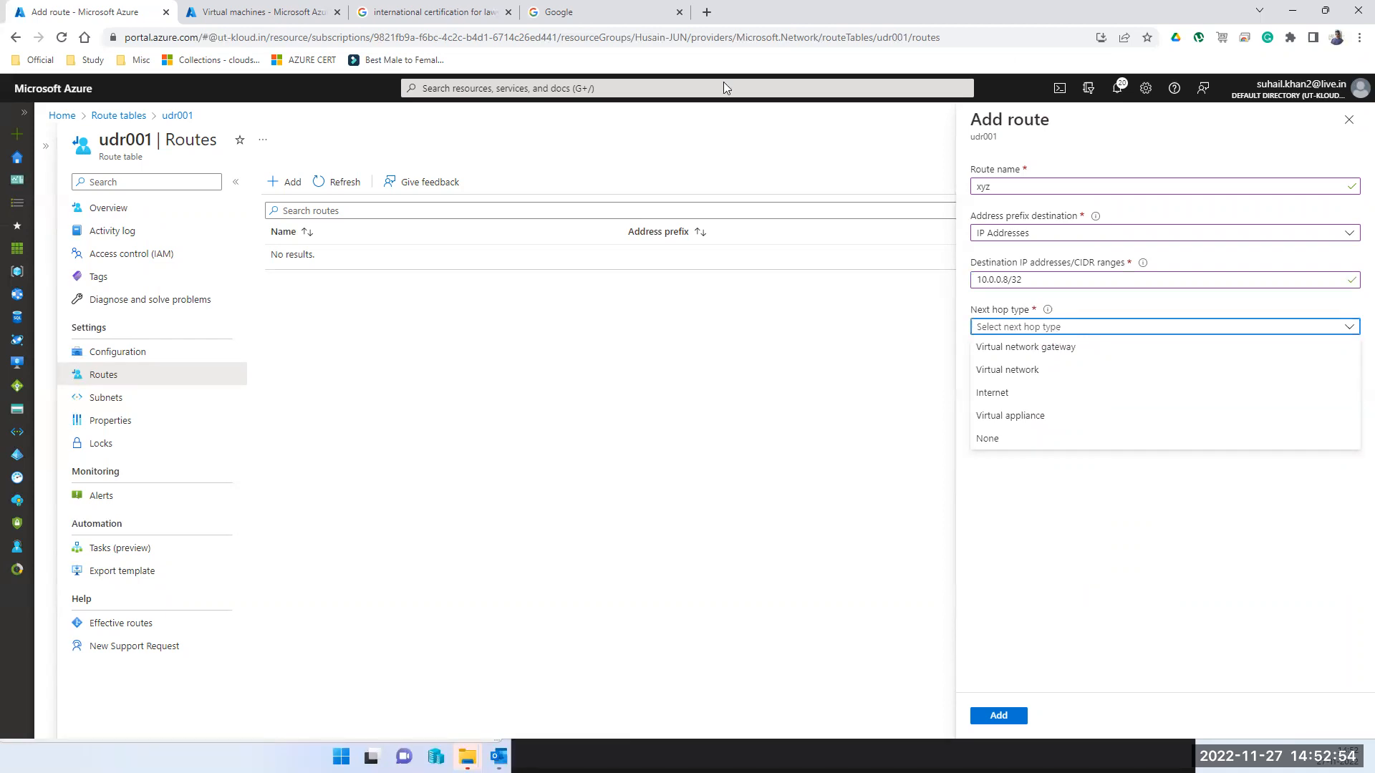
mouse_move(1046, 317)
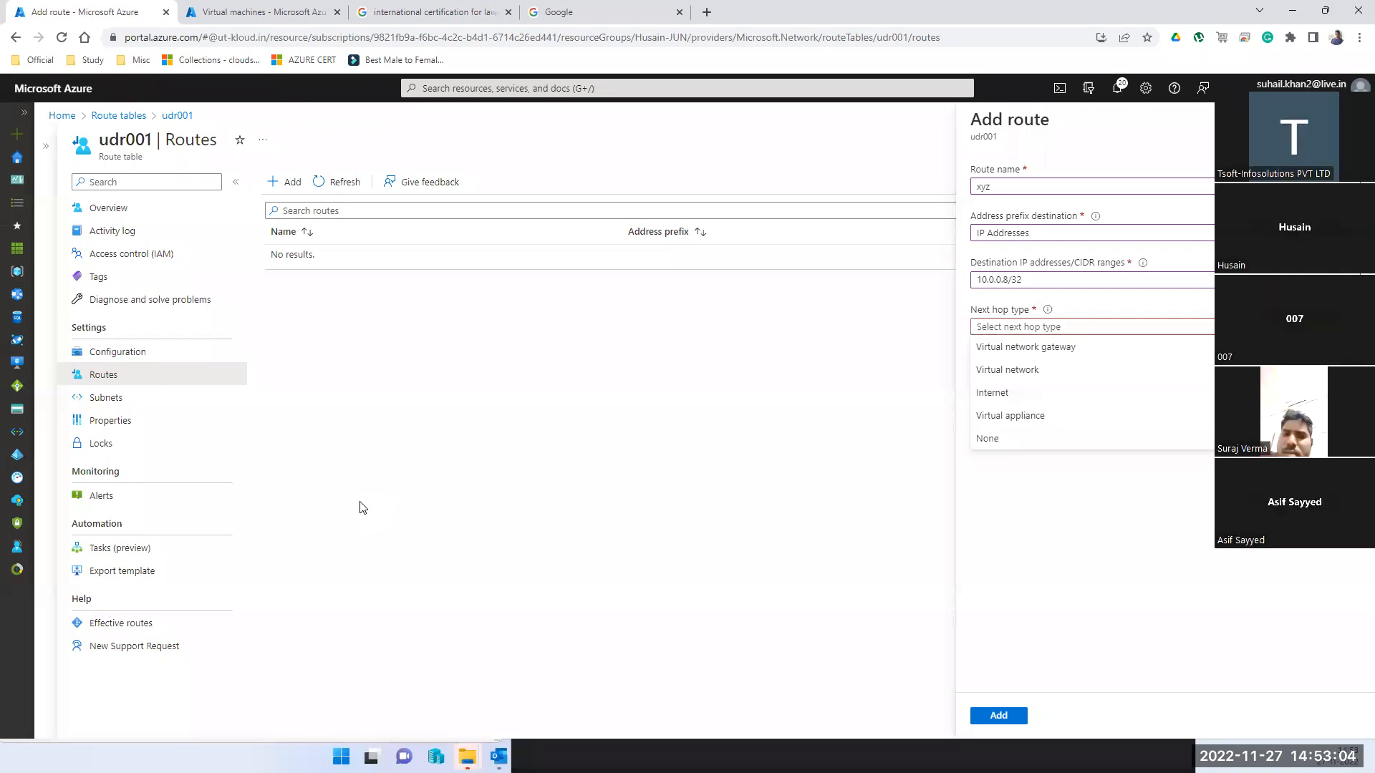
key("alt+Tab")
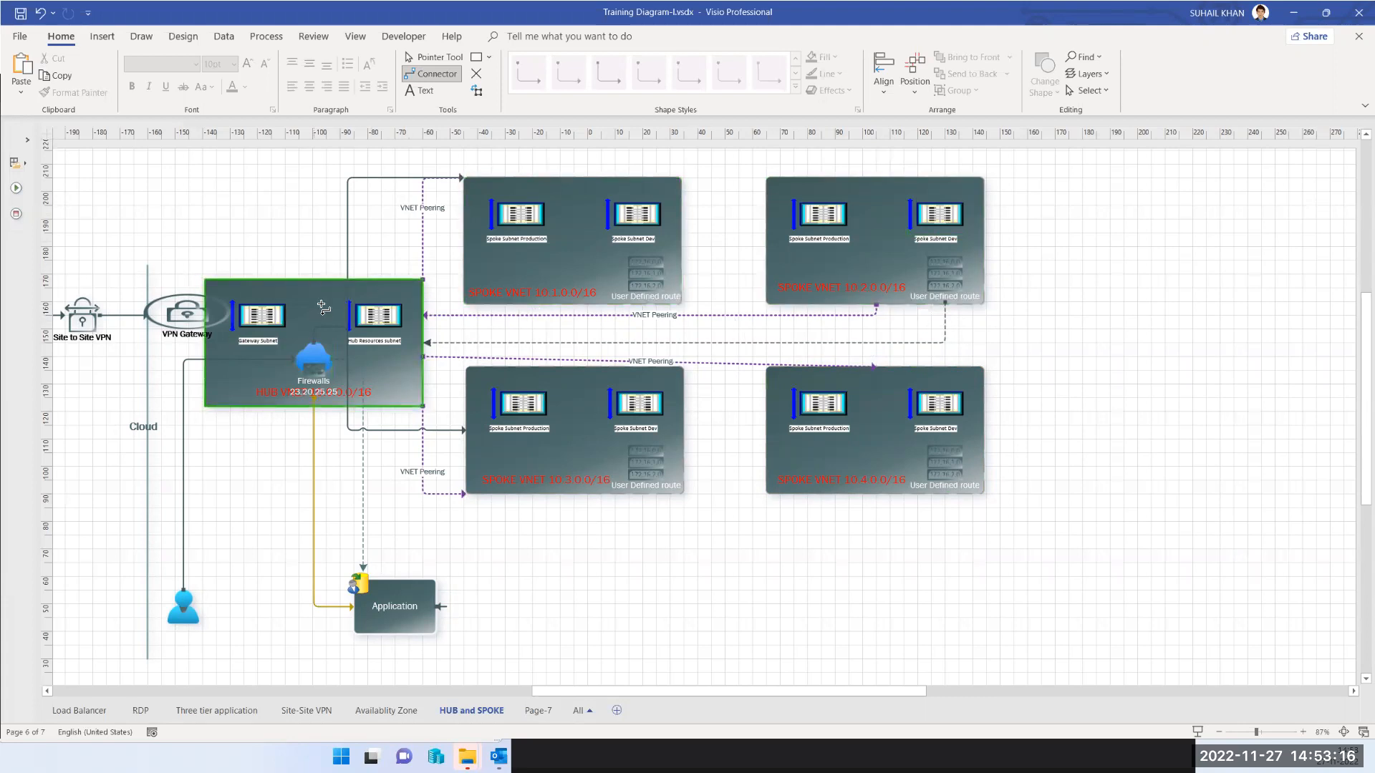
left_click(1295, 13)
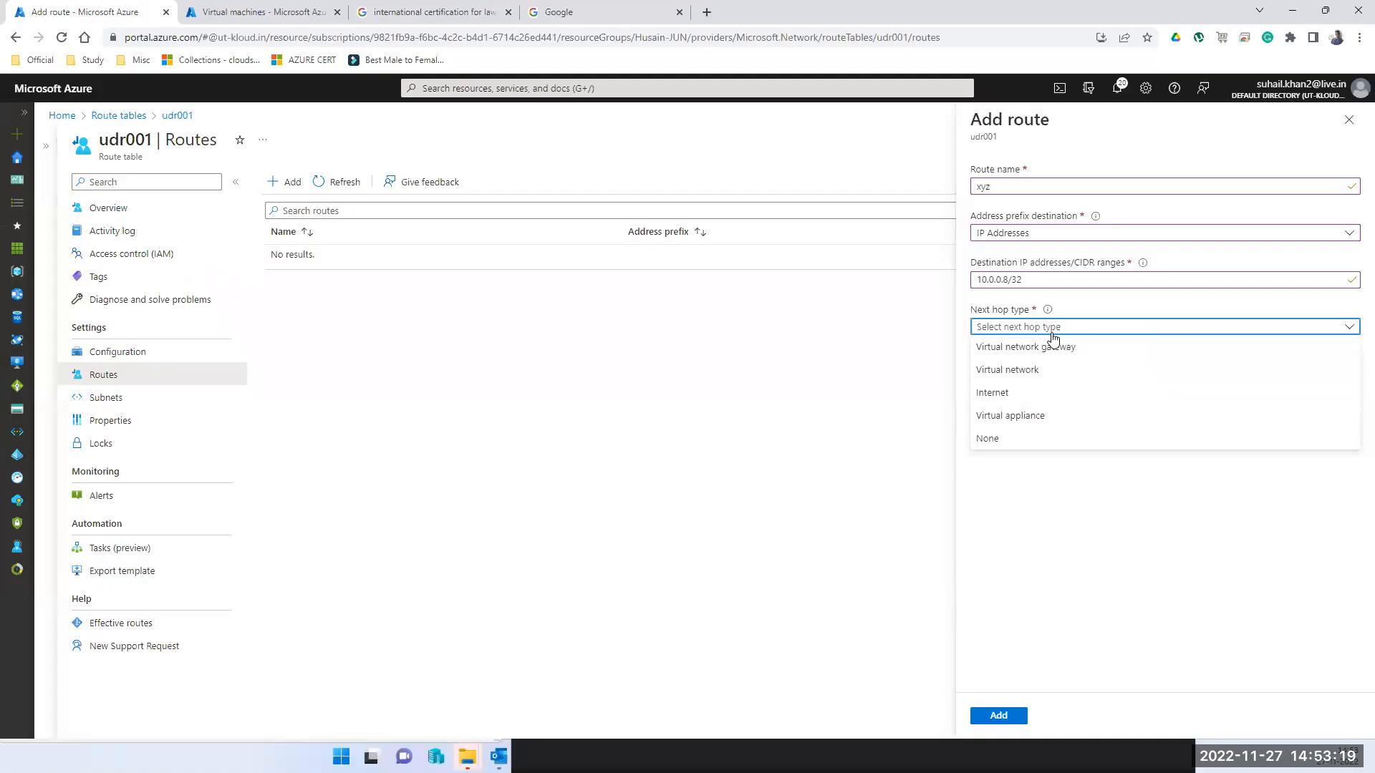
Step: Try Virtual network and Internet as the next hop type of route xyz
left_click(998, 371)
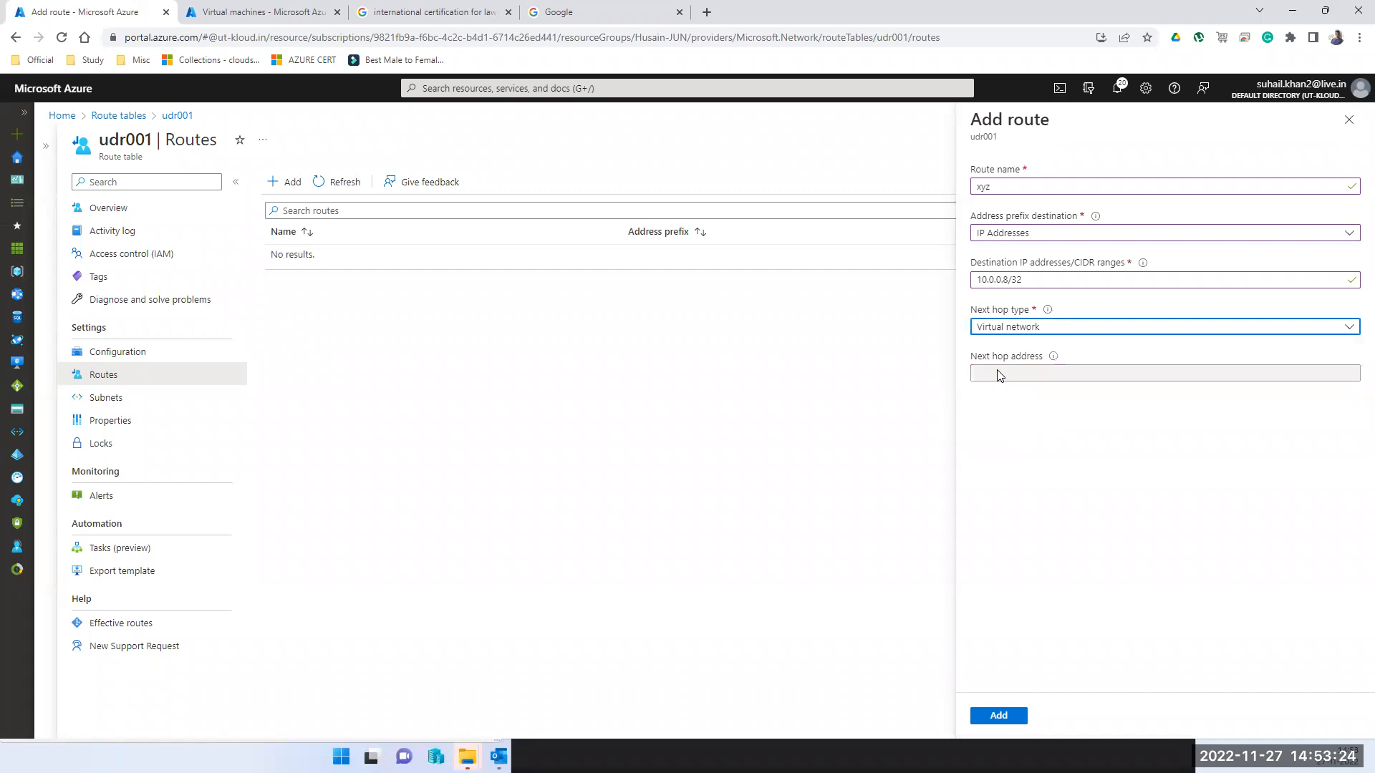
left_click(1015, 333)
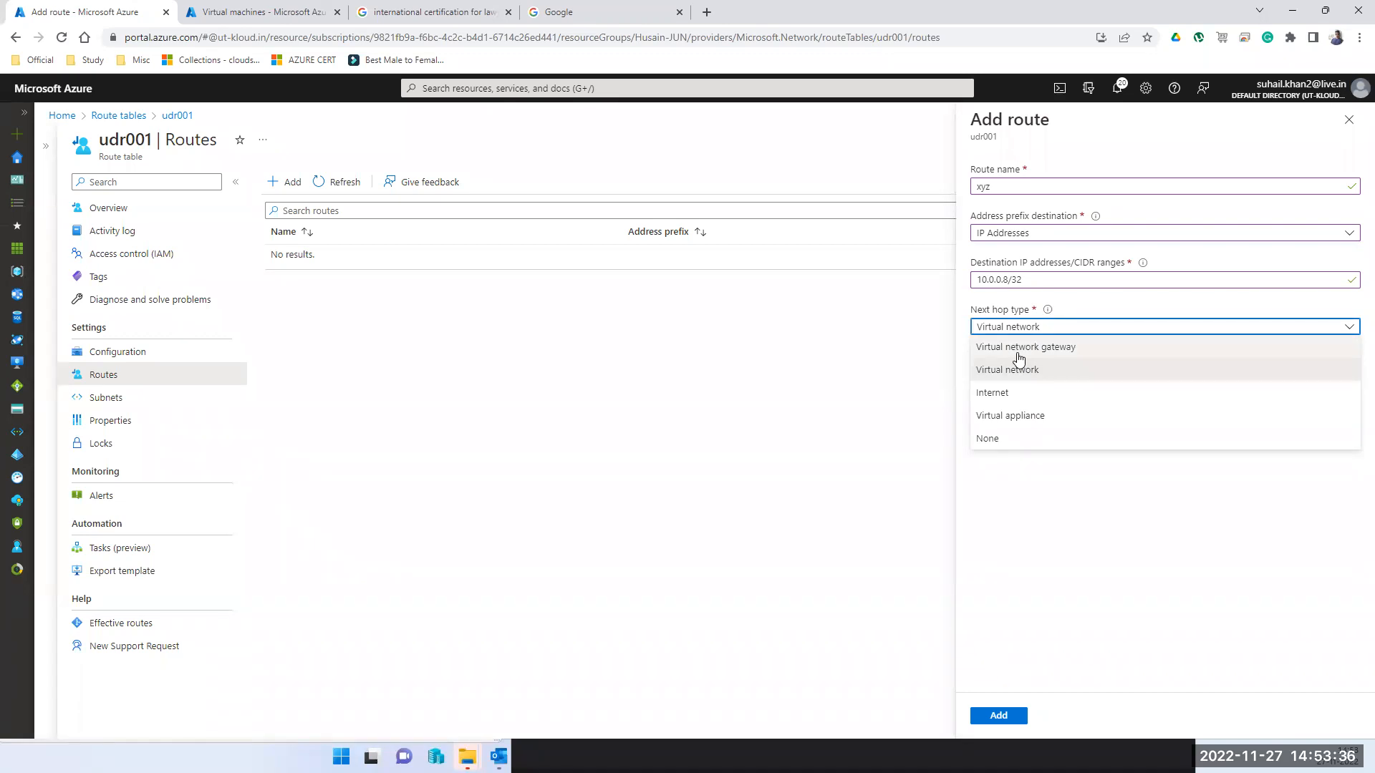
left_click(1006, 399)
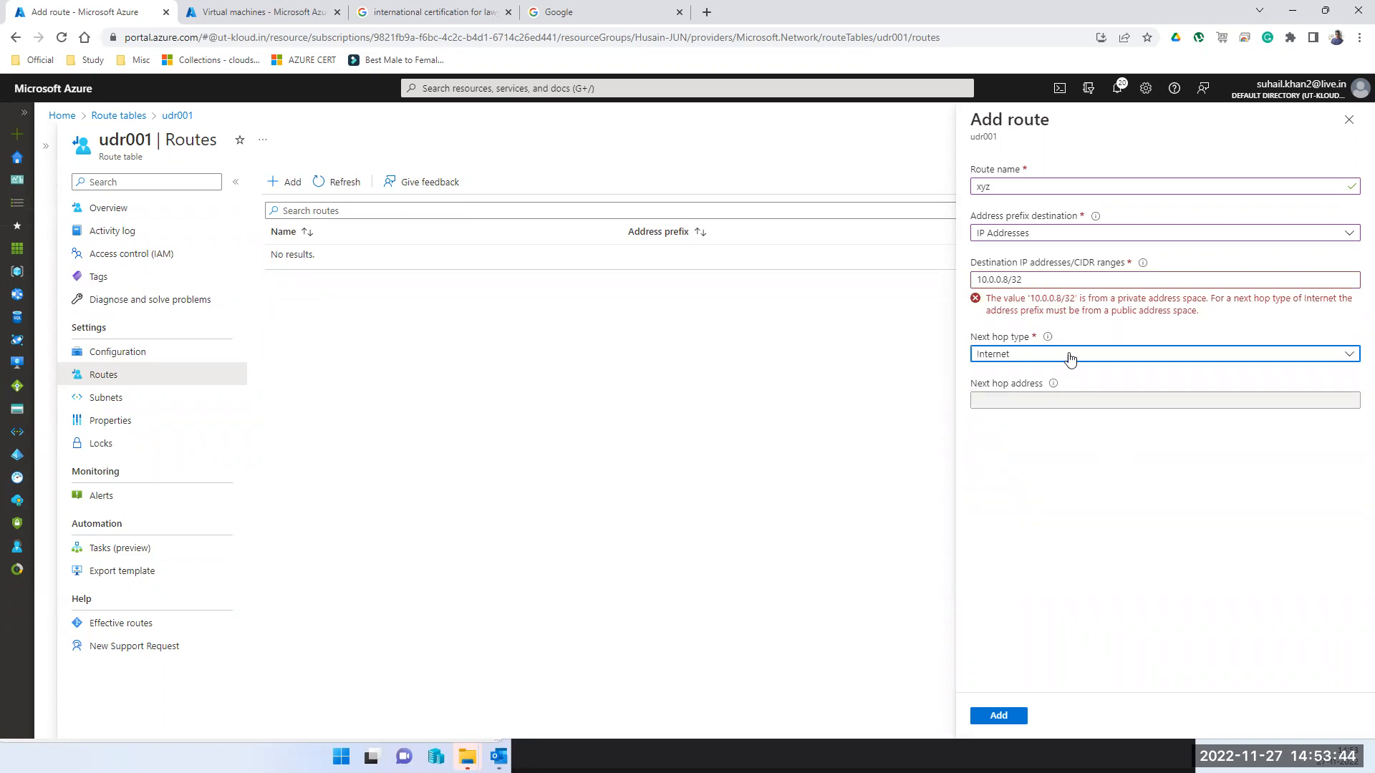
left_click(1029, 359)
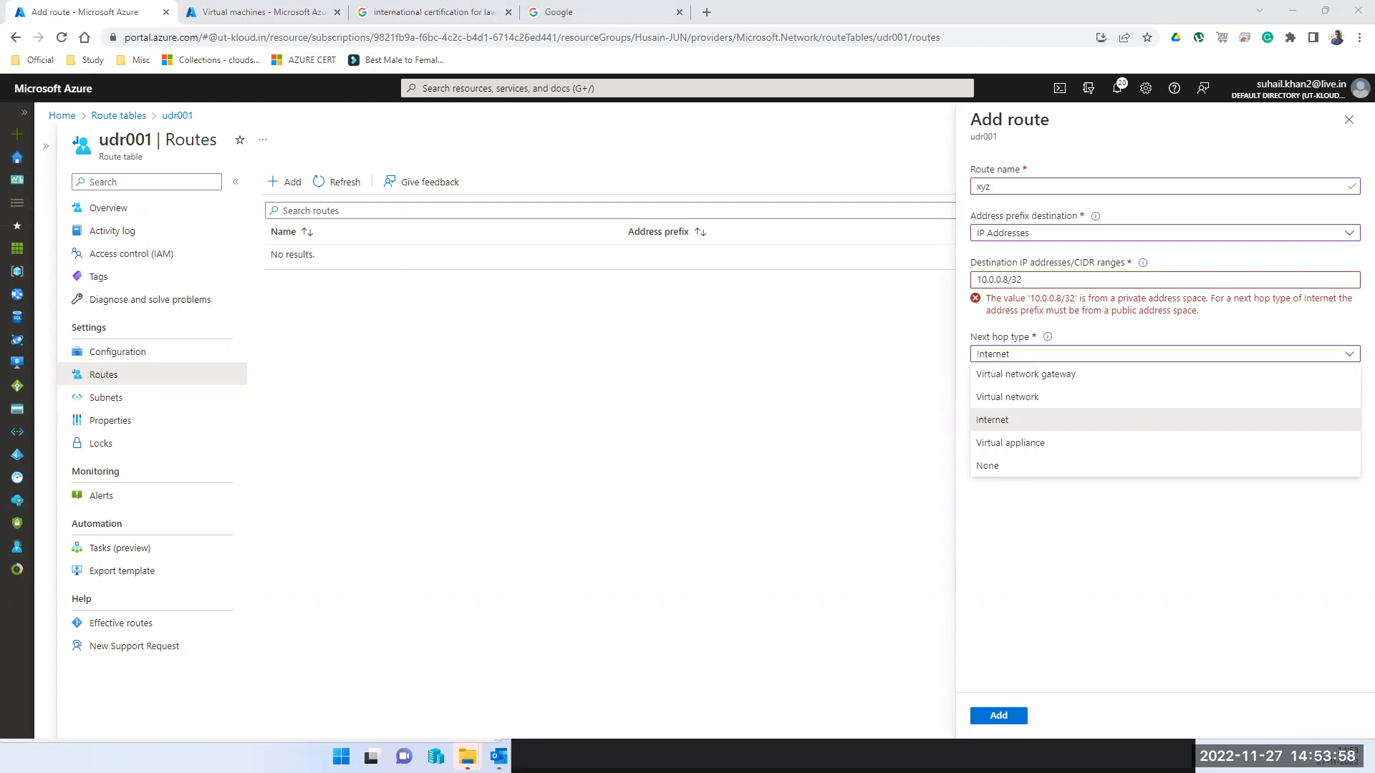
Step: Bring up the three VM Remote Desktop sessions to review the path from VM001 through VM002 to VM003, and return to the portal
key("alt+Tab")
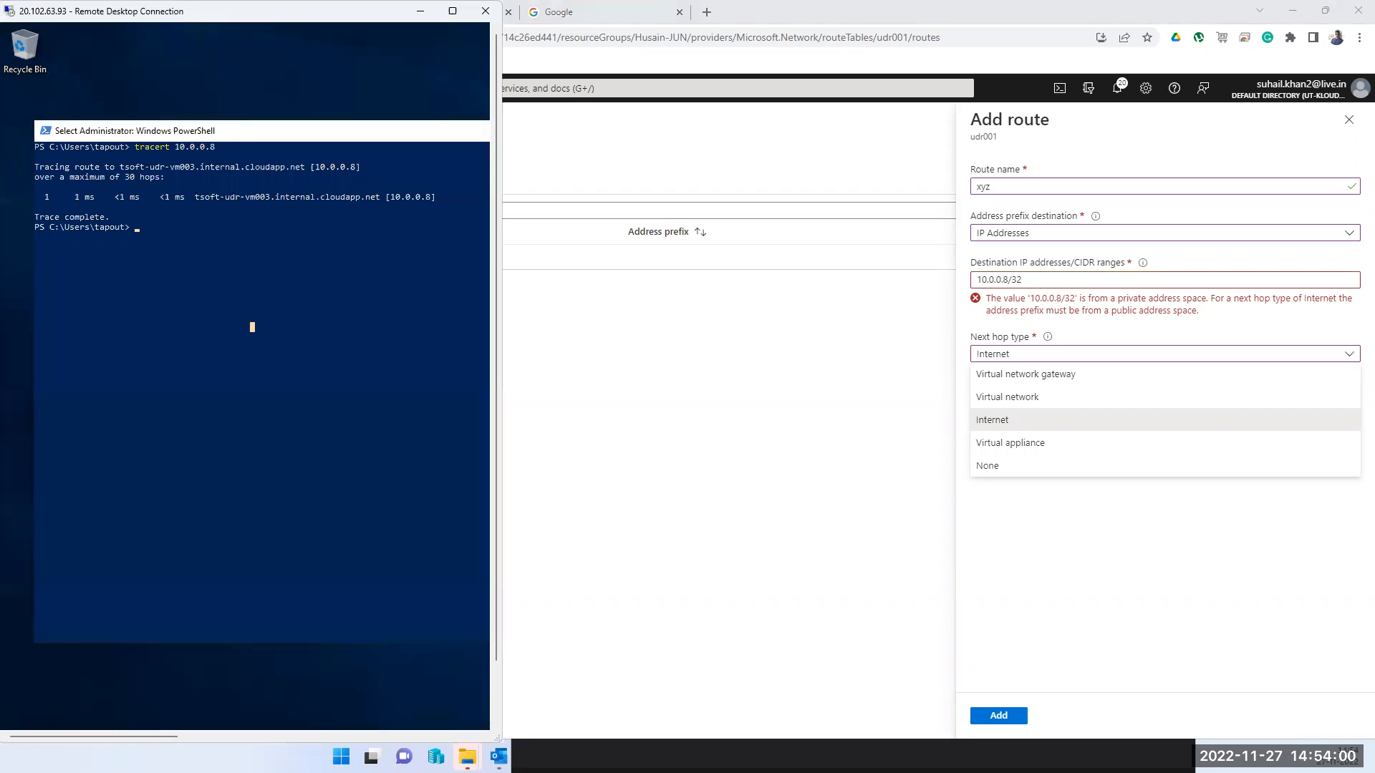
key("alt+Tab")
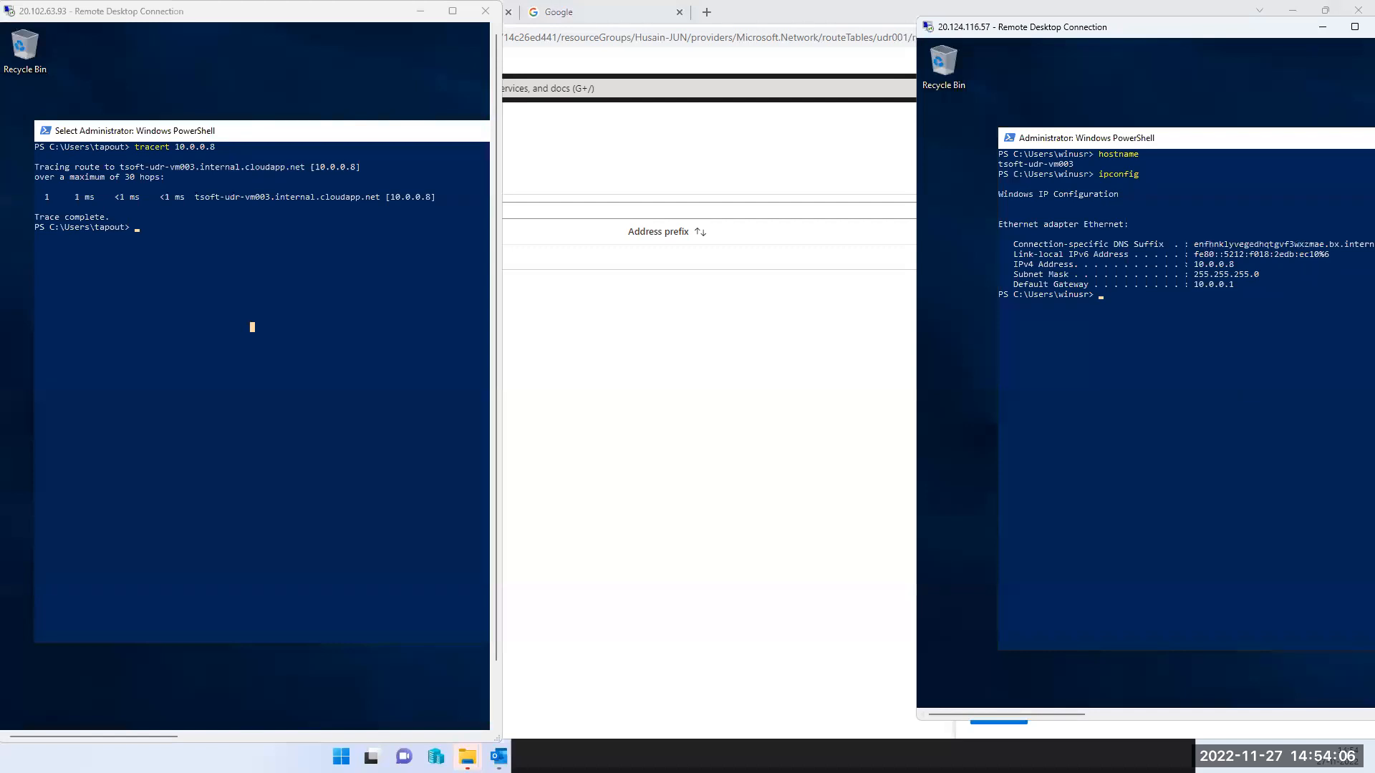
key("alt+Tab")
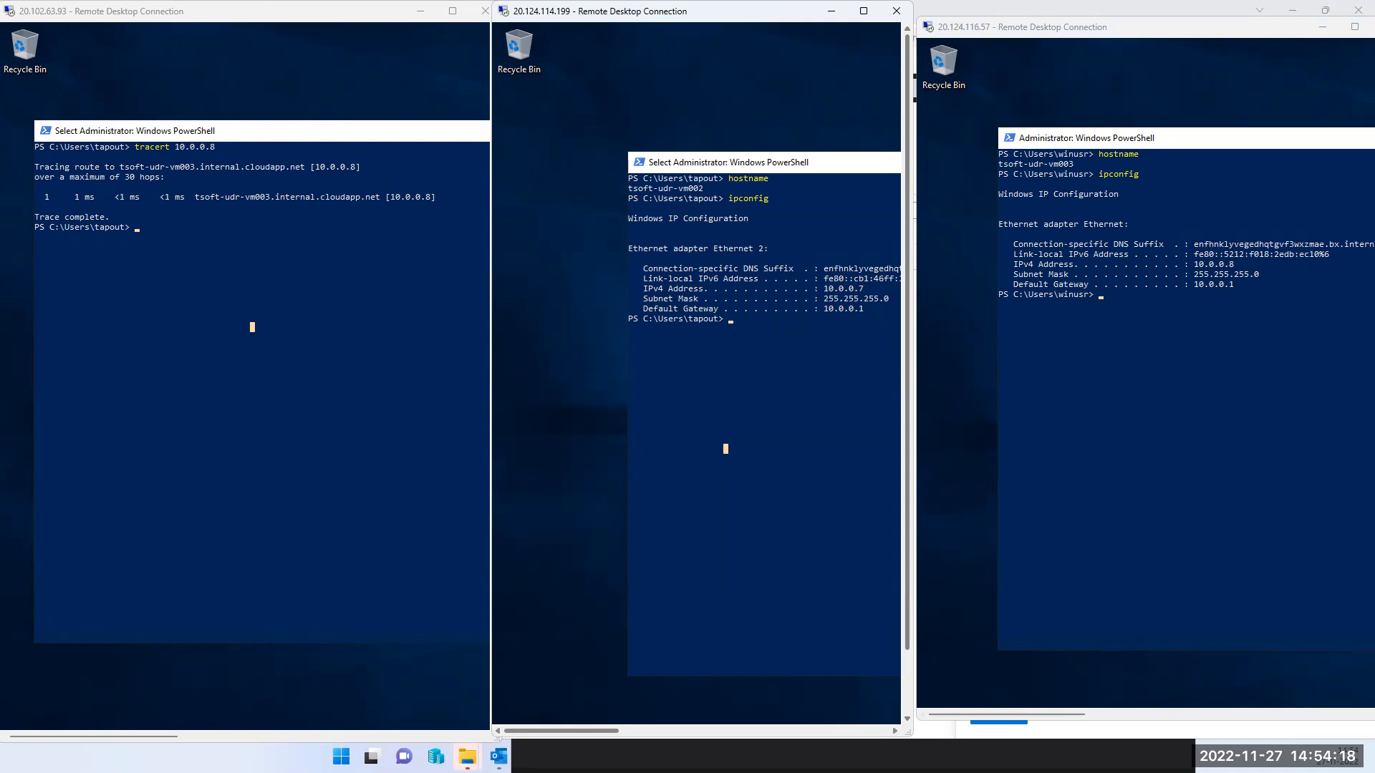
key("alt+Tab")
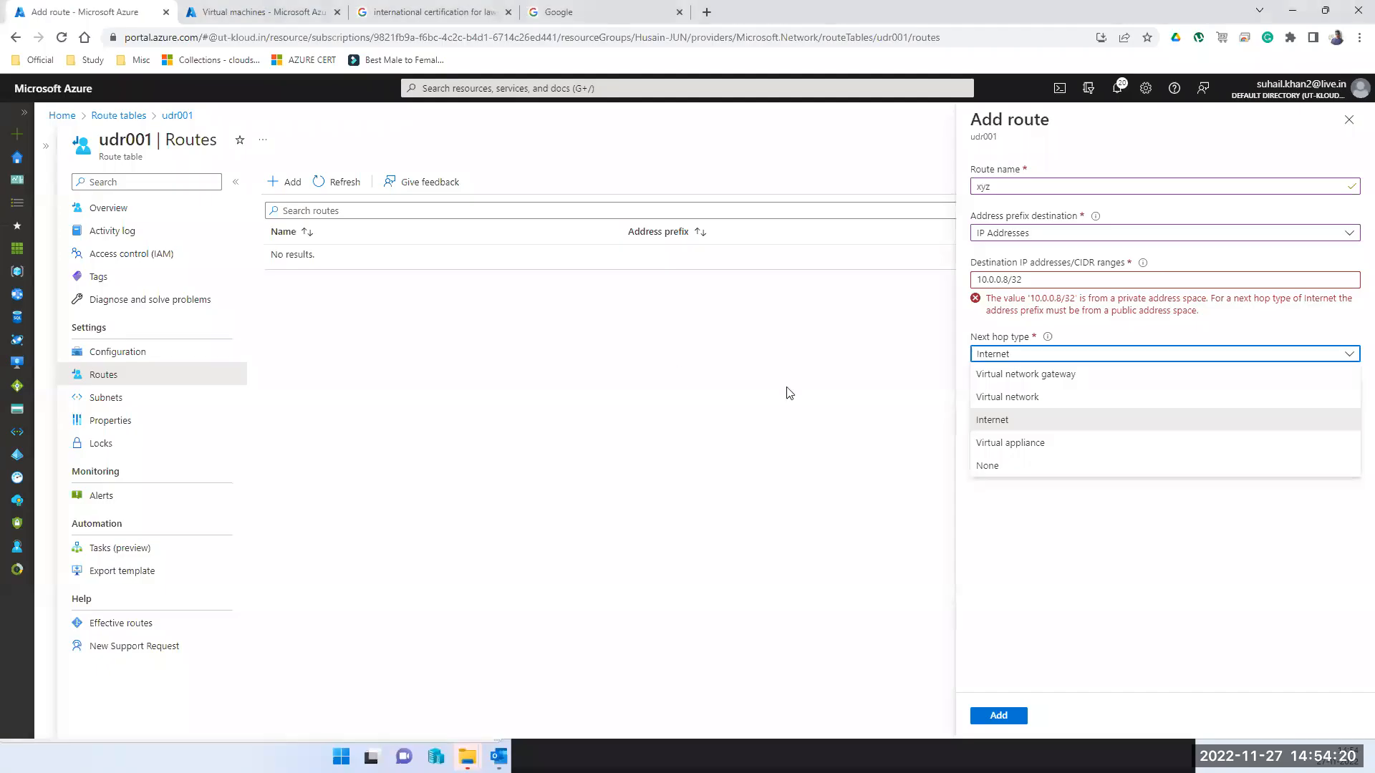
Step: Set the next hop type of route xyz to Virtual appliance
left_click(1013, 444)
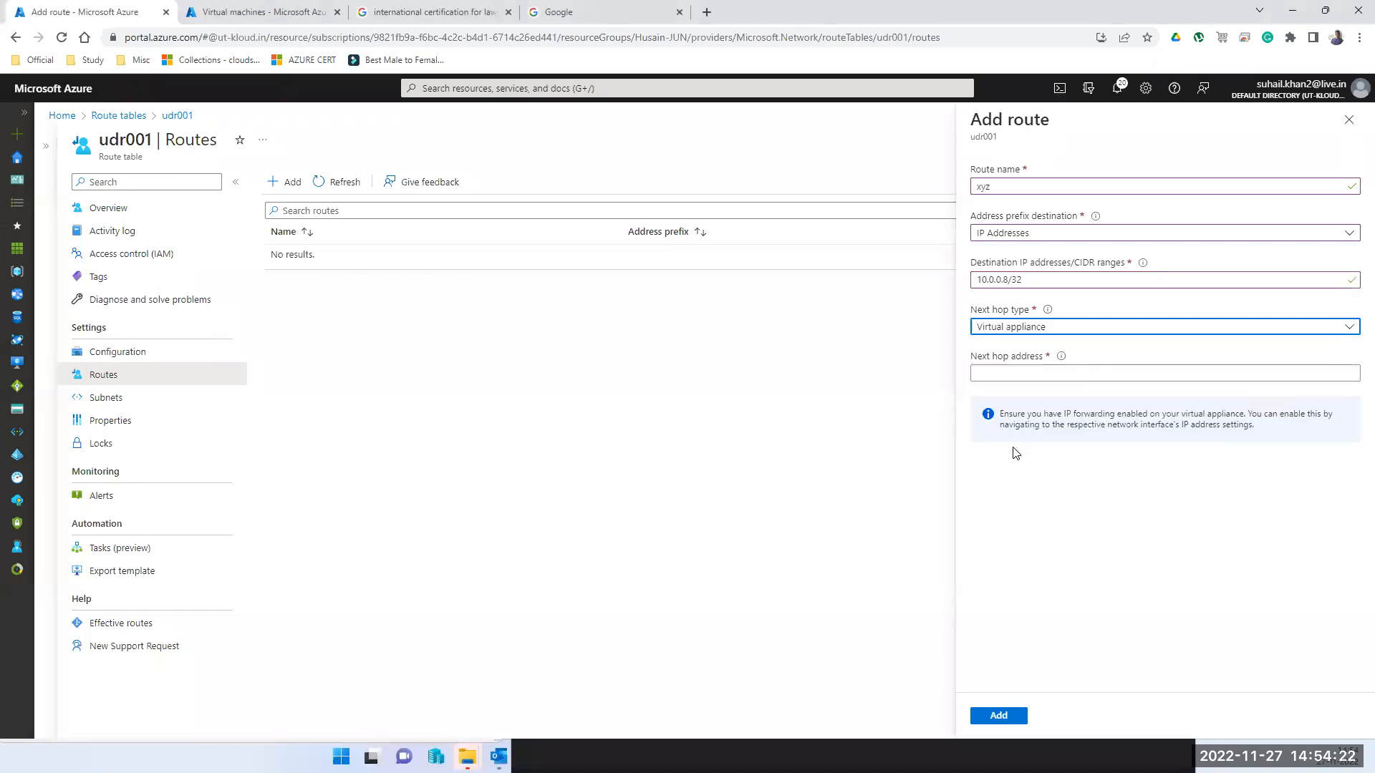
left_click(1023, 374)
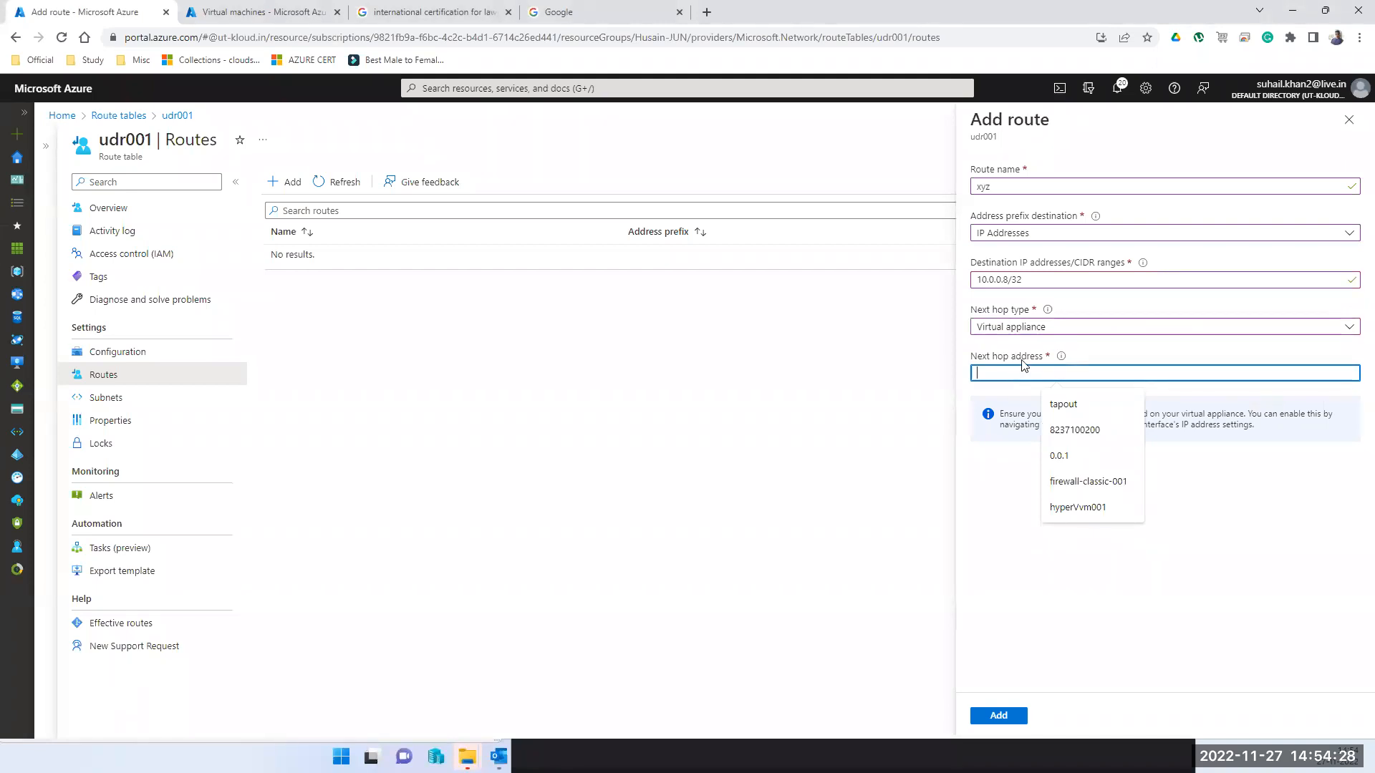
Step: Switch to the three VM Remote Desktop sessions and run ipconfig in PowerShell on VM001
key("alt+Tab")
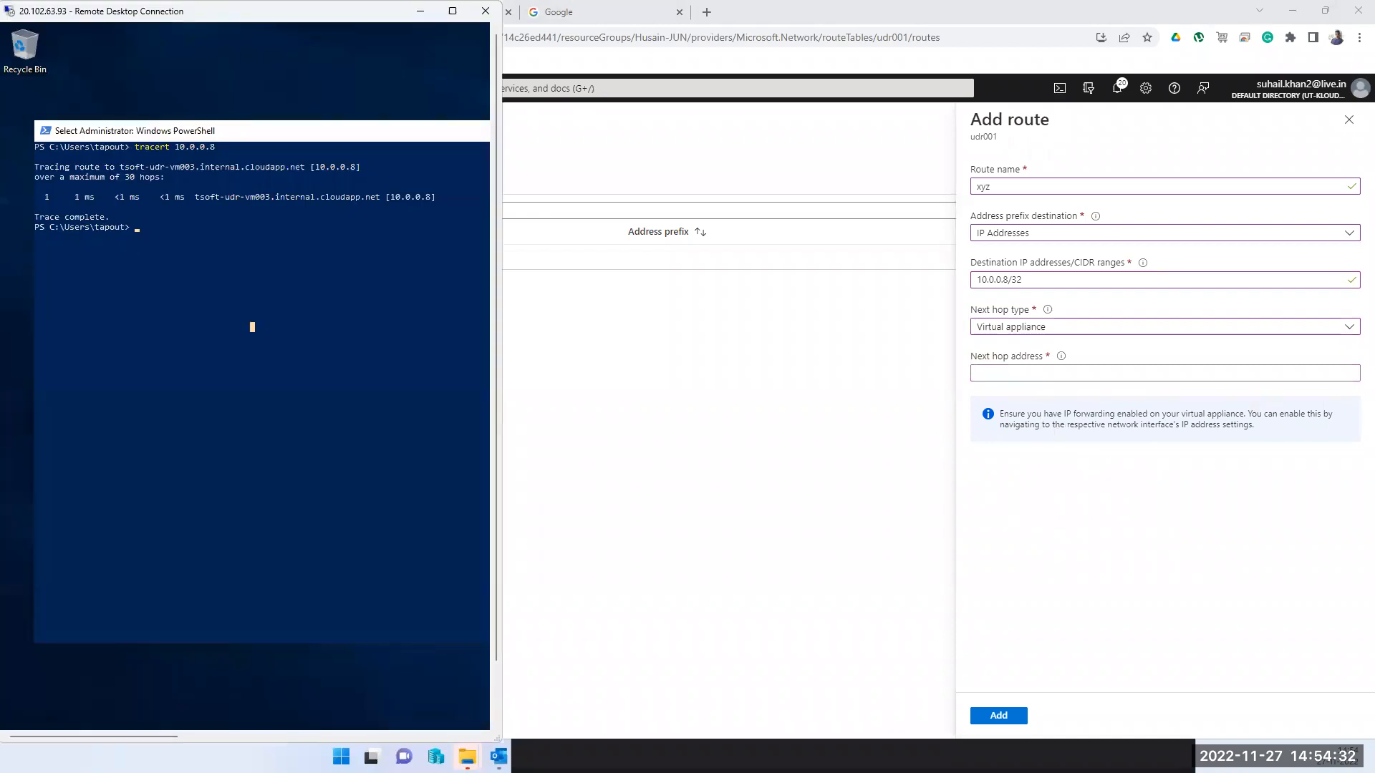
key("alt+Tab")
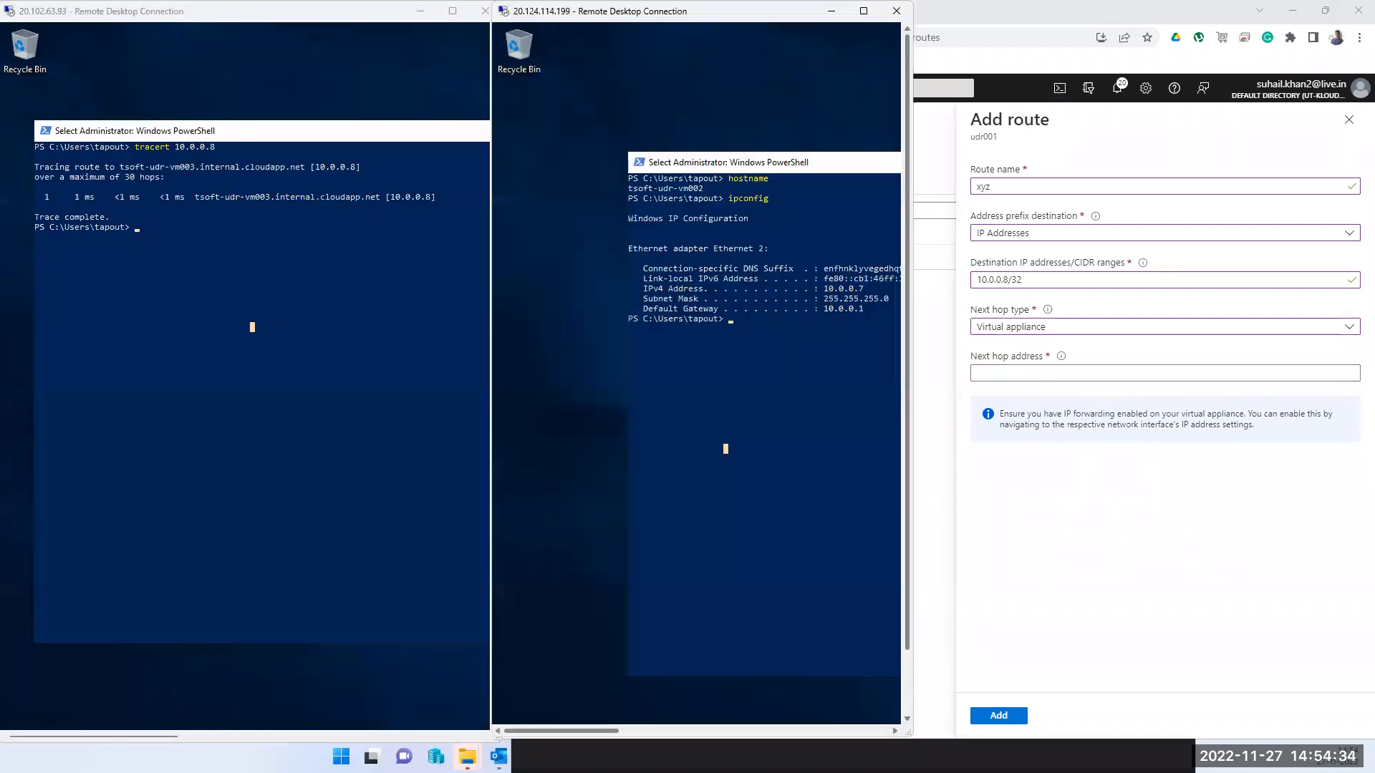
key("alt+Tab")
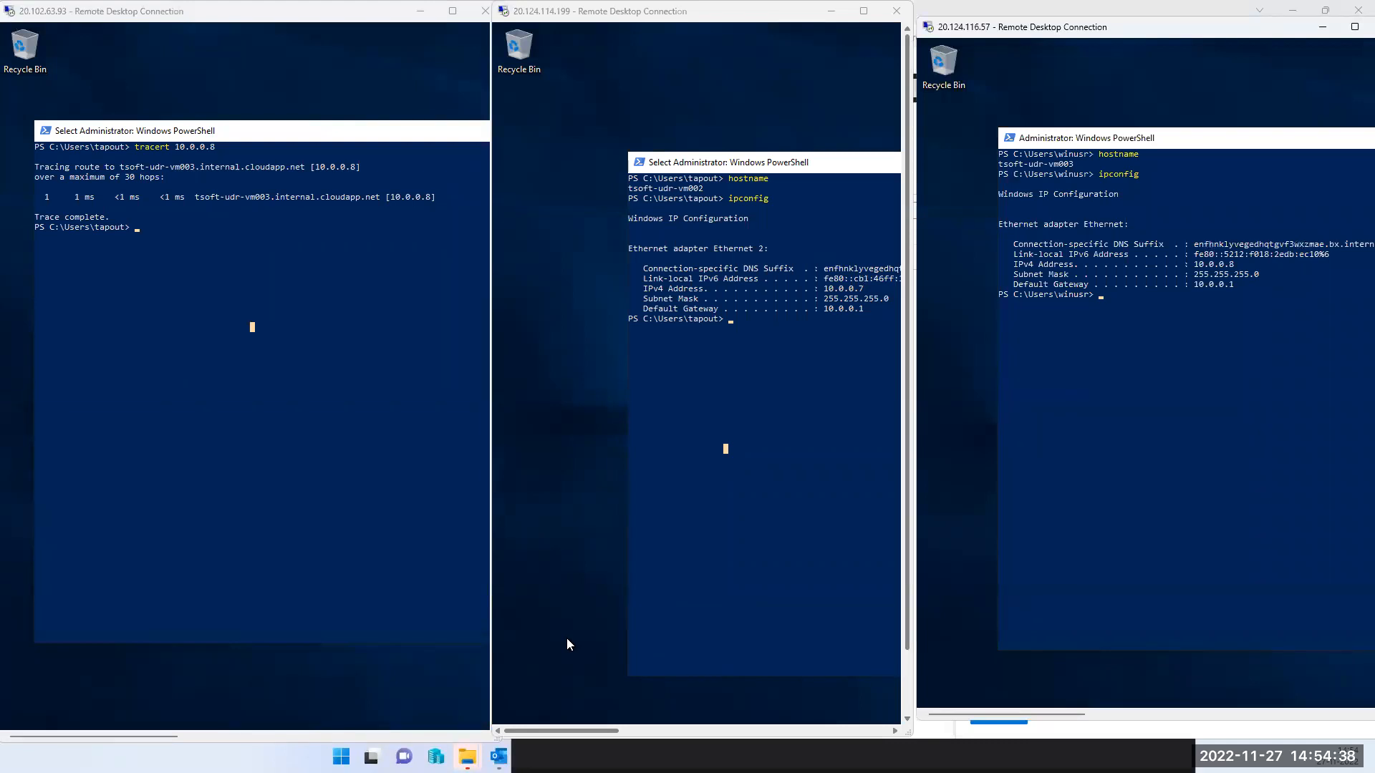
left_click(766, 19)
left_click(283, 235)
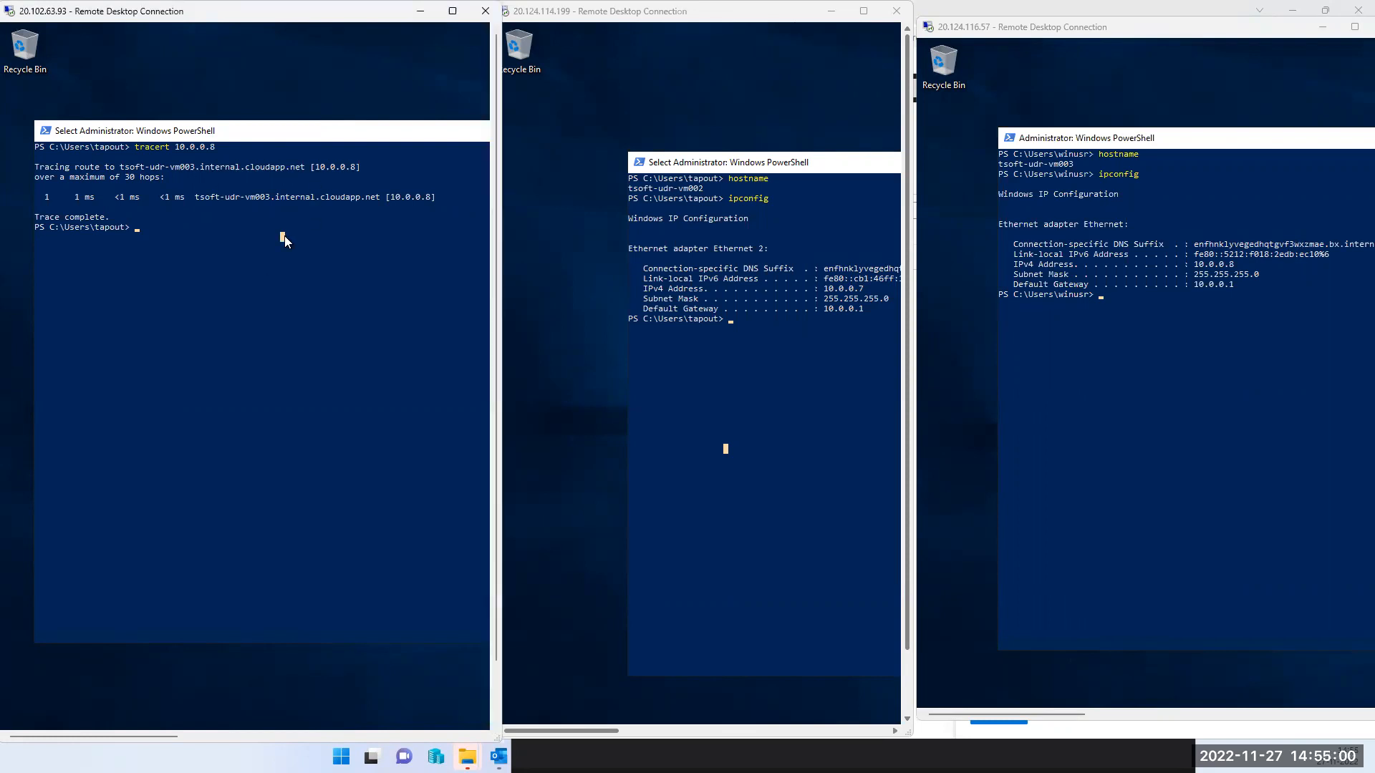
type("ipconfig")
key("Return")
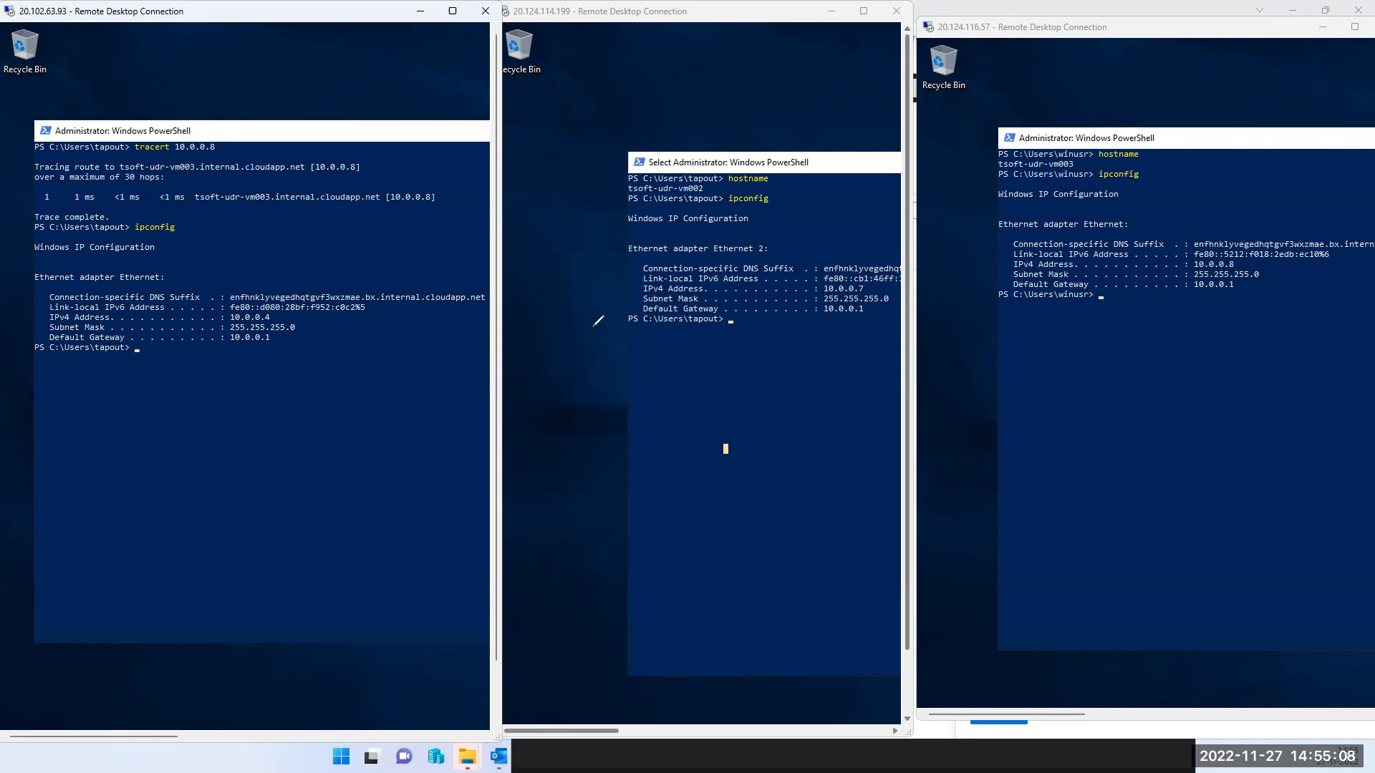
Step: Sketch the direct path from VM001 to VM003 and the path through VM002 over the sessions, clear the sketch and return to the Azure portal
mouse_move(385, 491)
left_mouse_down()
mouse_move(449, 627)
mouse_move(1211, 434)
left_mouse_up()
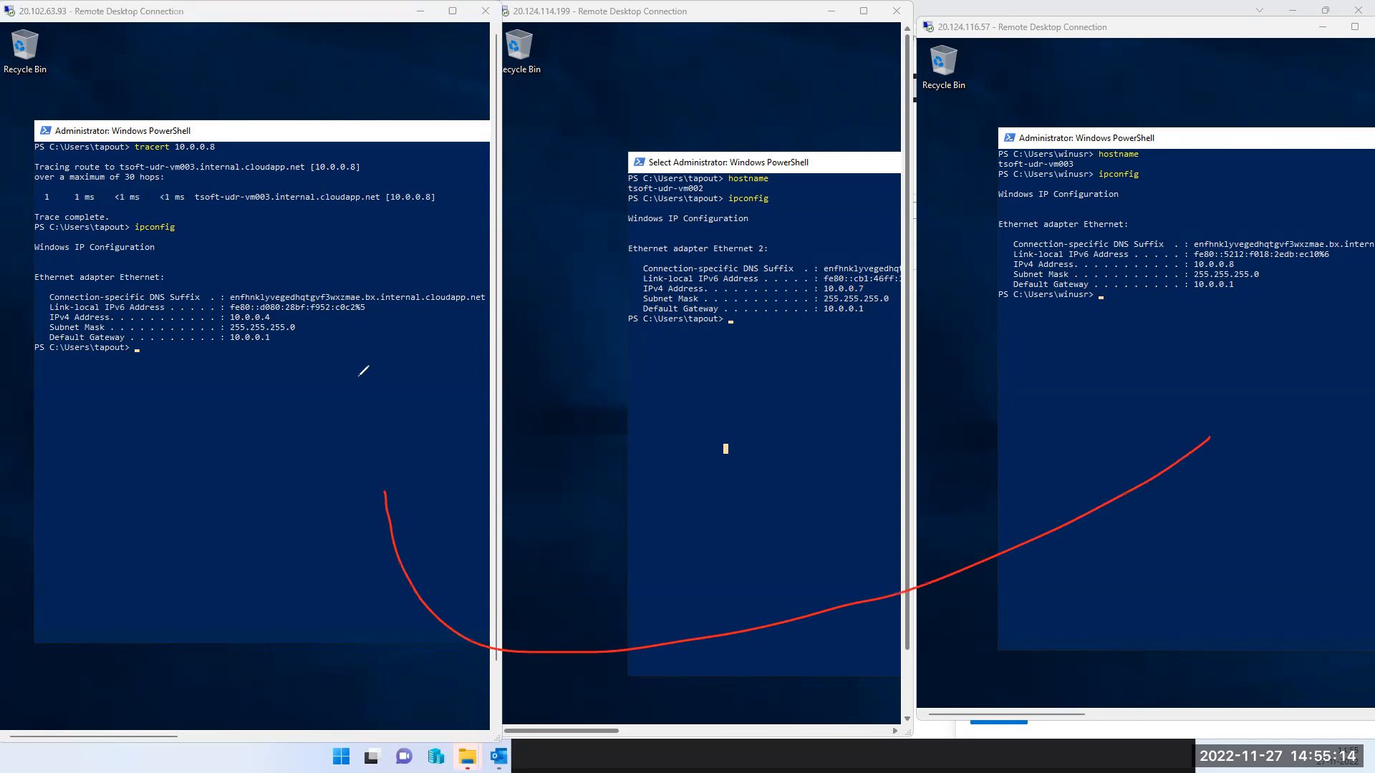
mouse_move(309, 342)
left_mouse_down()
mouse_move(415, 225)
mouse_move(691, 401)
mouse_move(1007, 182)
mouse_move(1241, 420)
left_mouse_up()
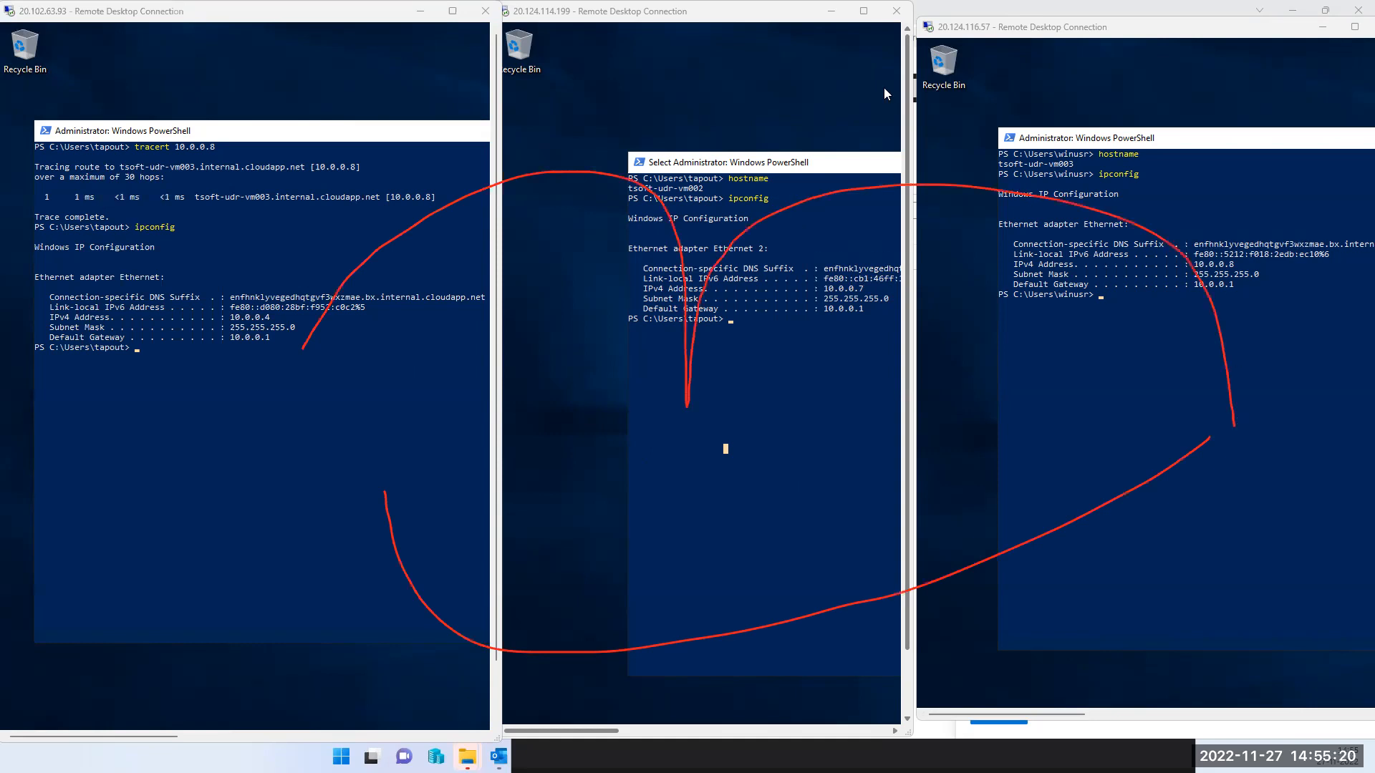
left_click(865, 114)
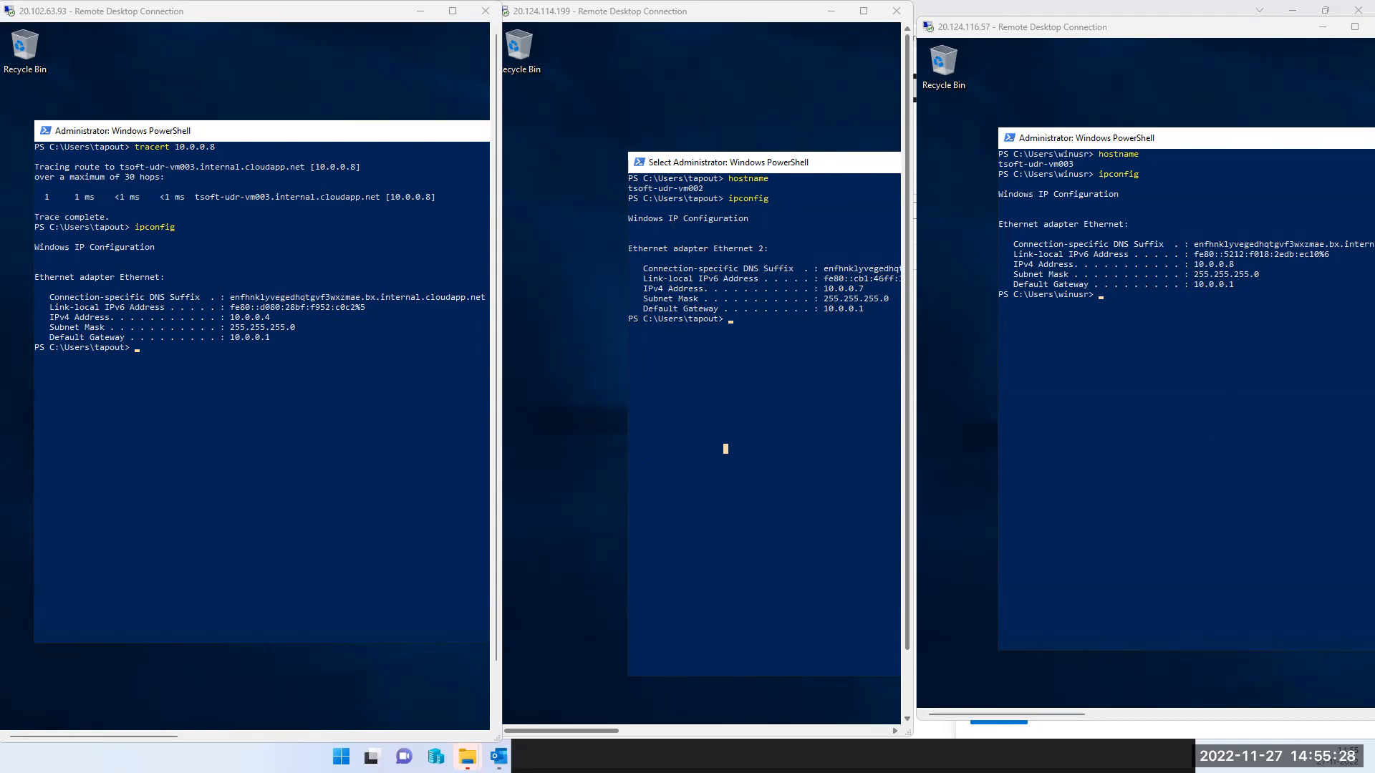
key("alt+Tab")
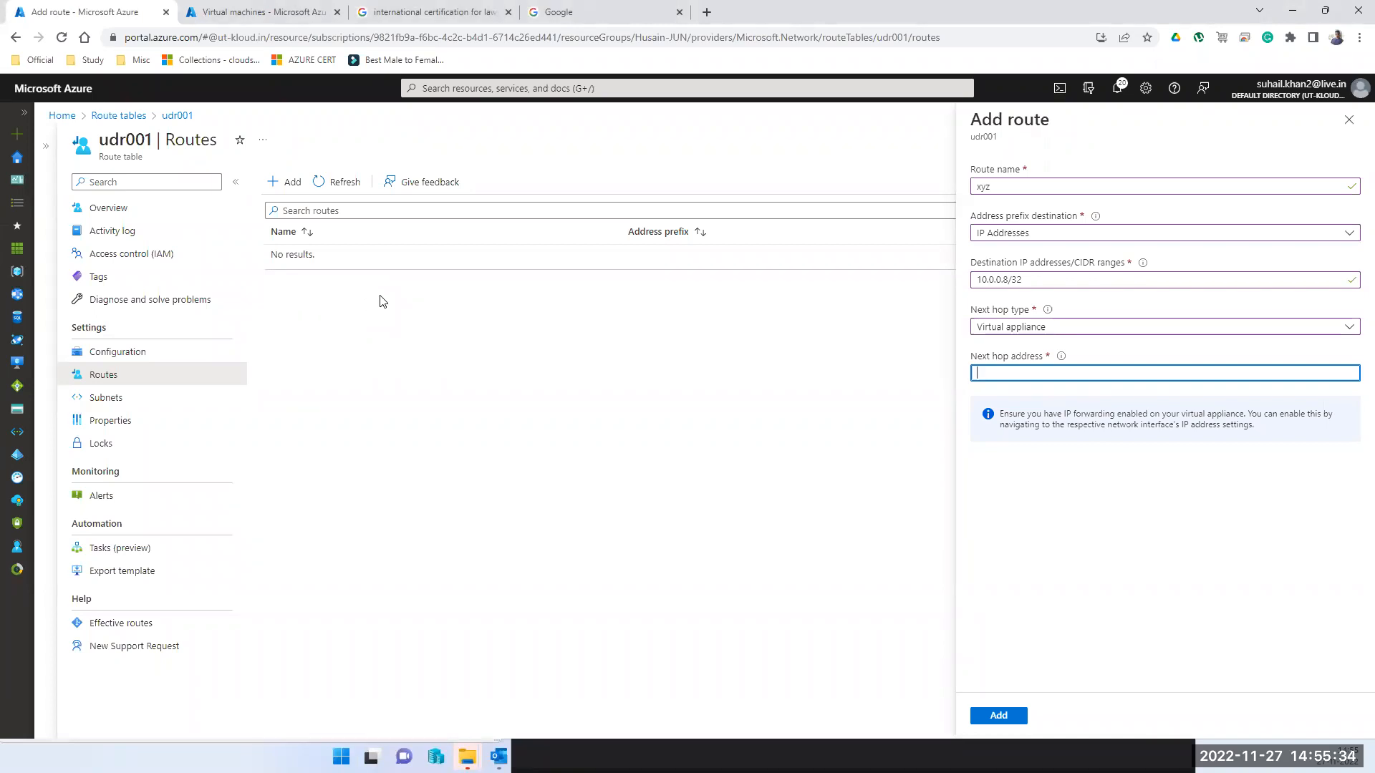
Step: Review the destination range and the address prefix destination options of route xyz
double_click(1017, 279)
triple_click(1005, 278)
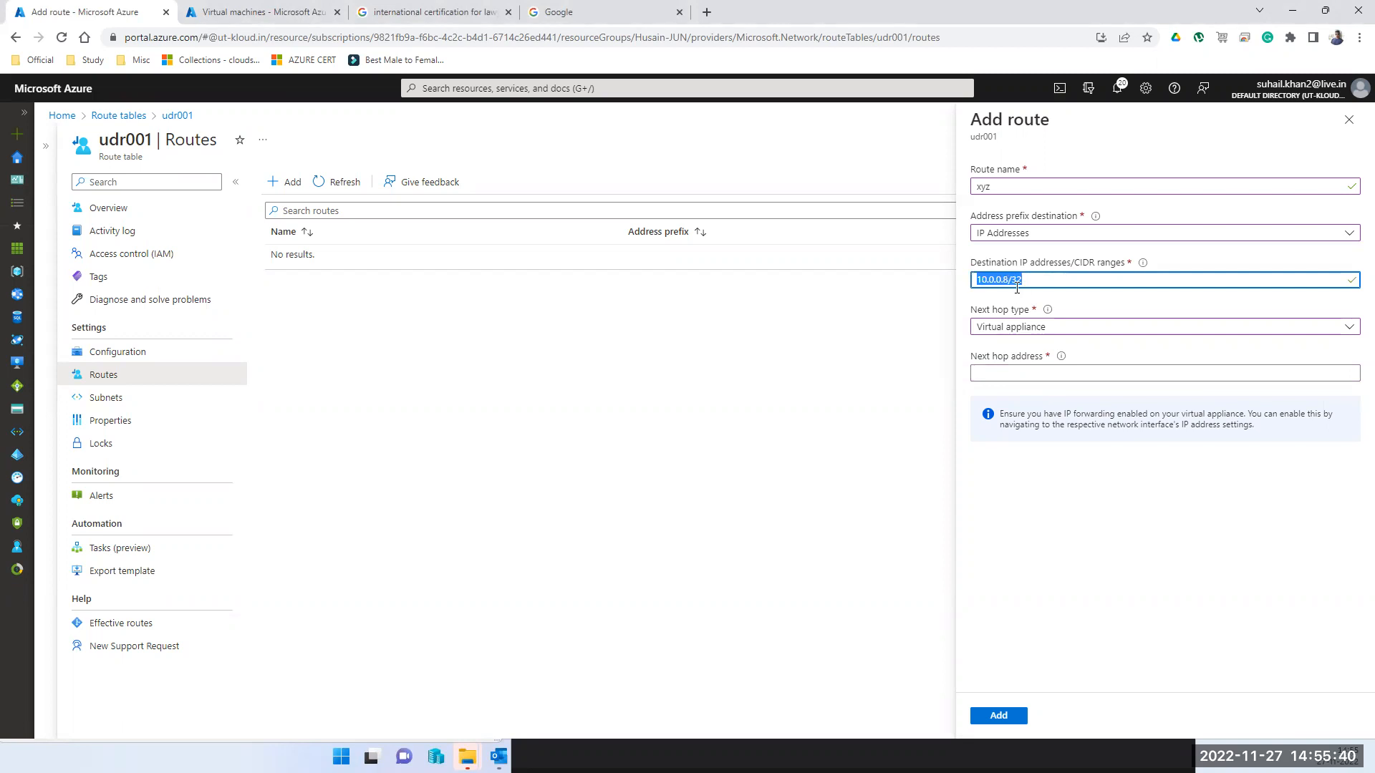
left_click(1031, 284)
left_click(1048, 238)
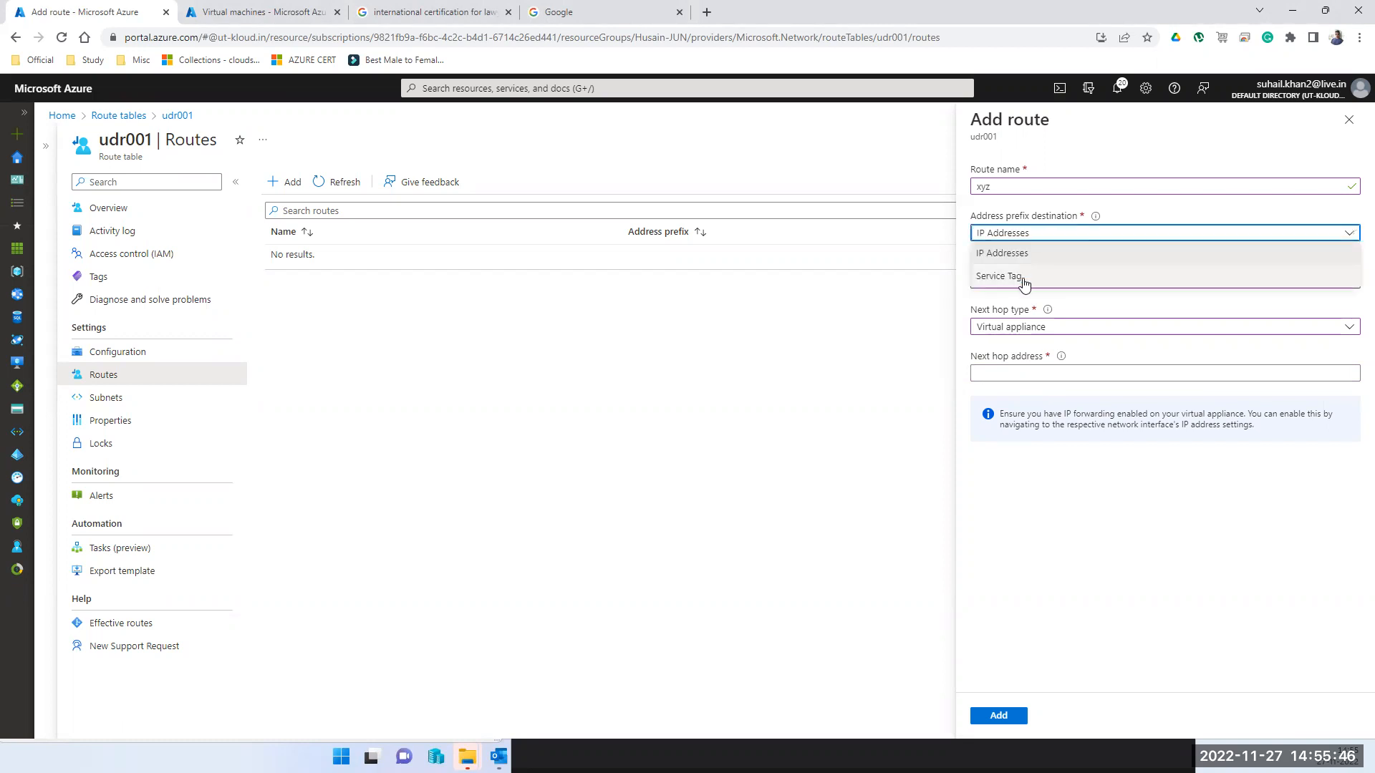
left_click(843, 372)
Step: Copy the IPv4 address 10.0.0.7 from the VM002 session as the next hop address of route xyz, and add the route
left_click(993, 369)
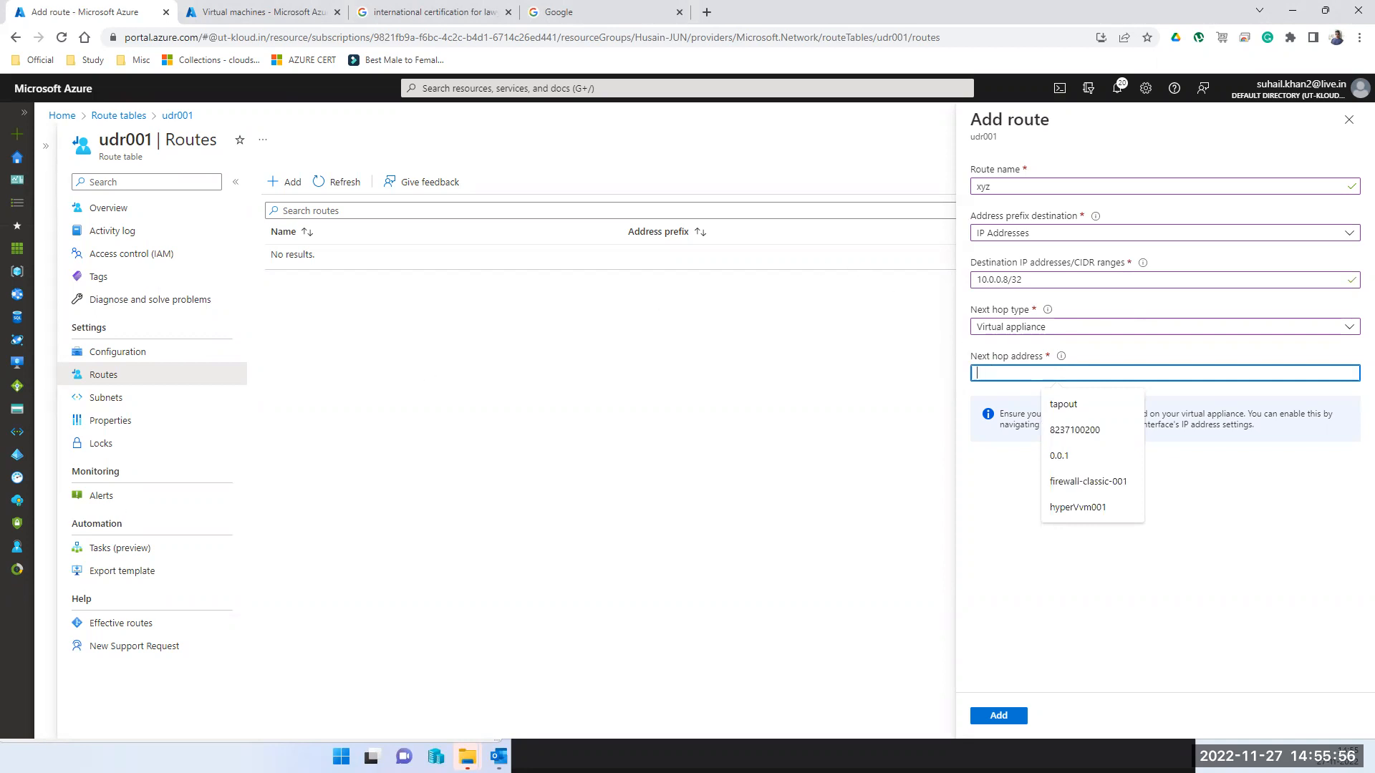
key("alt+Tab")
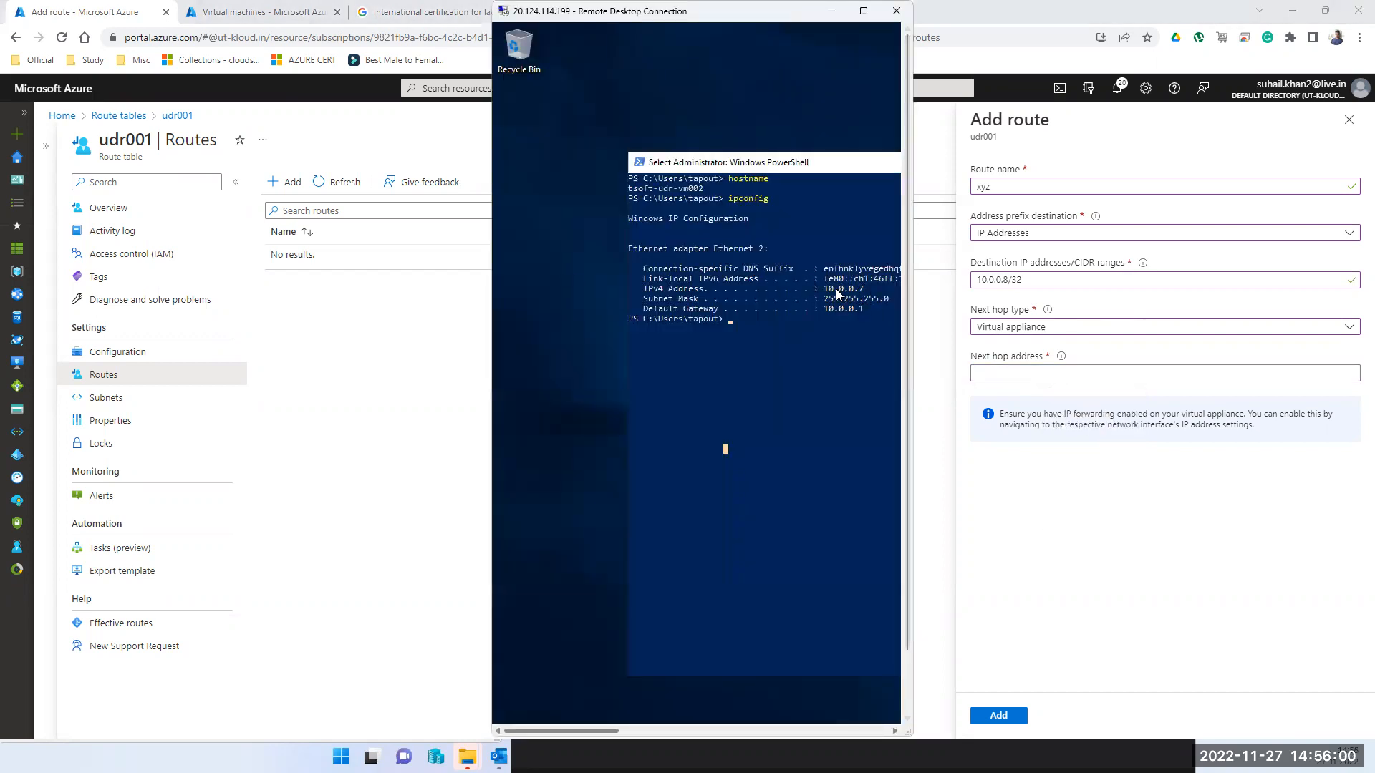
left_click_drag(823, 292, 862, 296)
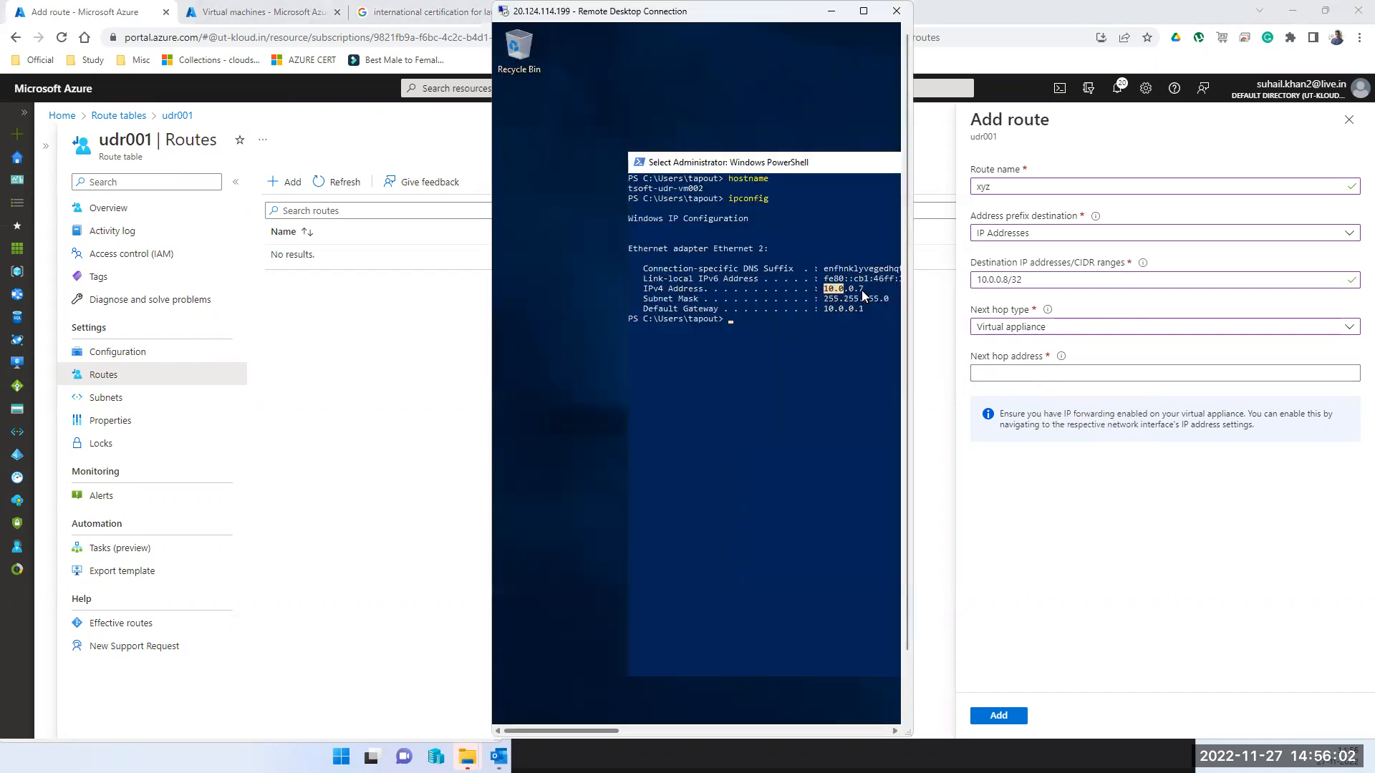
right_click(861, 290)
left_click(1035, 374)
key("ctrl+v")
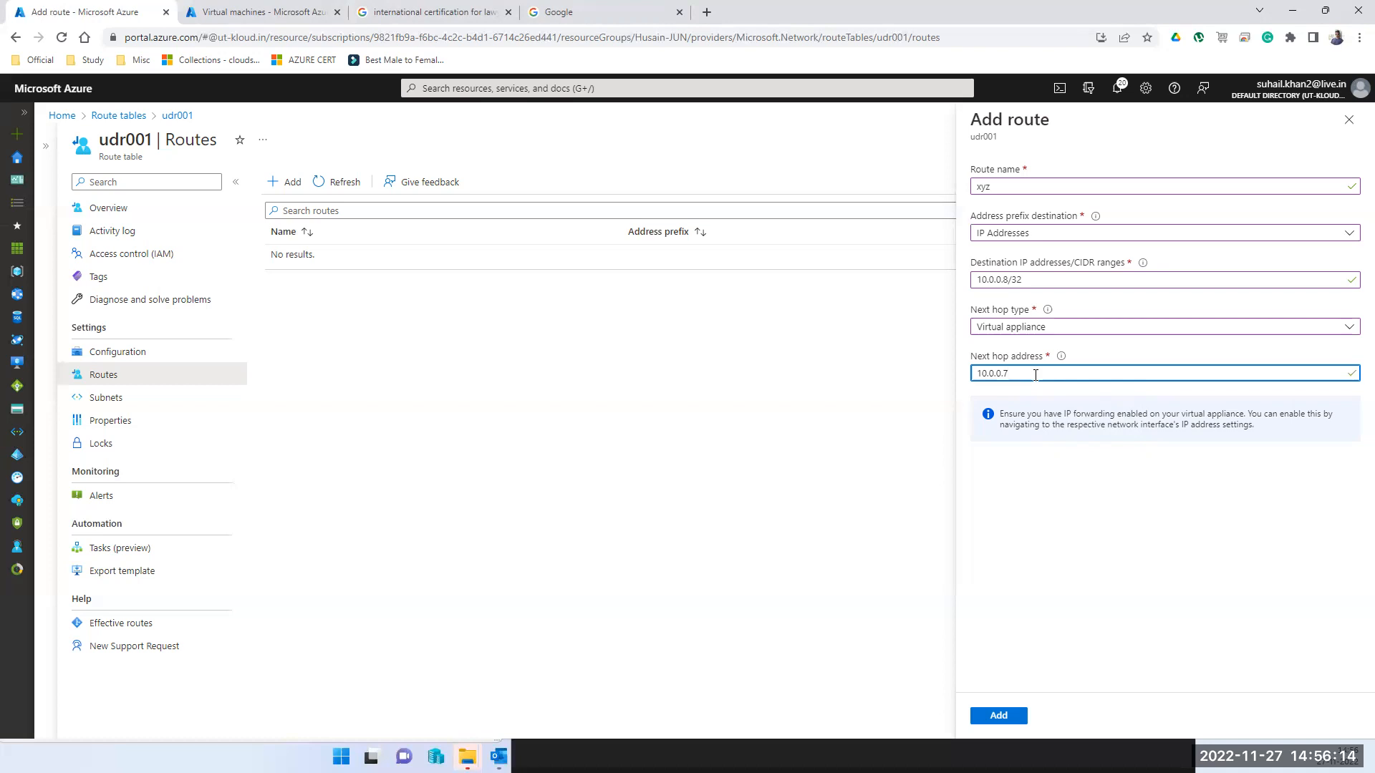
left_click(1008, 718)
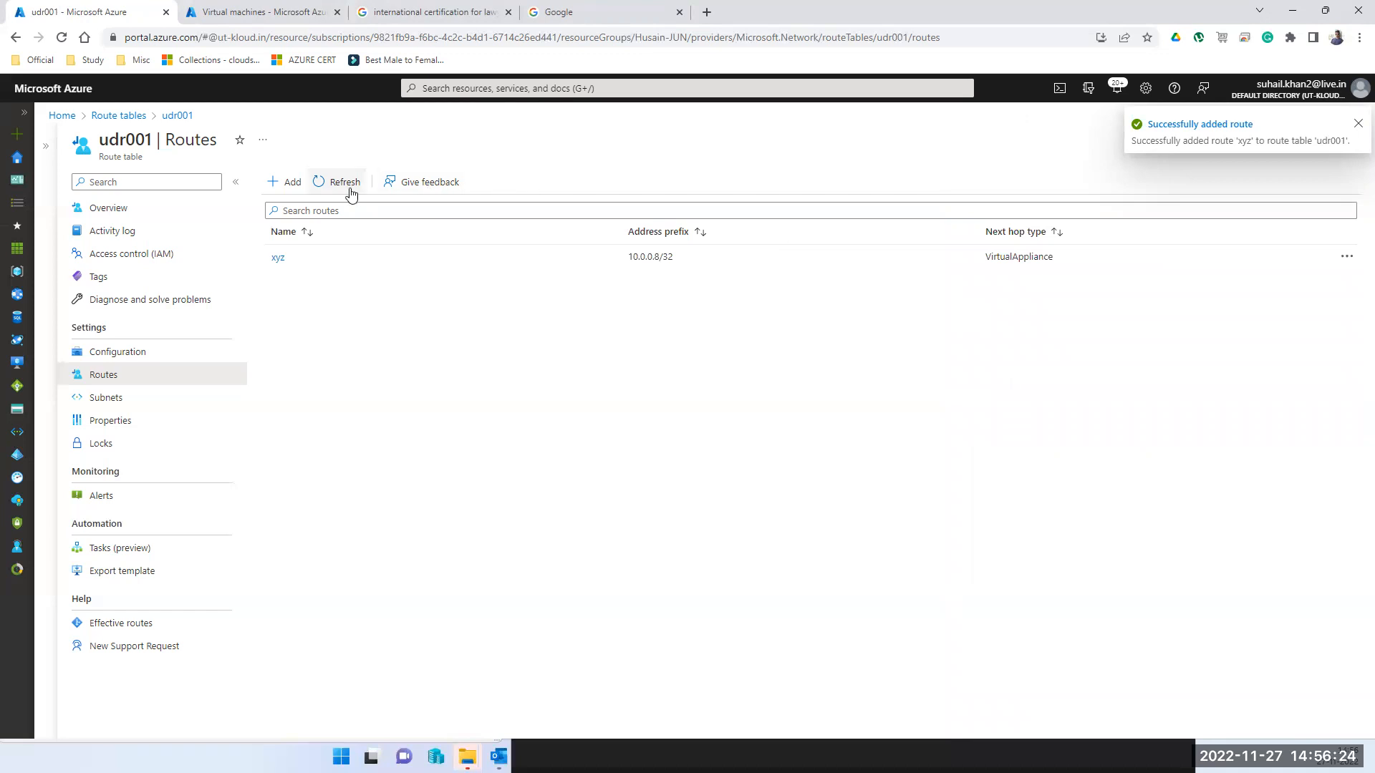
Step: Refresh the overview of route table udr001 and check its routes and associated subnets
left_click(130, 209)
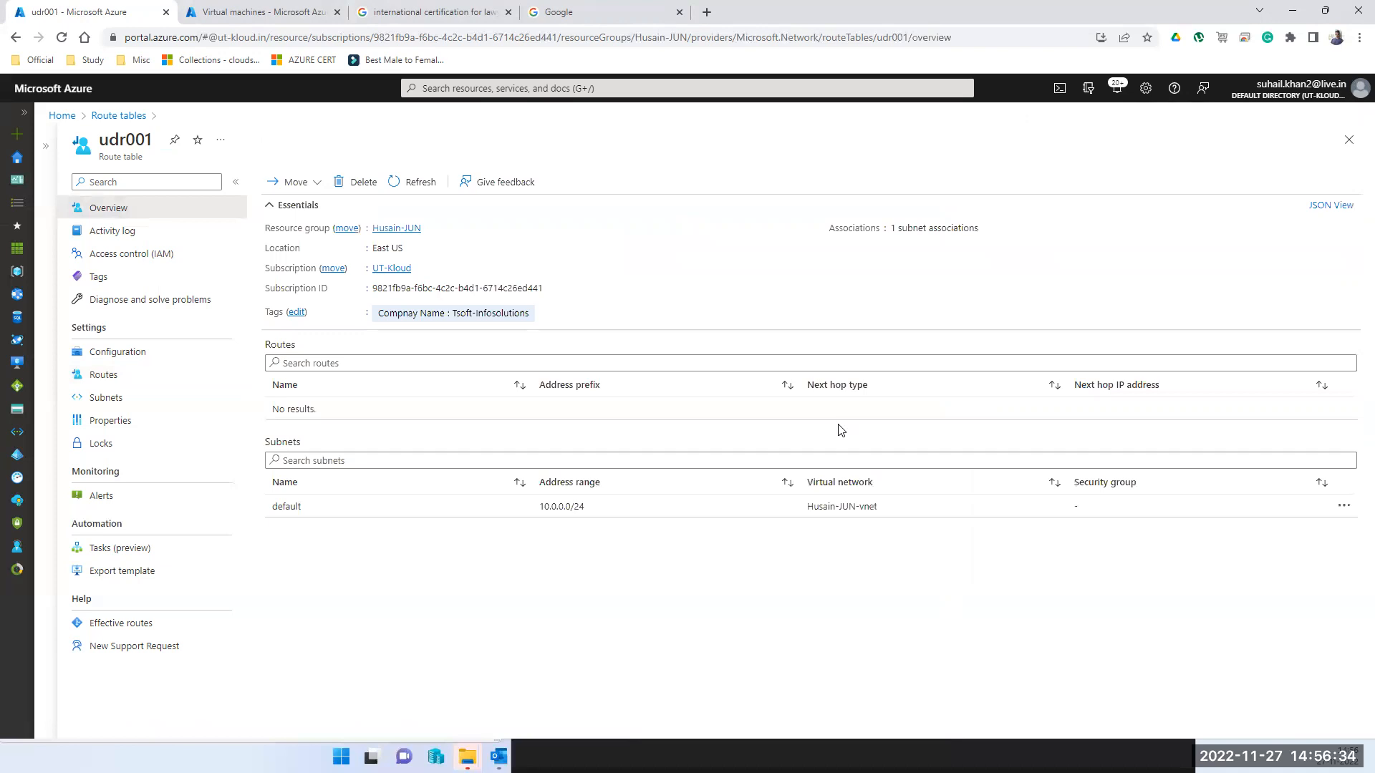
left_click(404, 183)
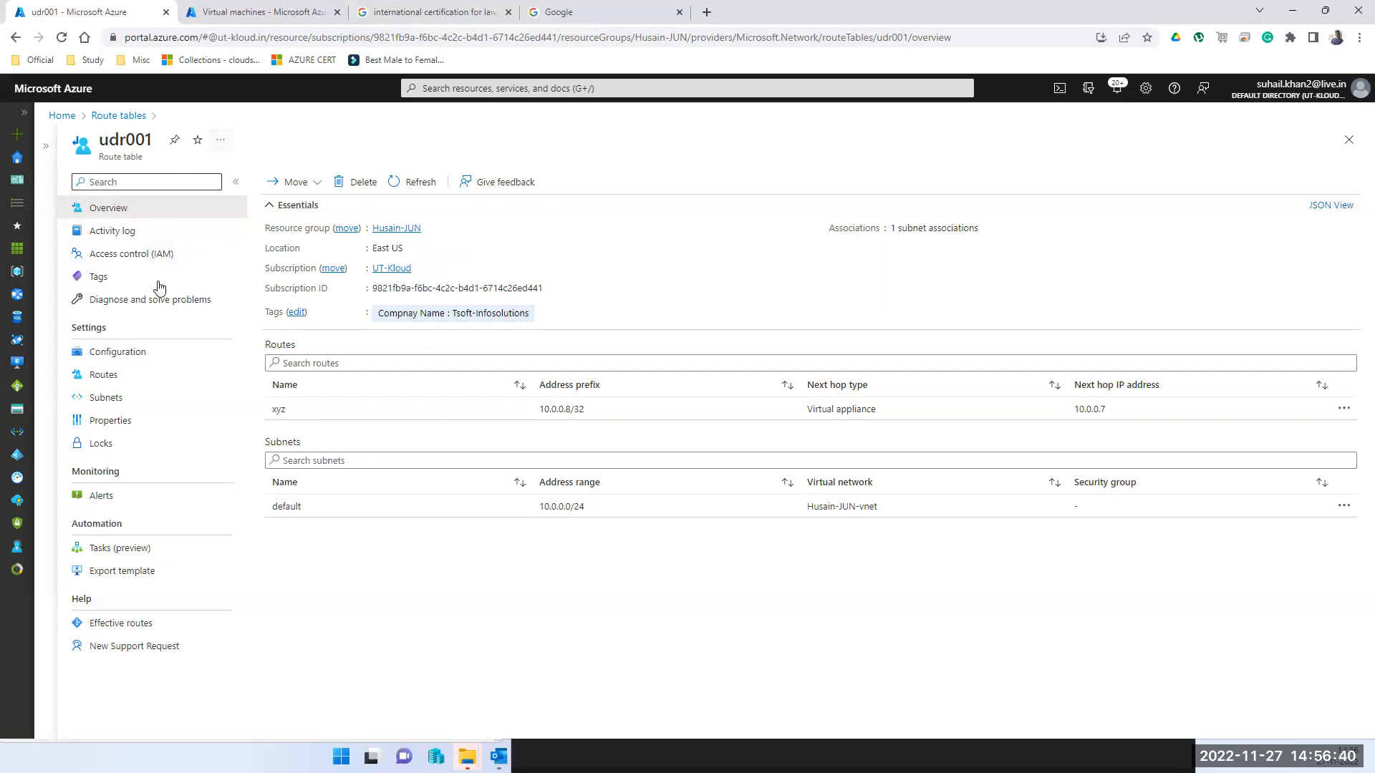
triple_click(117, 158)
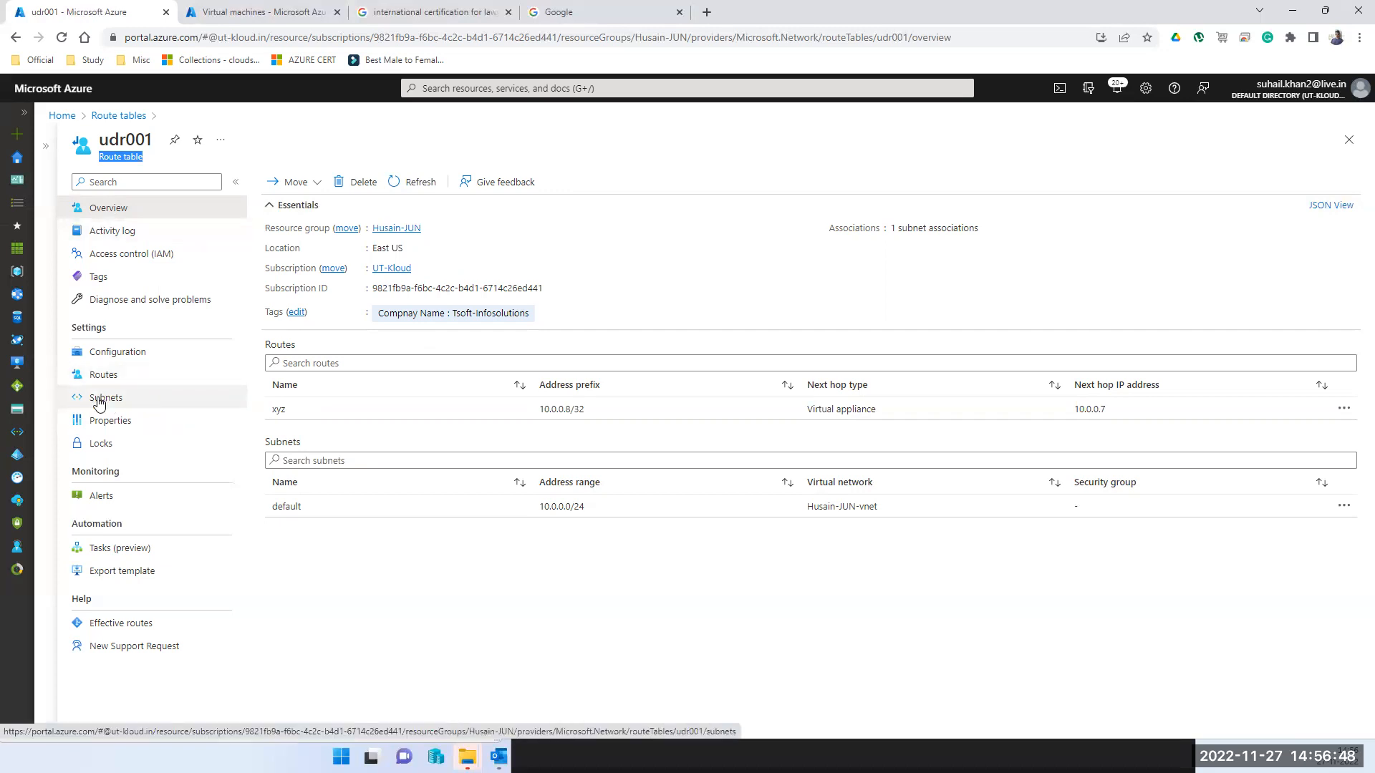
left_click(99, 401)
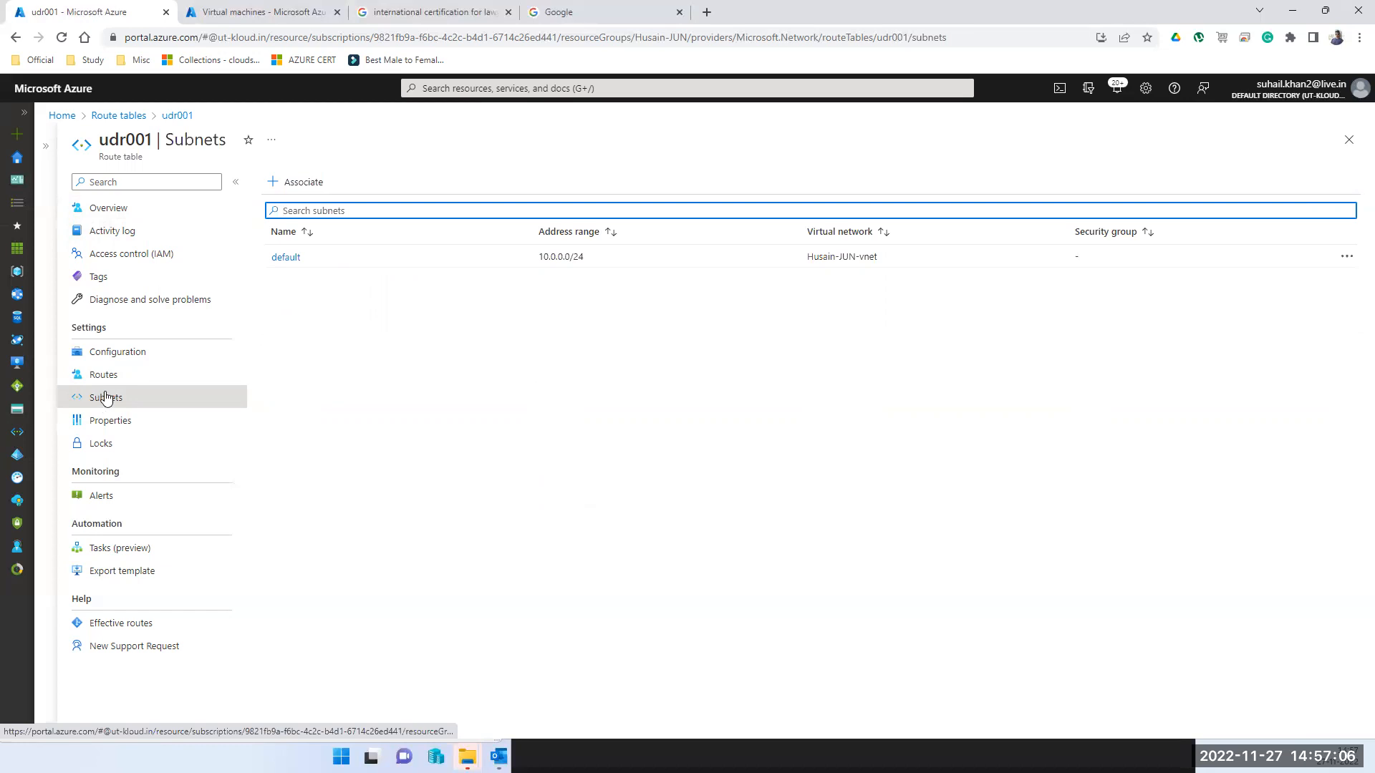
Step: Review the address prefix and next hop type of route xyz, consulting the HUB and SPOKE diagram in Visio before returning to the portal
left_click(107, 378)
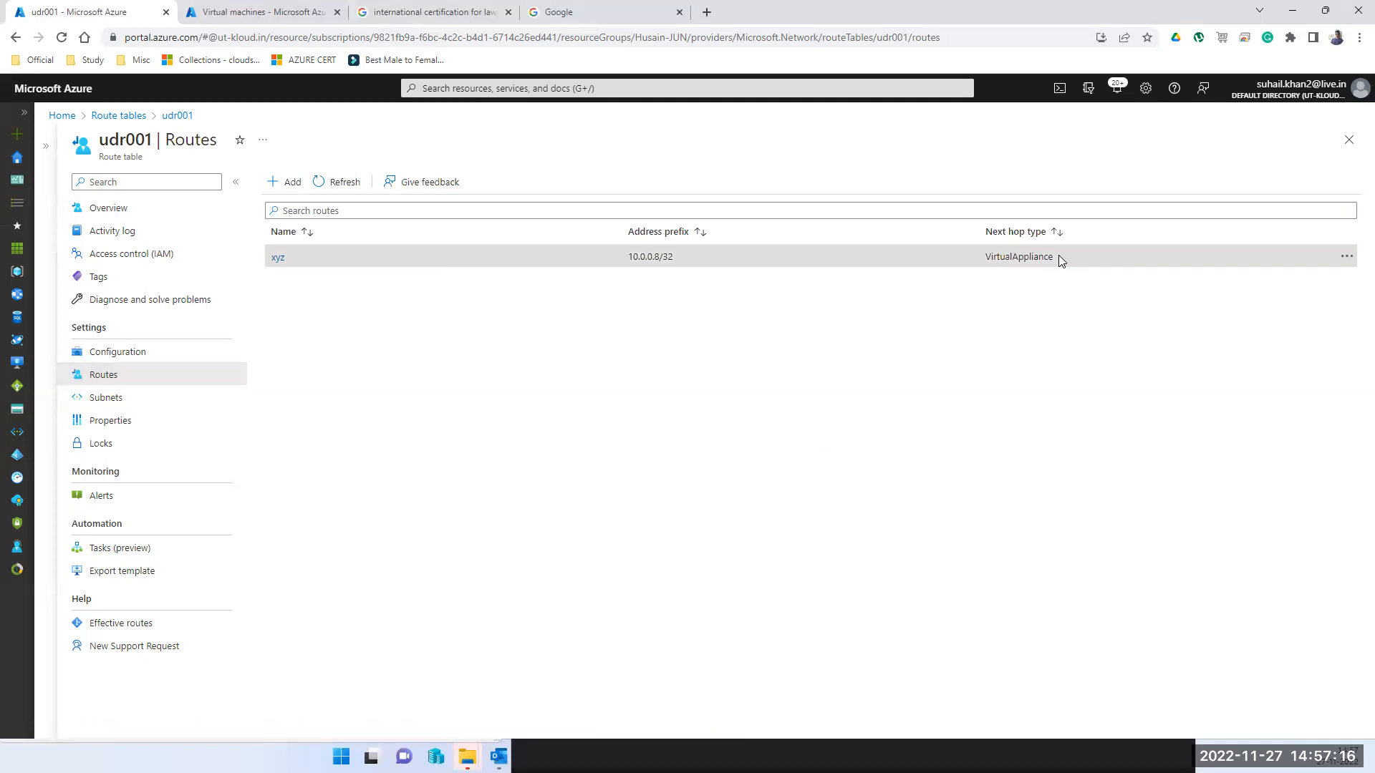
double_click(1019, 256)
triple_click(647, 257)
double_click(646, 258)
double_click(1020, 257)
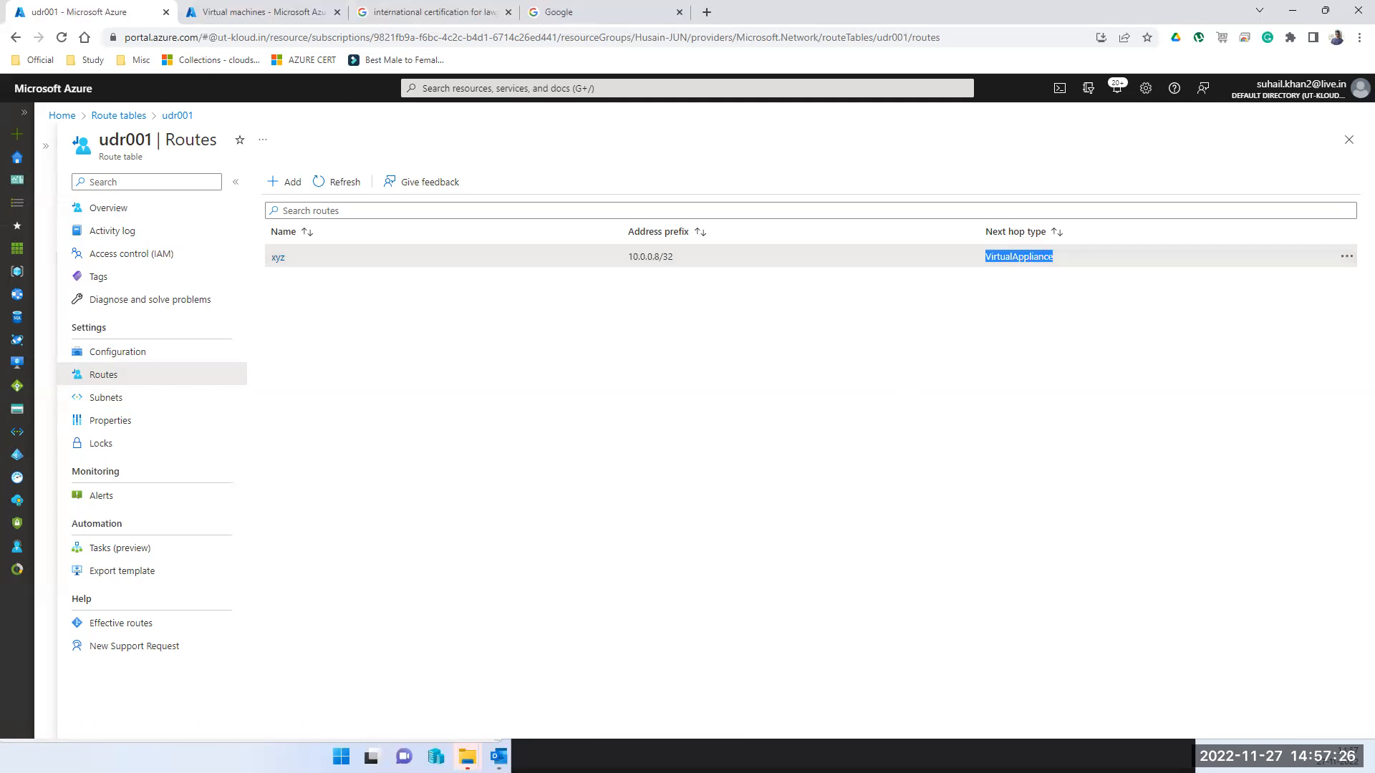
key("alt+Tab")
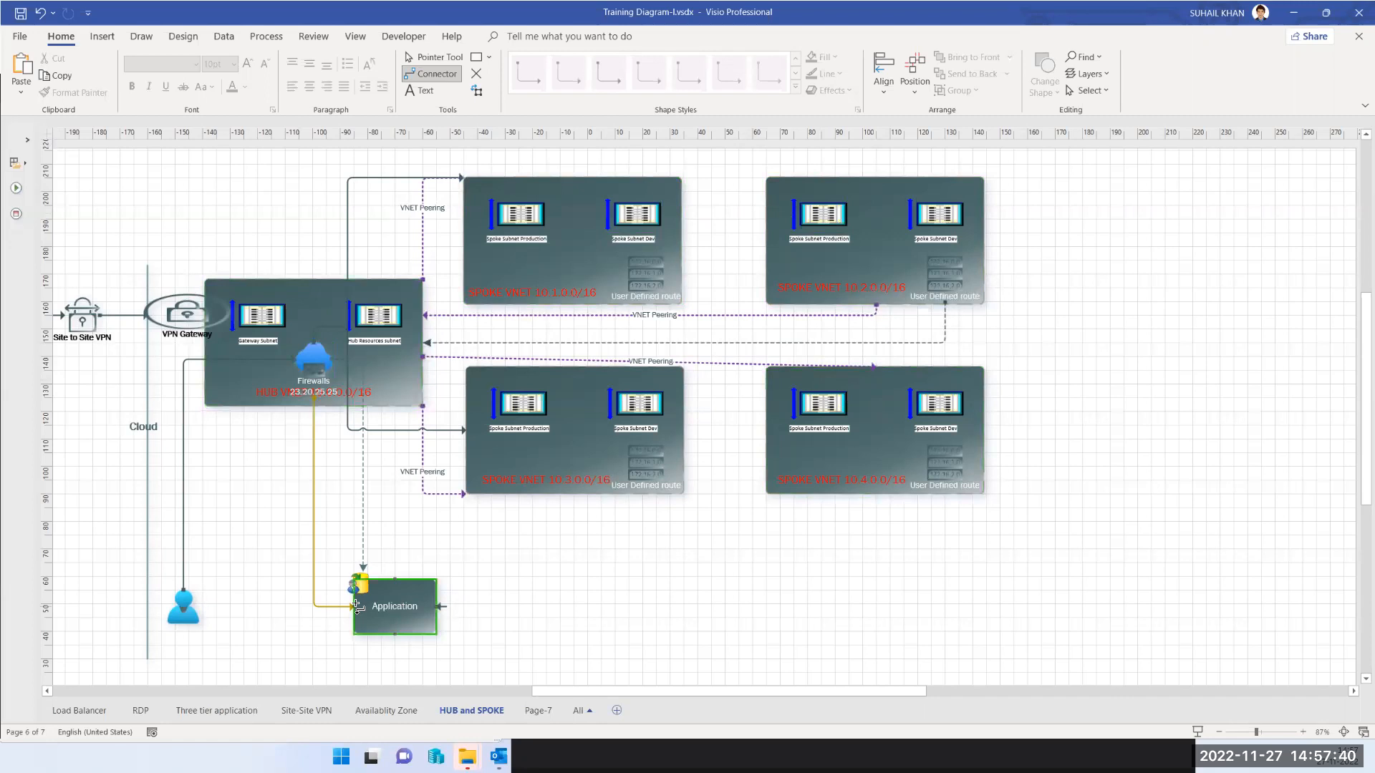
left_click(1292, 14)
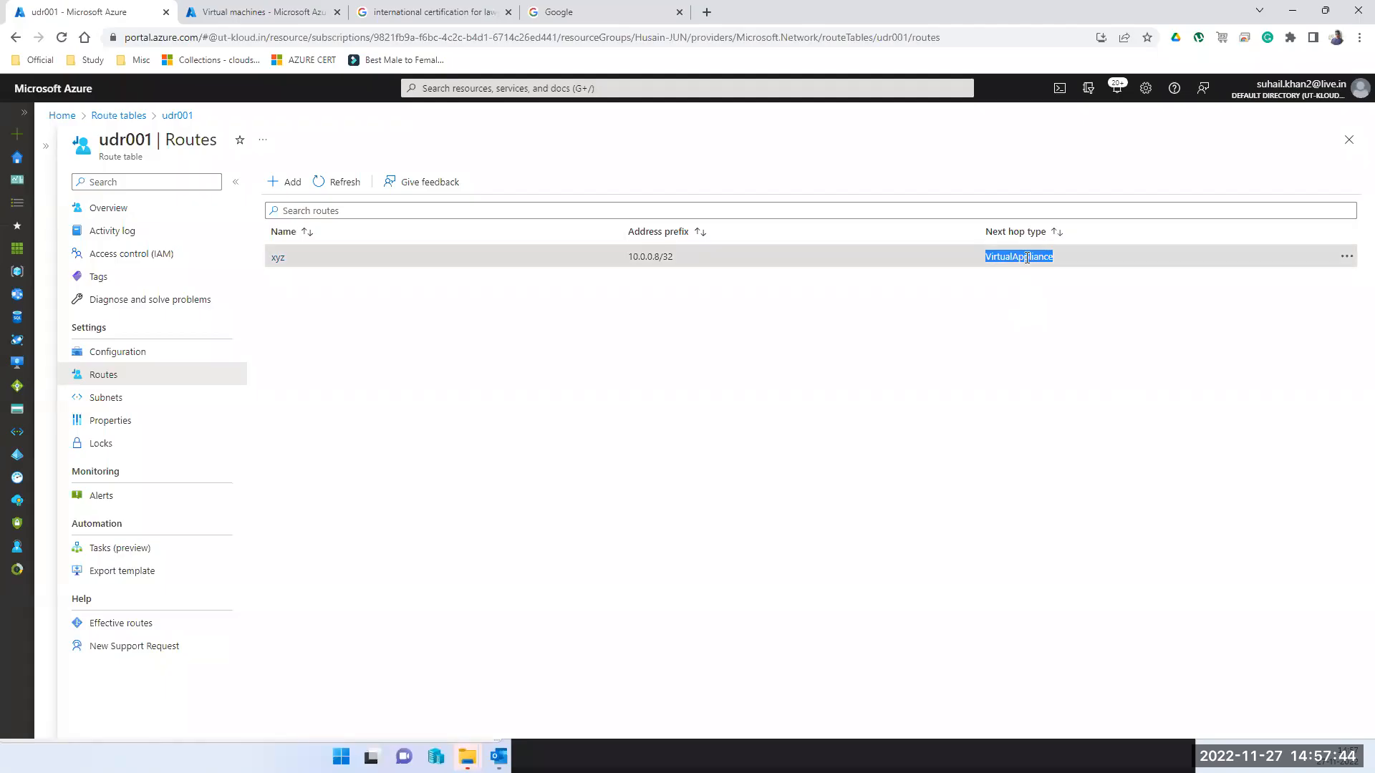
Step: Check the gateway route propagation setting of udr001 and close the route table
left_click(108, 357)
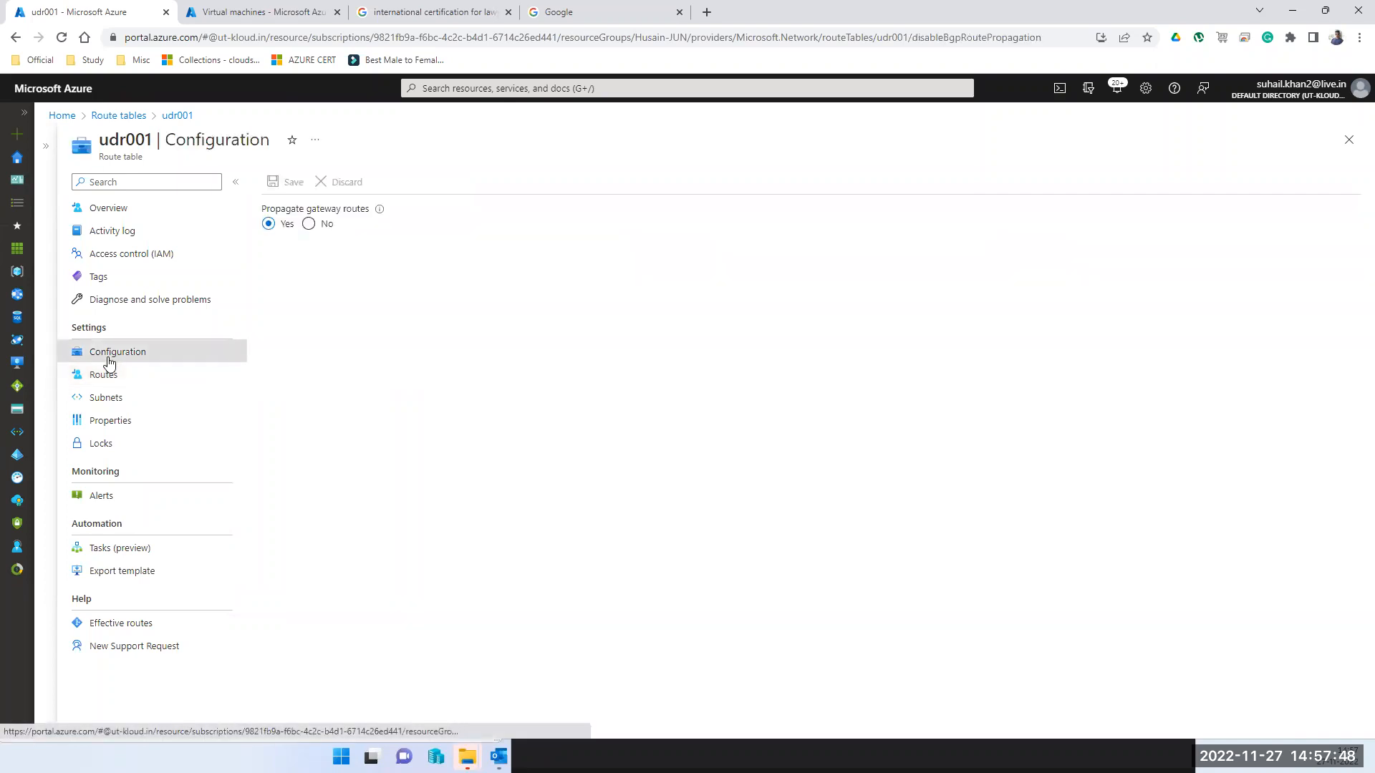
mouse_move(379, 214)
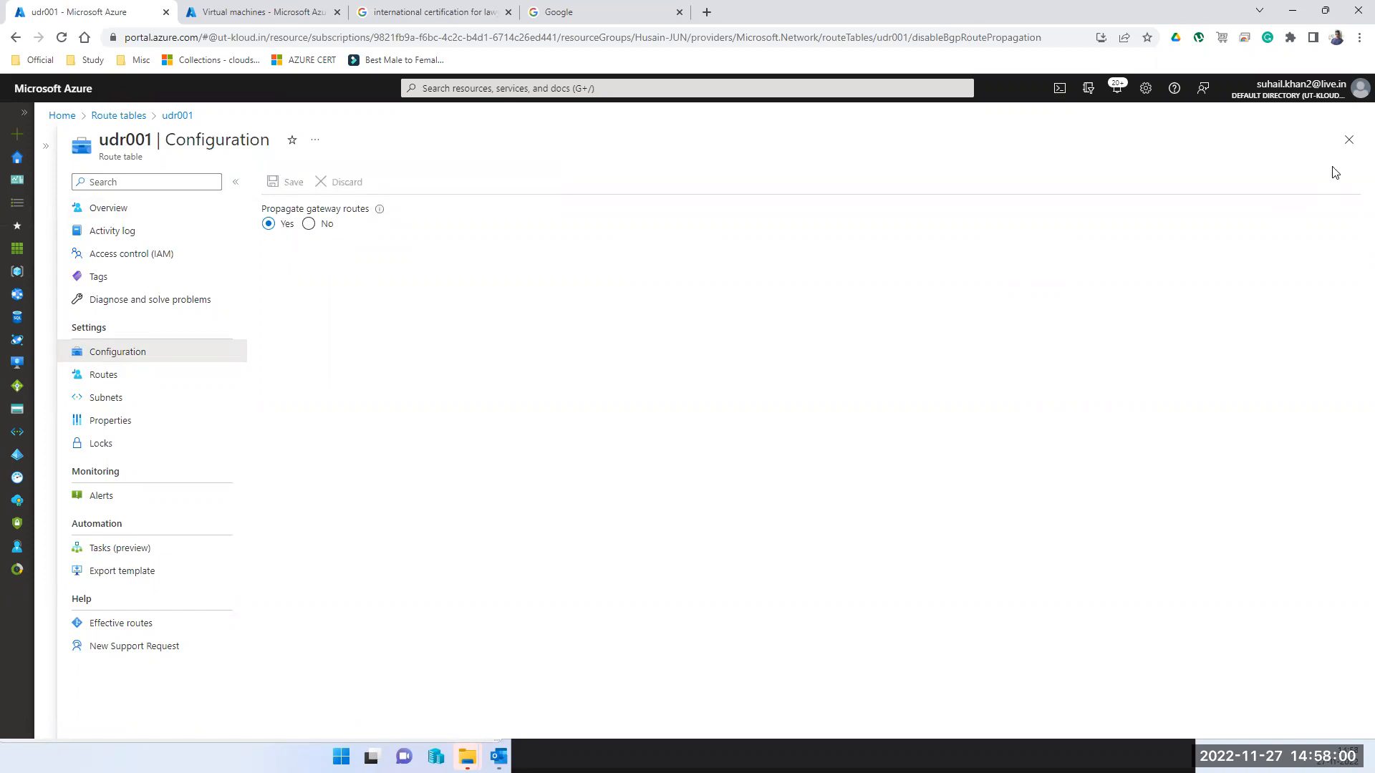
left_click(1348, 140)
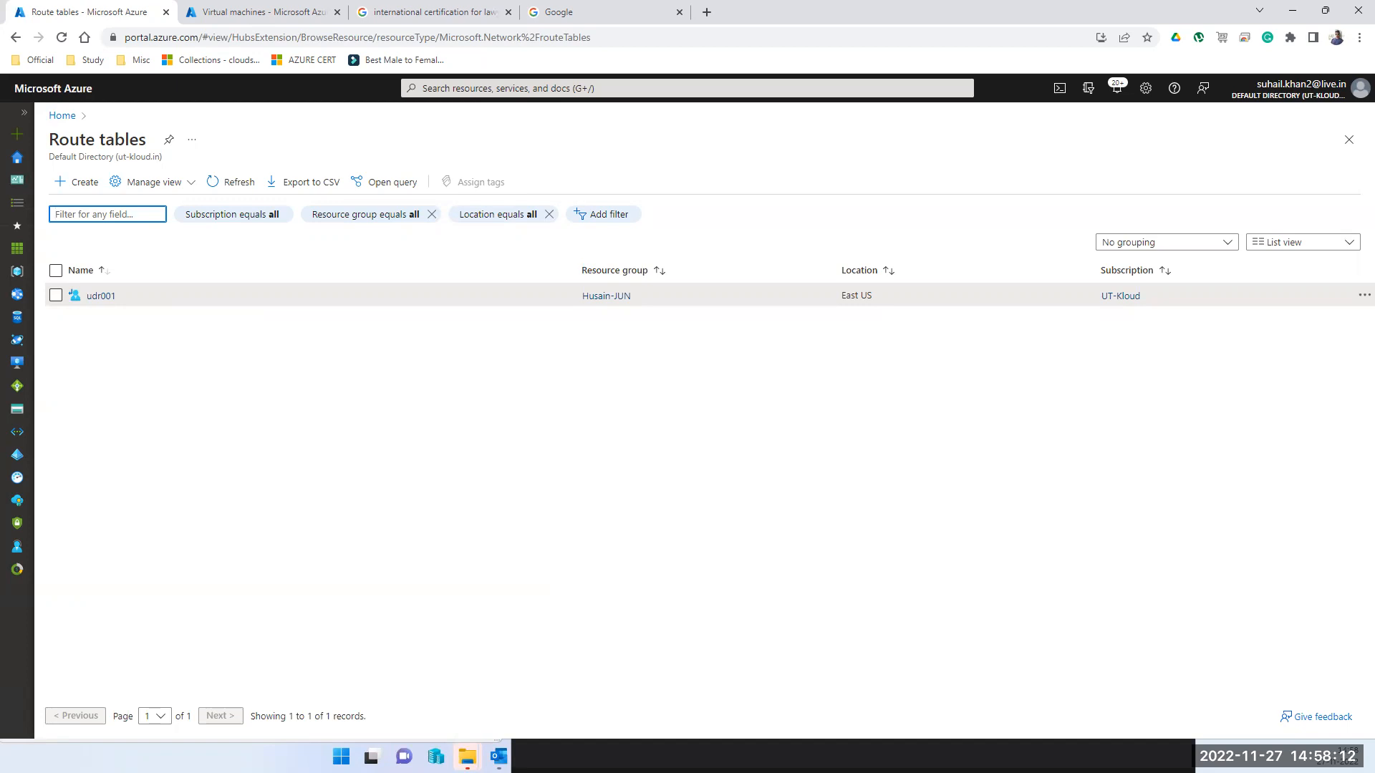
Step: Bring up the three VM Remote Desktop sessions and ping 10.0.0.8 from PowerShell on VM001
key("alt+Tab")
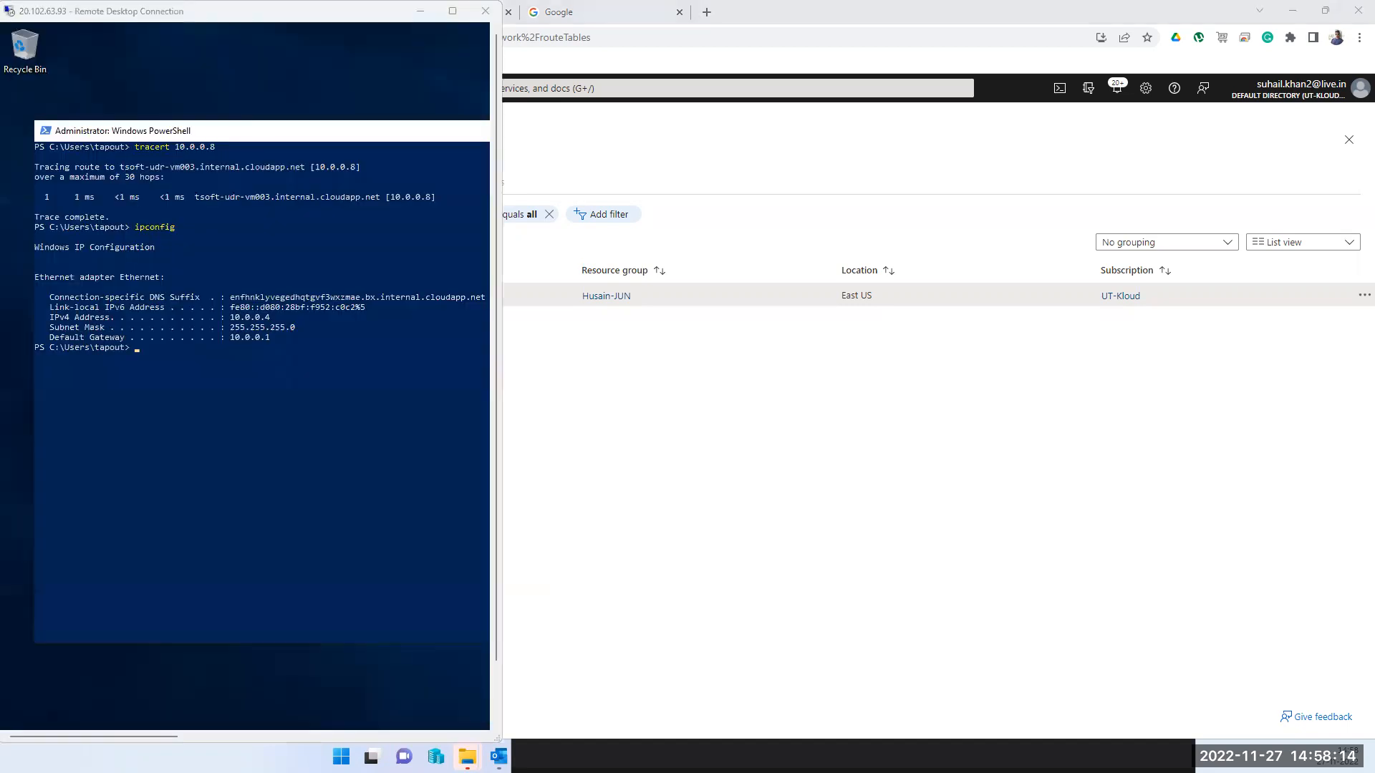
key("alt+Tab")
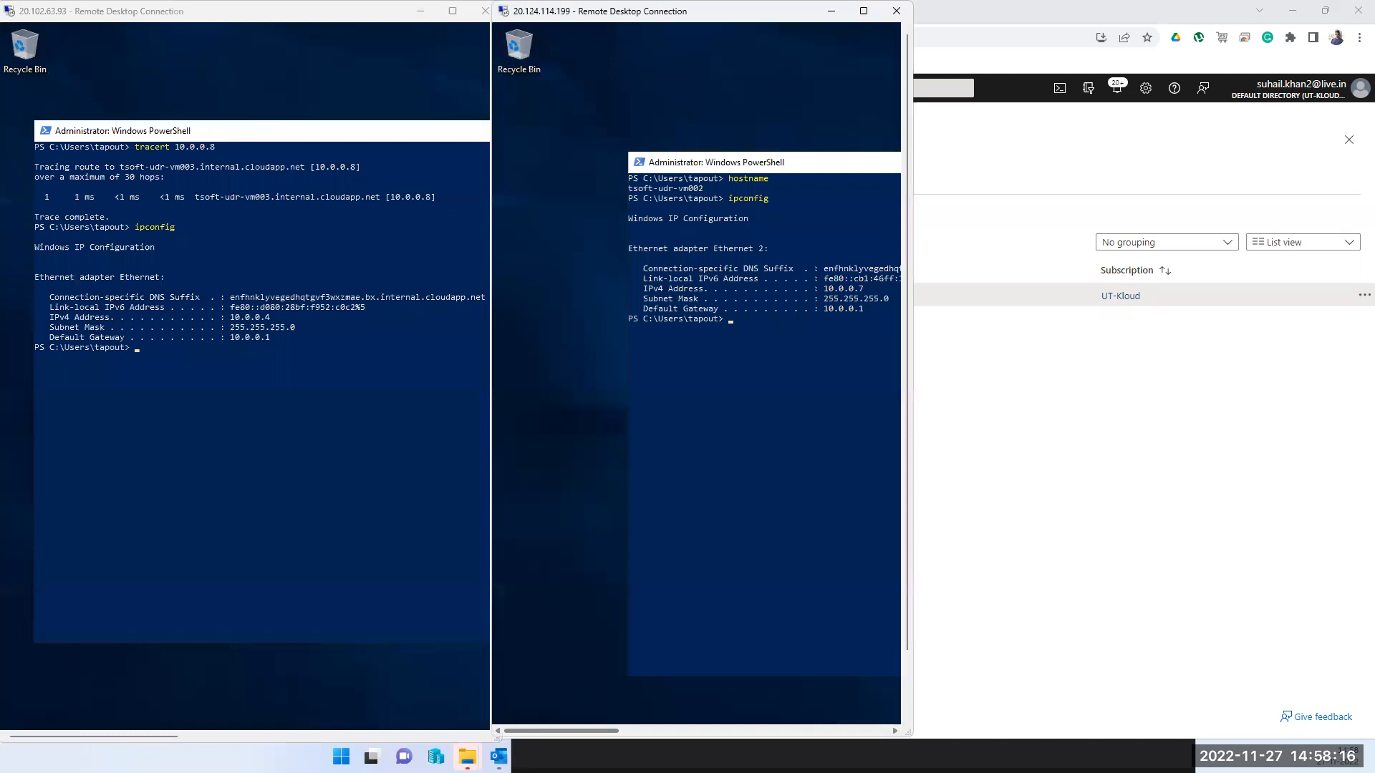
key("alt+Tab")
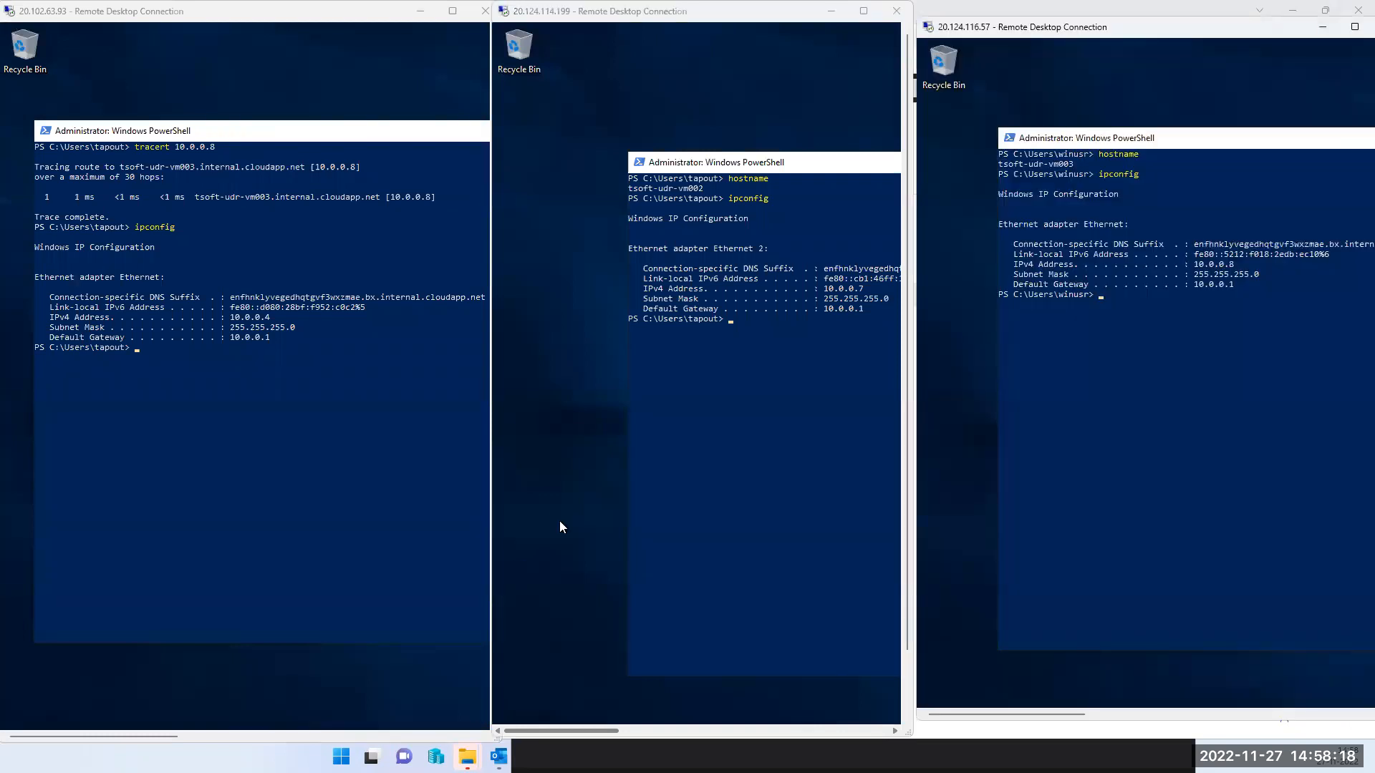
left_click(168, 490)
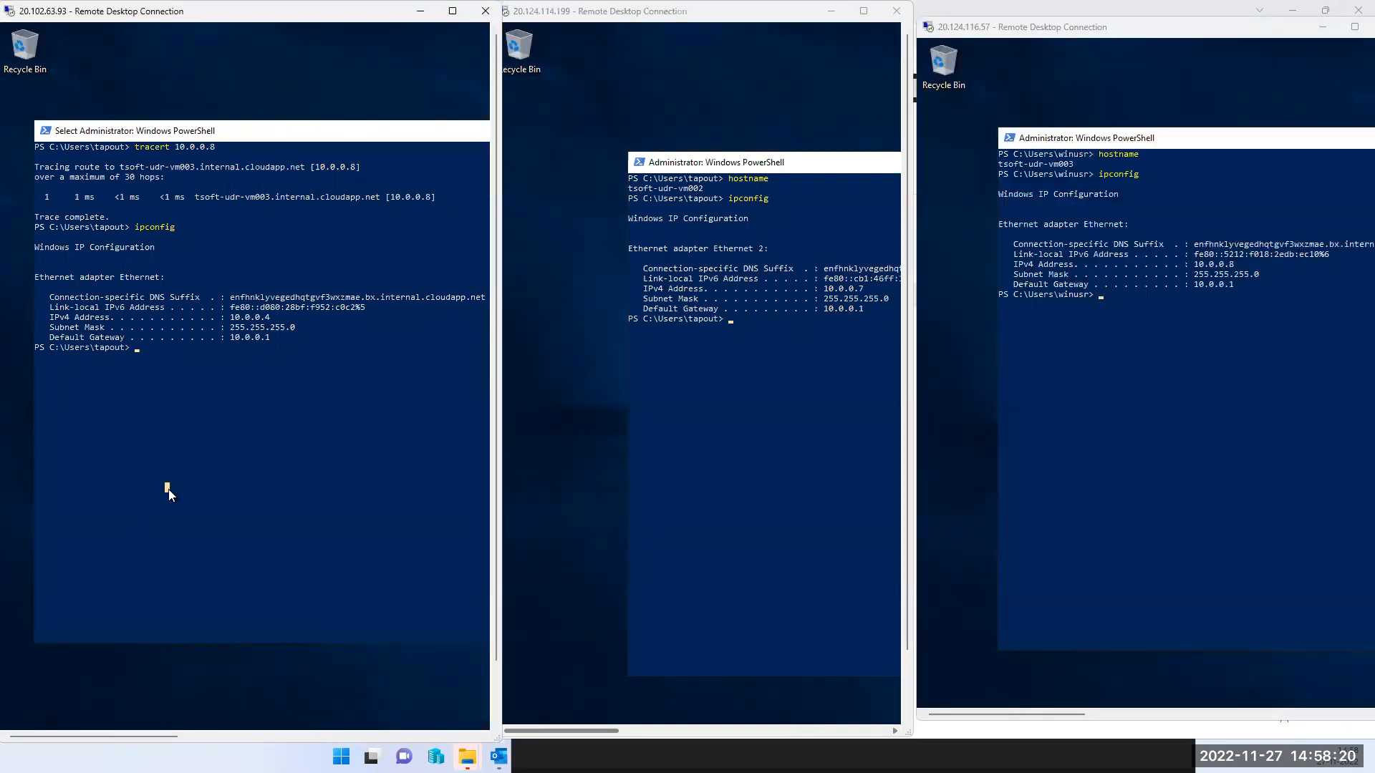
type("ping")
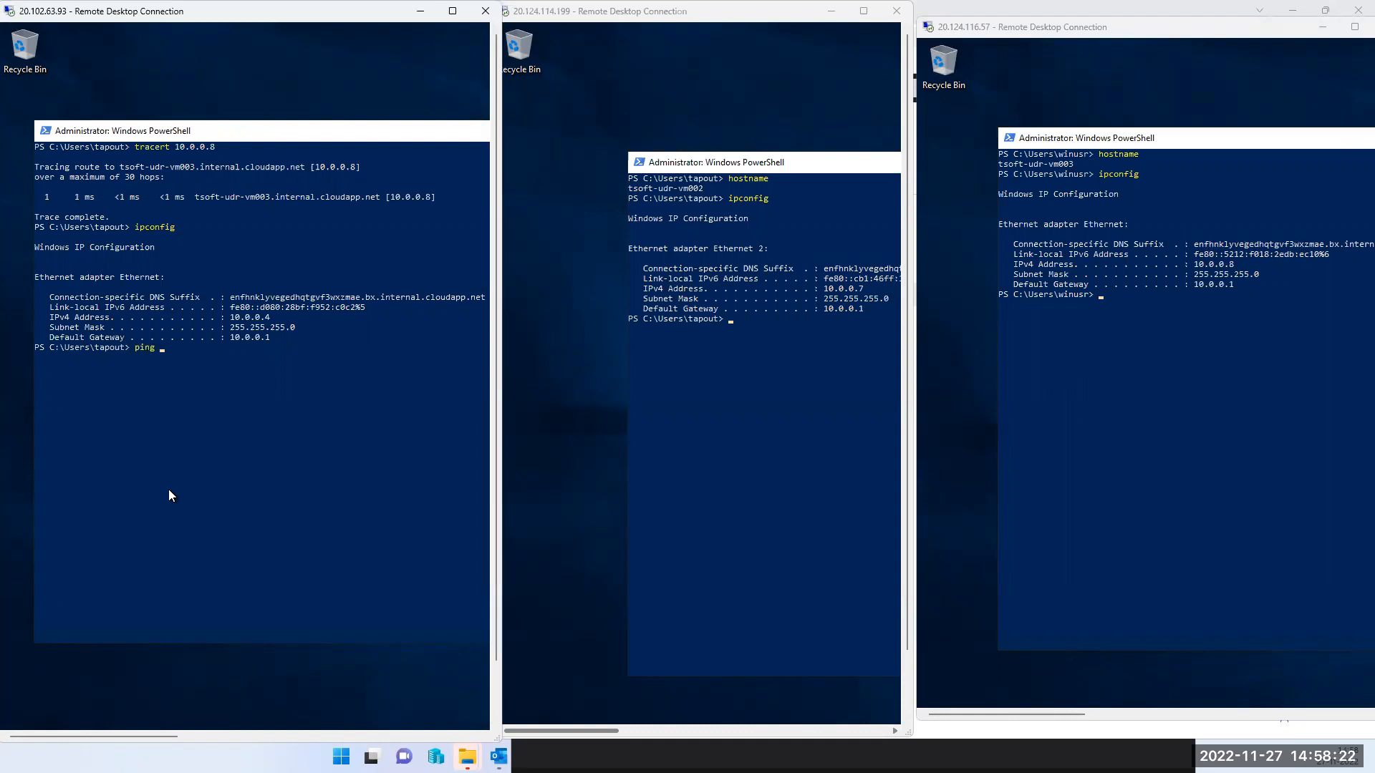
type(" 10.0.0.8")
key("Return")
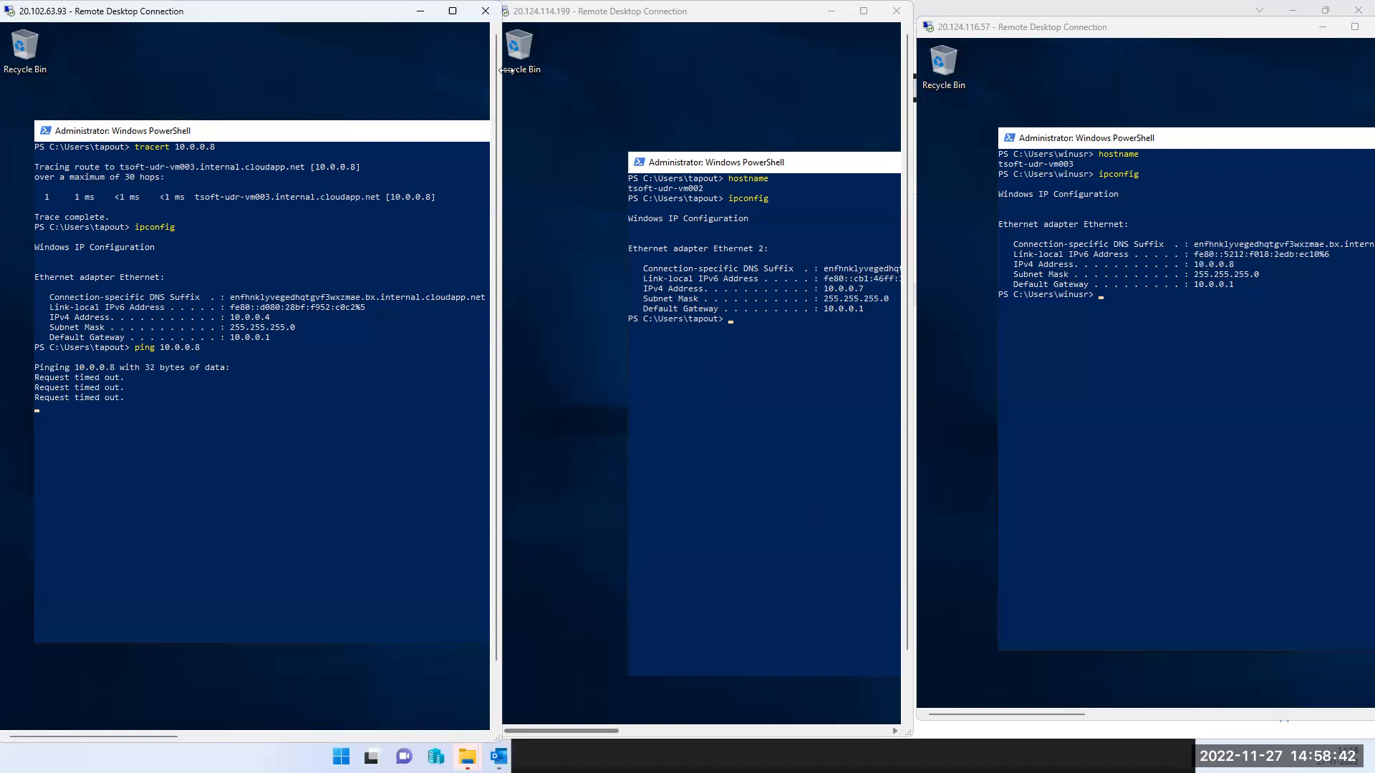
left_click(772, 439)
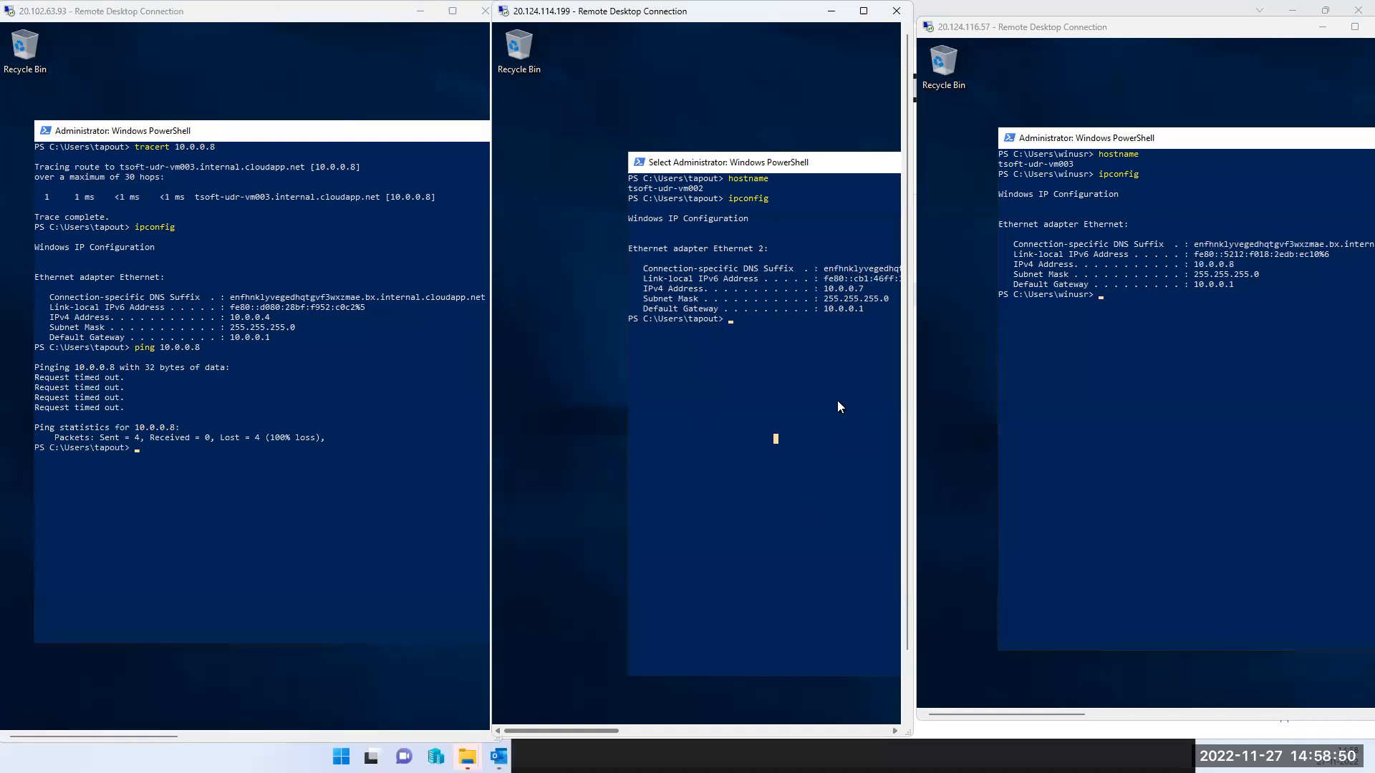
left_click(176, 482)
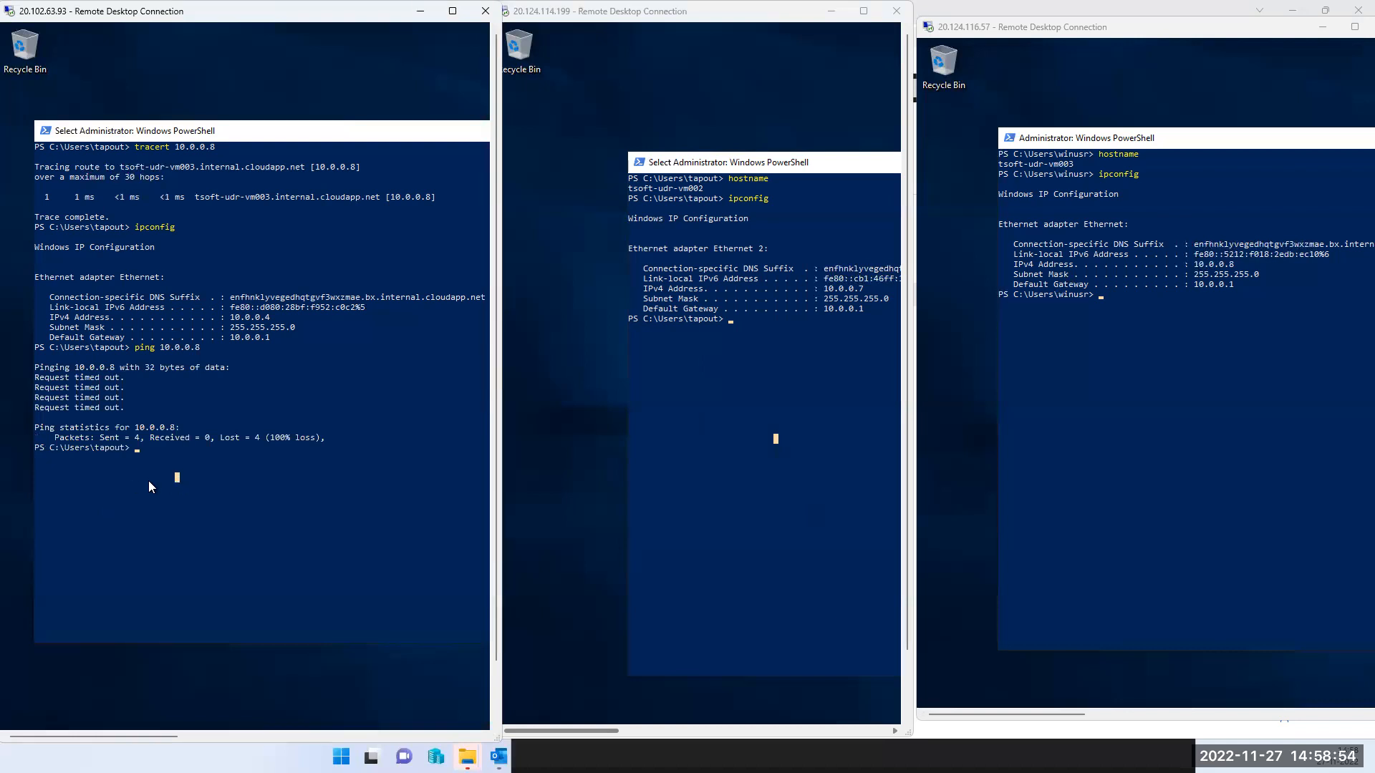
left_click(1045, 480)
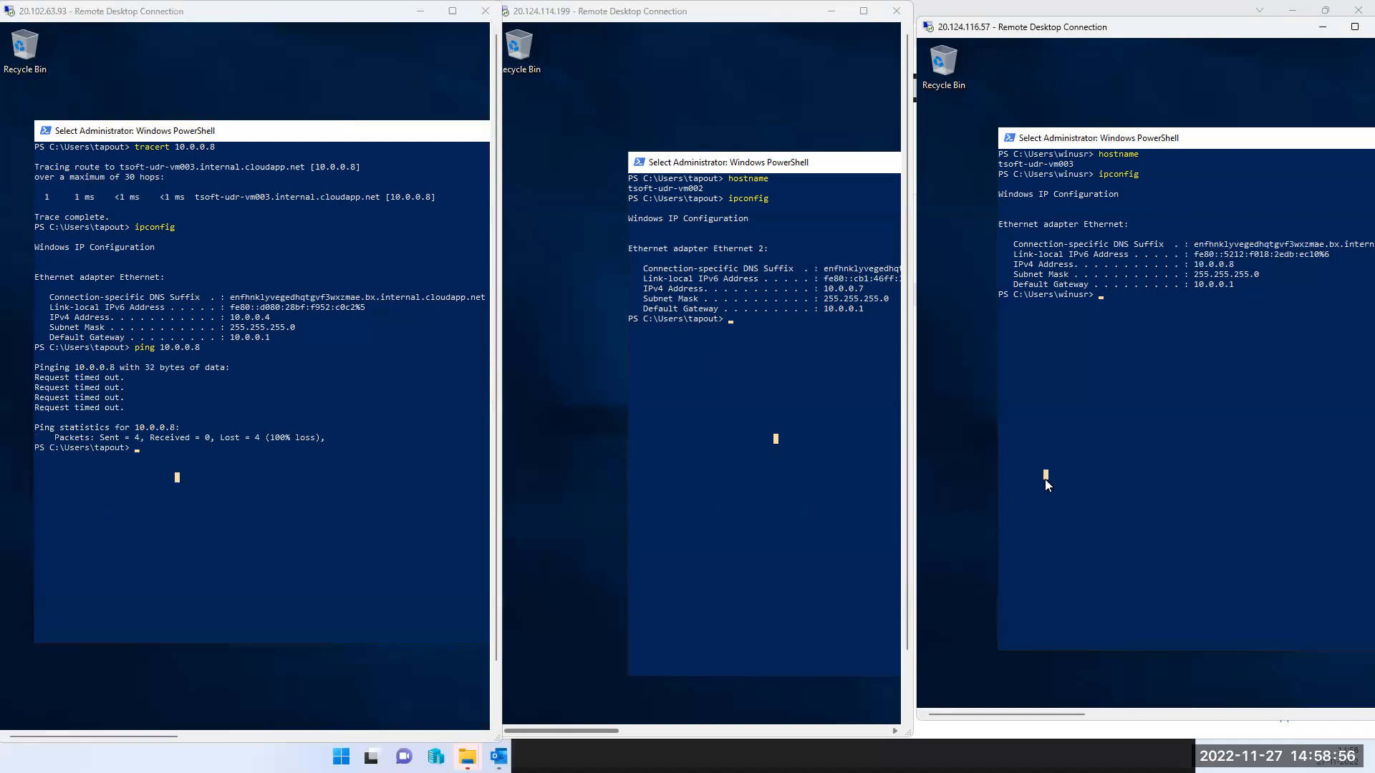
left_click(681, 467)
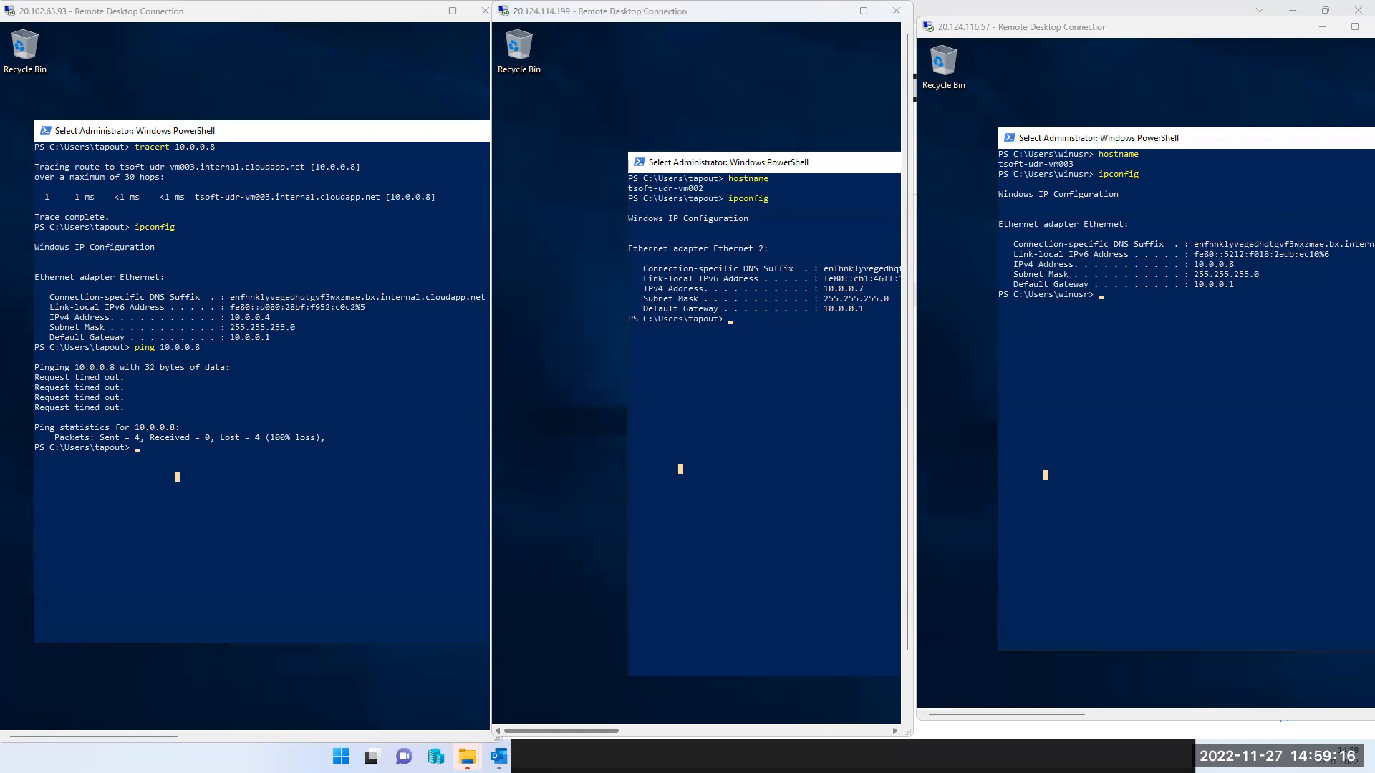
Step: Switch to the Azure portal and open the IP configurations of tsoft-udr-vm002's network interface
key("alt+Tab")
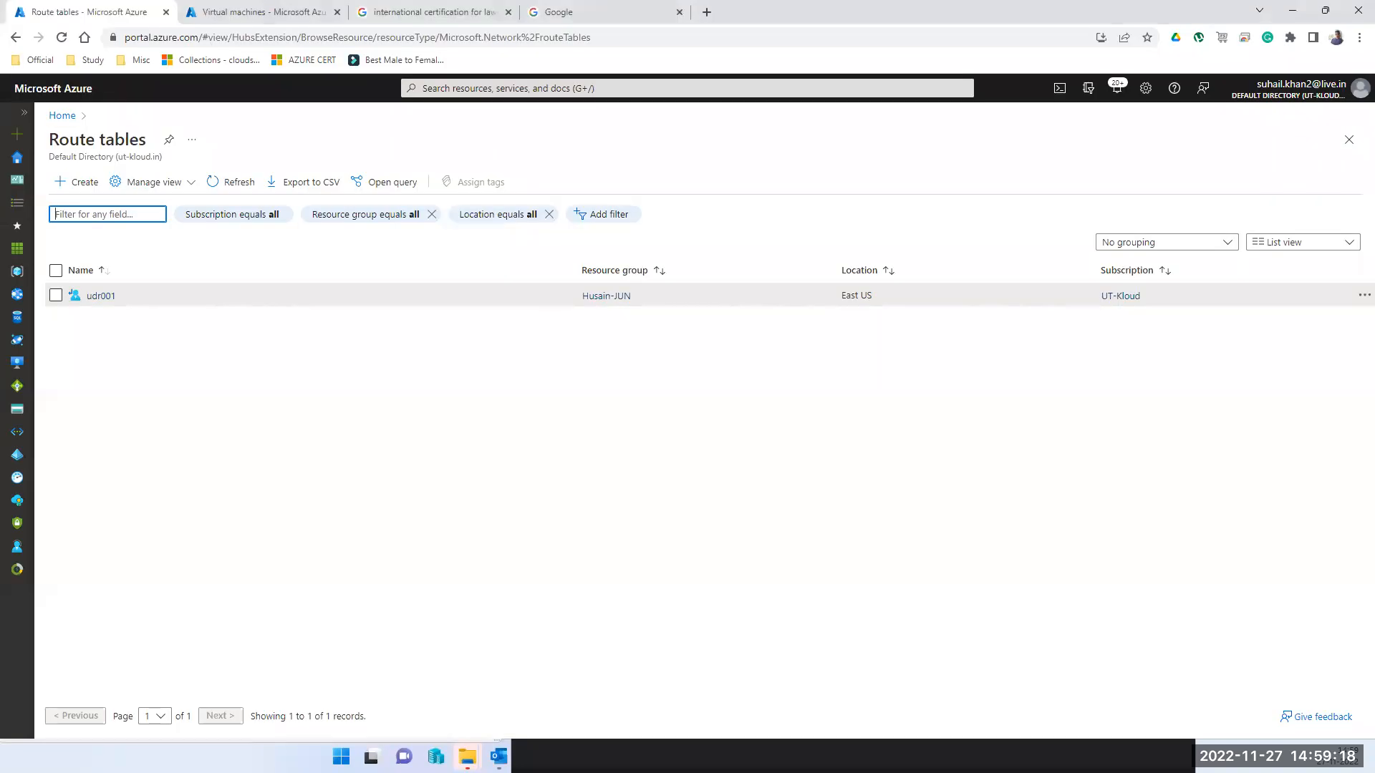
left_click(598, 91)
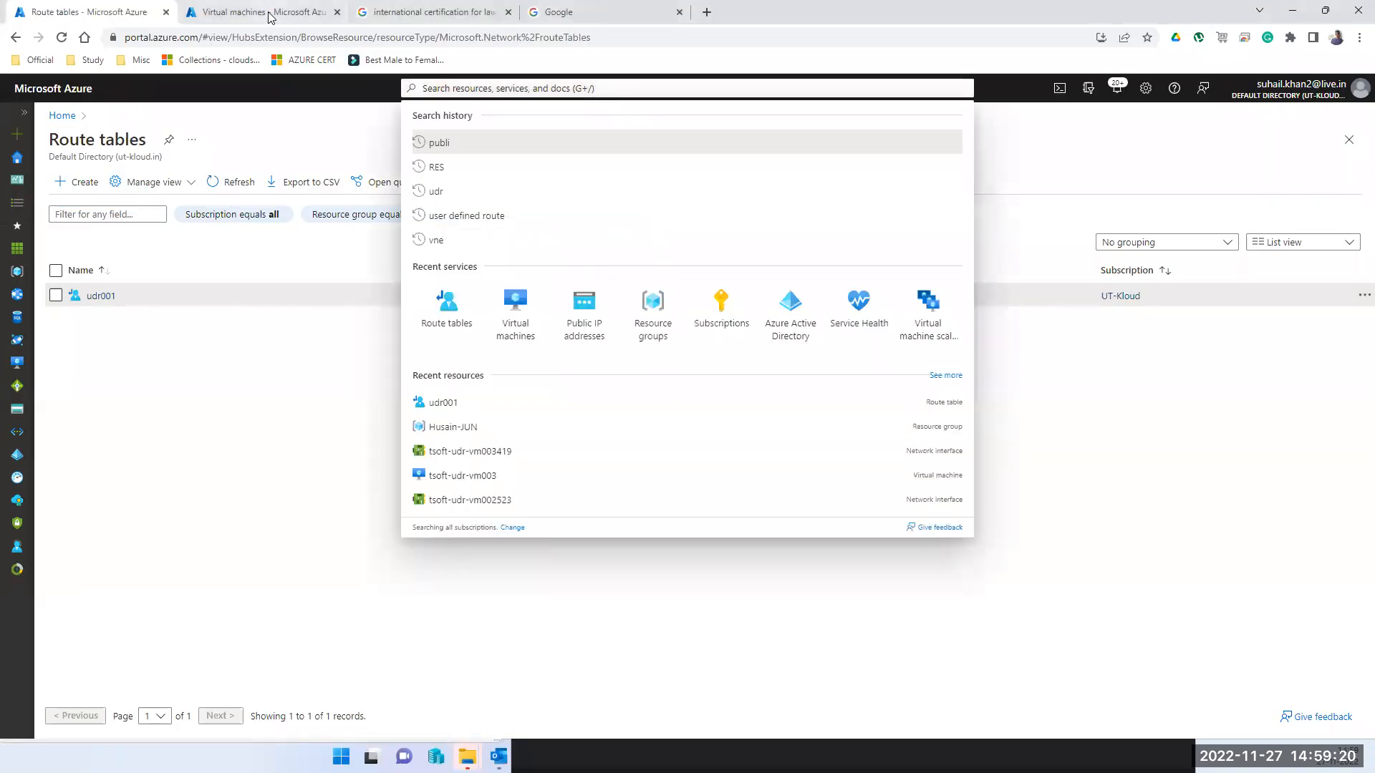
left_click(264, 12)
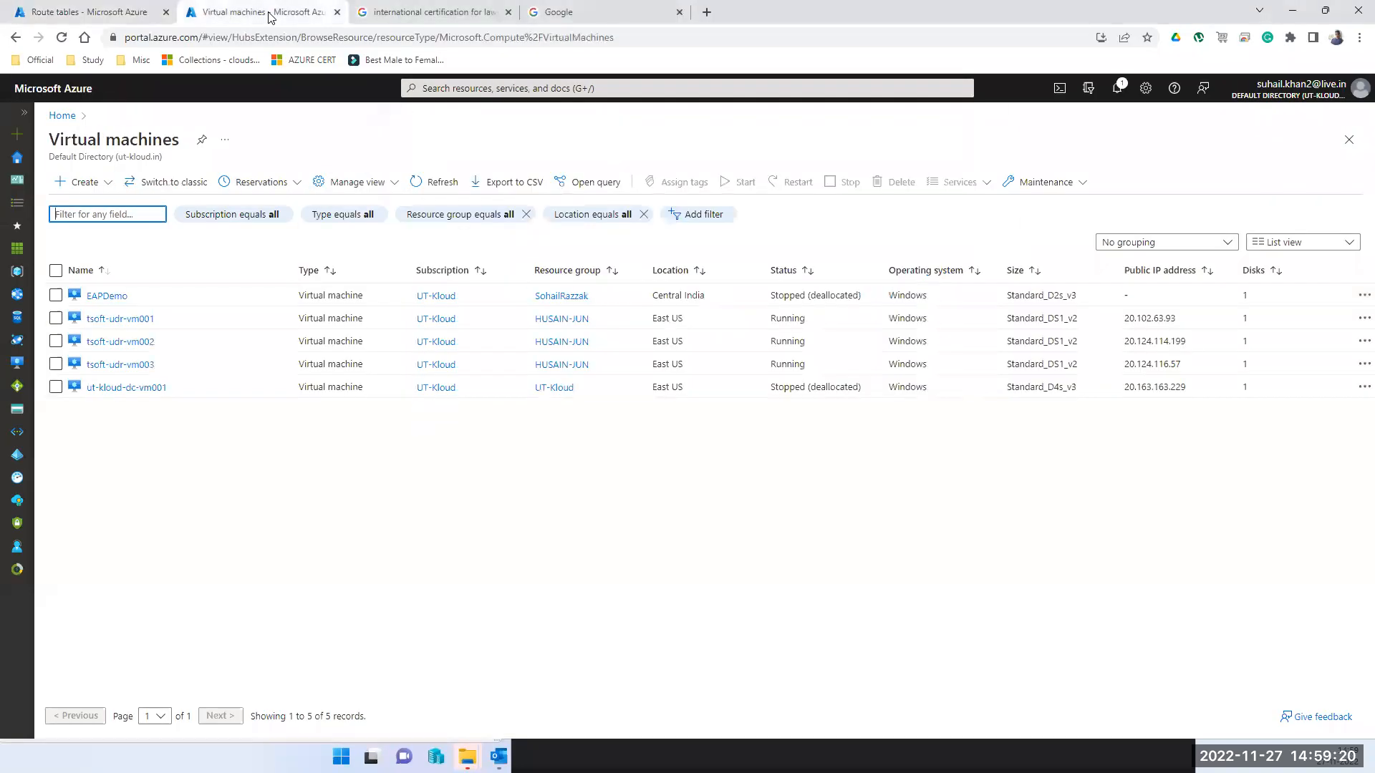
left_click(120, 343)
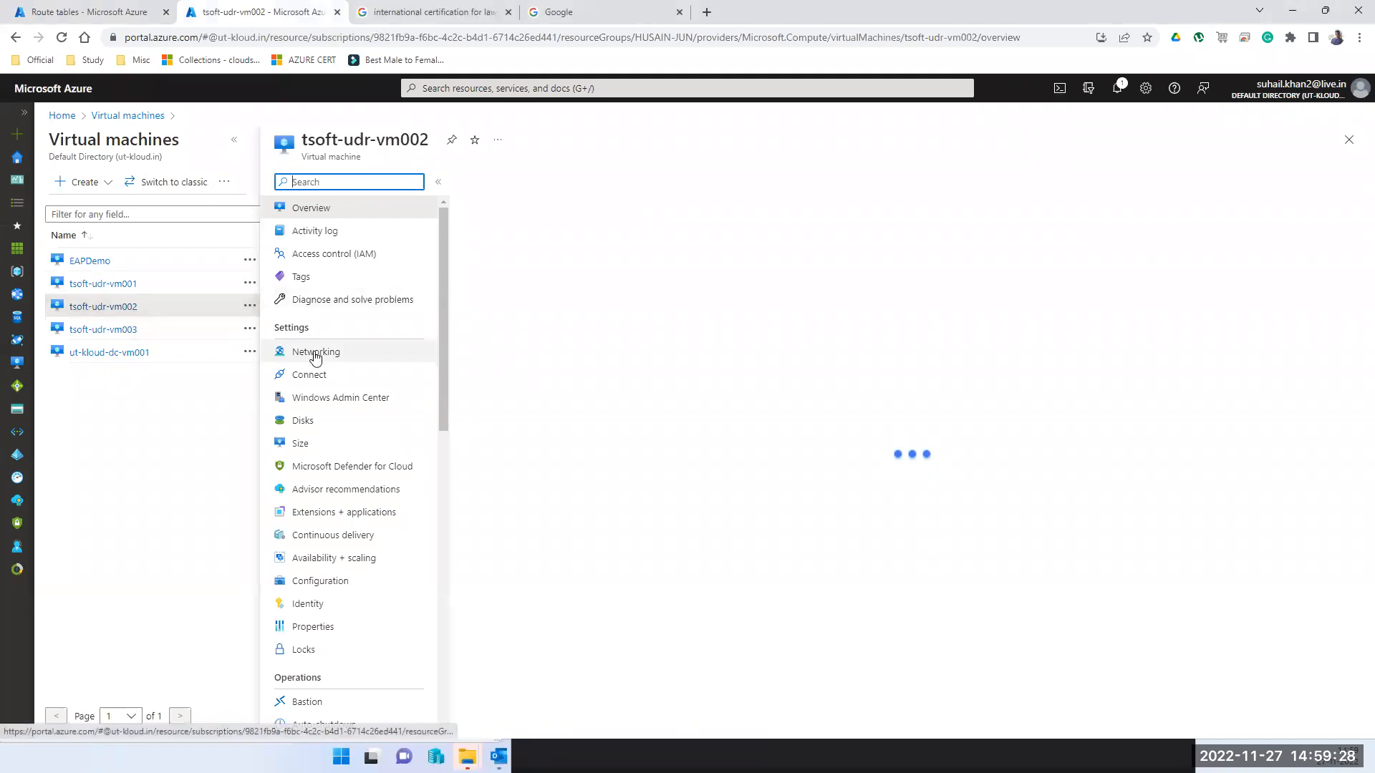
left_click(316, 354)
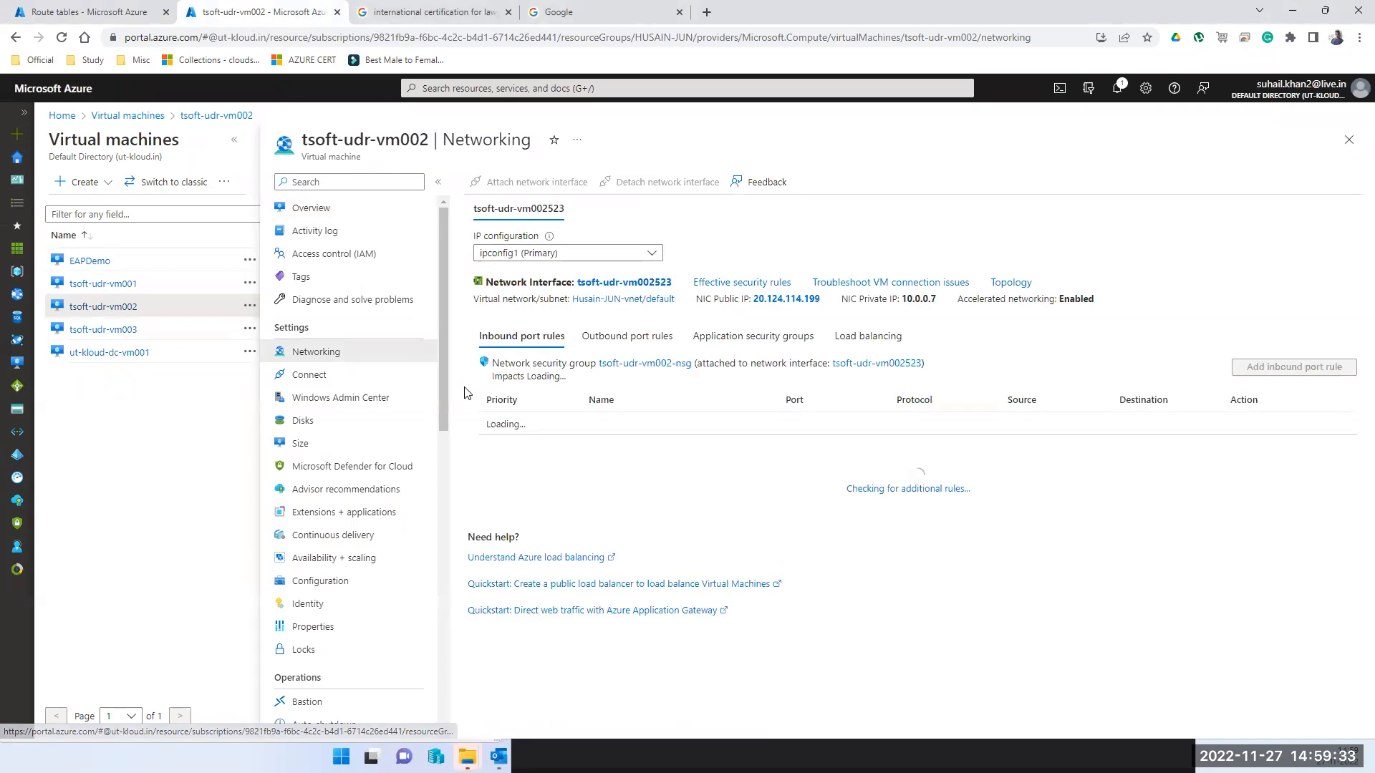
left_click(600, 285)
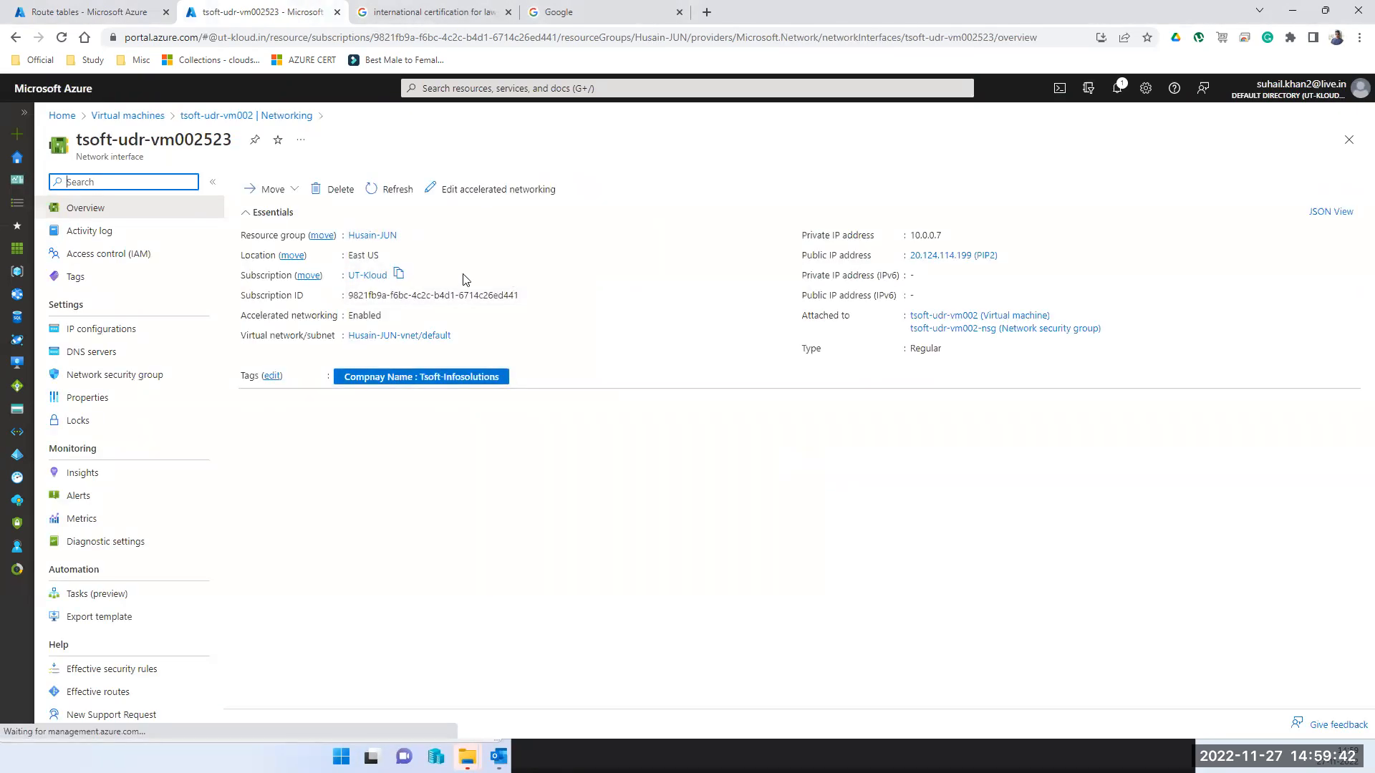
left_click(96, 334)
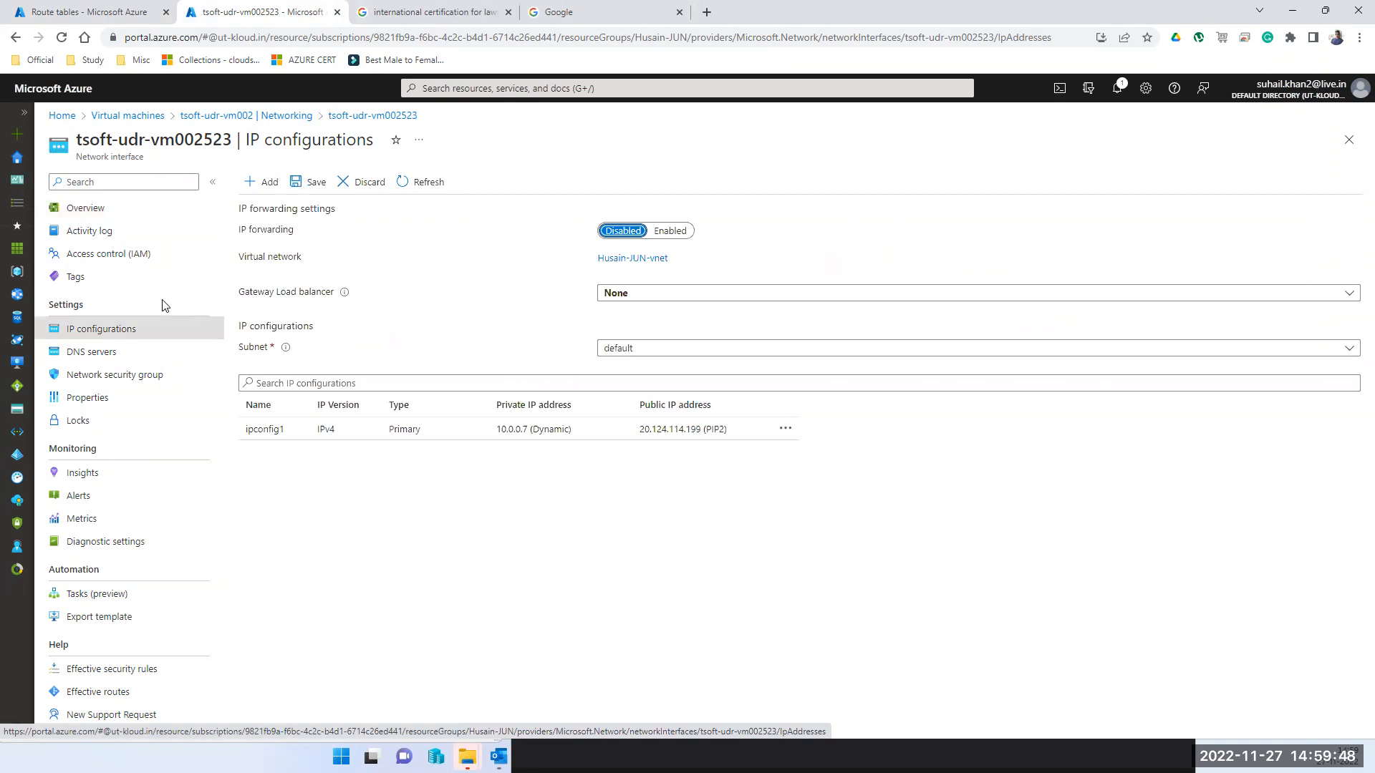
Step: Enable IP forwarding on the network interface and save the change
triple_click(279, 232)
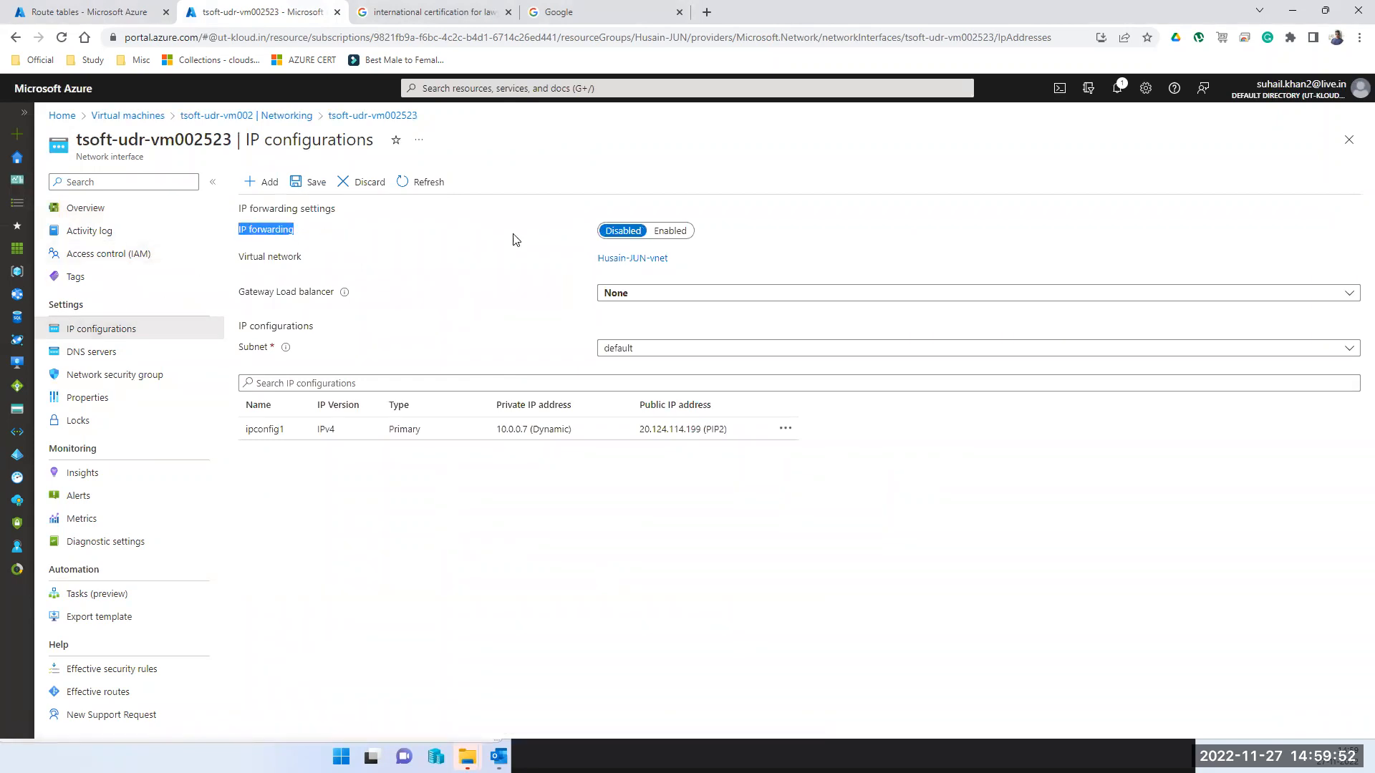
left_click(671, 231)
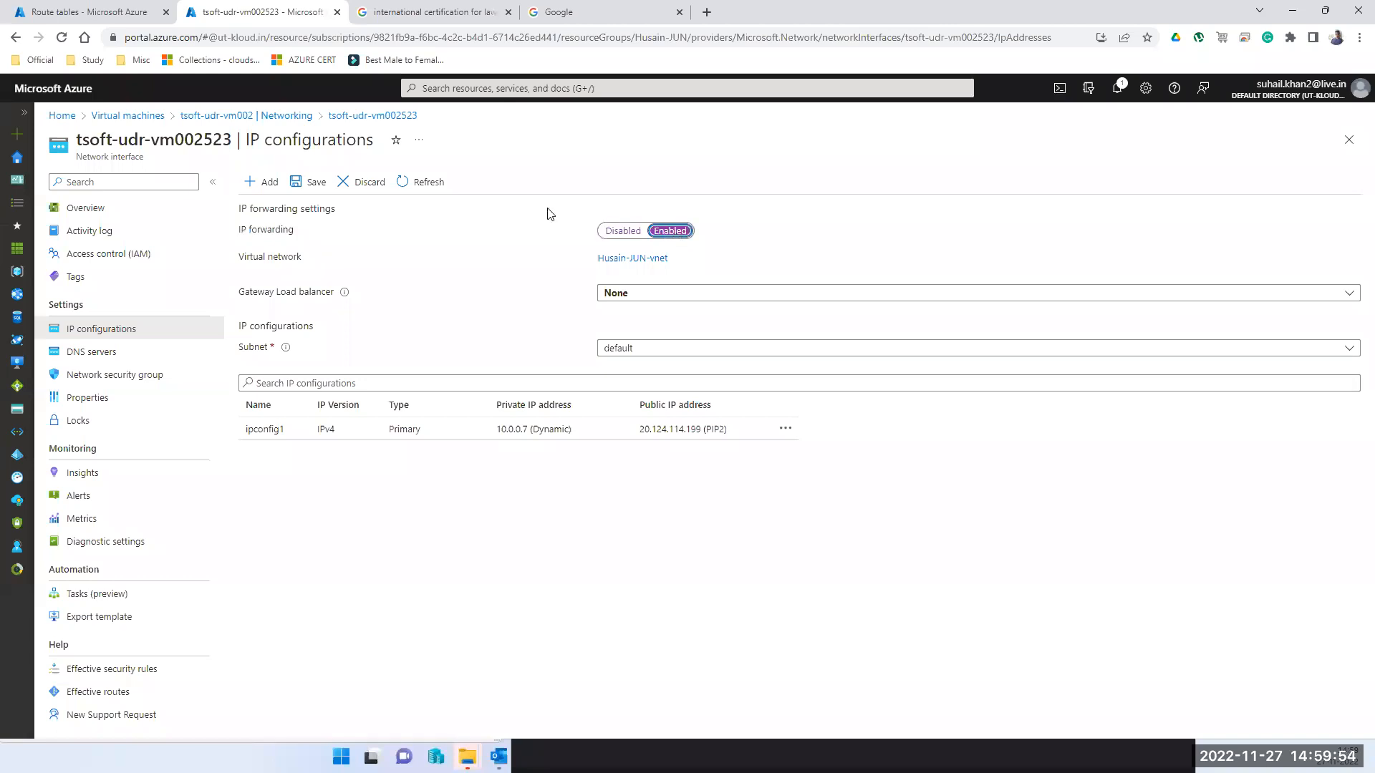
left_click(312, 186)
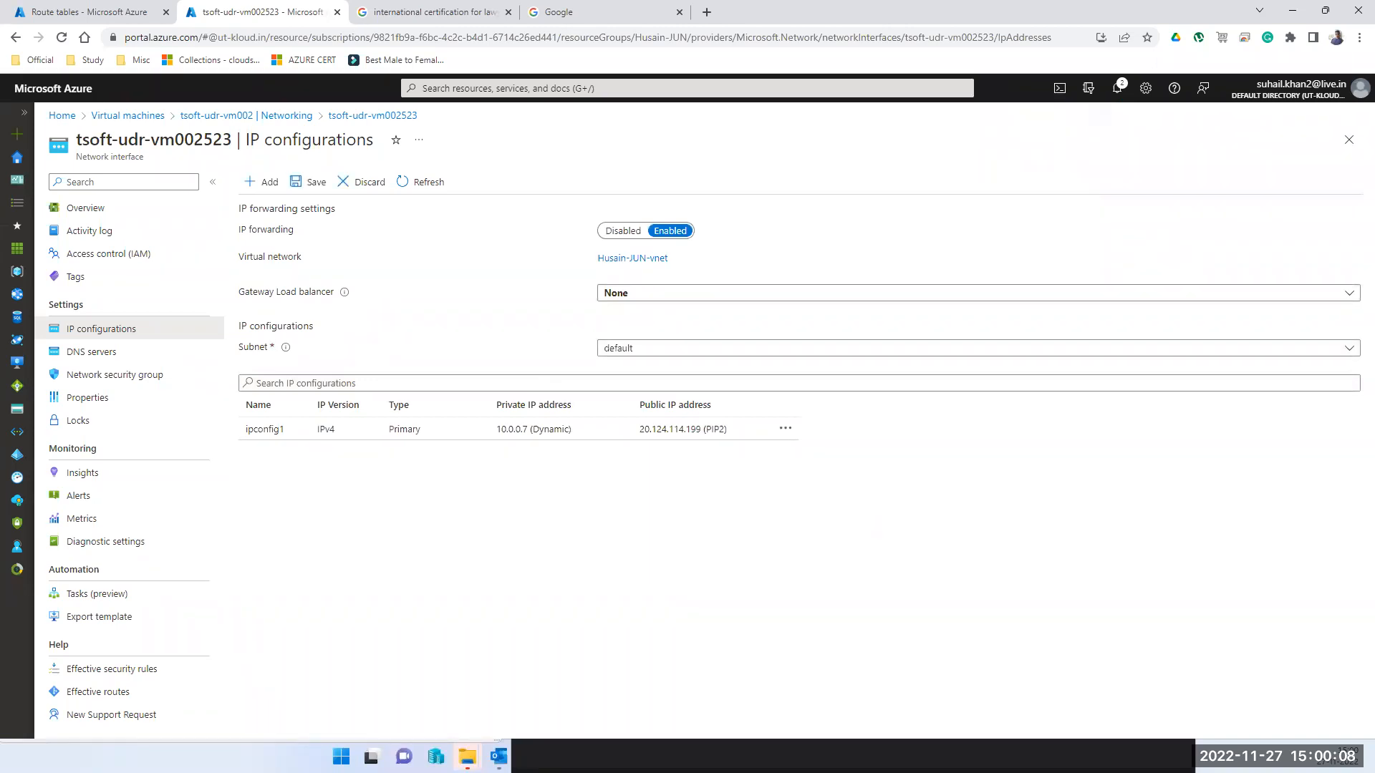
Step: Bring back the three VM Remote Desktop sessions and repeat the ping to 10.0.0.8 from VM001
key("alt+Tab")
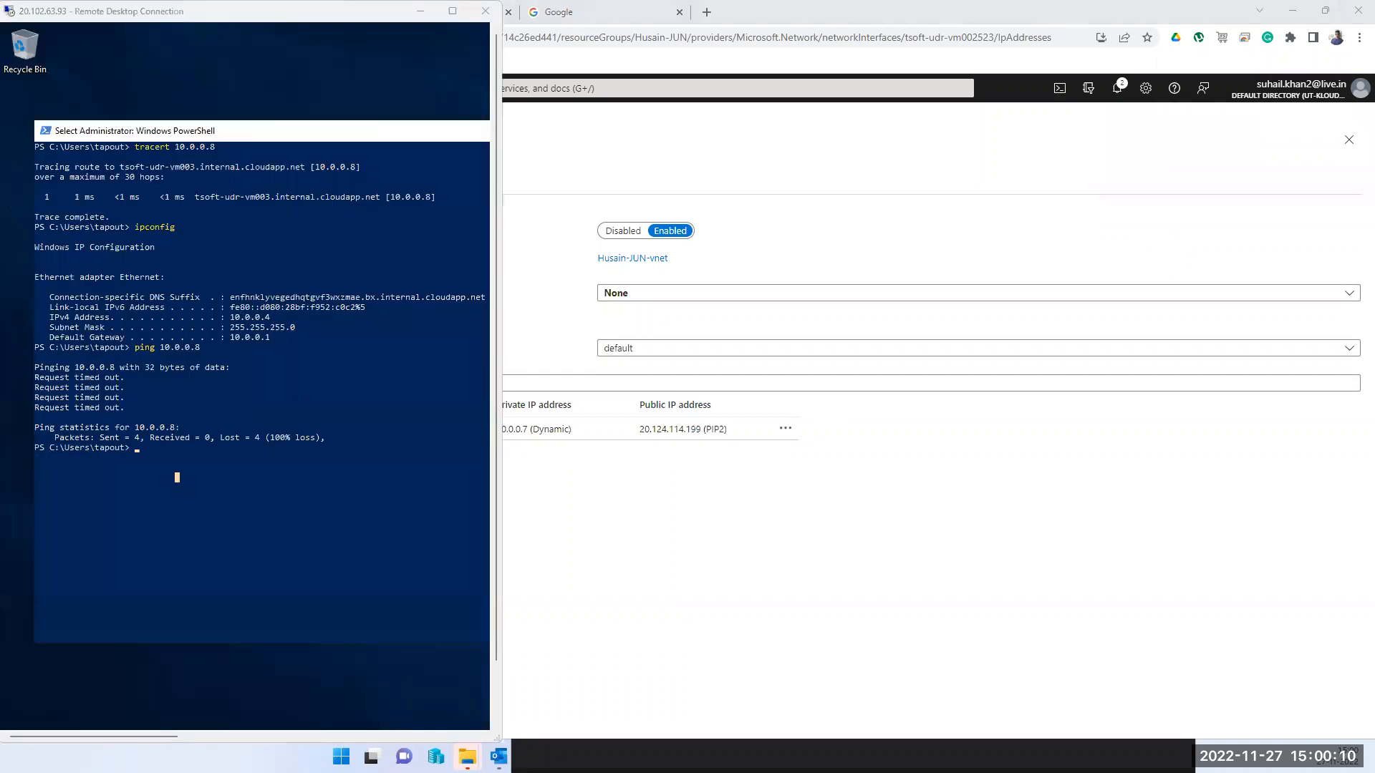
key("alt+Tab")
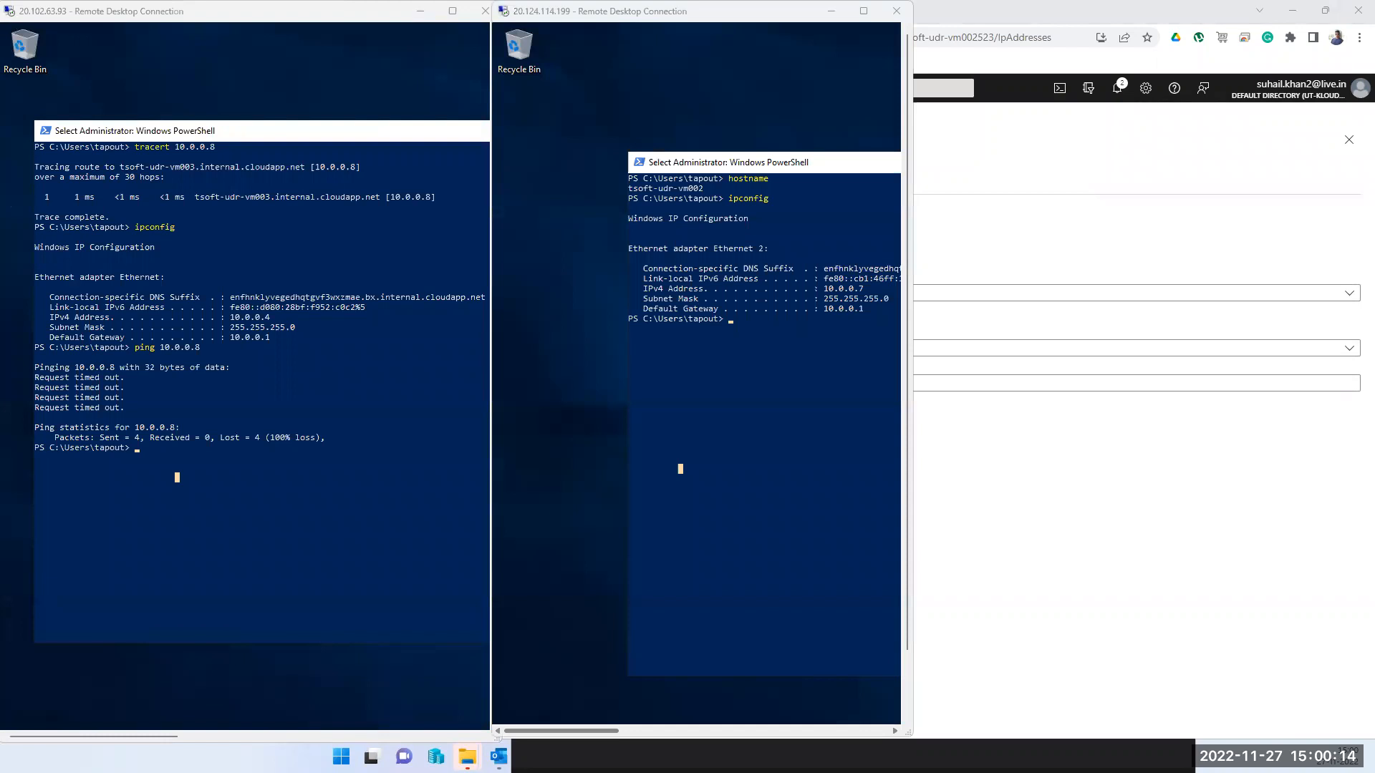
key("alt+Tab")
left_click(298, 530)
key("Up")
key("Return")
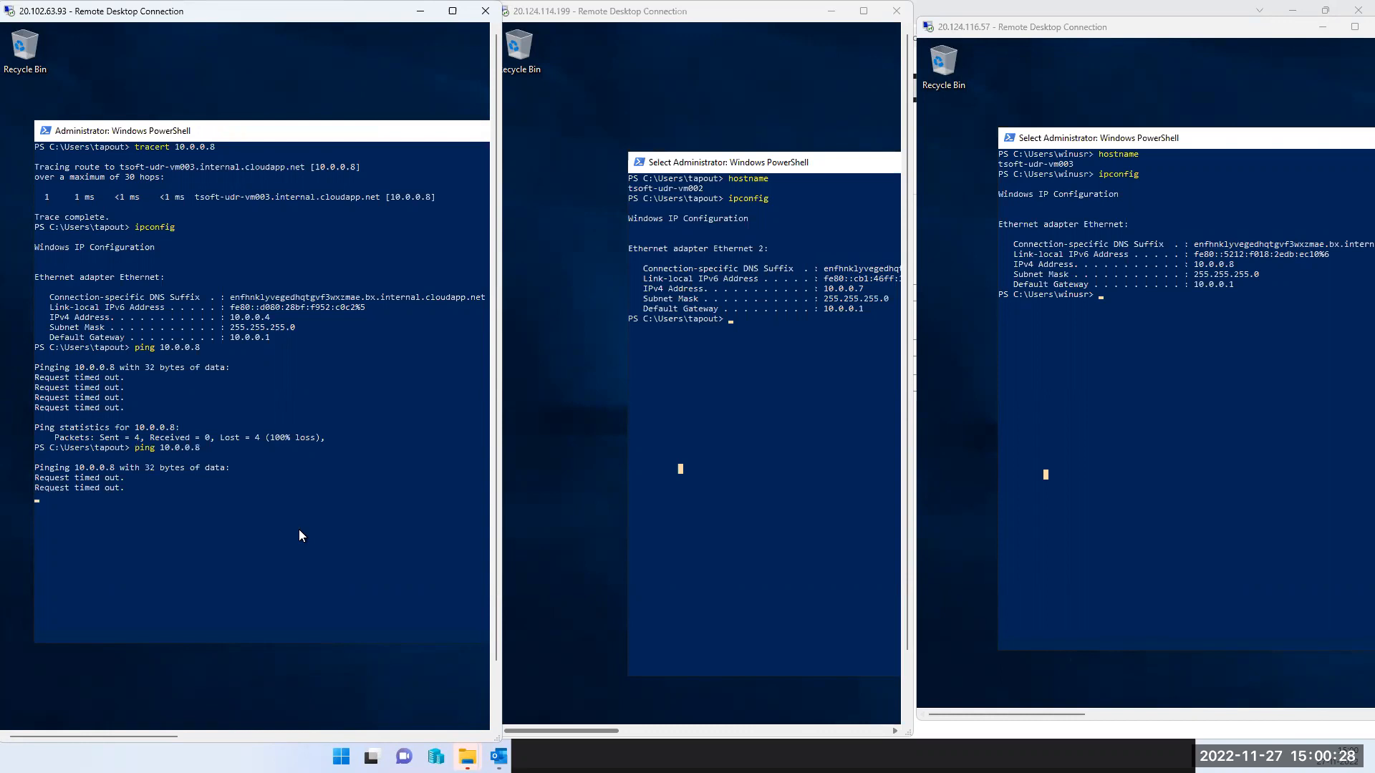
Step: Stop the running ping, clear the PowerShell output on all three VMs, and return to VM001's session
key("ctrl+c")
type("cls")
key("Return")
left_click(770, 454)
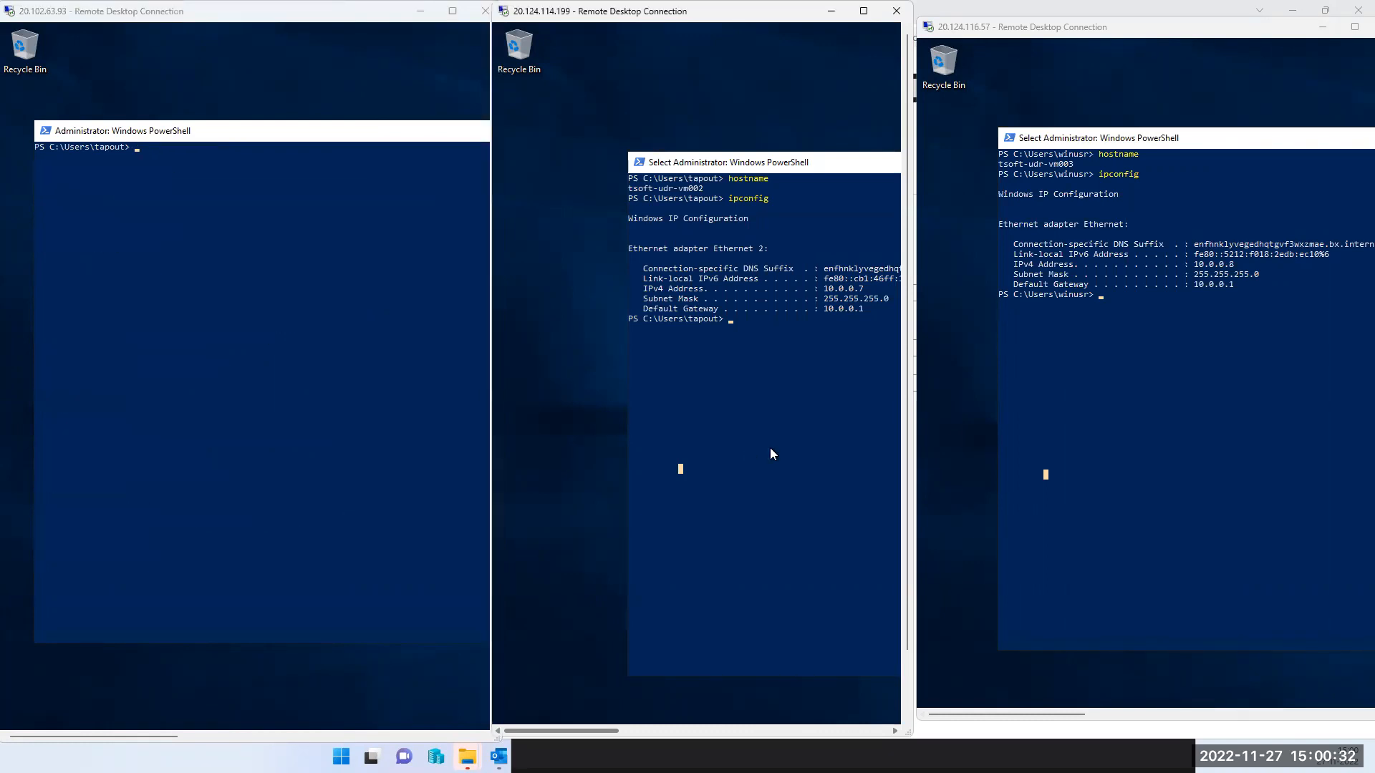
type("cls")
key("Return")
left_click(1081, 393)
type("cls")
key("Return")
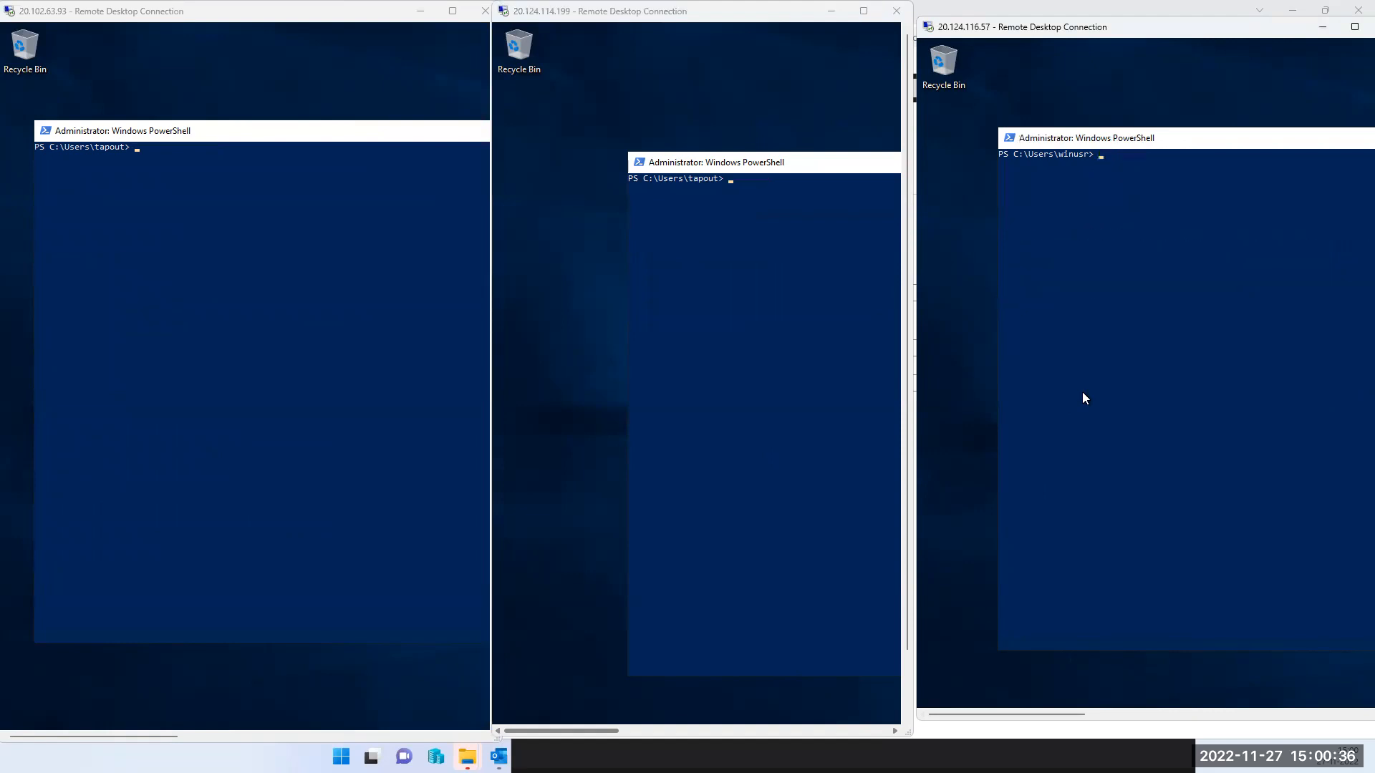
left_click(170, 195)
type("hos")
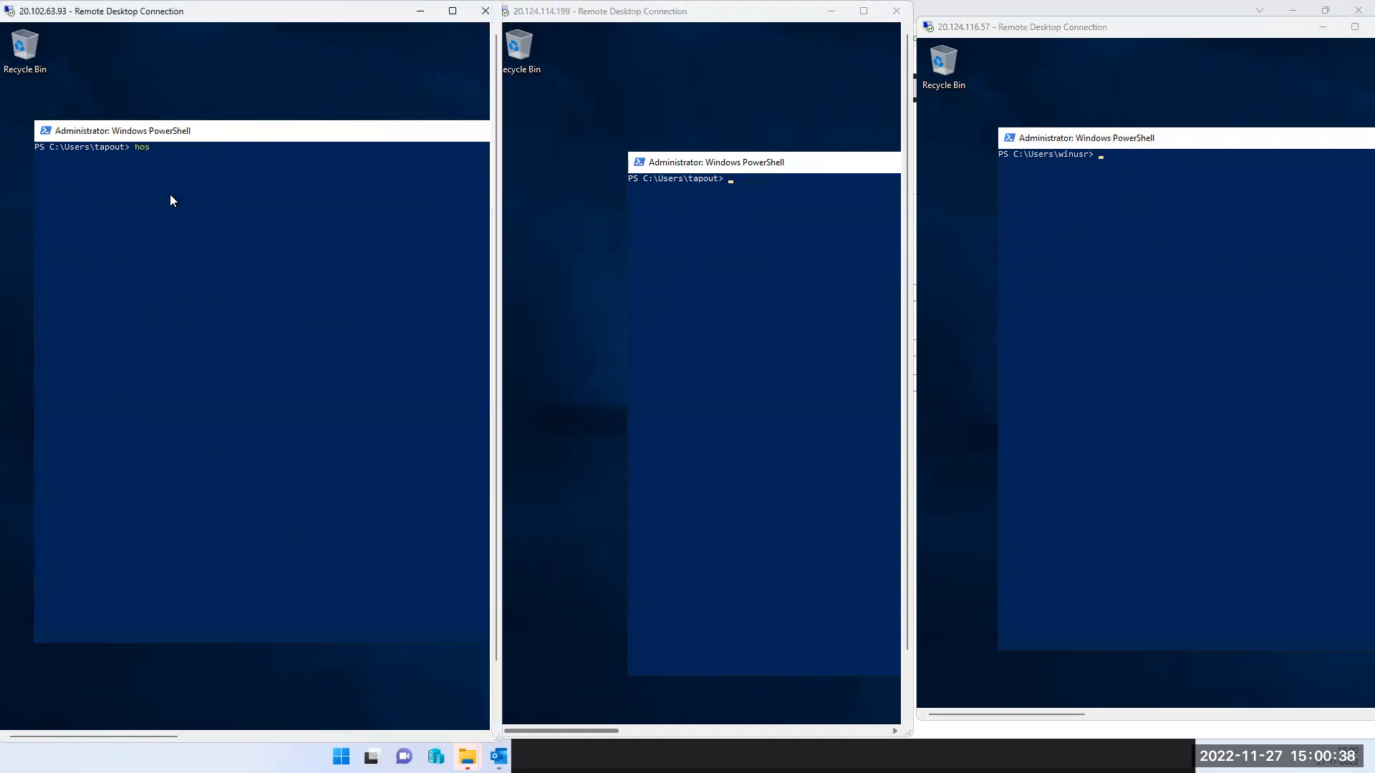
type("tanem")
key("Return")
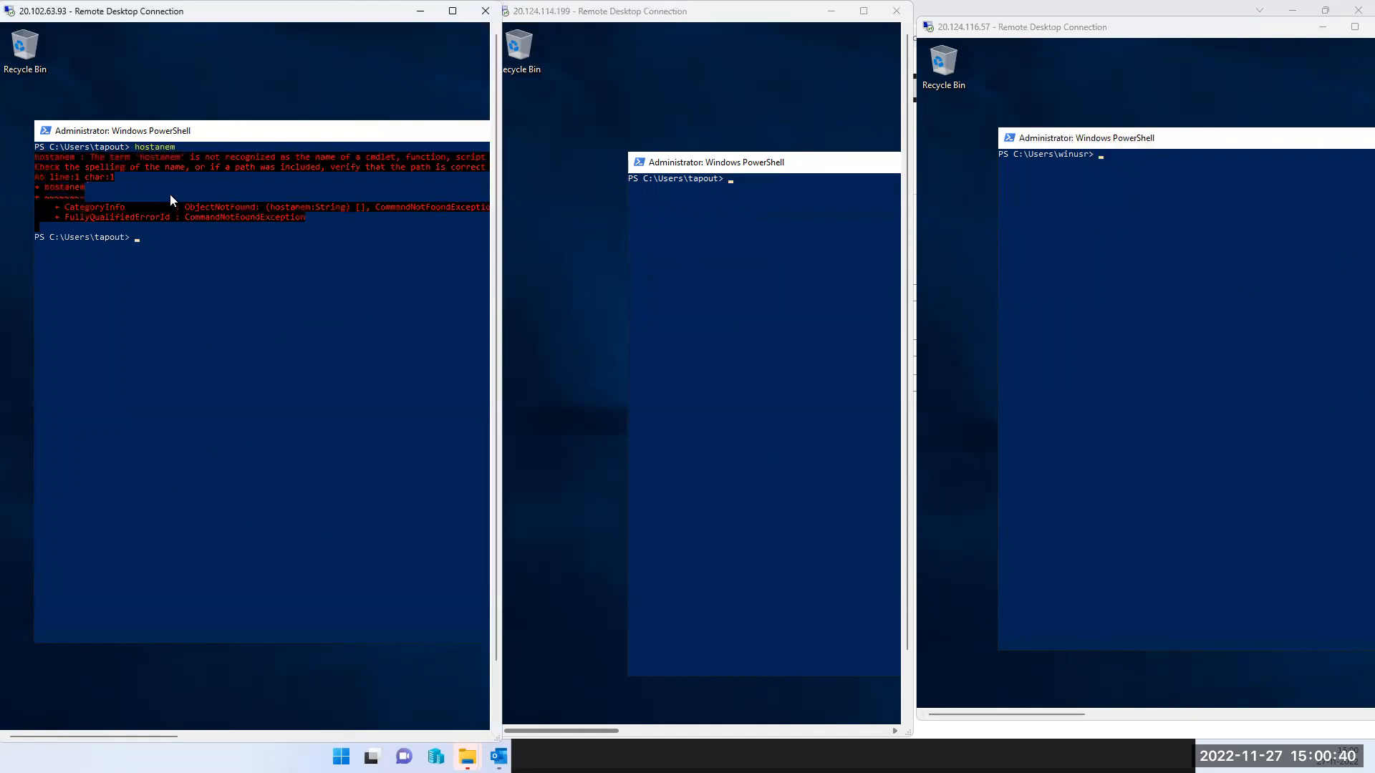
type("cls")
key("Return")
Step: Run hostname and ipconfig in PowerShell on VM001 to identify the machine and its address
type("h")
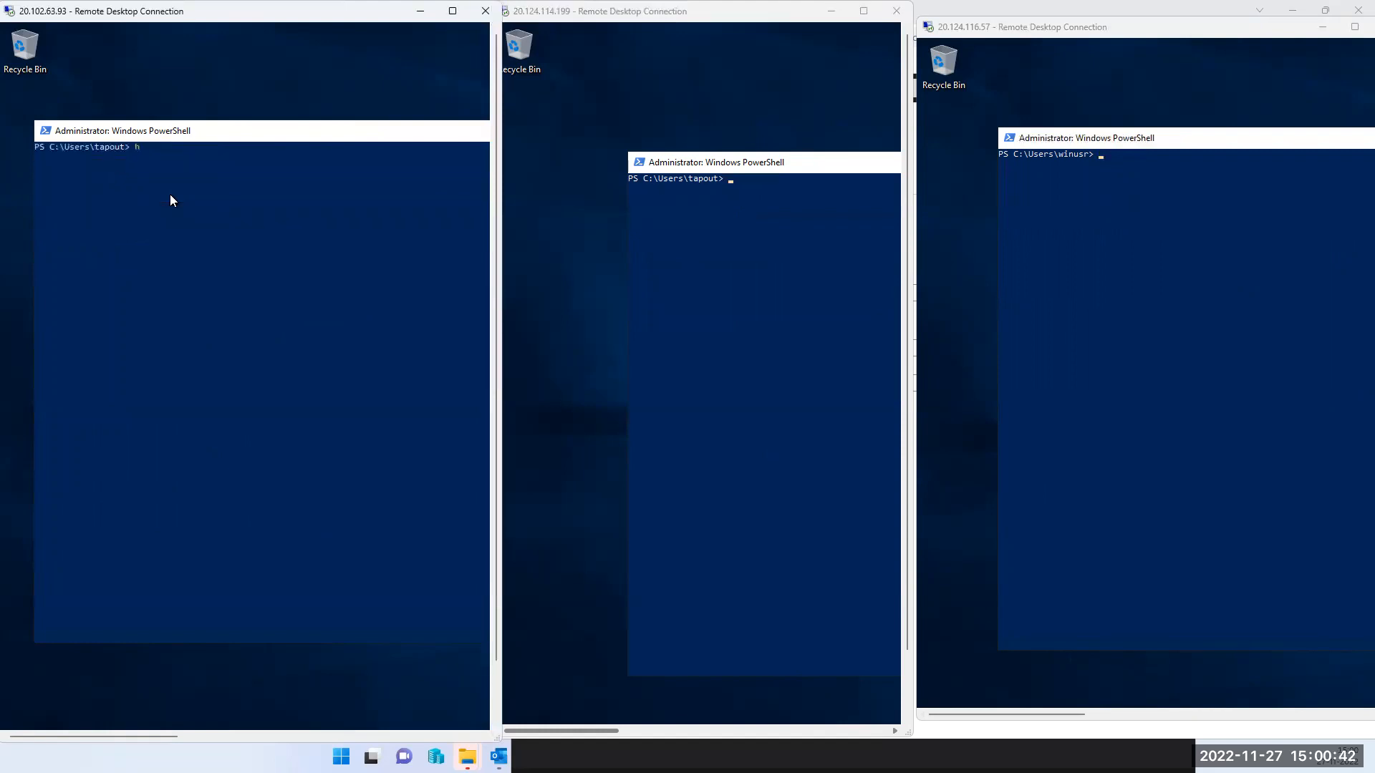
type("ostname")
key("Return")
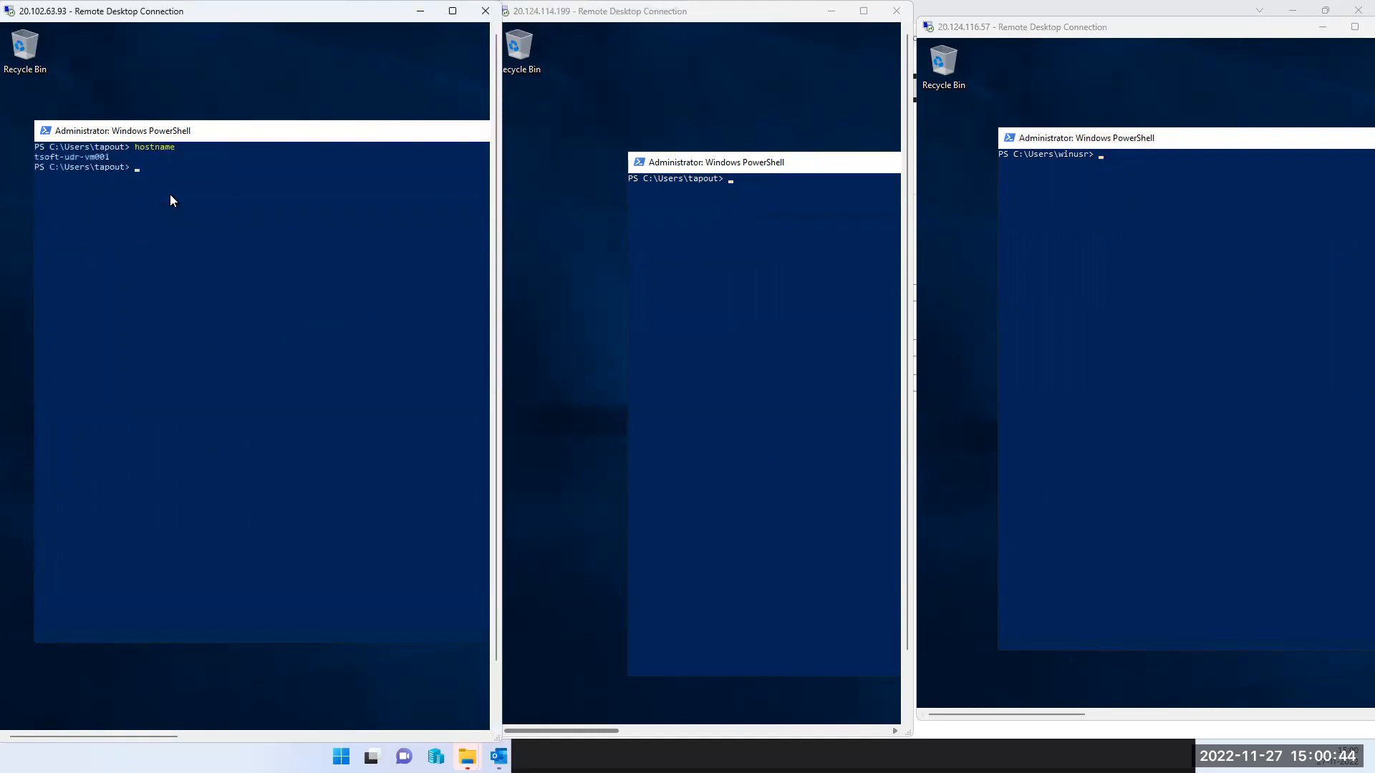
type("ipcondi")
key("BackSpace")
key("BackSpace")
key("BackSpace")
type("pconfig")
key("Return")
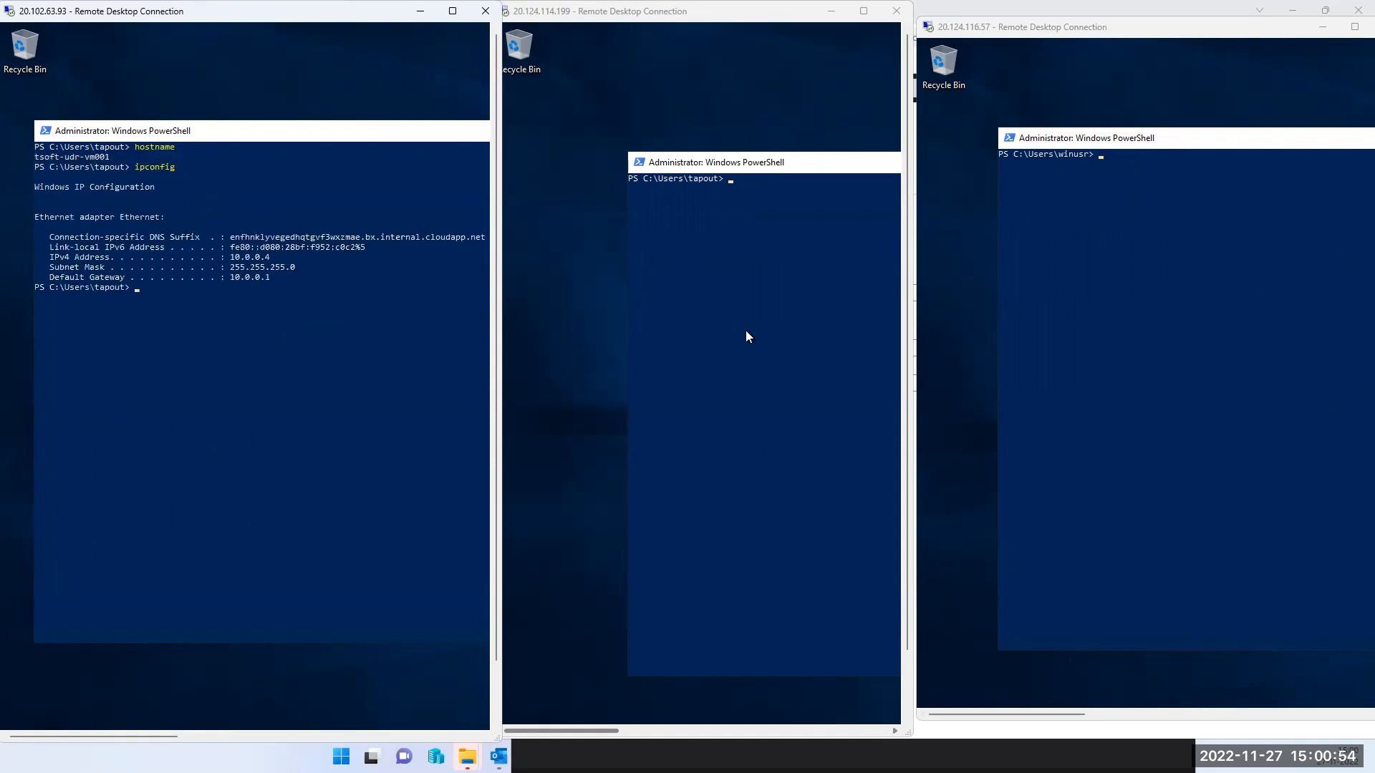
Step: Run hostname and ipconfig in PowerShell on VM002
left_click(745, 331)
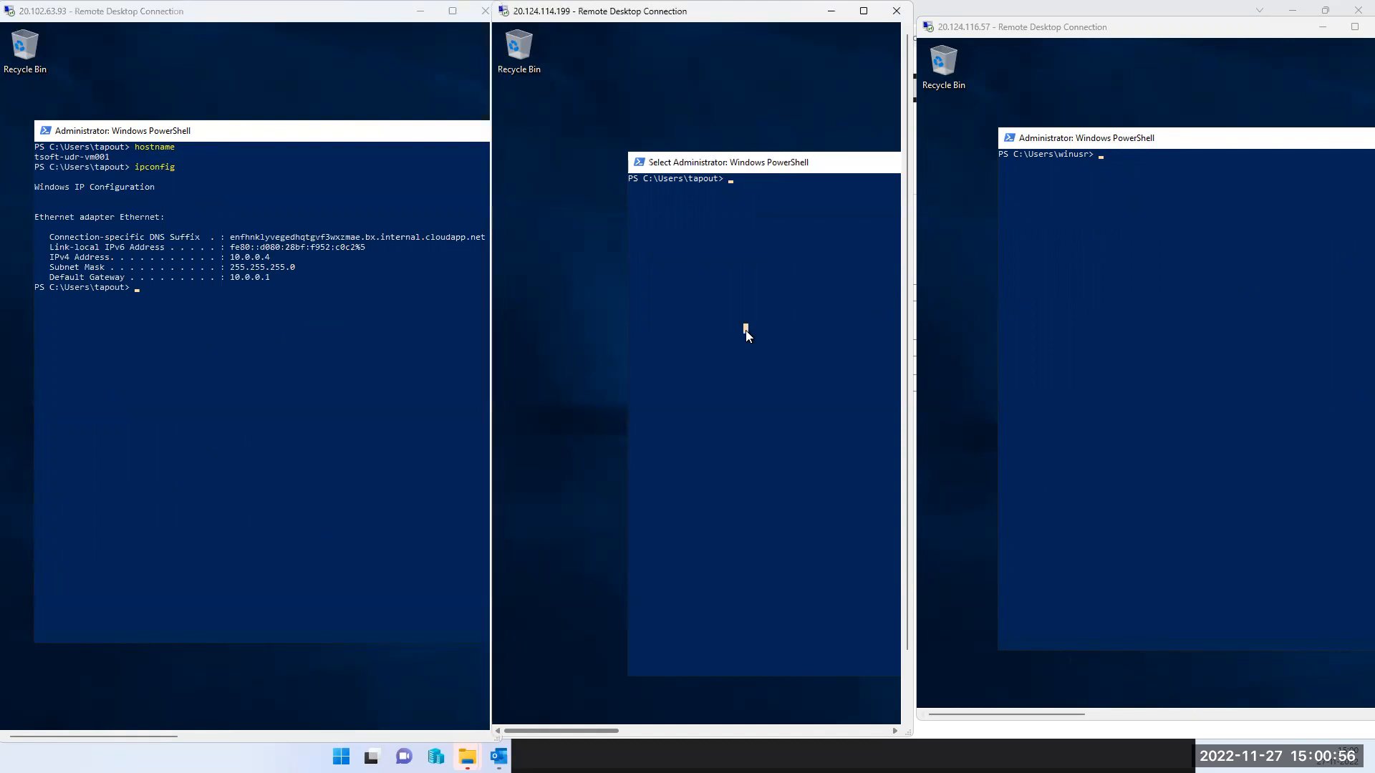
type("hostname")
key("Return")
type("ipconfig")
key("Return")
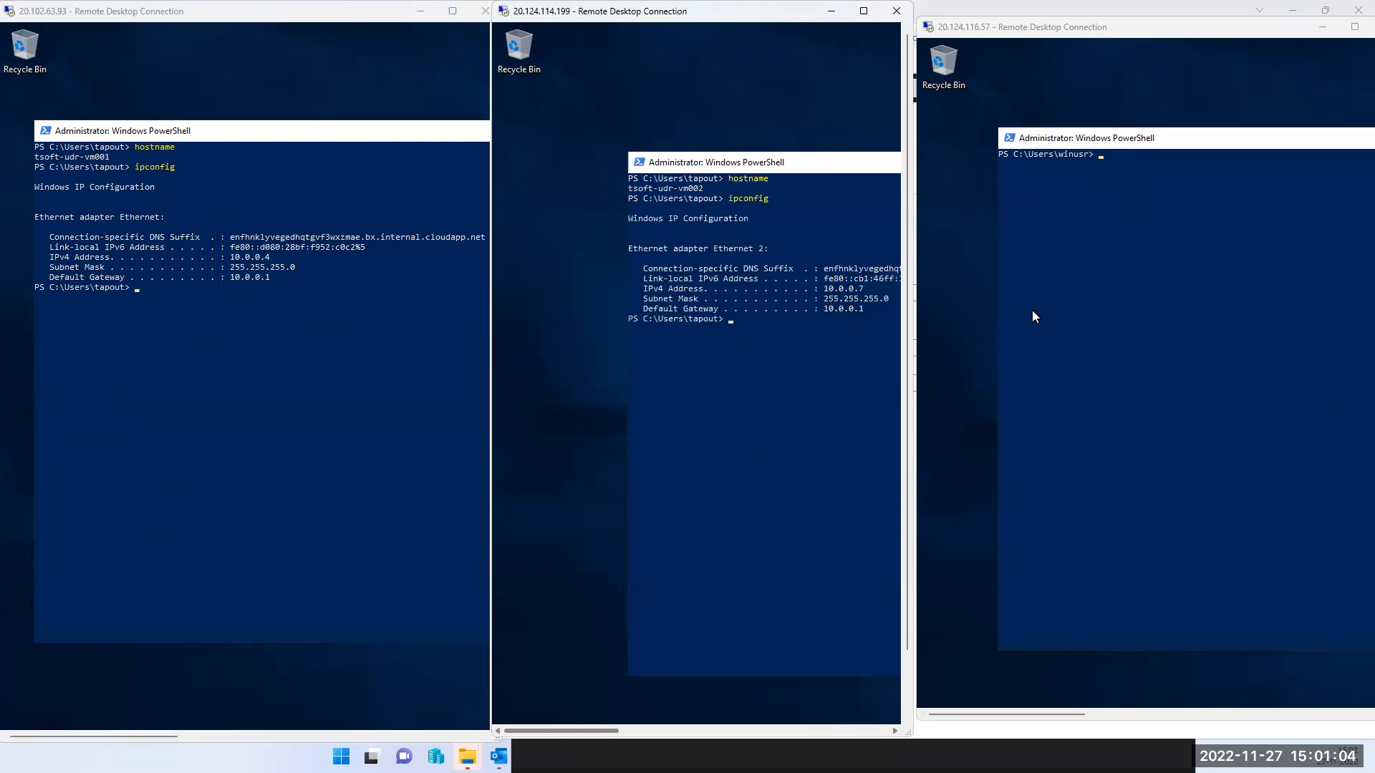
Step: Run hostname and ipconfig in PowerShell on VM003
left_click(1154, 295)
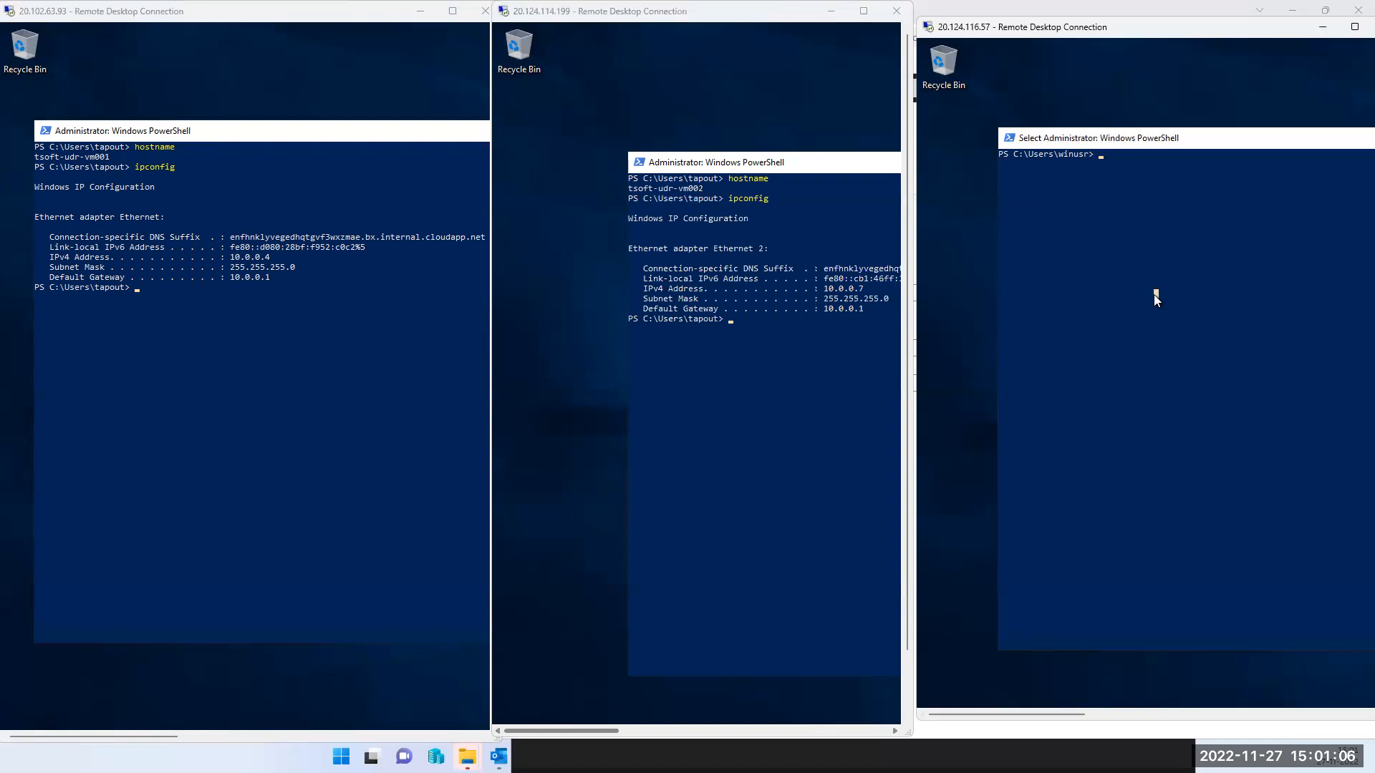
type("hostname")
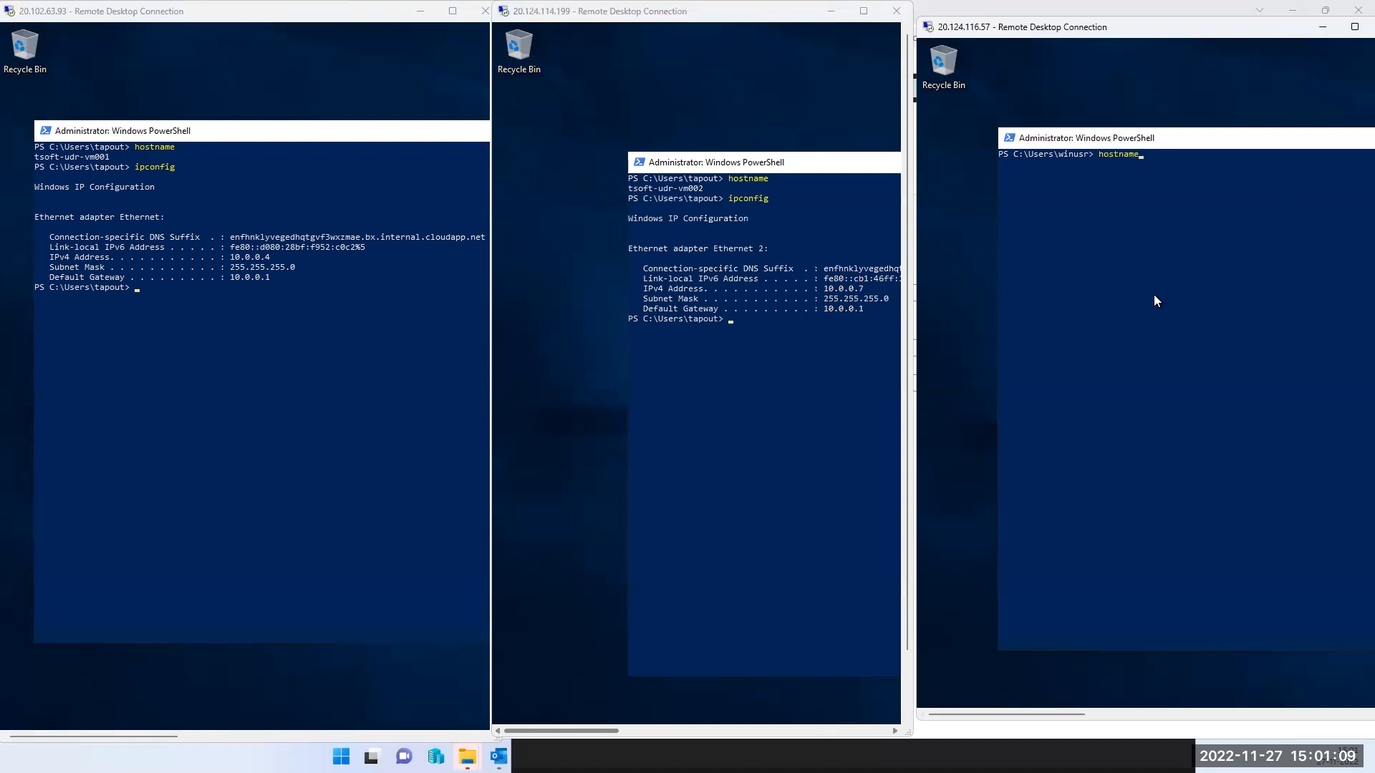
key("Return")
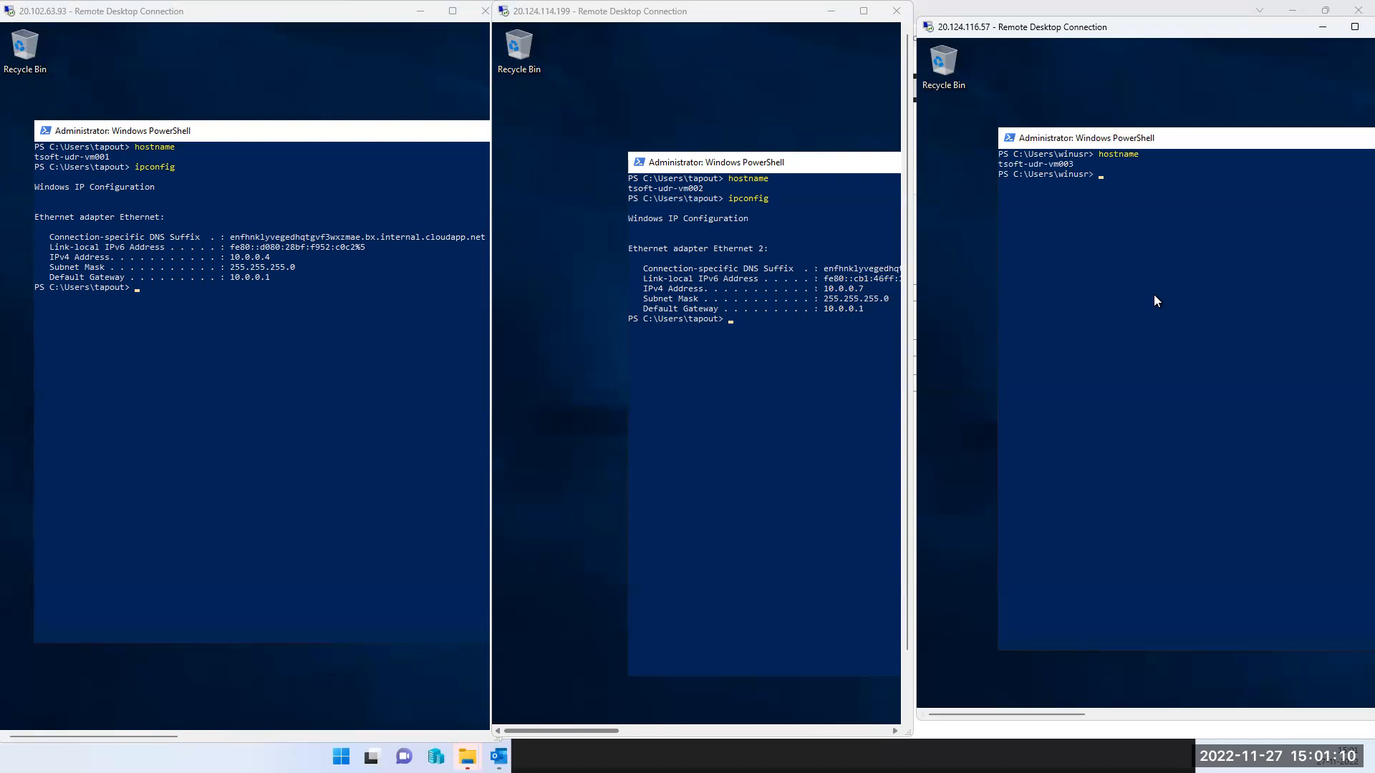
type("ipconfig")
key("Return")
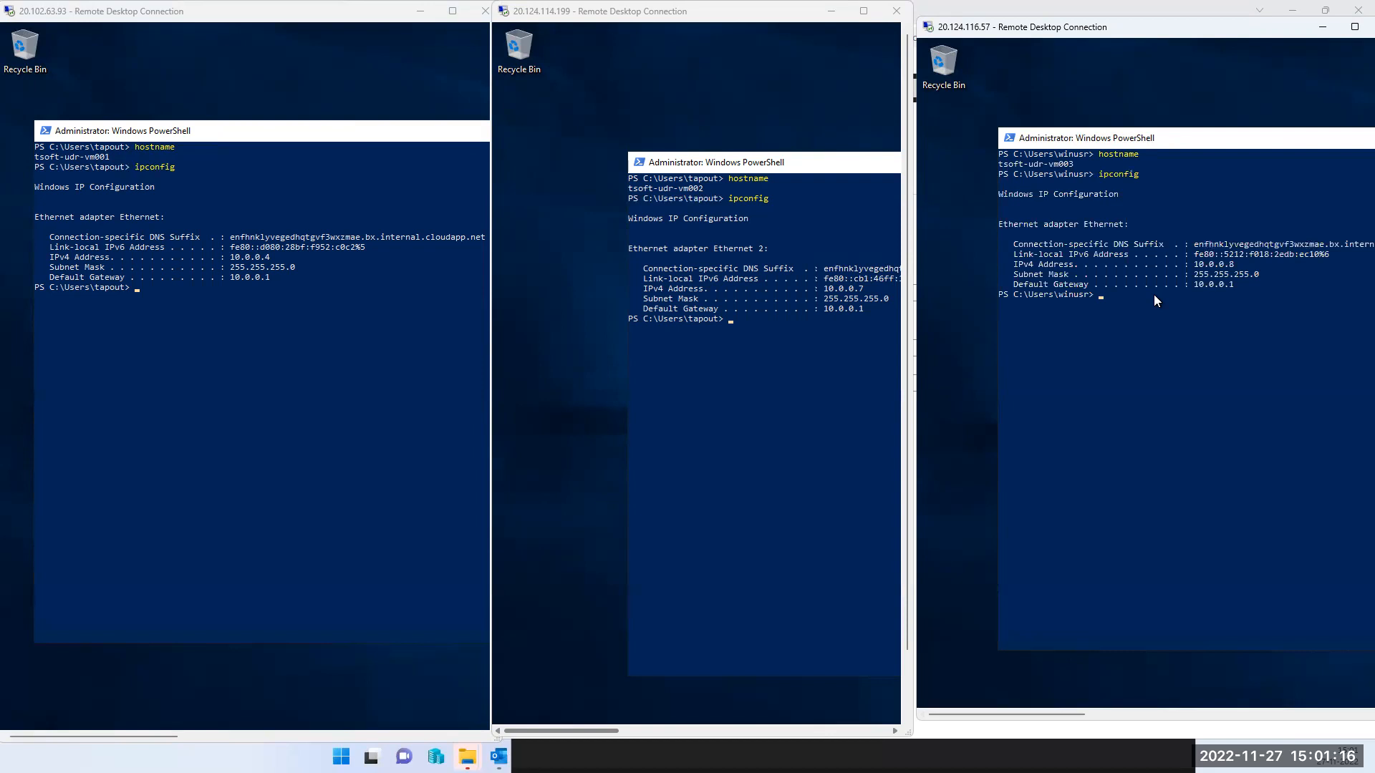
Step: Ping 10.0.0.8 from PowerShell on VM001, then interrupt the command
left_click(259, 369)
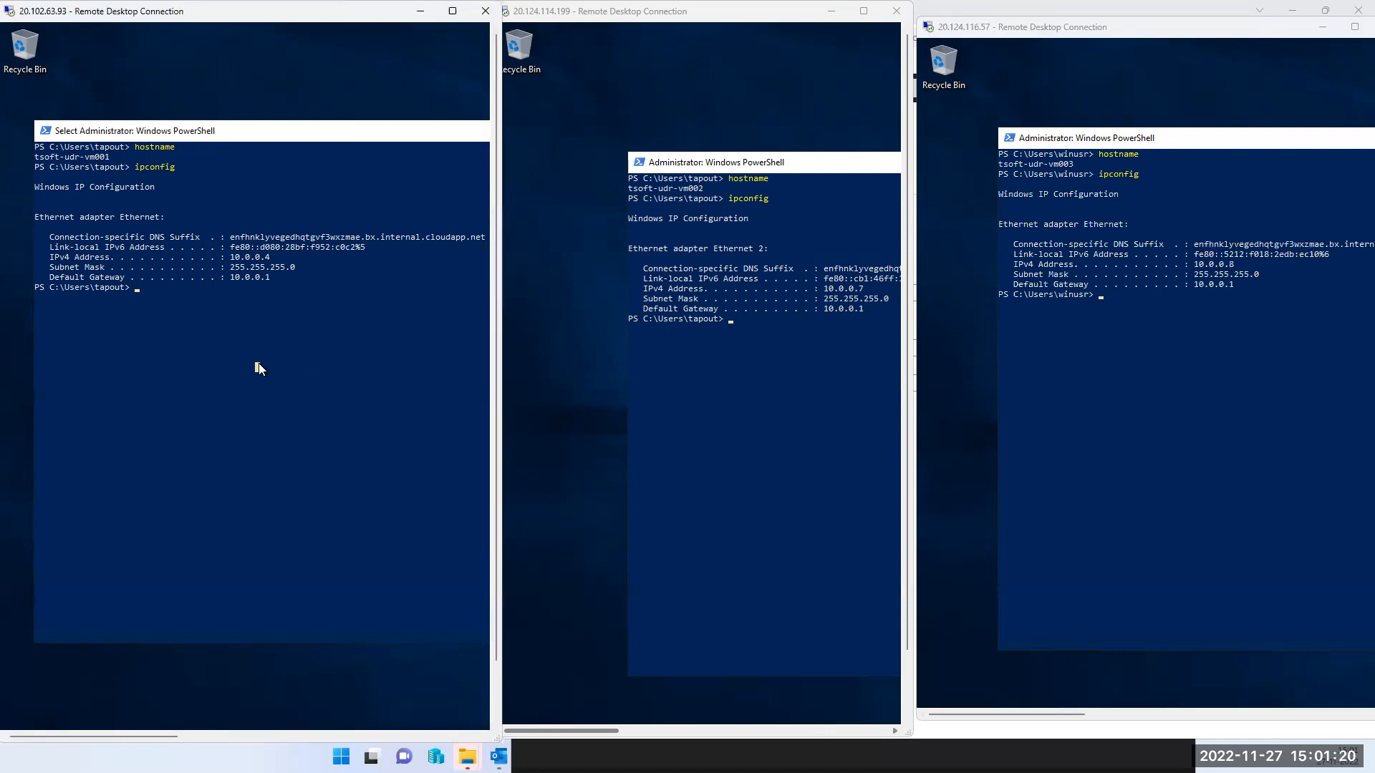
type("ping 10")
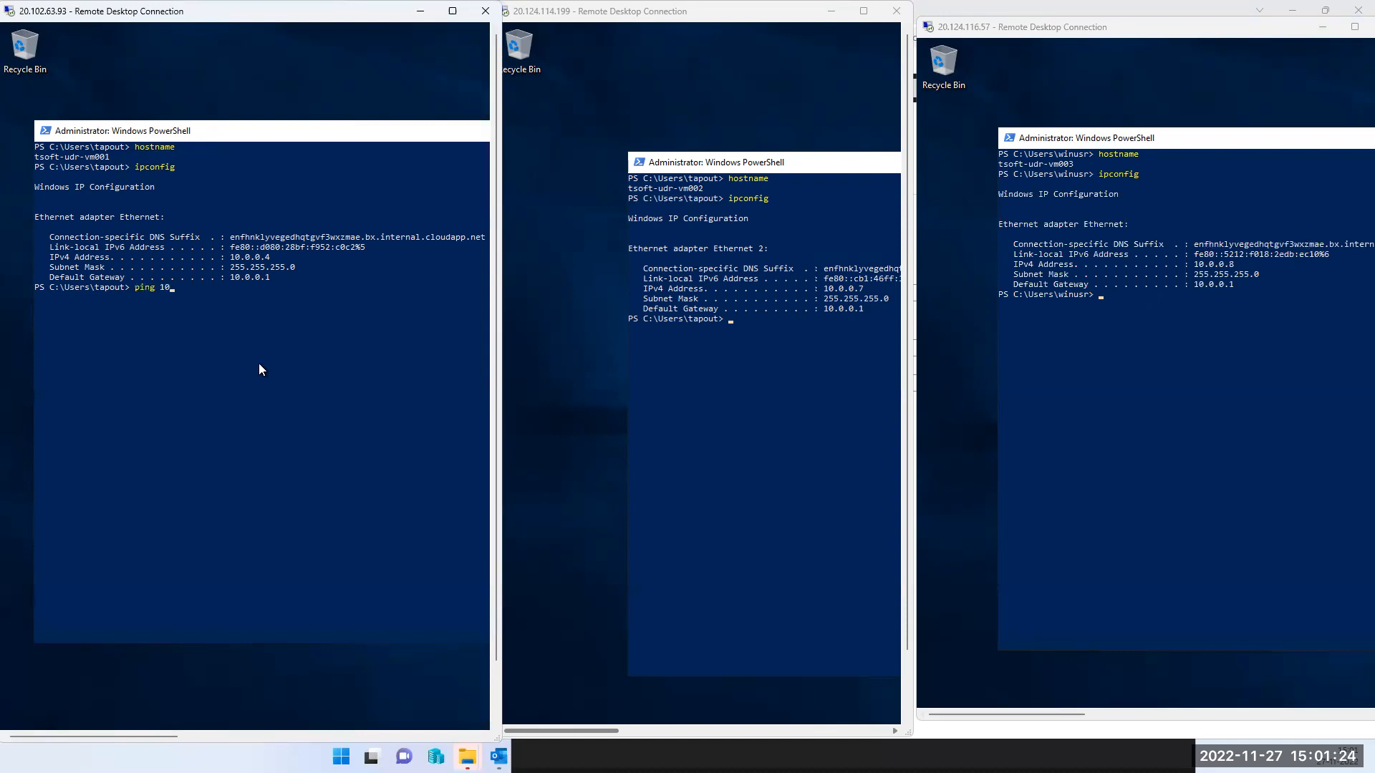
type(".0.0.8")
key("Return")
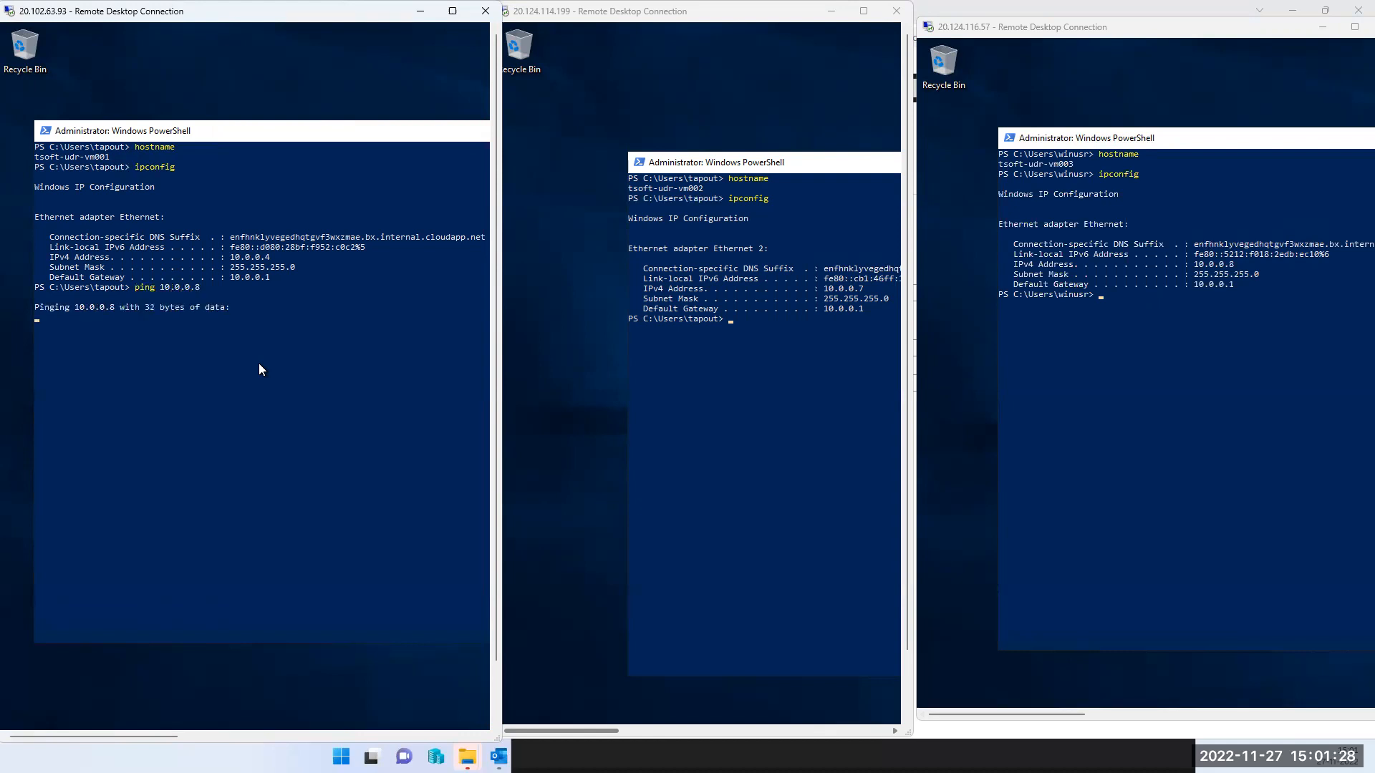
key("ctrl+c")
Step: Trace the route from VM001 to 10.0.0.8 with tracert
type("tracert 10.0")
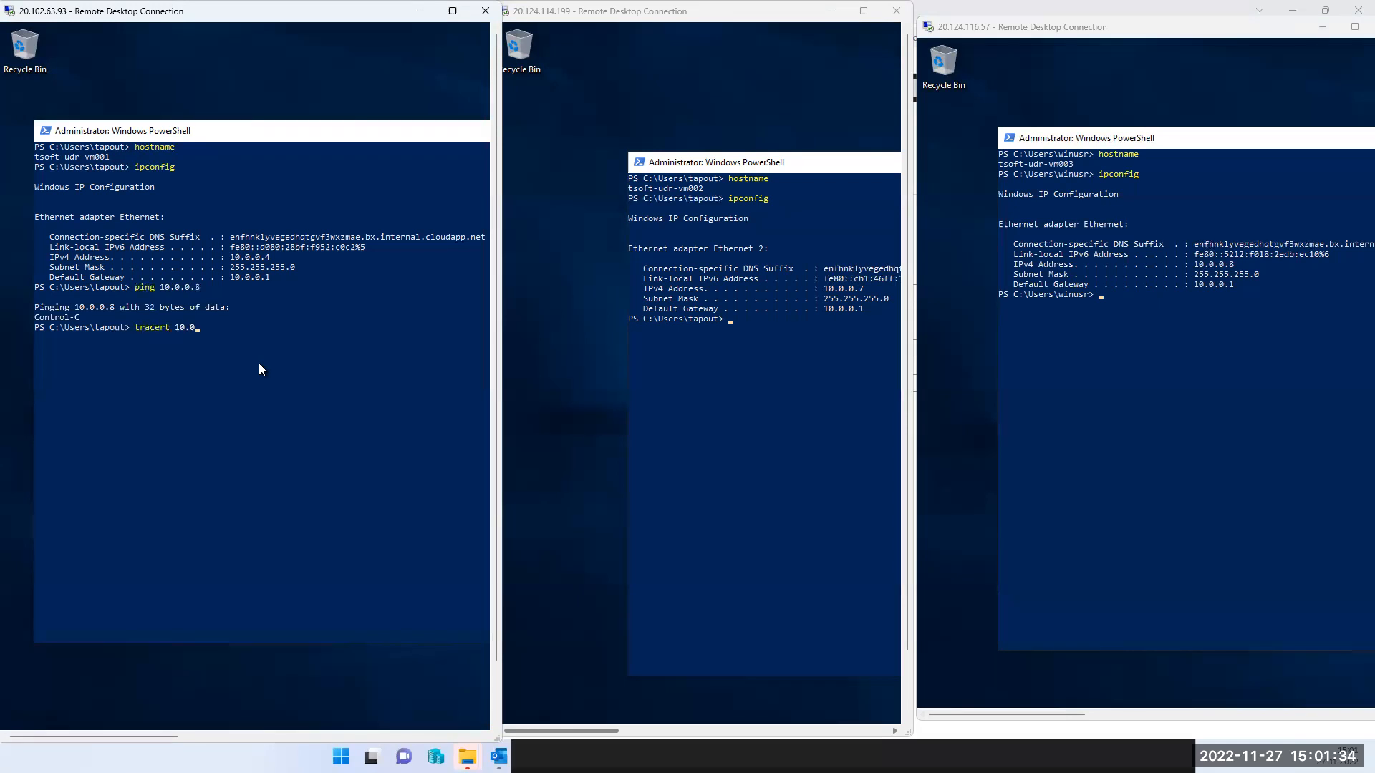
type(".0.8")
key("Return")
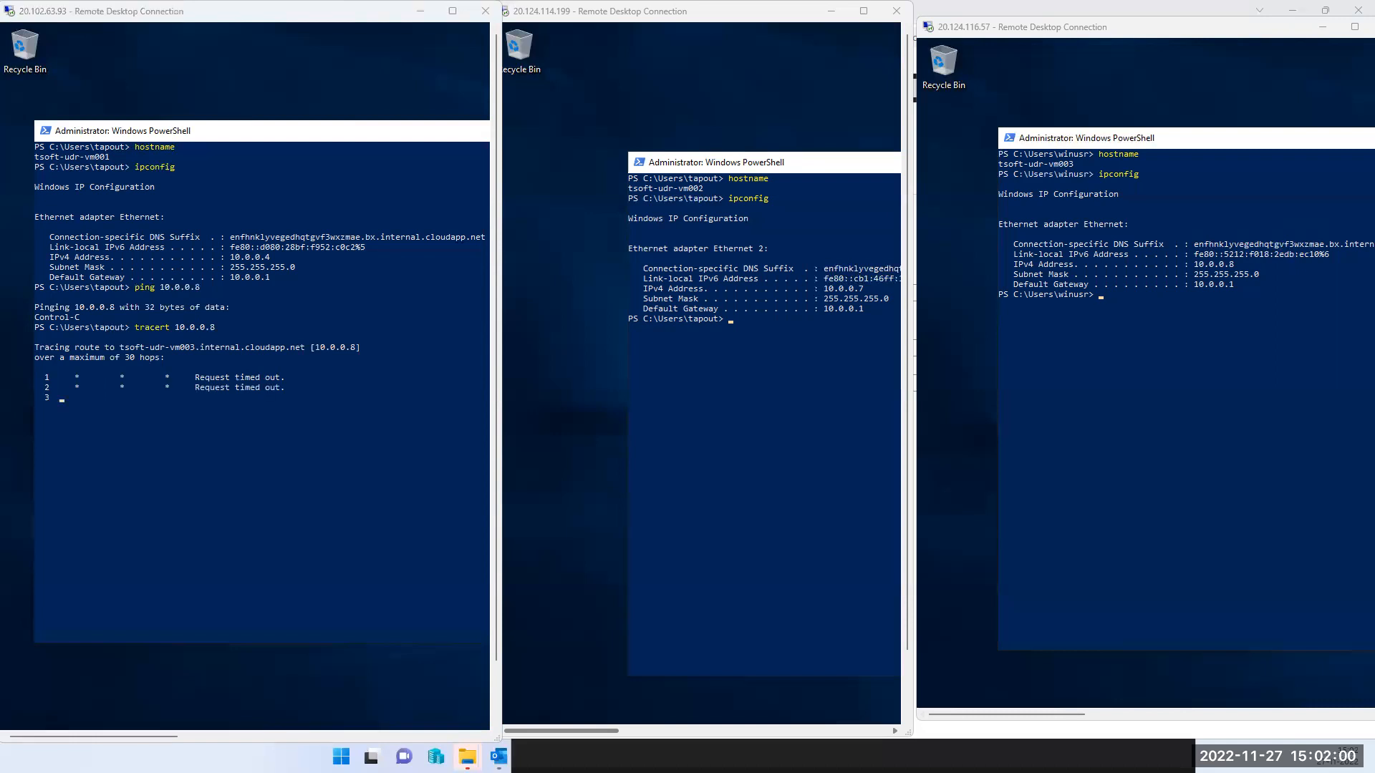
Step: Switch to the Azure portal and examine route table udr001's overview and its associated default subnet's settings
key("alt+Tab")
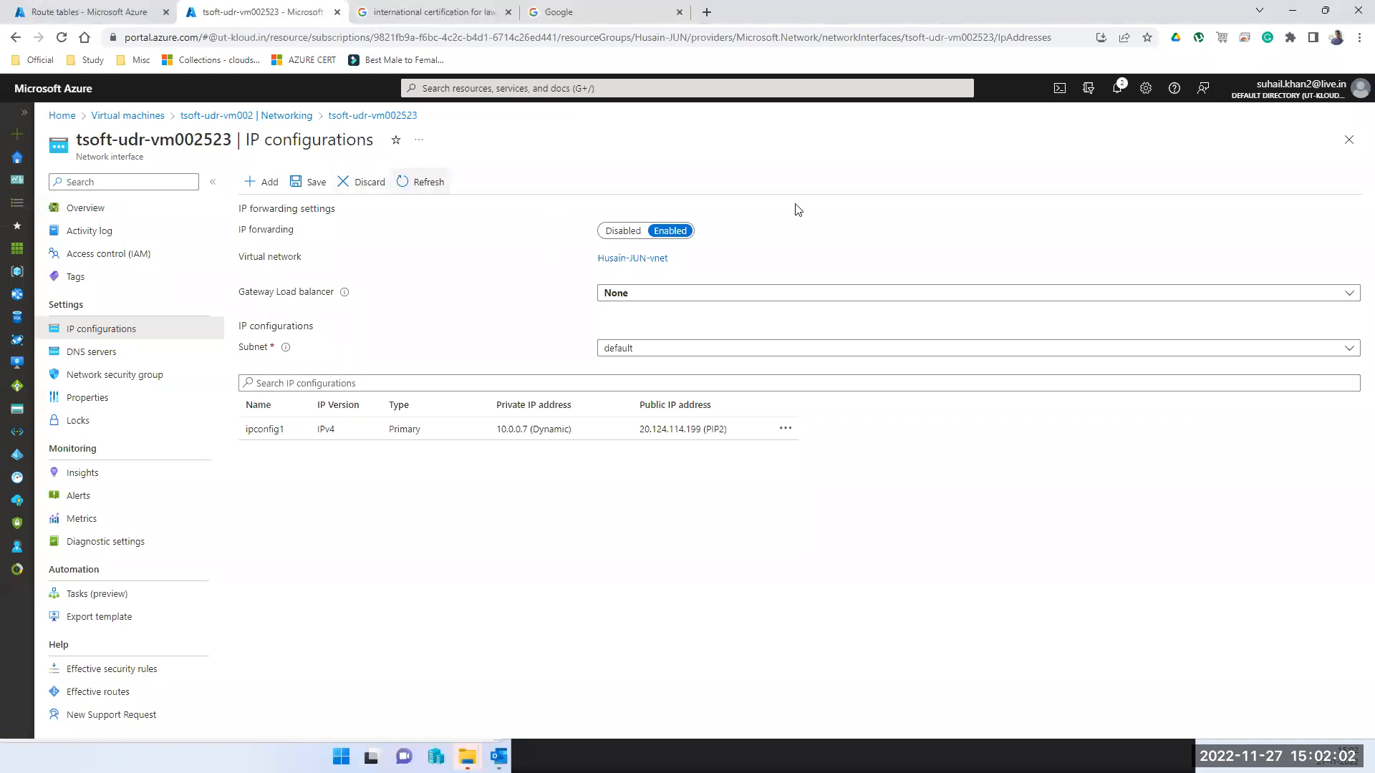
left_click(1349, 140)
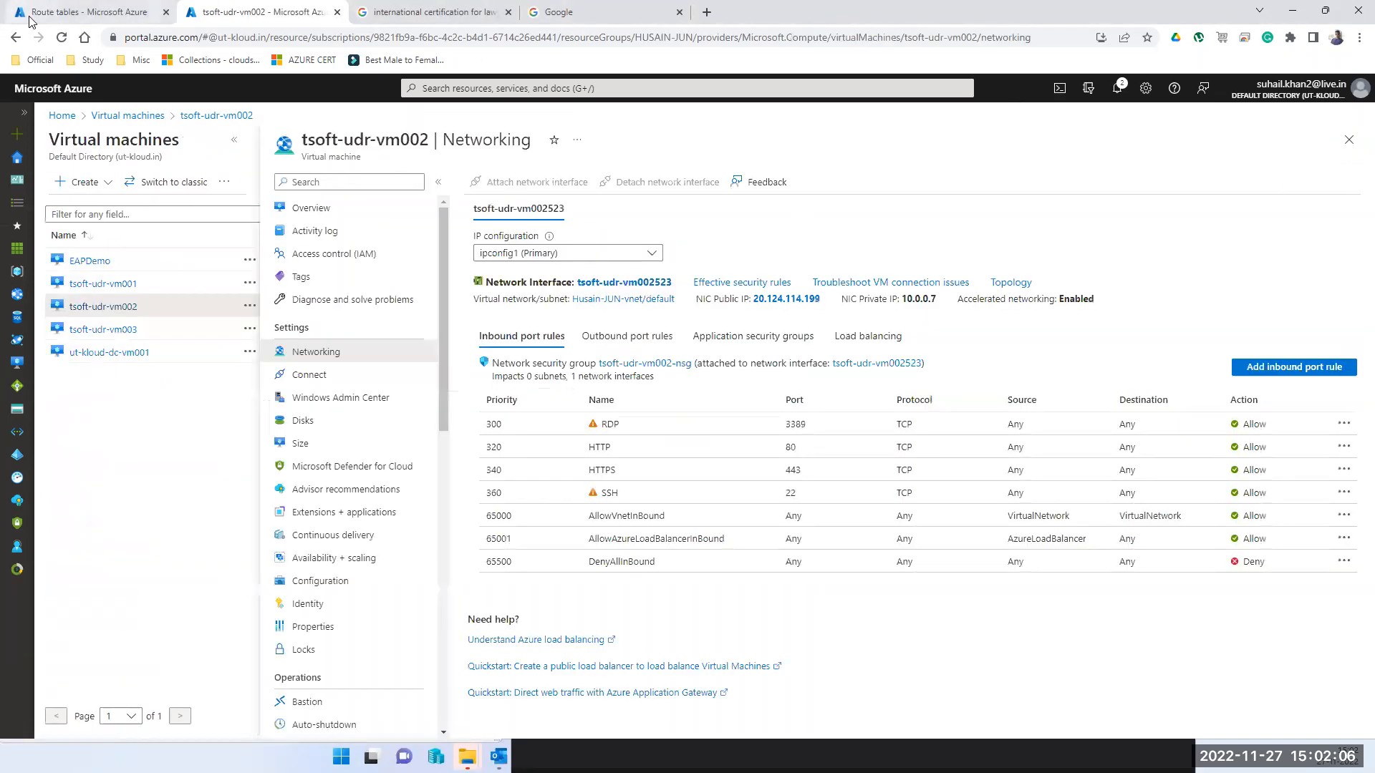
left_click(43, 12)
left_click(110, 304)
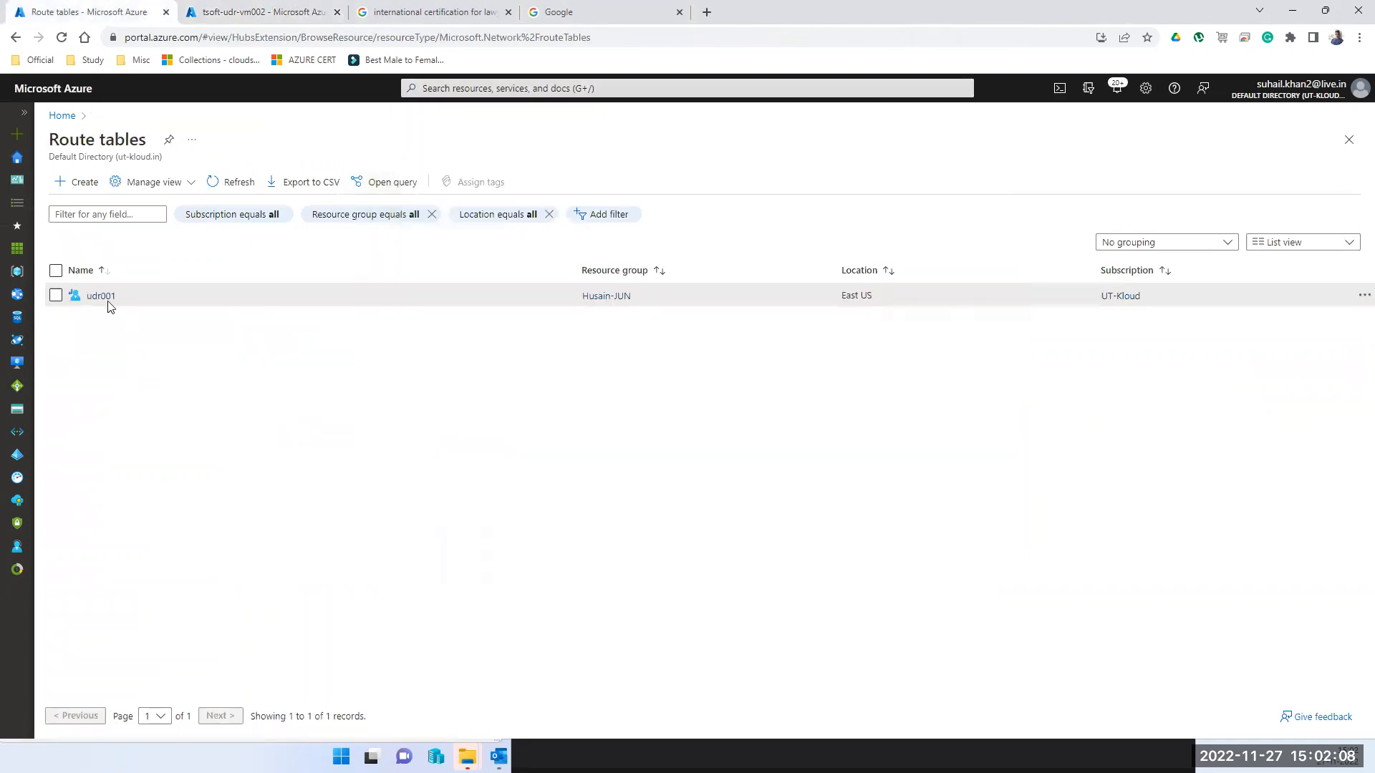
left_click(105, 302)
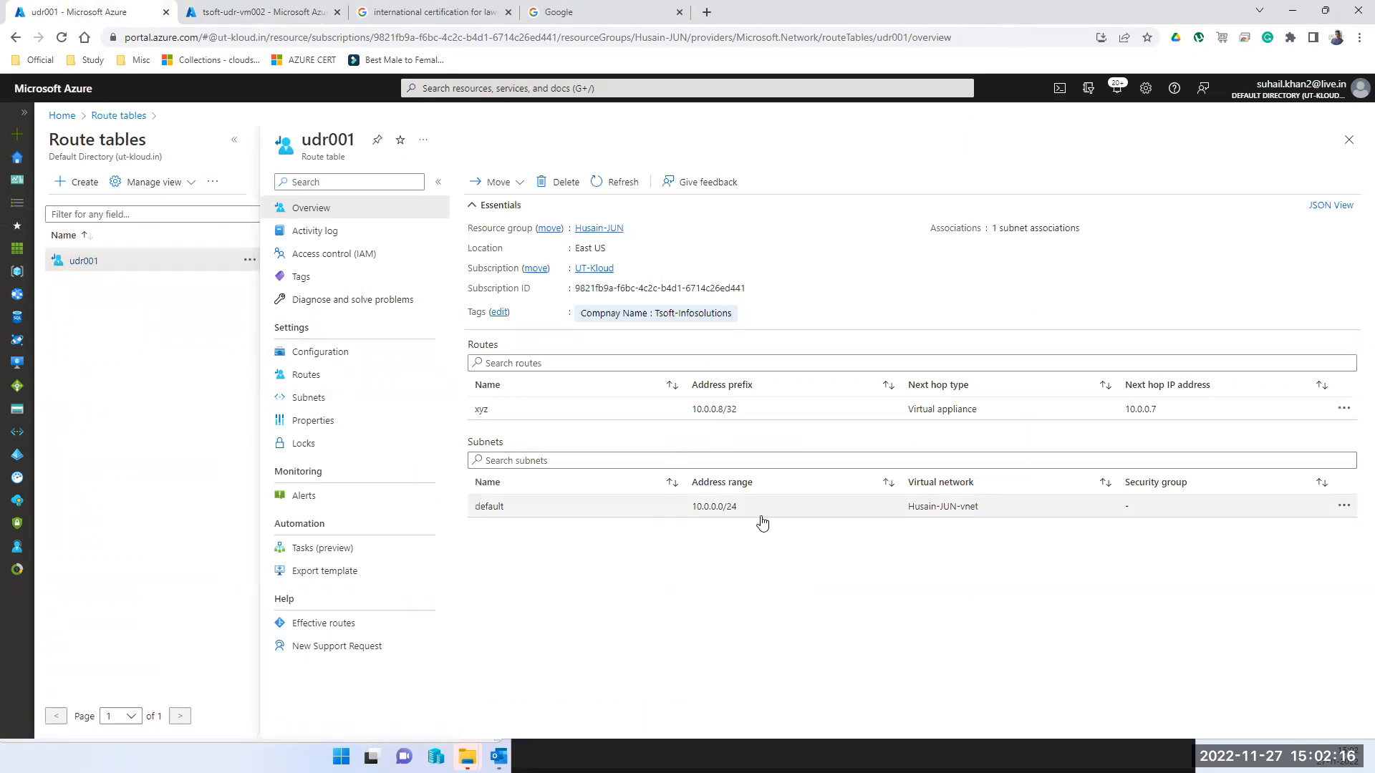
left_click(714, 510)
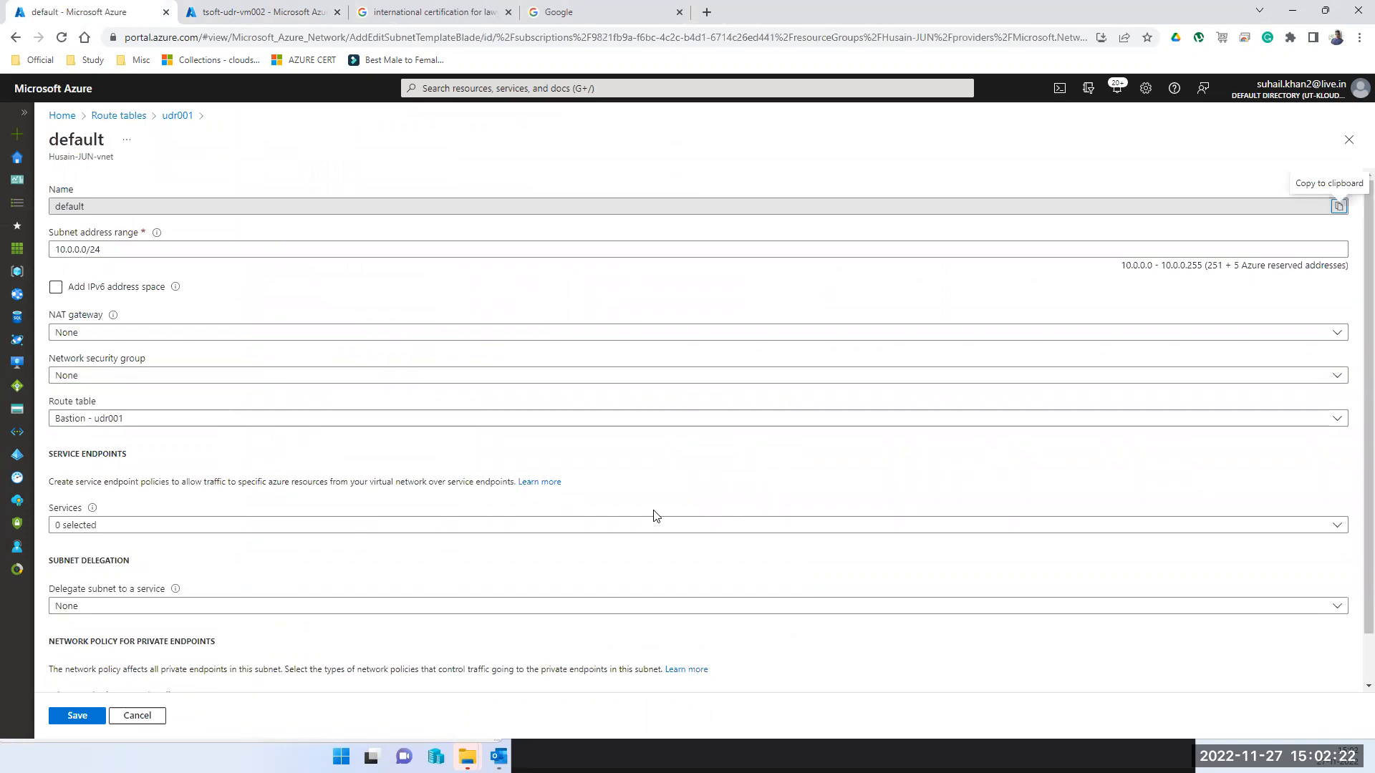
left_click(152, 721)
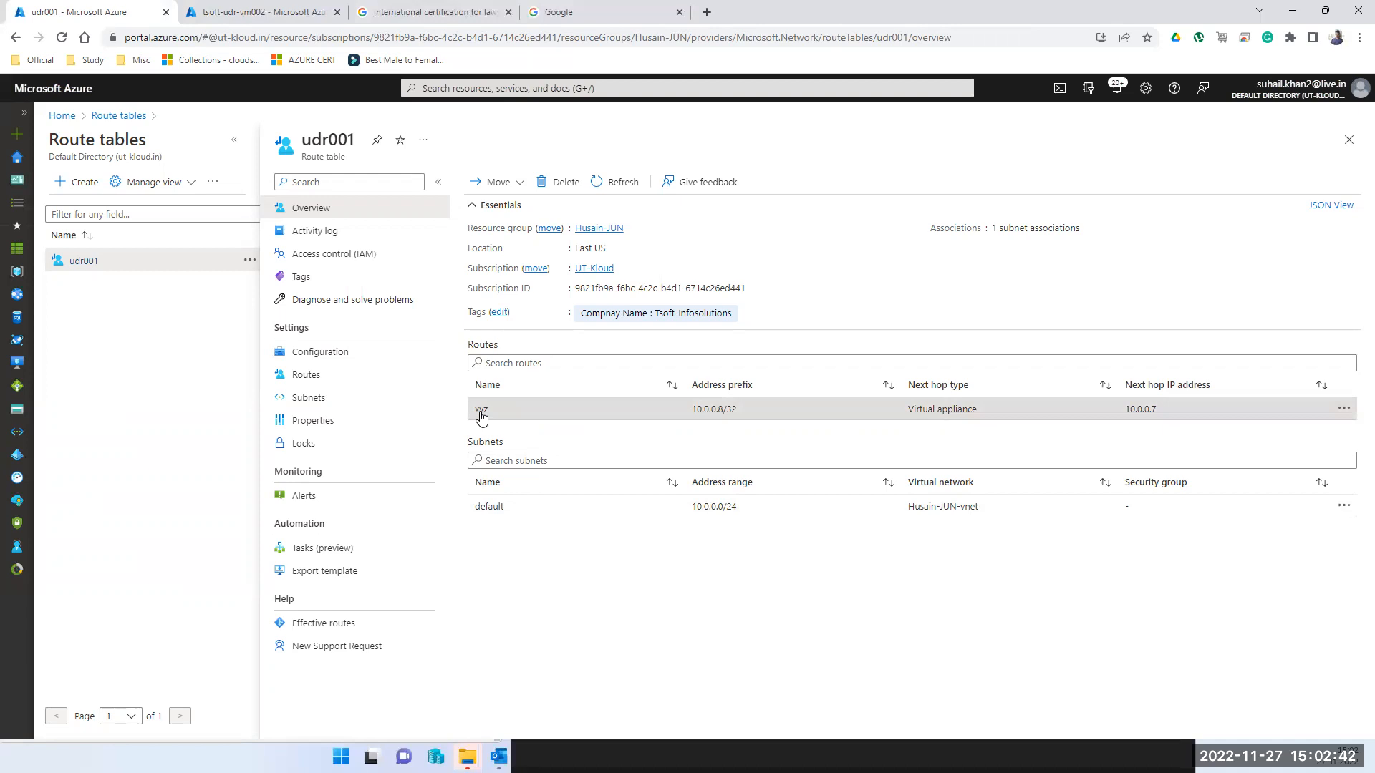
Step: Set Propagate gateway routes to No in udr001's configuration and save the change
left_click(345, 358)
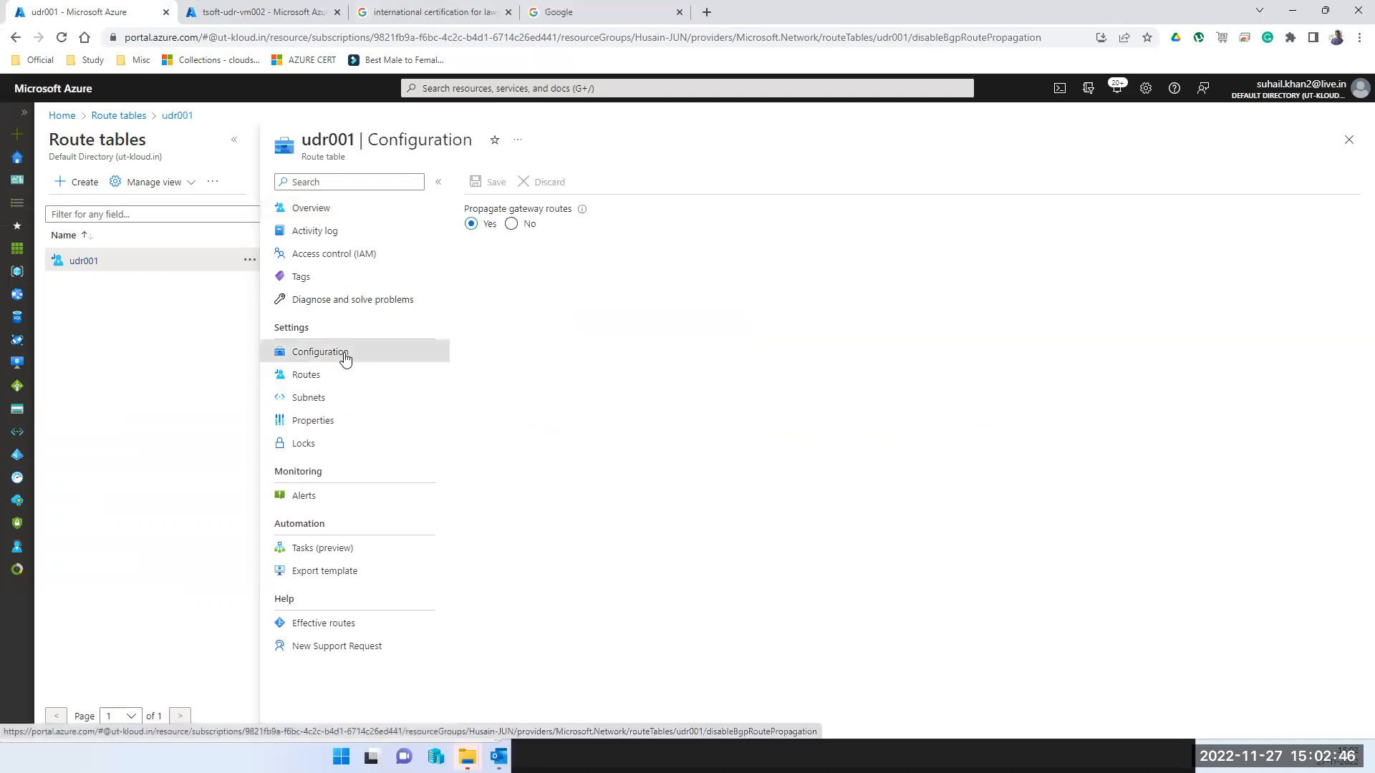
left_click(511, 224)
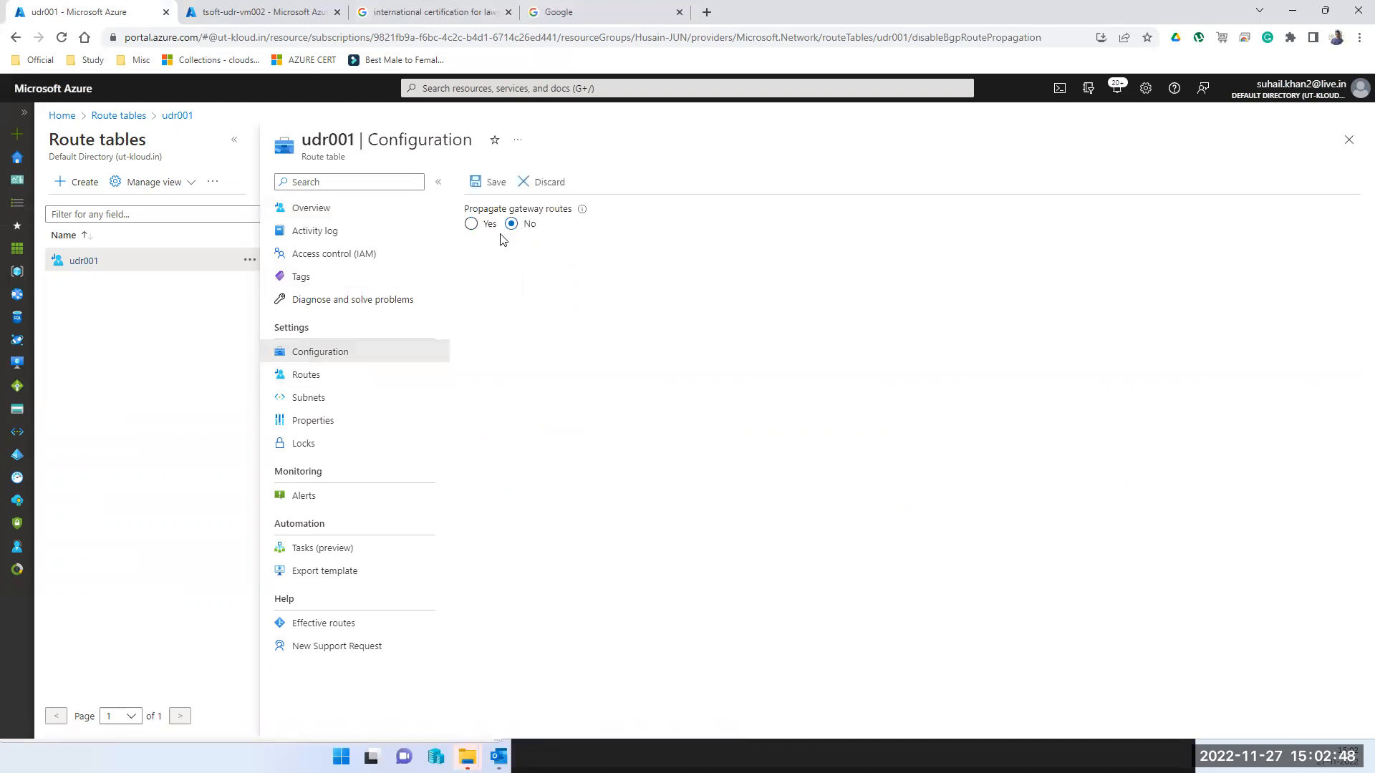
left_click(489, 183)
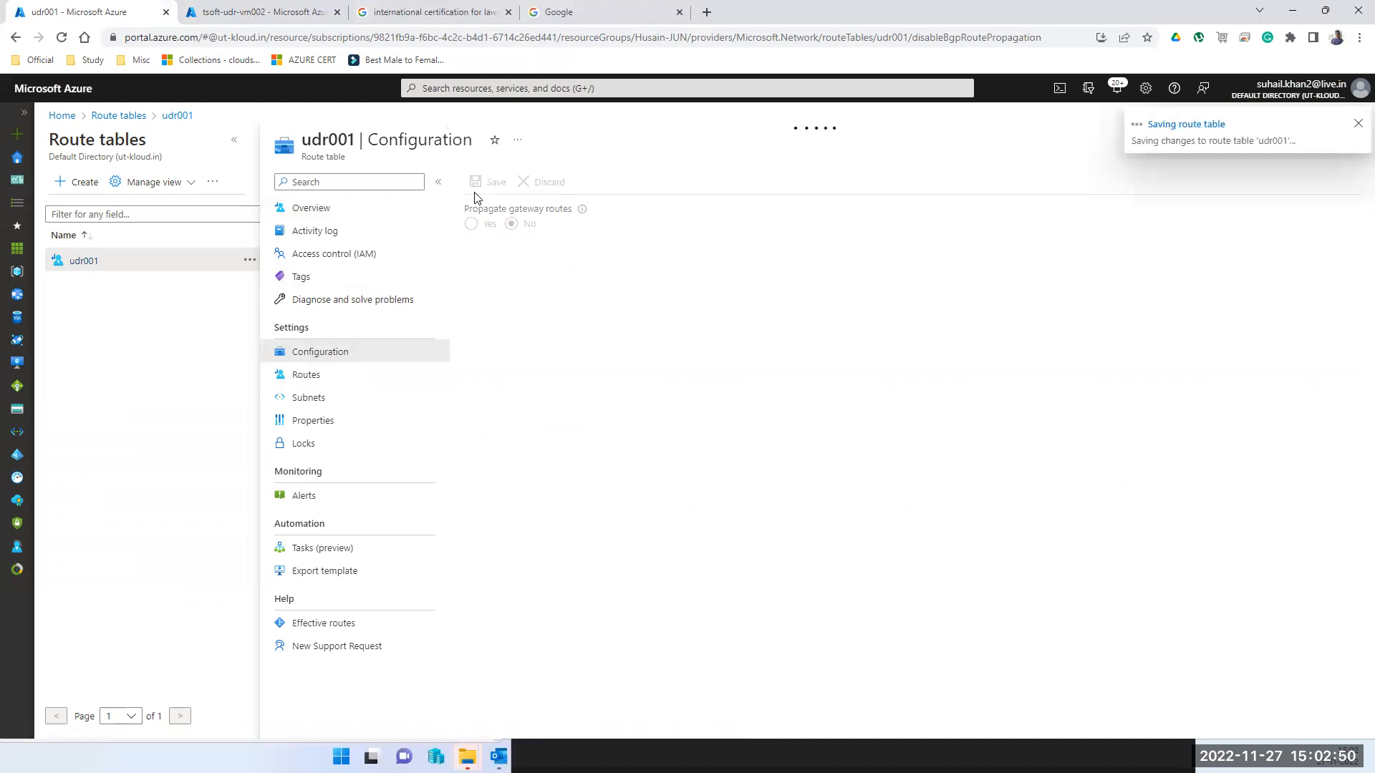
Step: Open route xyz in udr001, check its destination and next hop settings, and save the route again
left_click(335, 375)
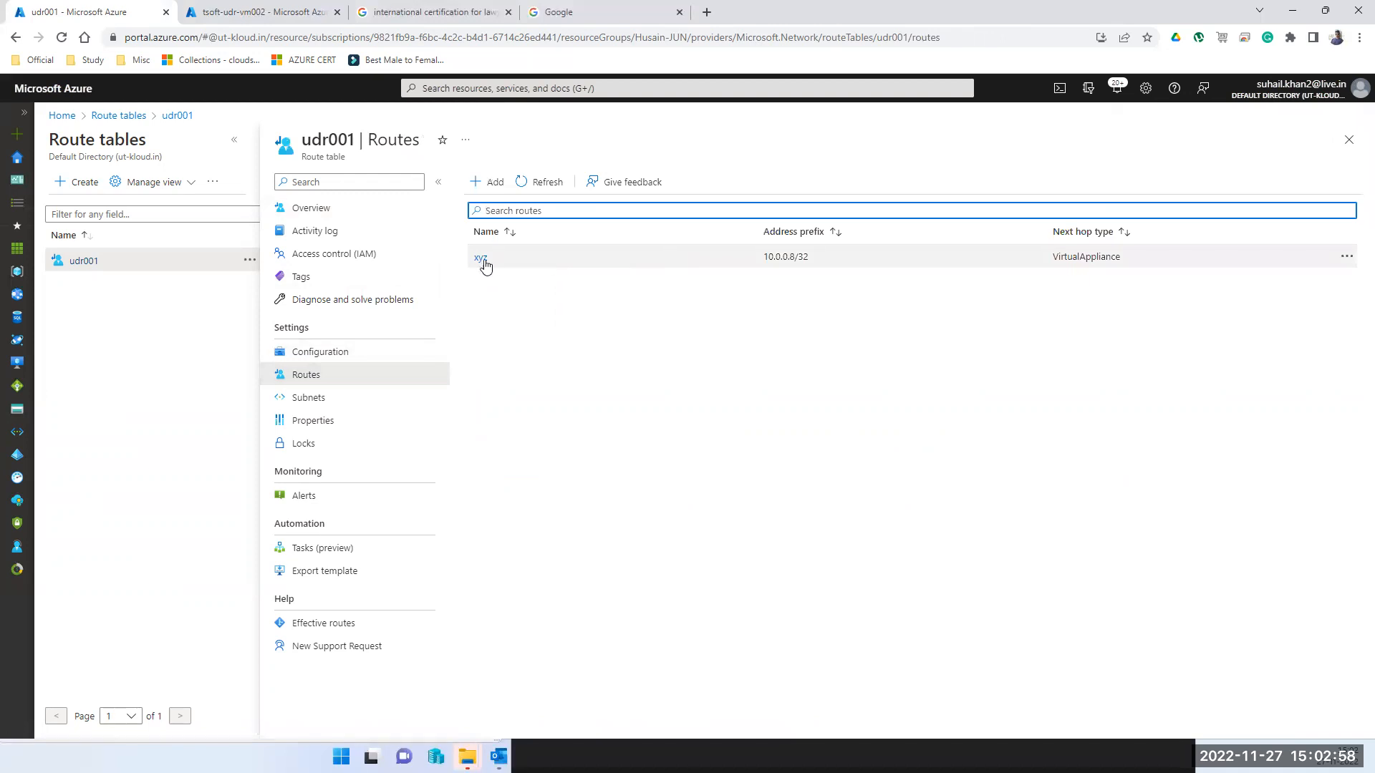
left_click(481, 259)
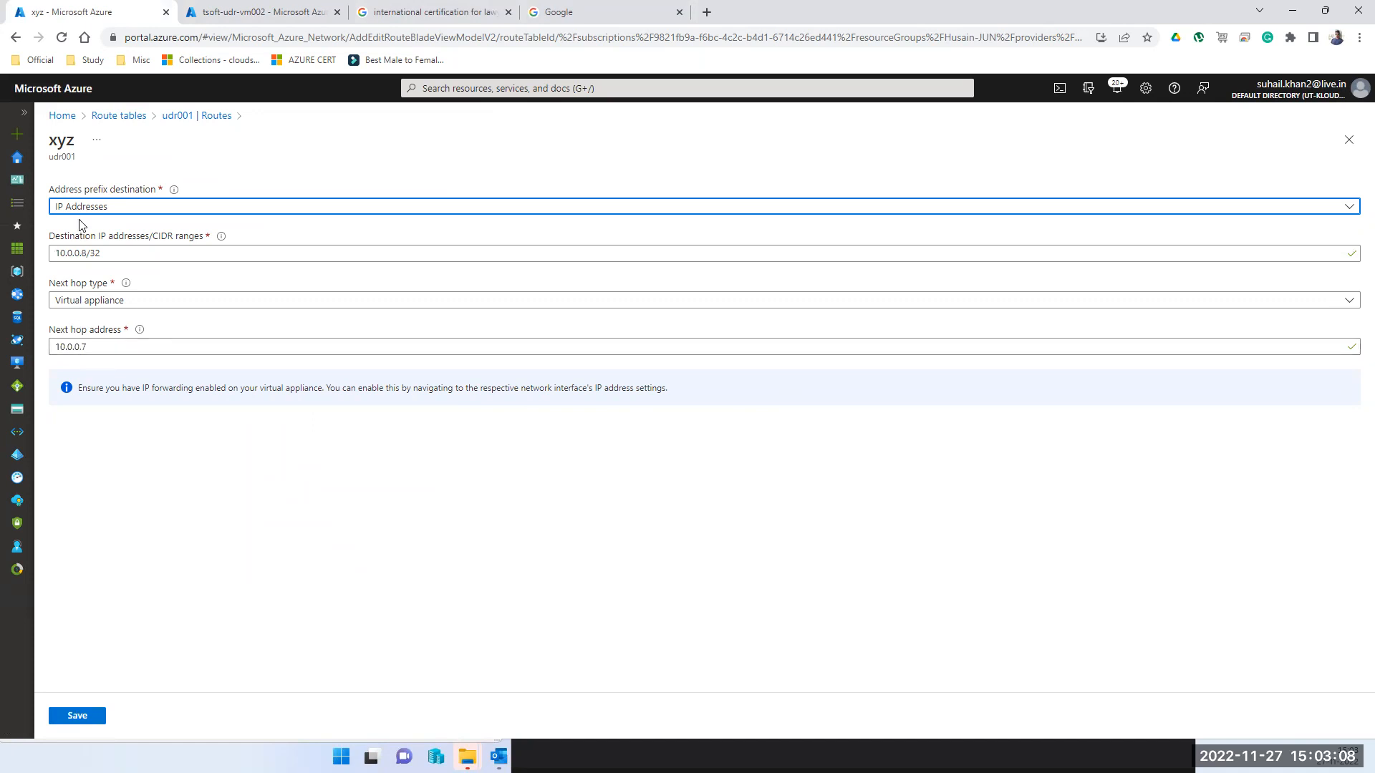
left_click(131, 211)
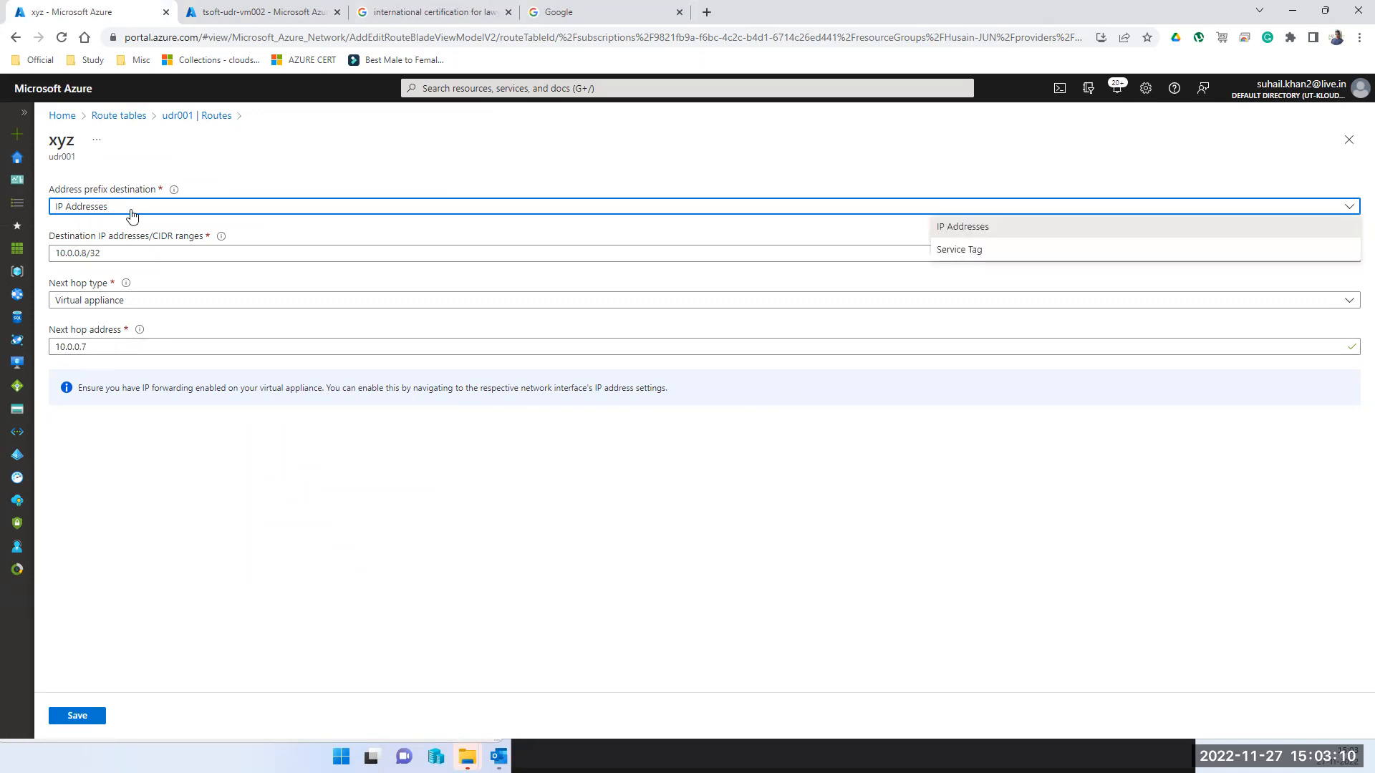
left_click(132, 214)
left_click(130, 254)
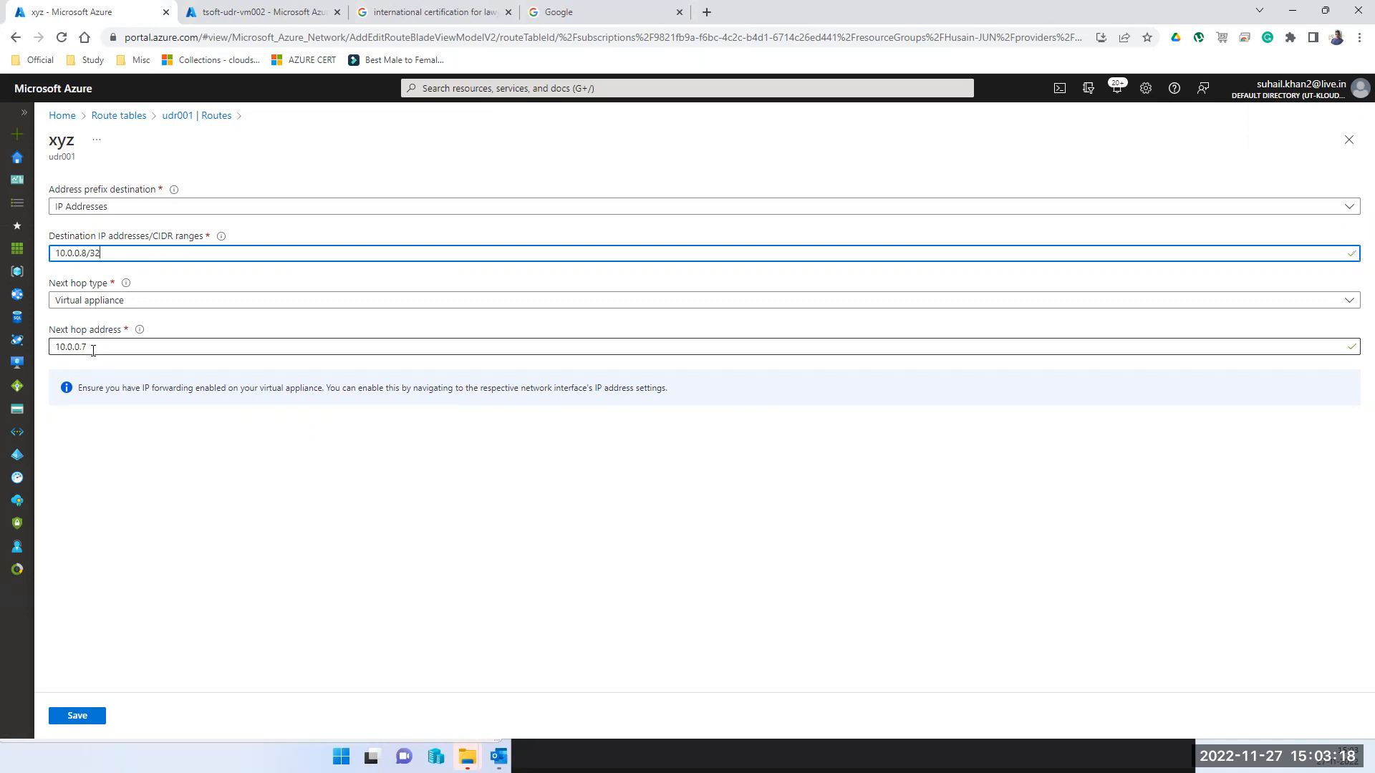
left_click(74, 714)
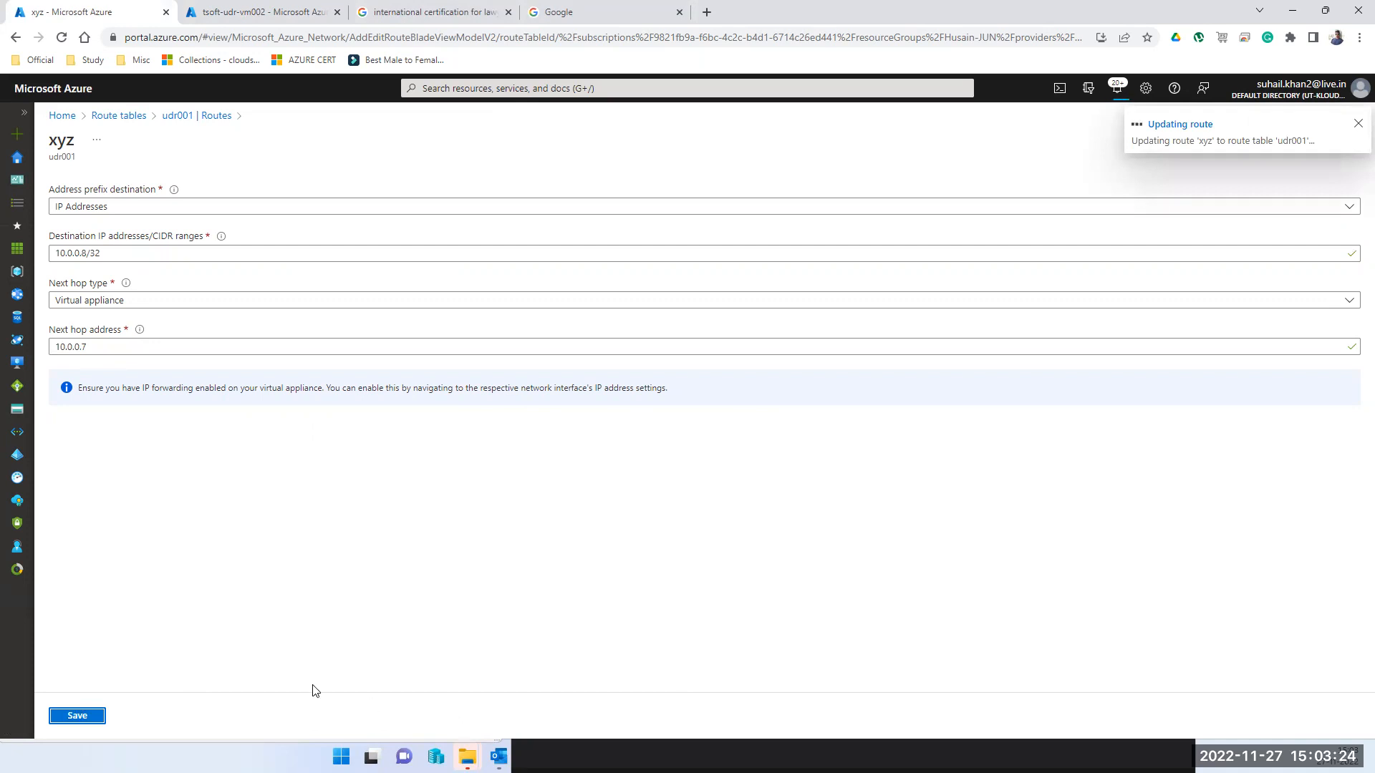
Step: Switch to VM001's Remote Desktop session, interrupt the running tracert and ping 10.0.0.8 again
key("alt+Tab")
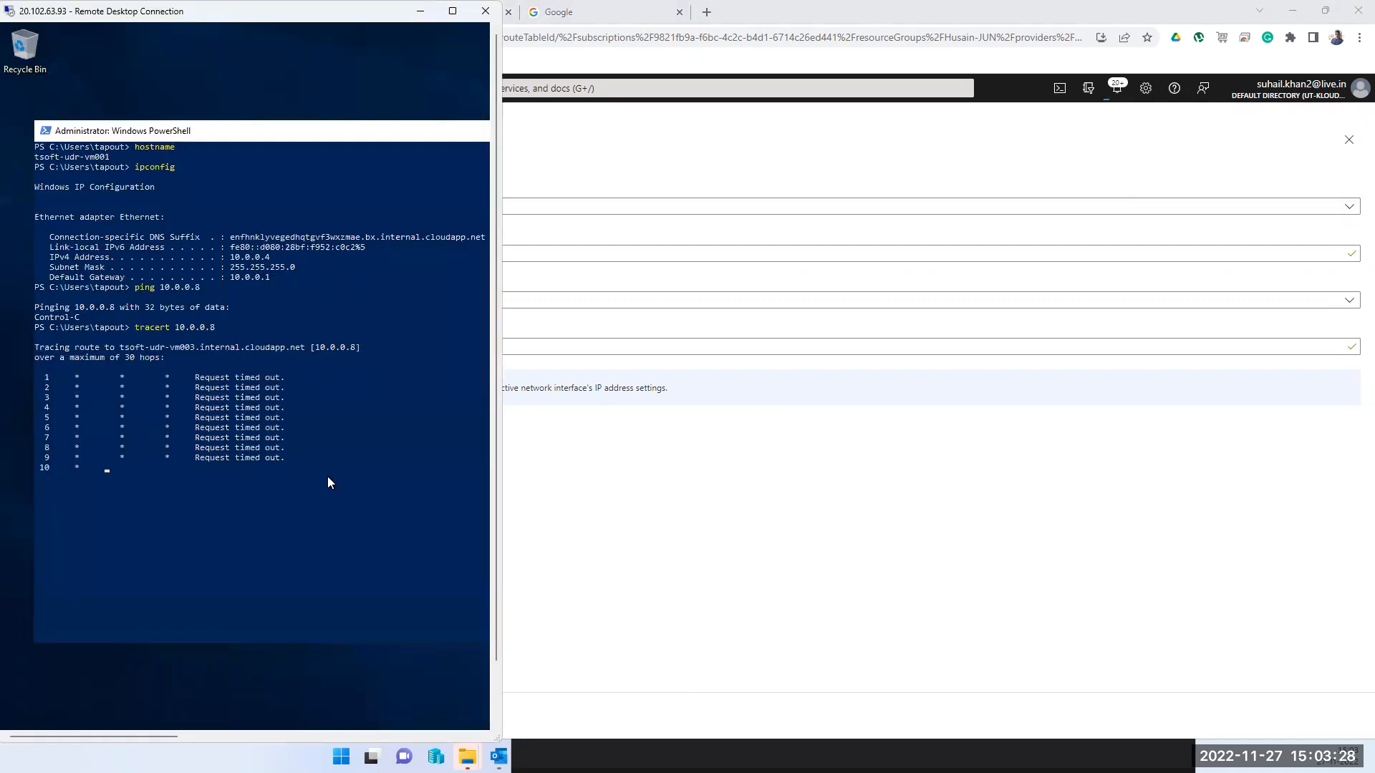
left_click(302, 489)
key("ctrl+c")
key("ctrl+c")
key("Up")
key("Up")
key("Return")
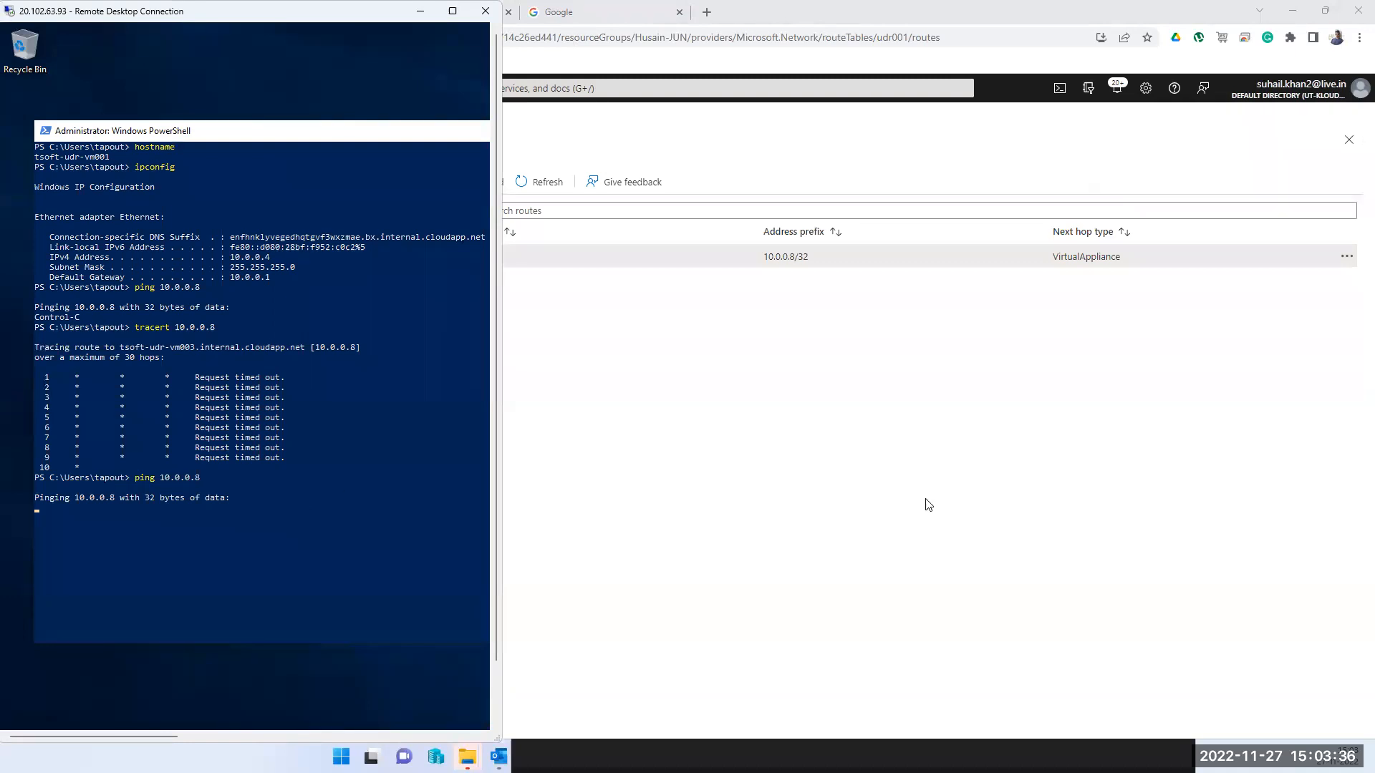
Step: Return to the Azure portal and examine the default subnet associated with udr001, including its route table options
left_click(1050, 390)
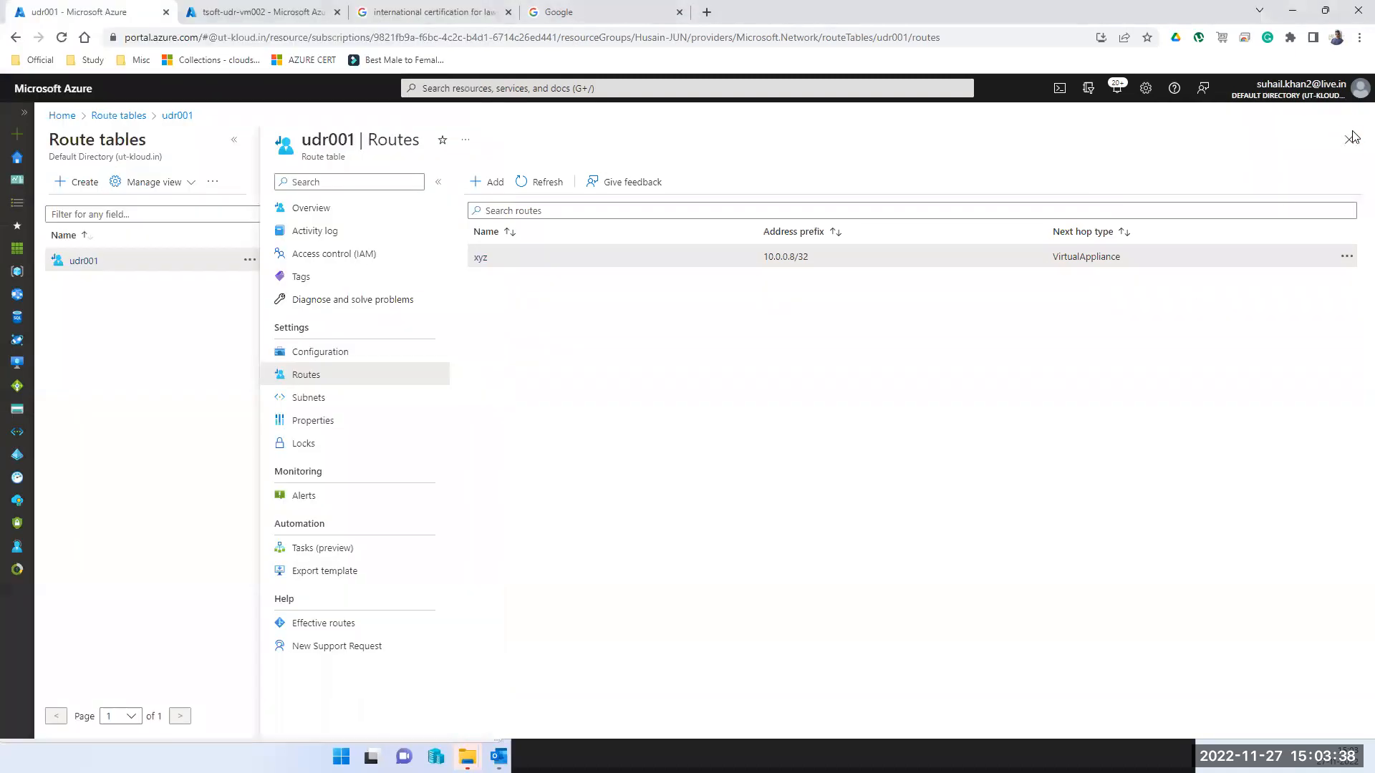
left_click(329, 402)
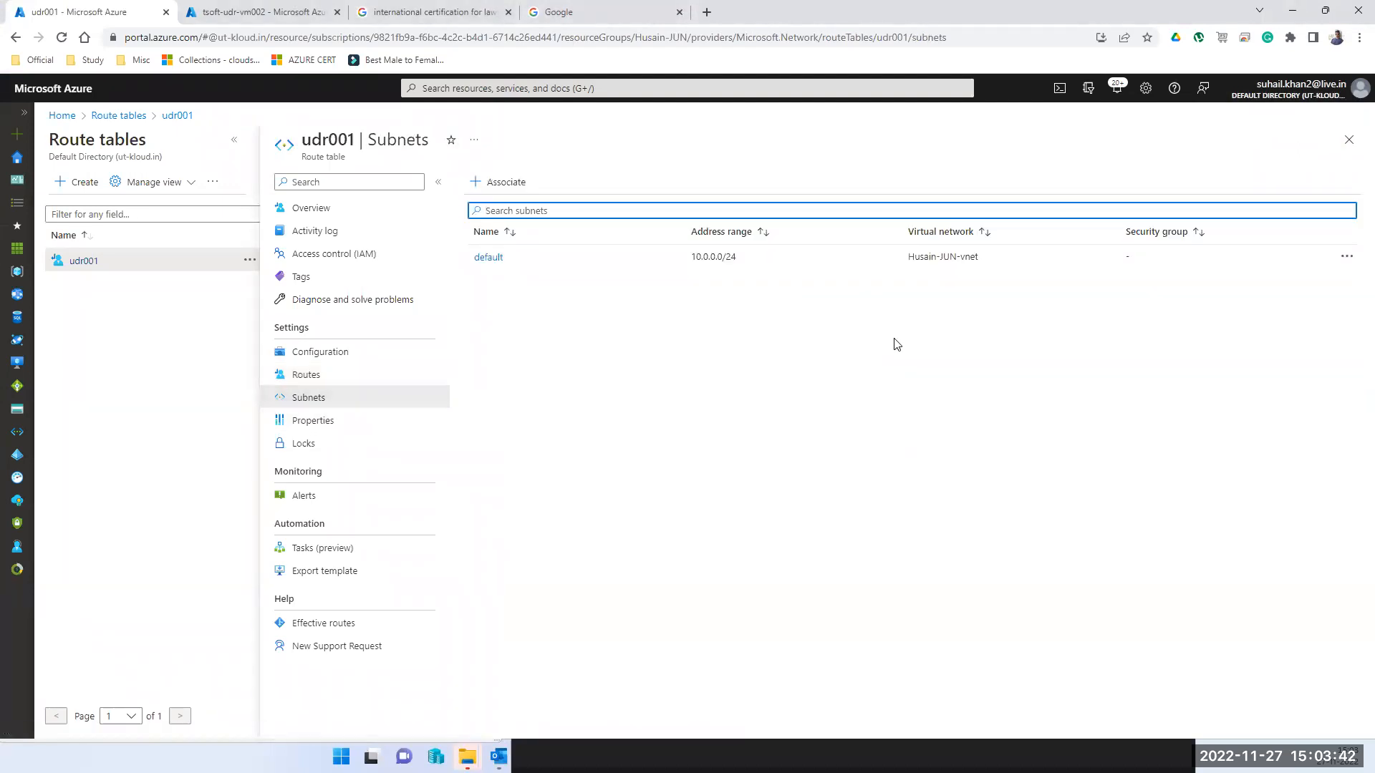
left_click(493, 259)
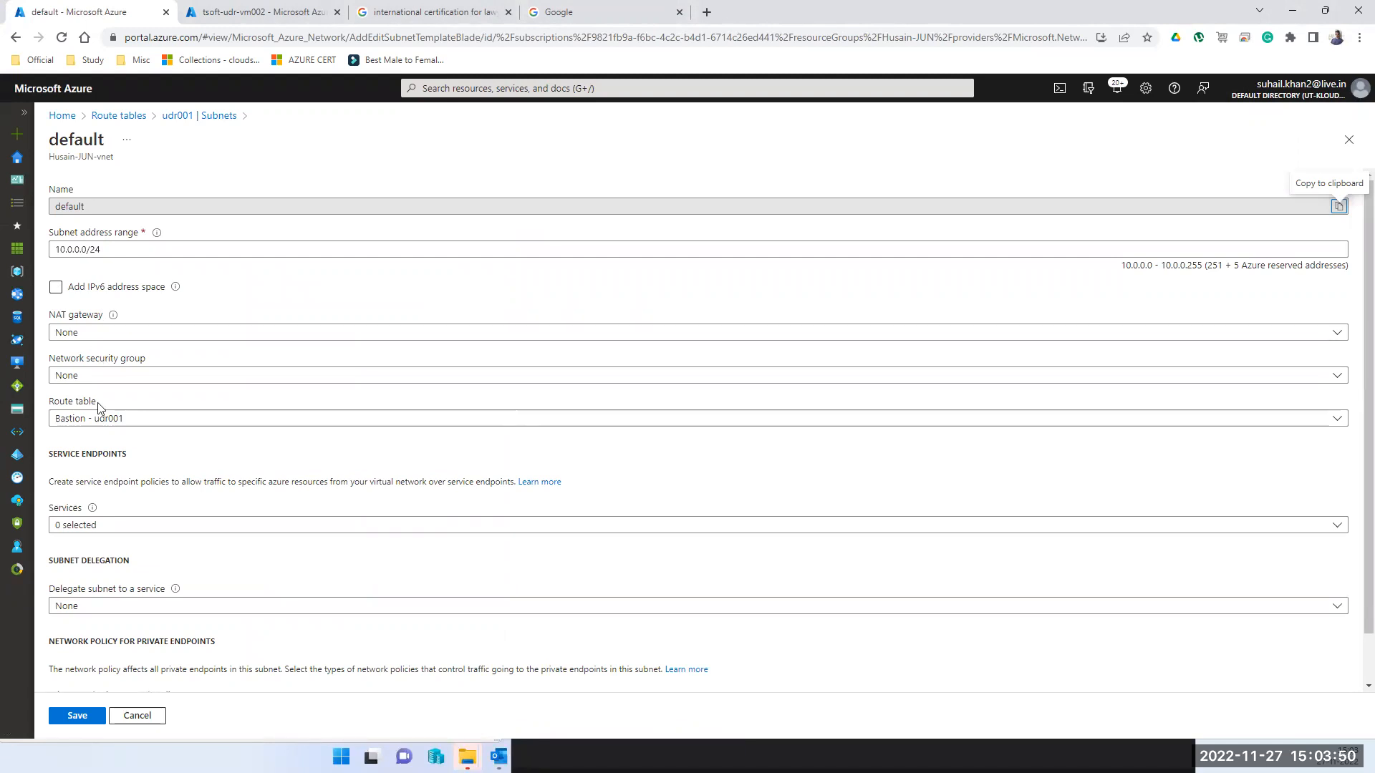
scroll(131, 510, "down", 2)
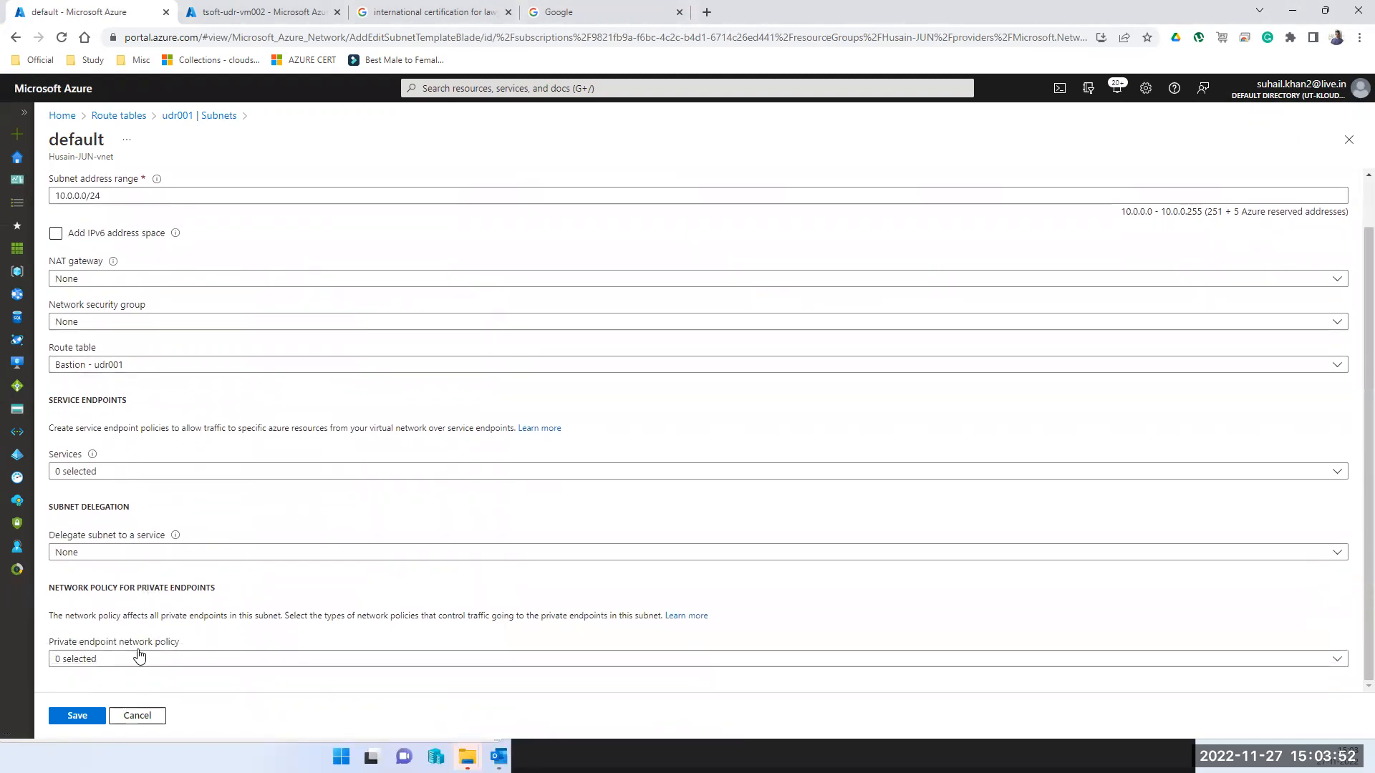
scroll(184, 541, "up", 2)
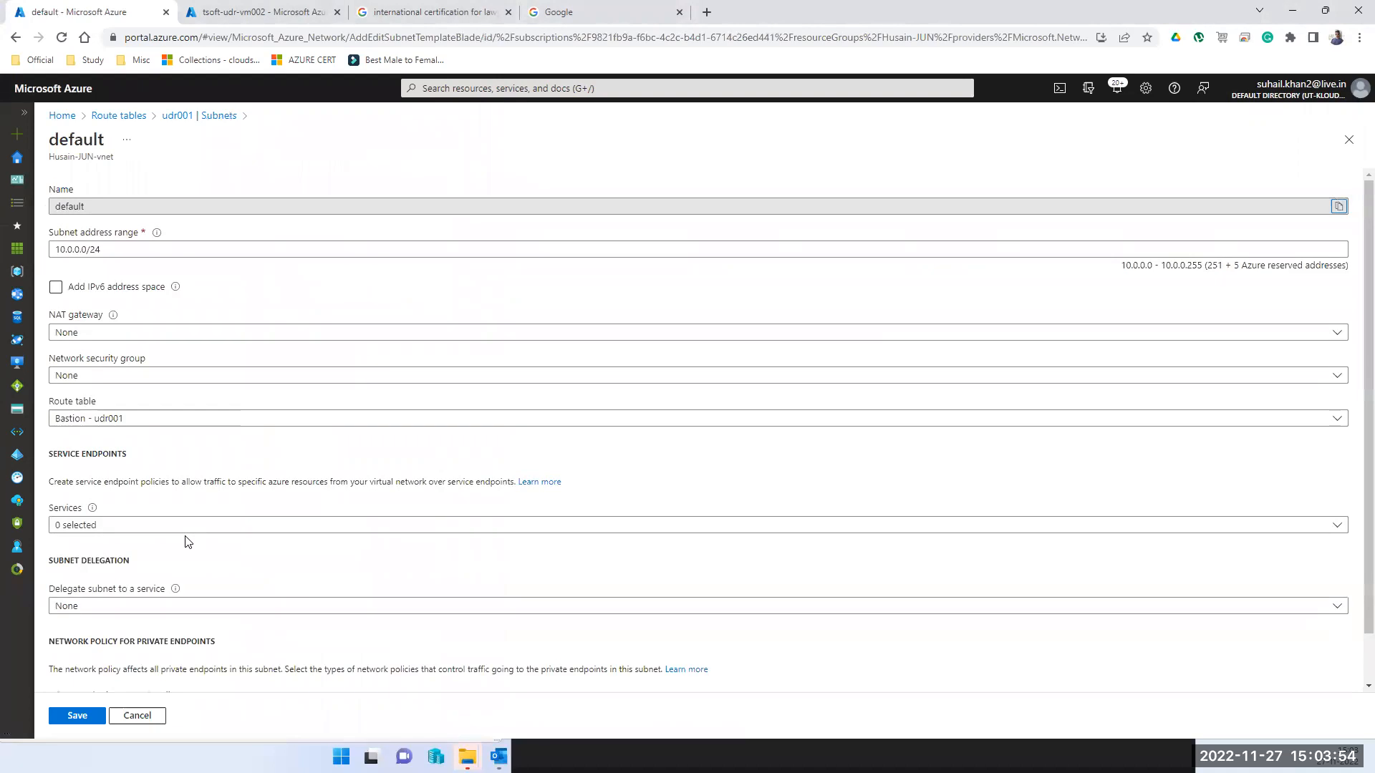
left_click(149, 420)
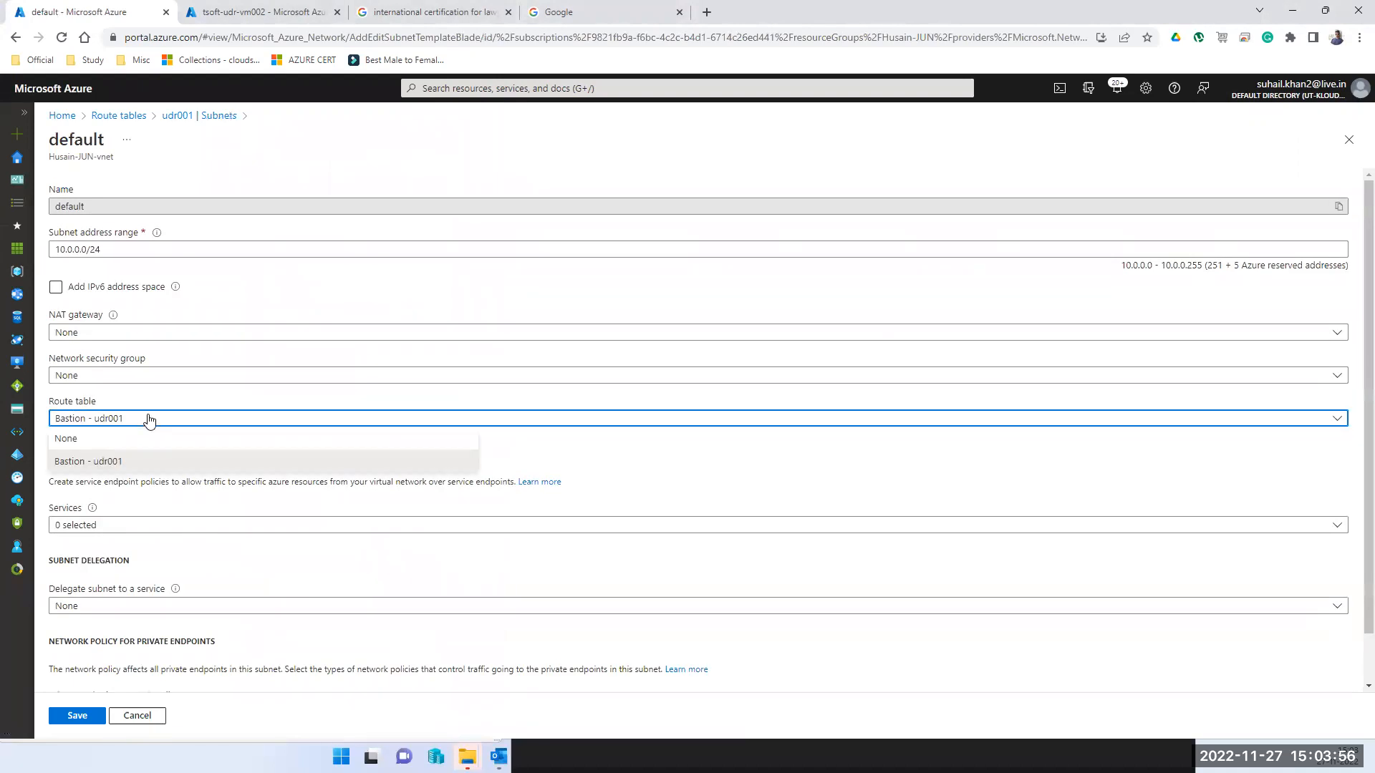
left_click(148, 419)
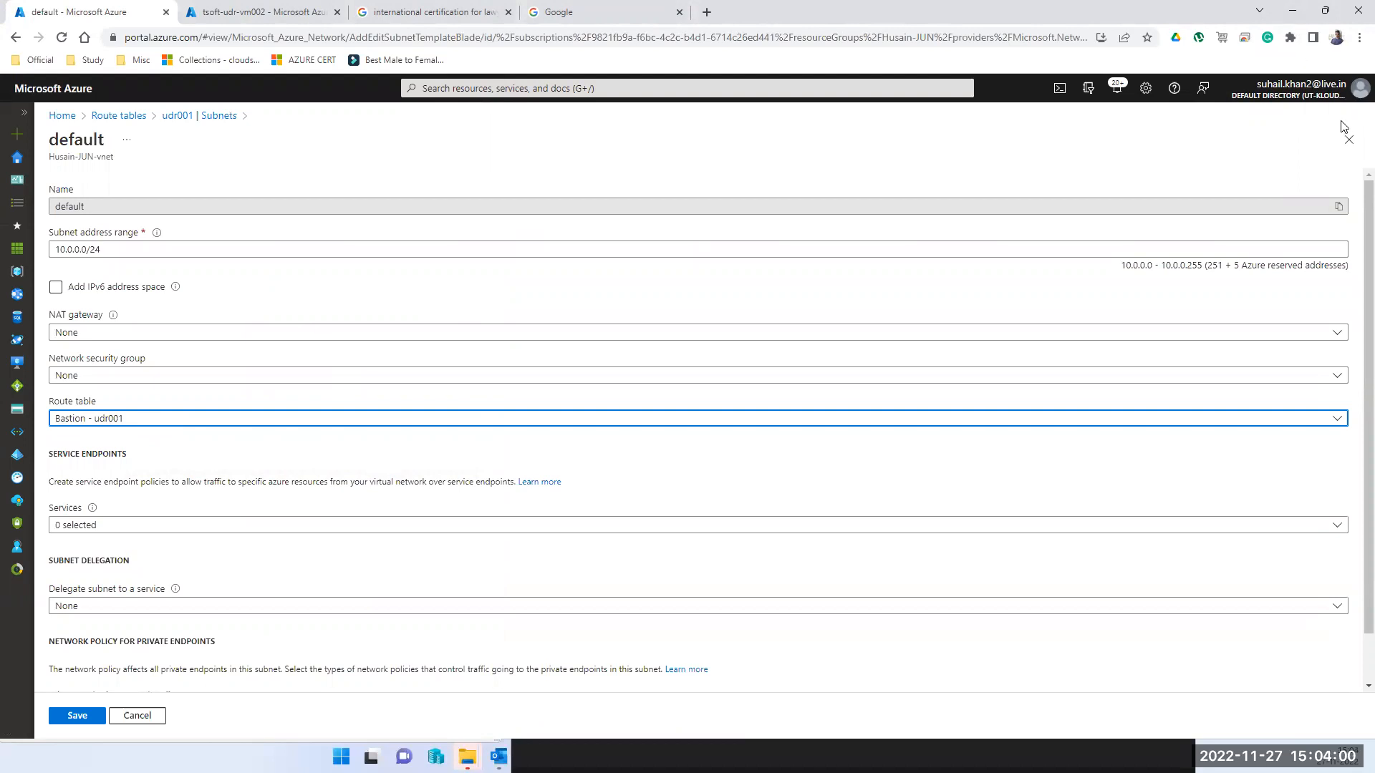
left_click(1347, 141)
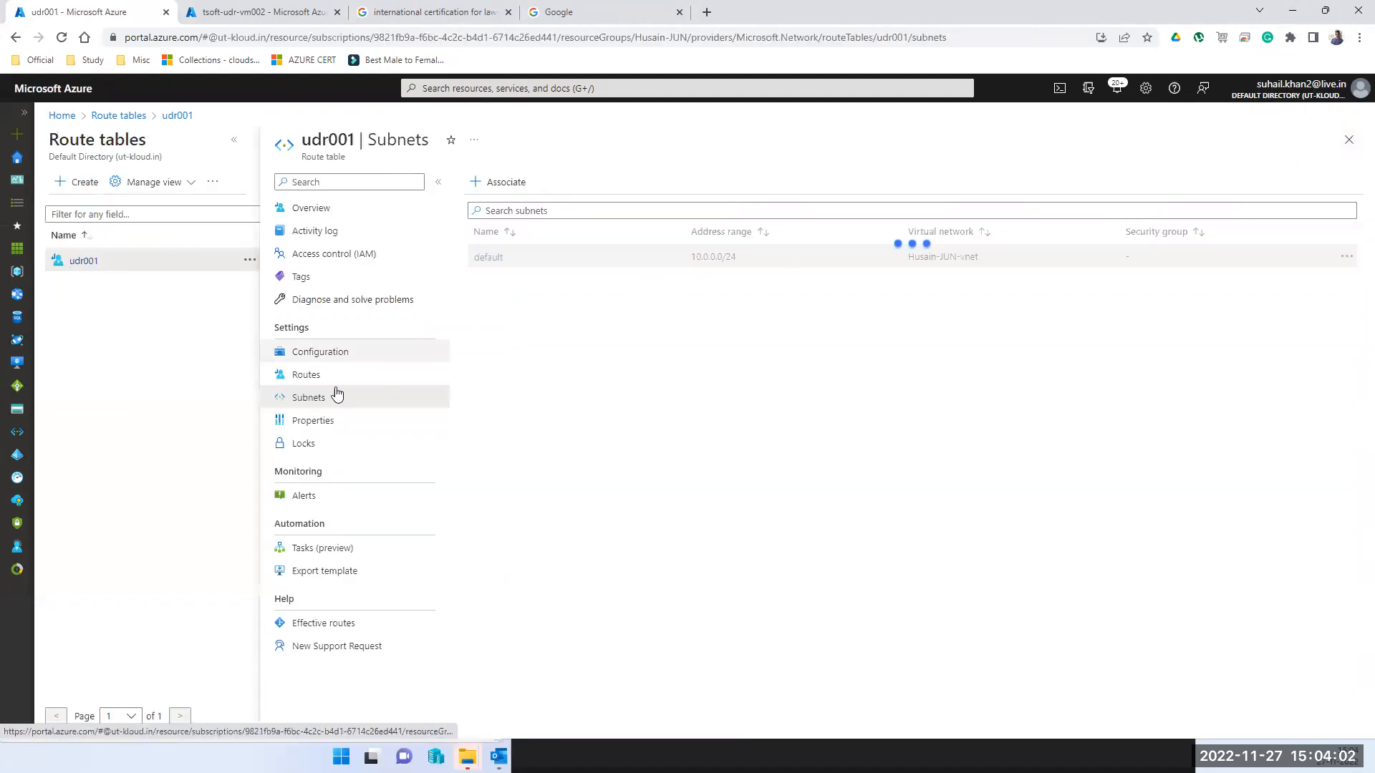
Step: Review udr001's configuration, properties, routes and overview, including the actions available for its default subnet association
left_click(320, 355)
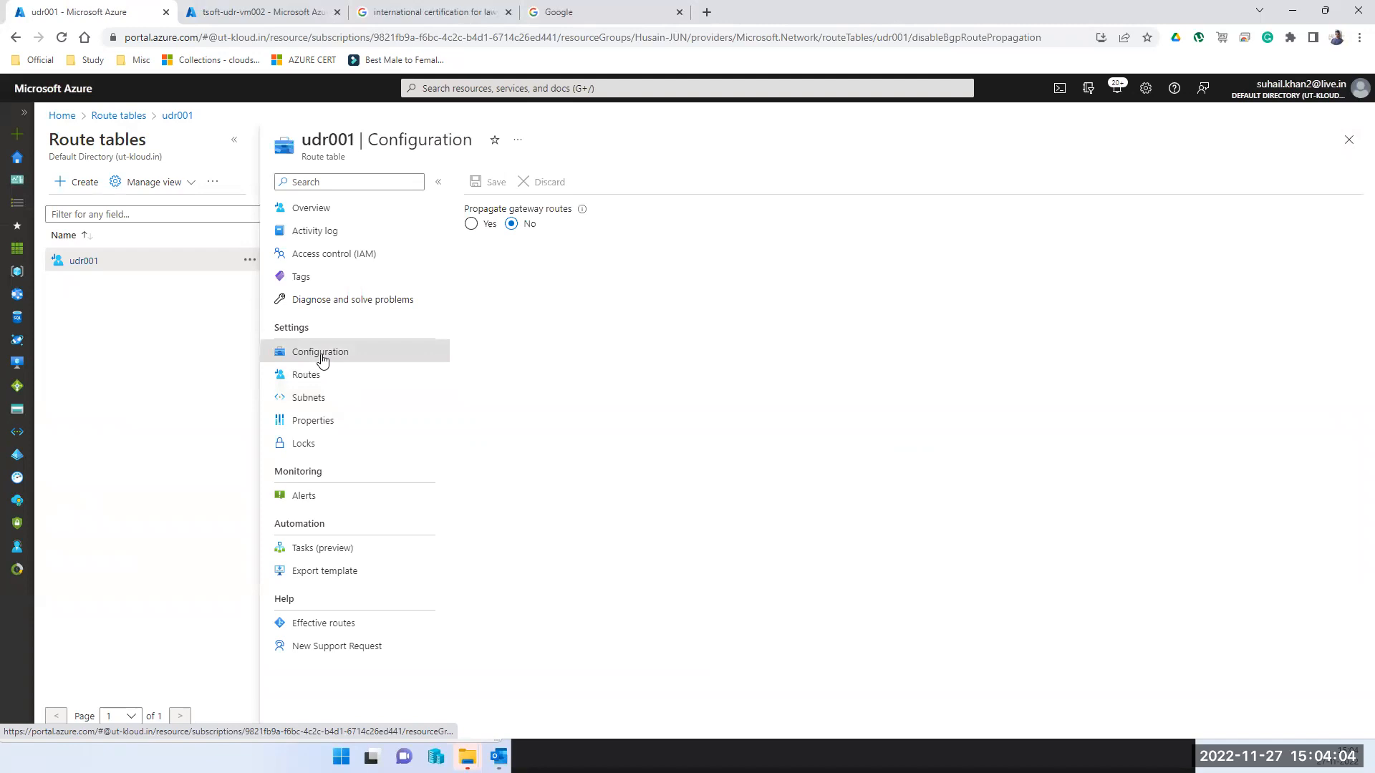
left_click(312, 424)
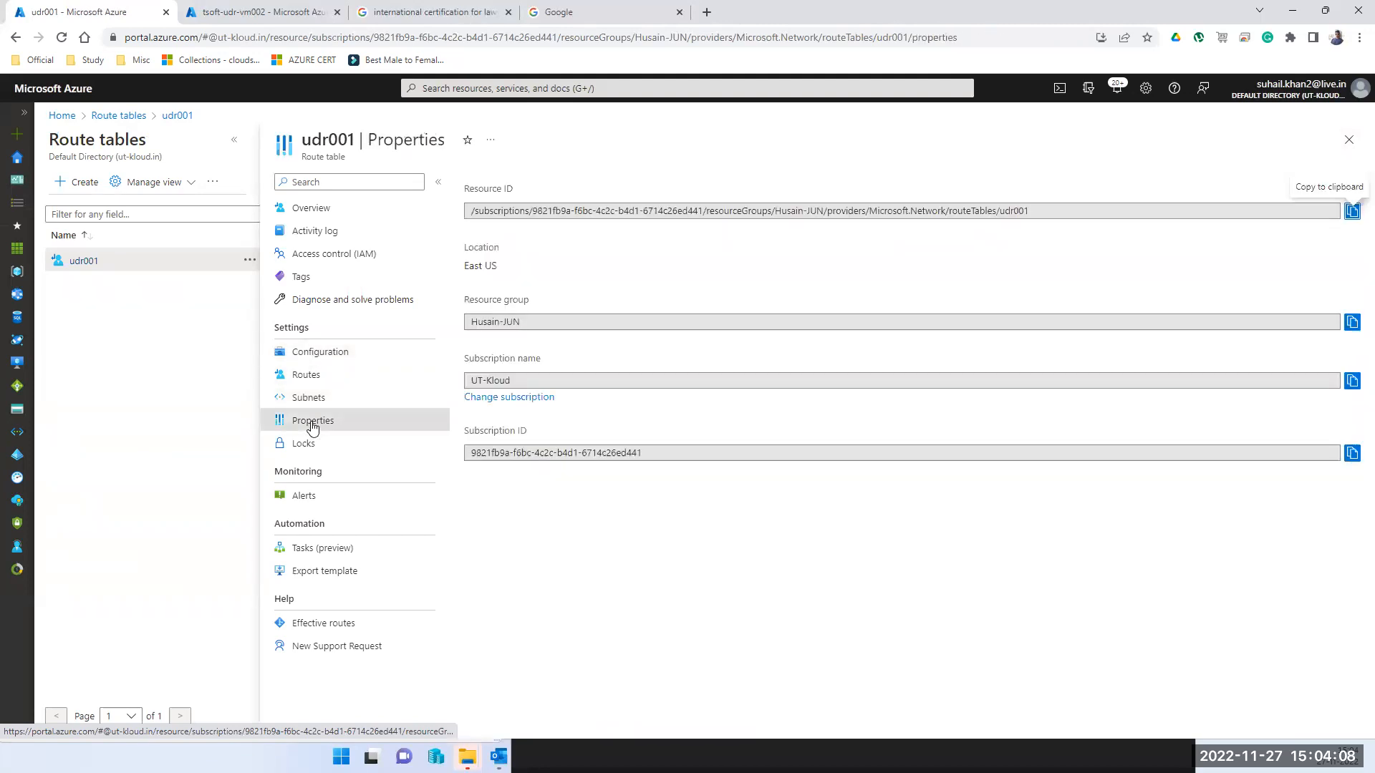
left_click(308, 375)
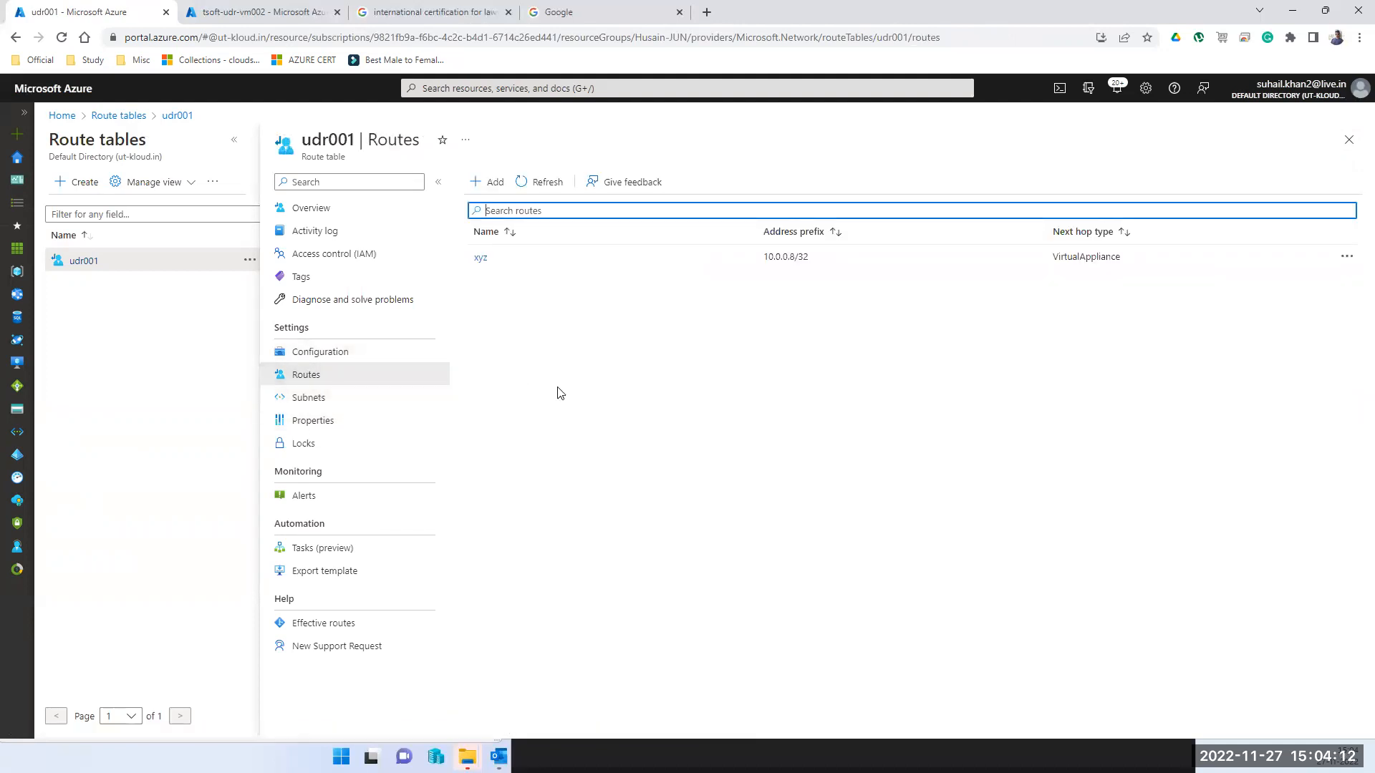
left_click(313, 355)
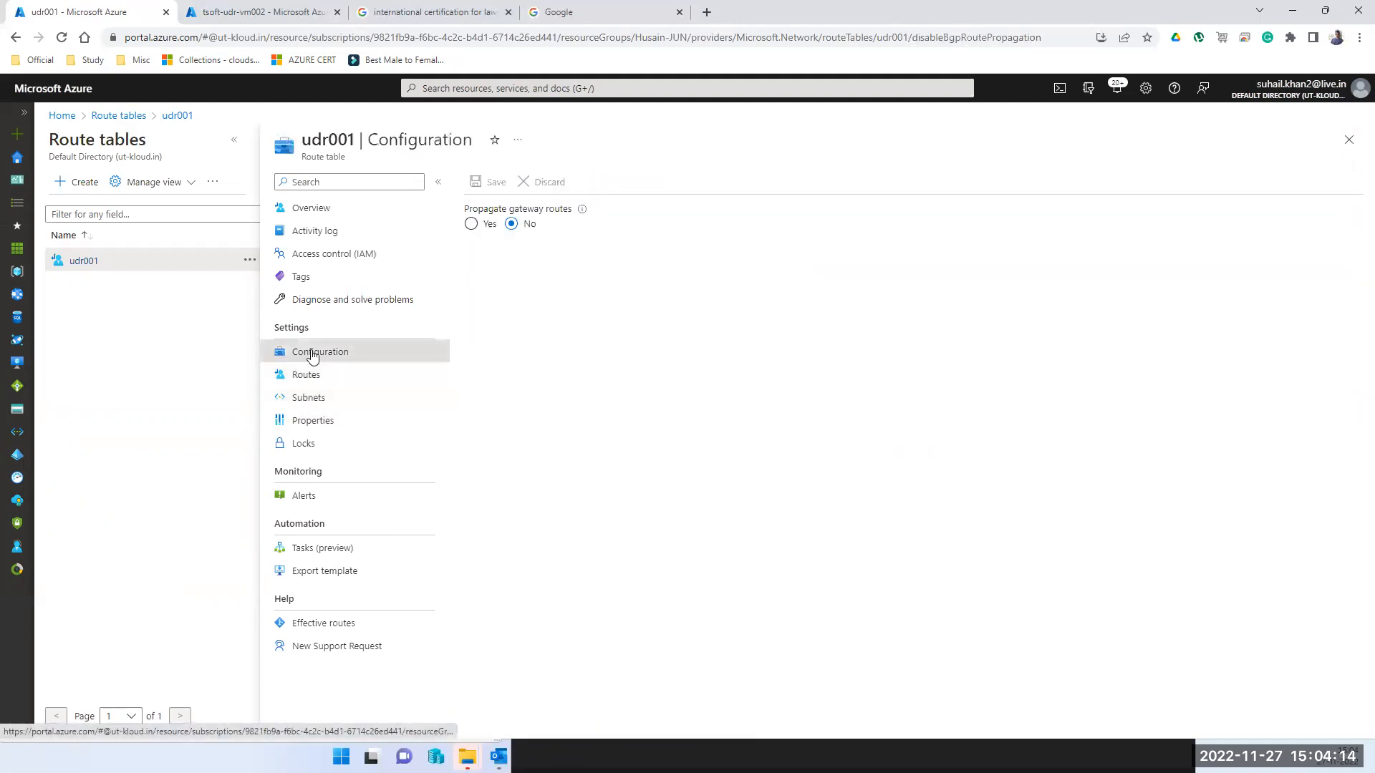
left_click(1349, 140)
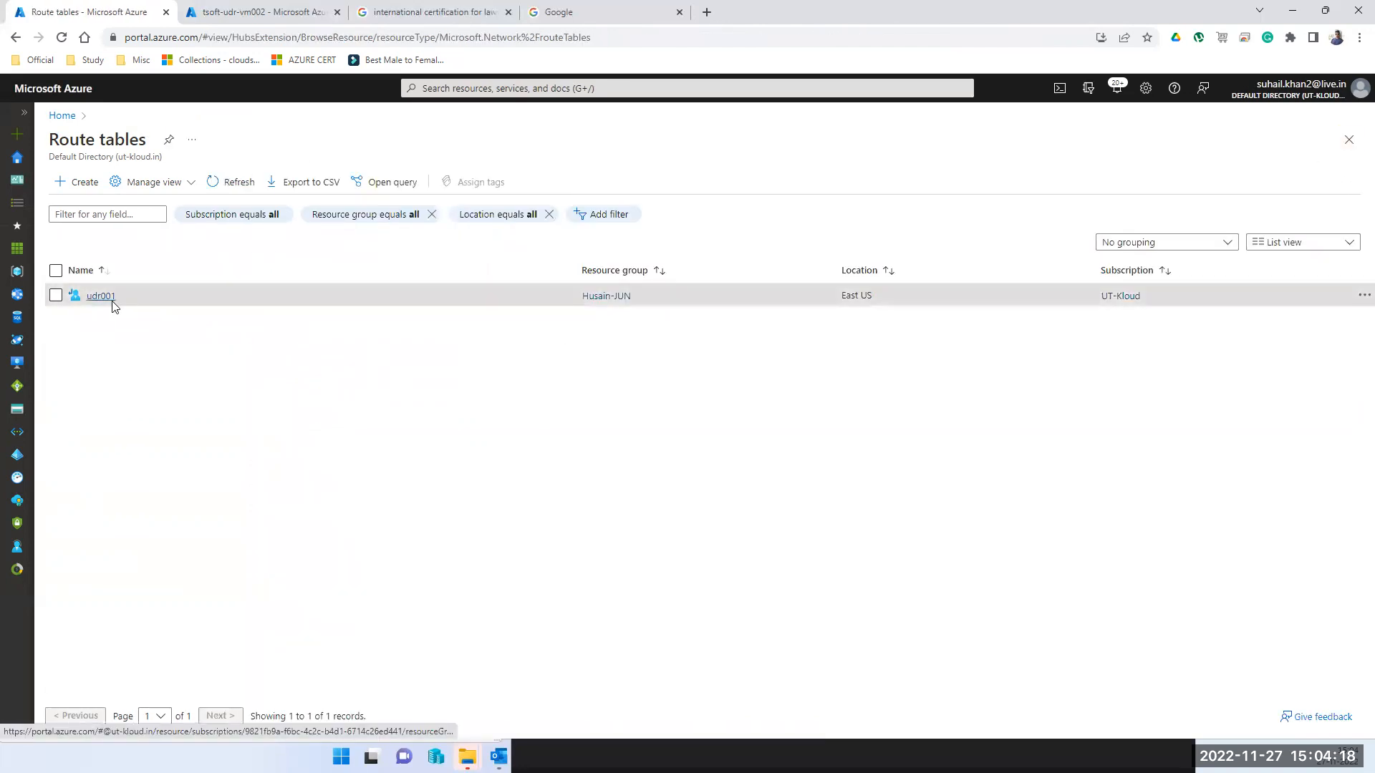
left_click(100, 297)
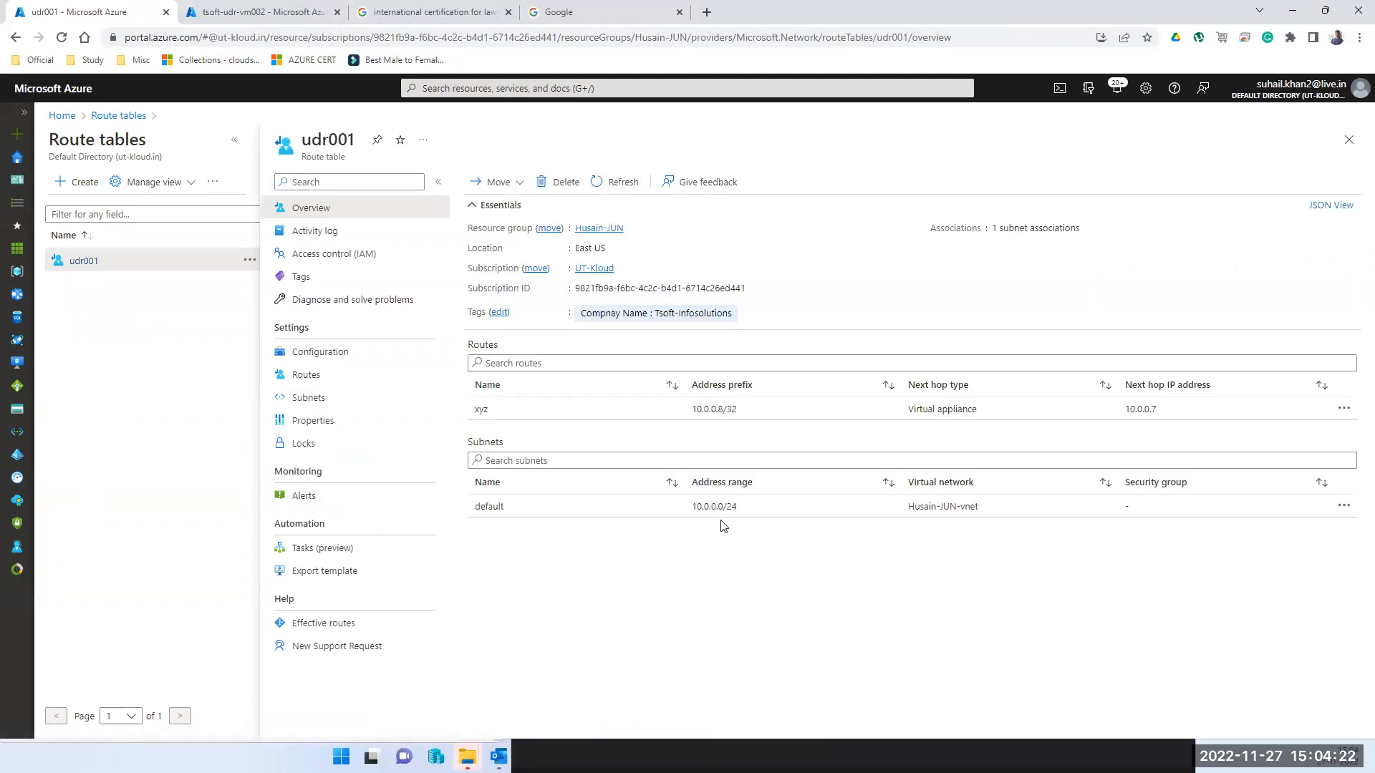
left_click(1344, 507)
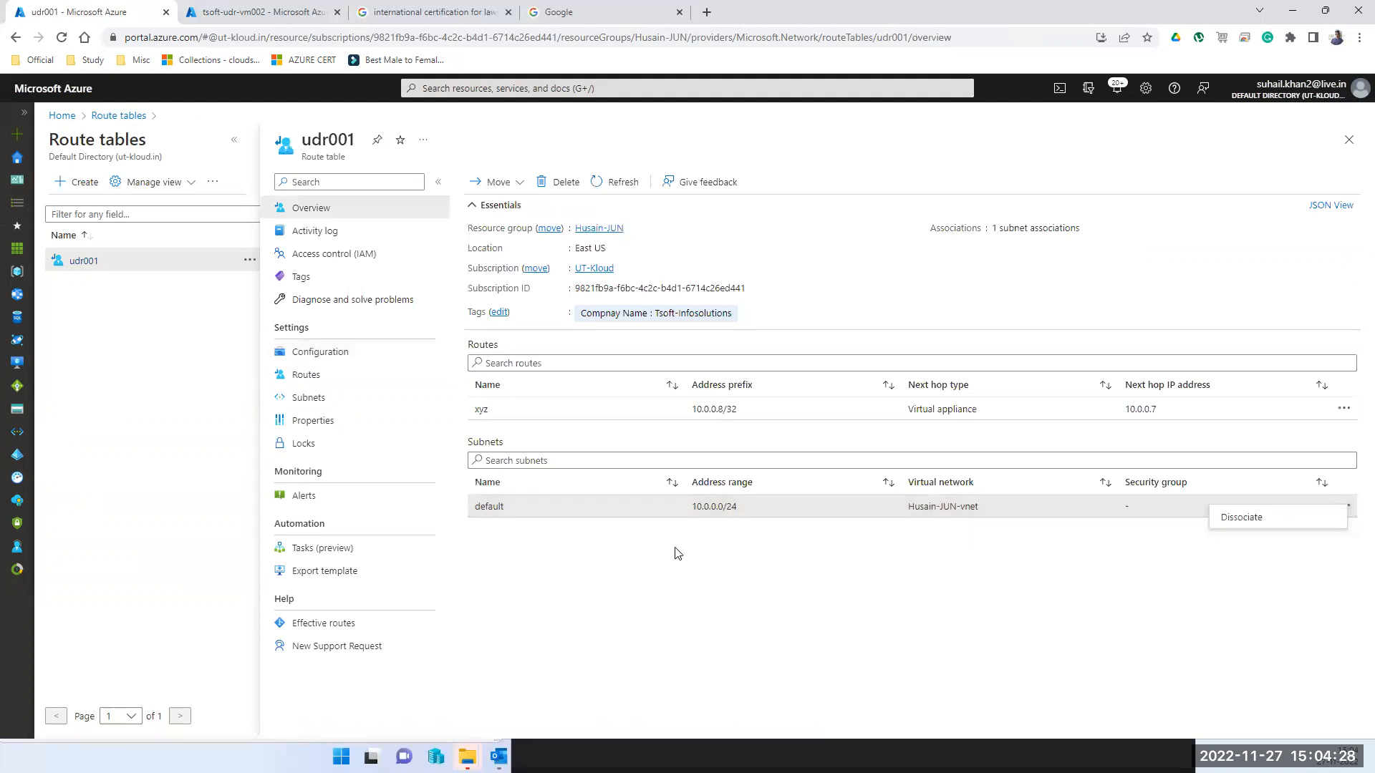
left_click(830, 565)
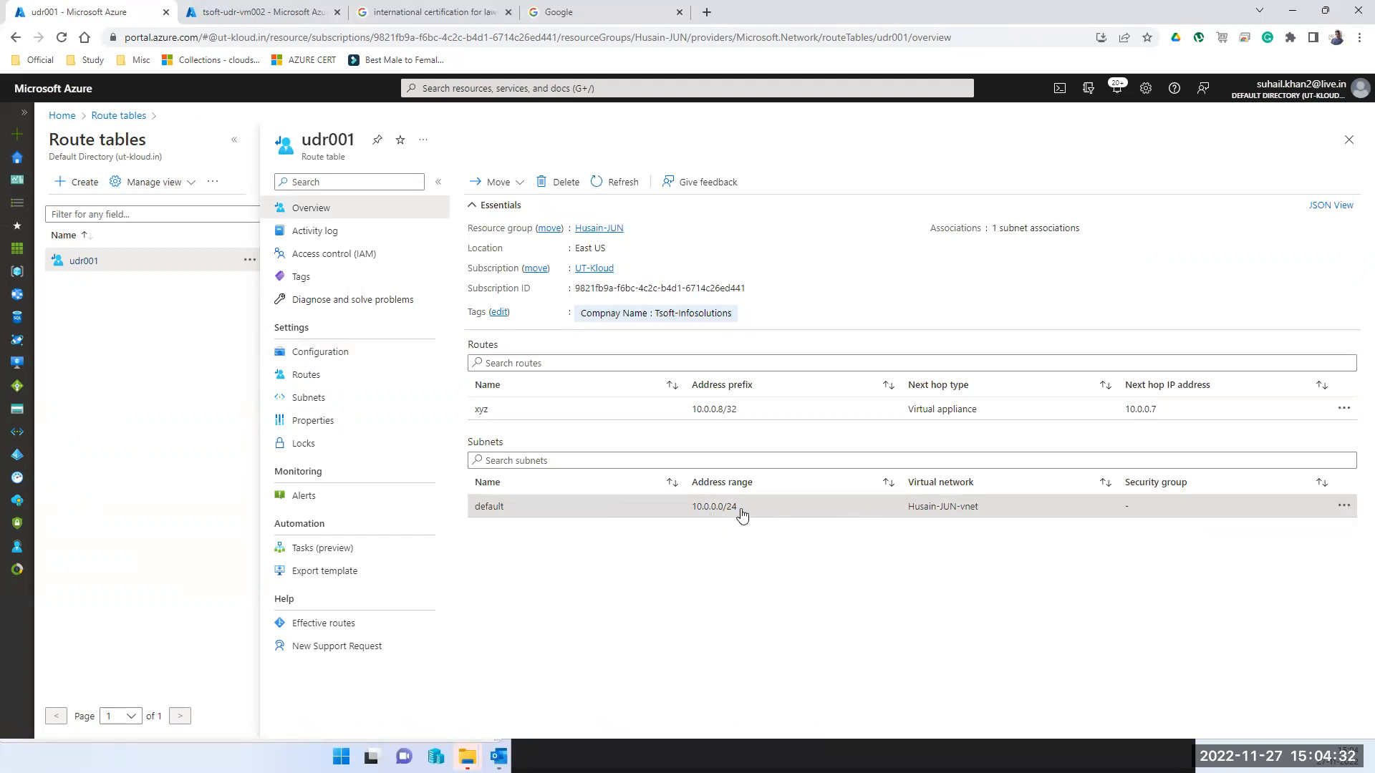
Step: Dissociate udr001 from the default subnet by setting its route table to None, save, and check udr001's refreshed overview and subnet associations
left_click(1087, 517)
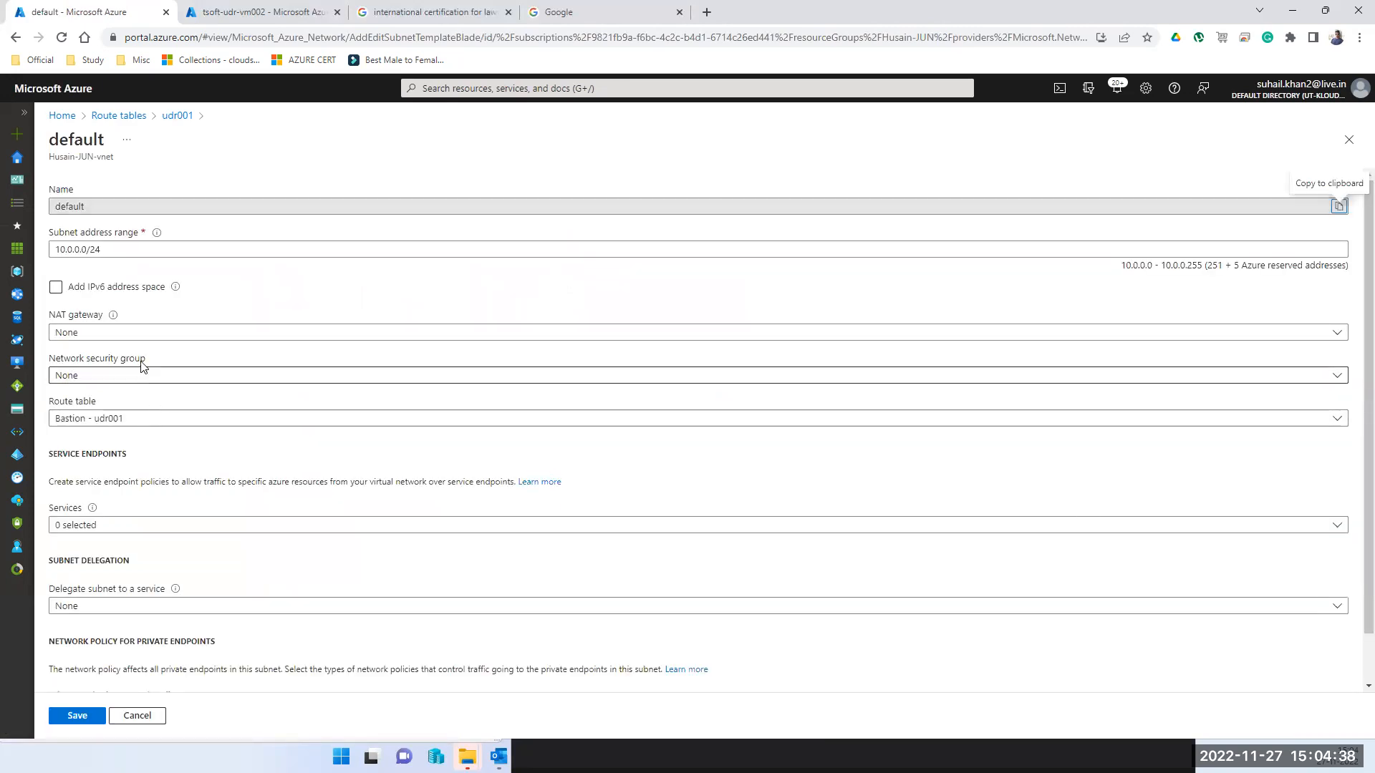
left_click(124, 421)
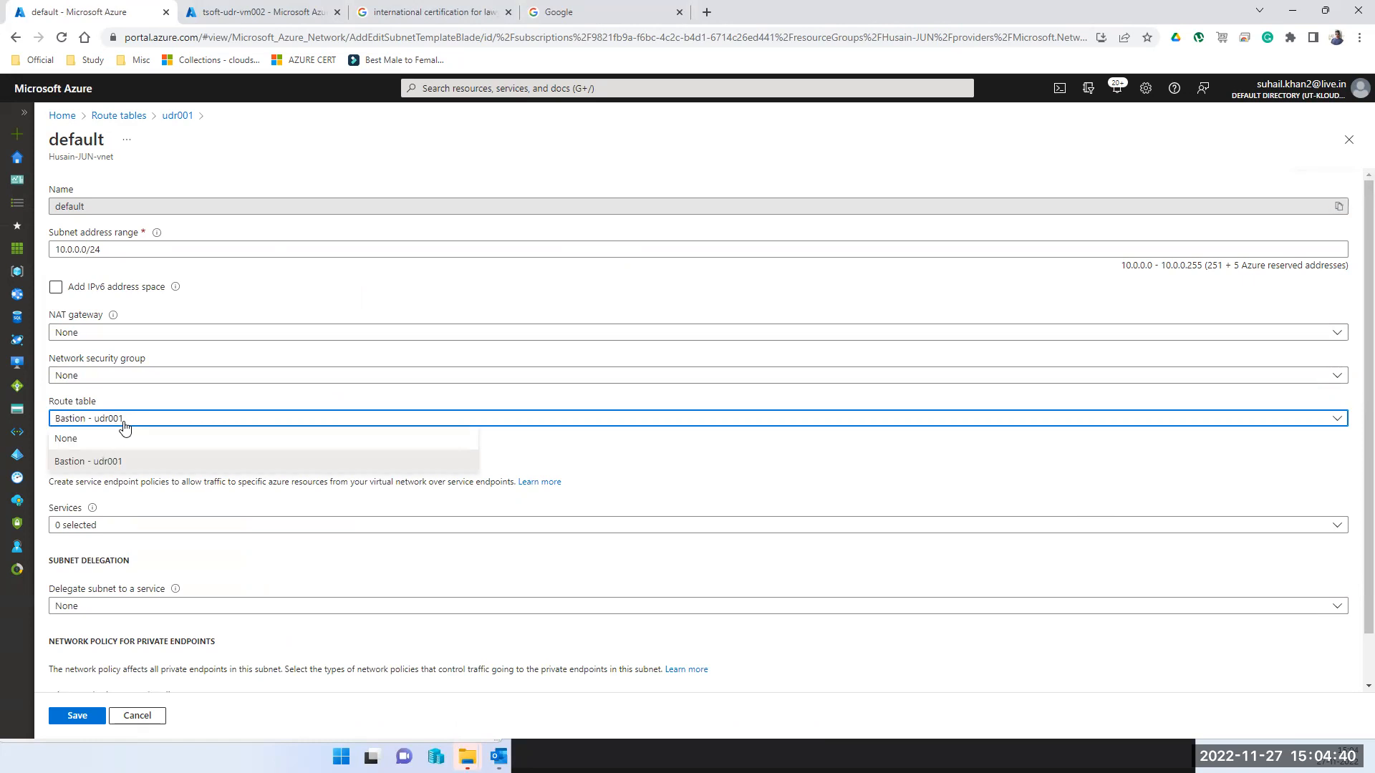
left_click(89, 448)
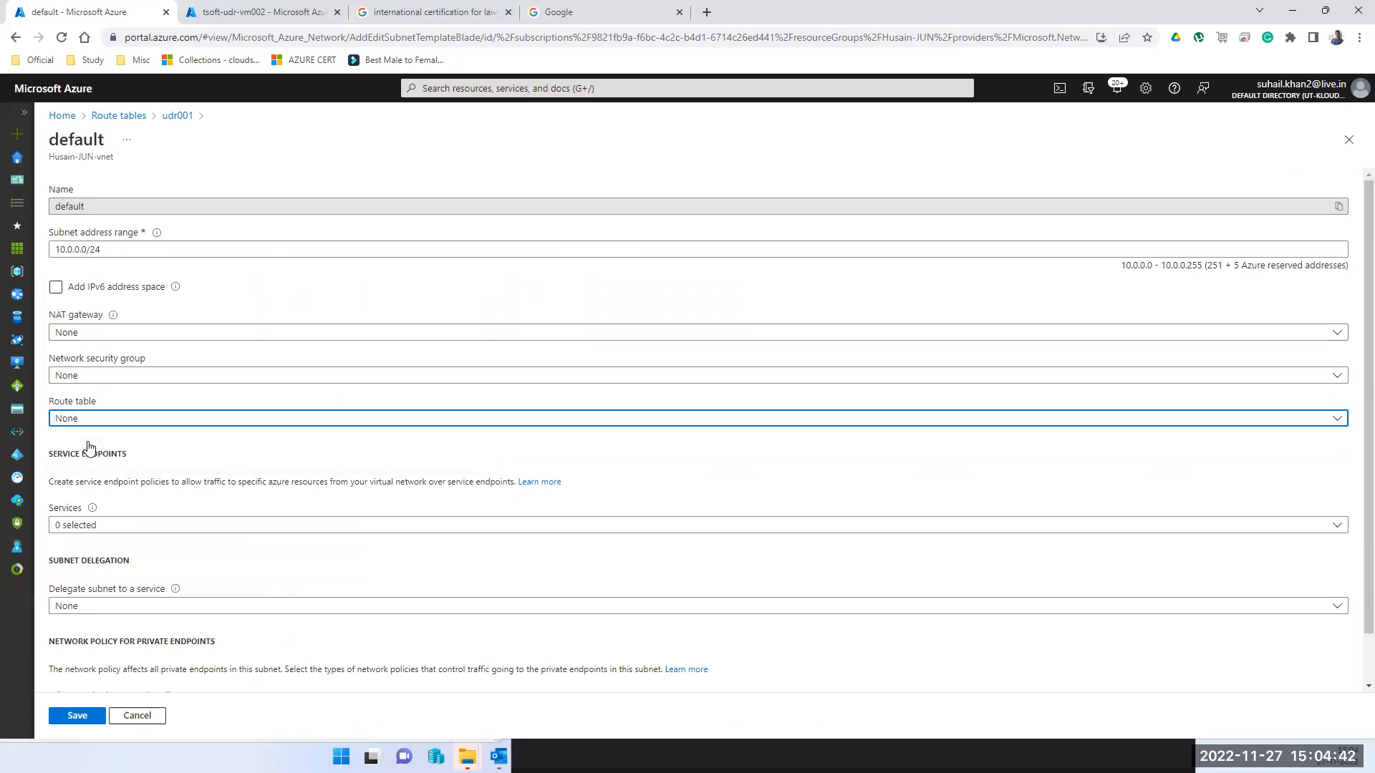
left_click(99, 422)
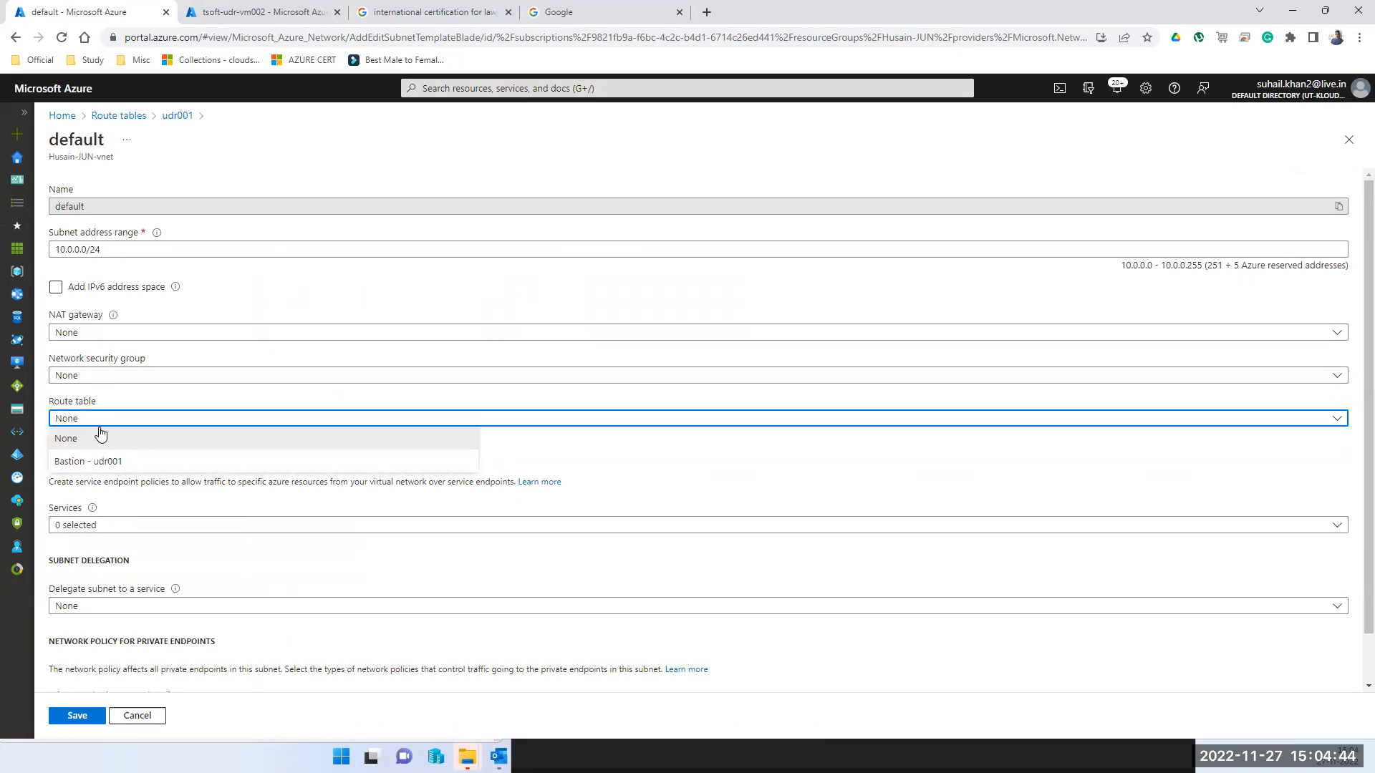
left_click(100, 439)
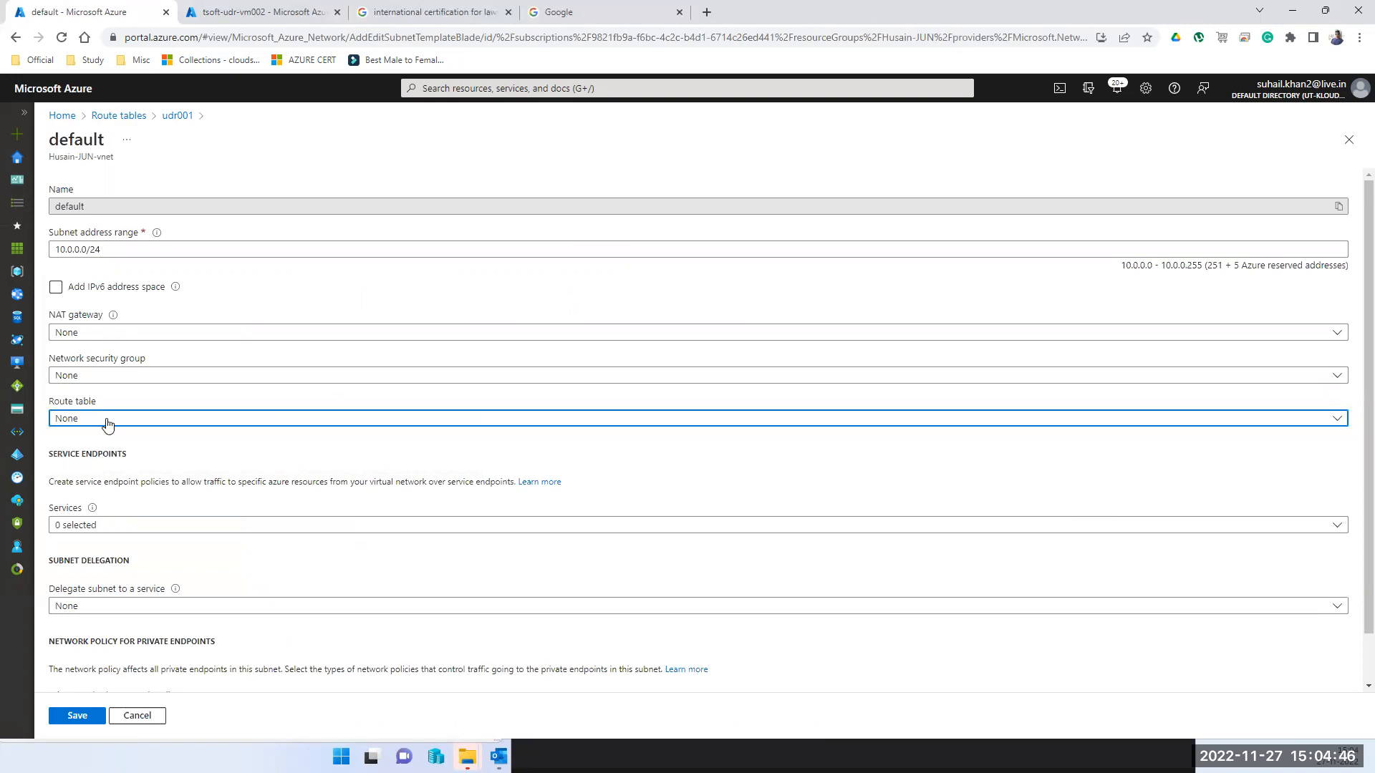
scroll(107, 424, "down", 1)
scroll(98, 530, "up", 1)
scroll(98, 552, "down", 1)
scroll(93, 652, "up", 1)
left_click(80, 716)
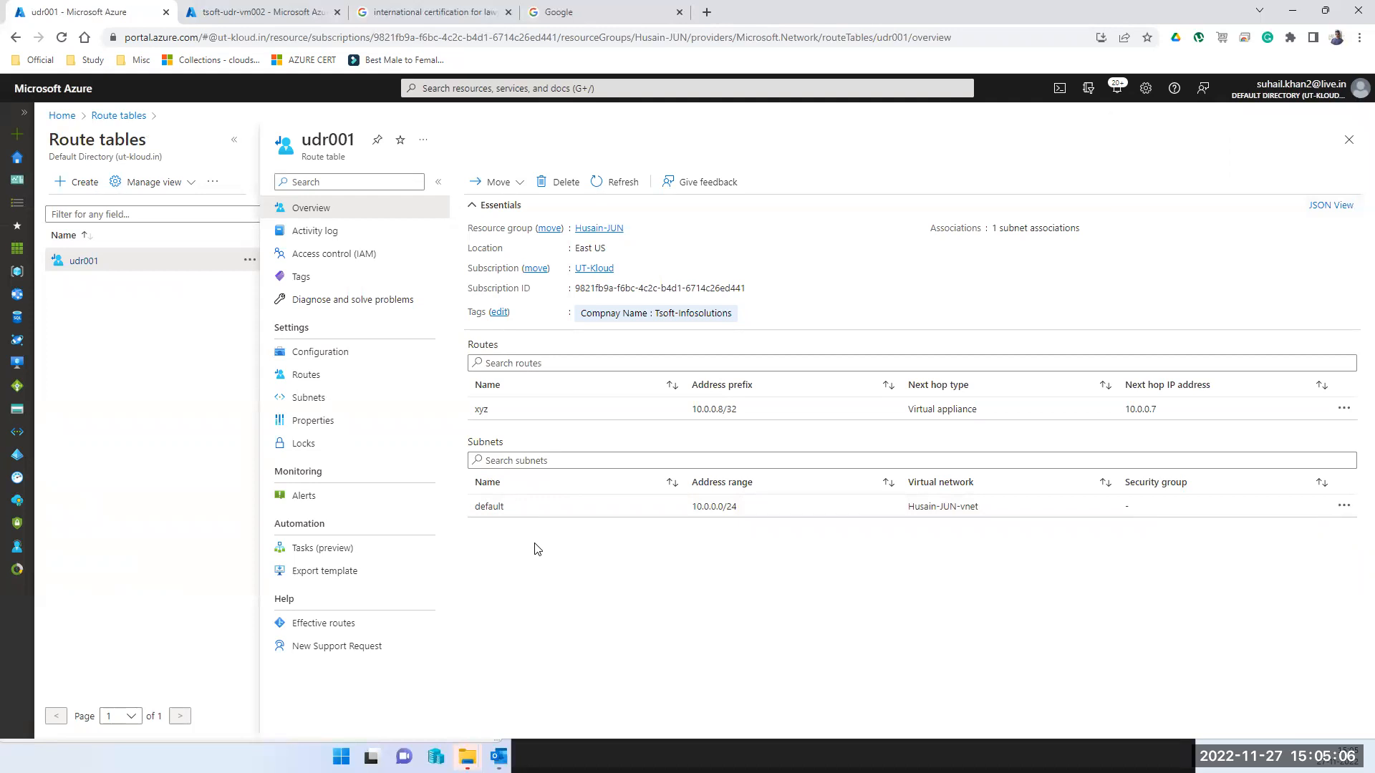
left_click(617, 185)
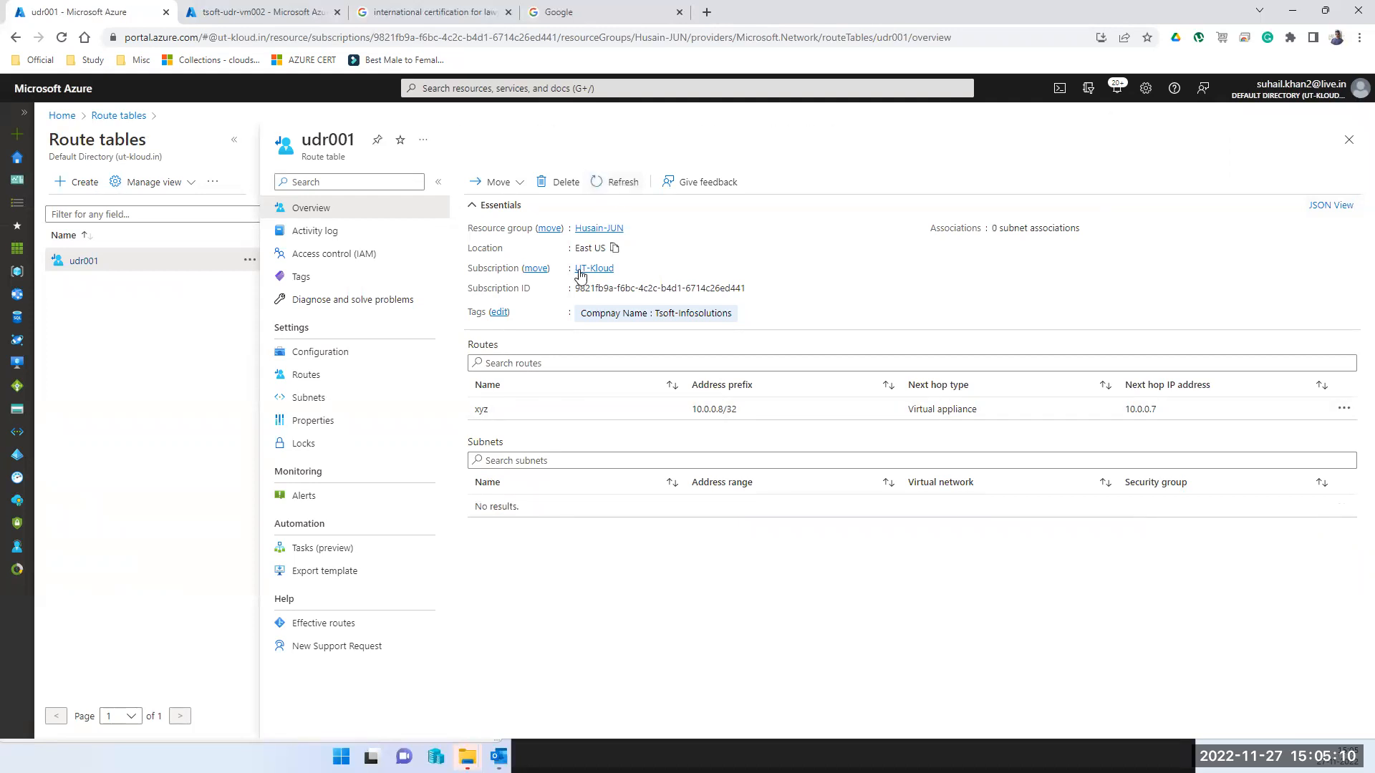
left_click(328, 405)
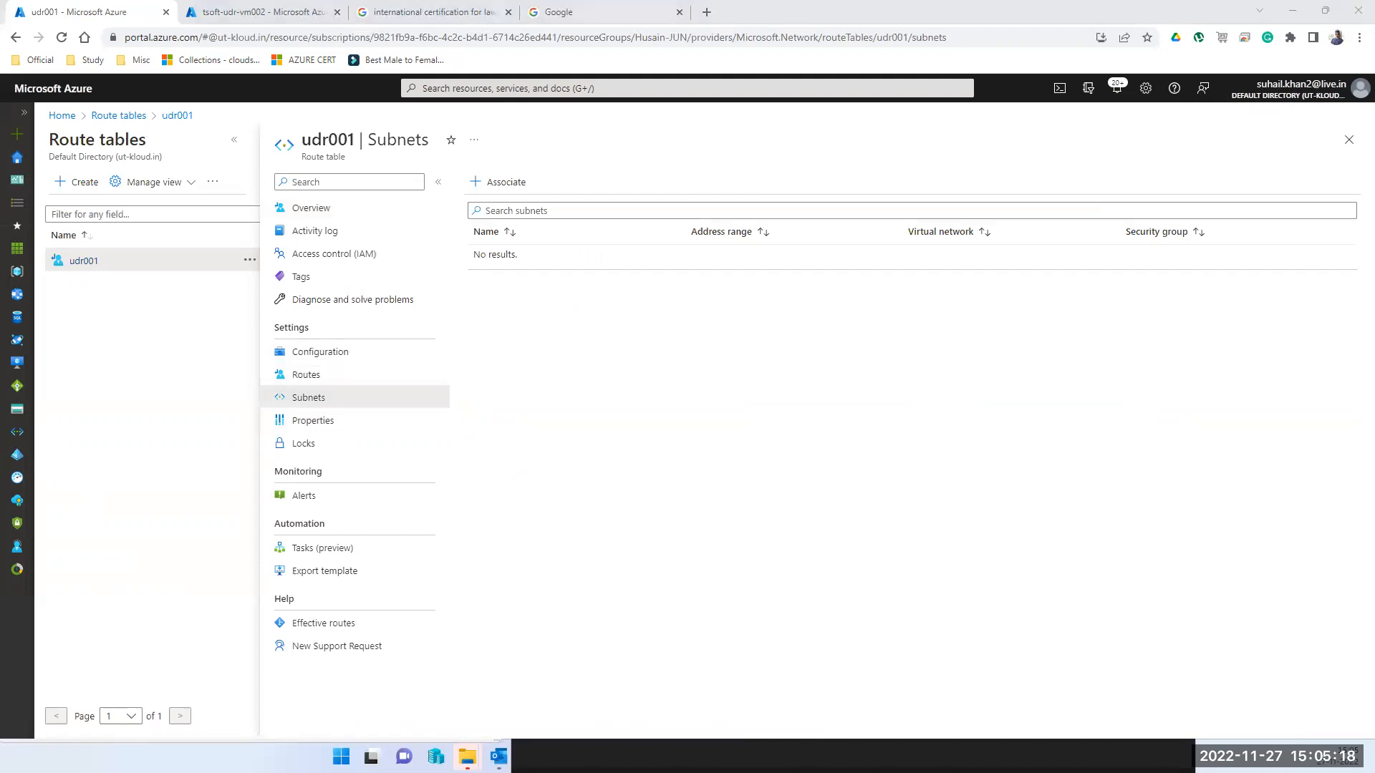
Step: Switch to VM001's Remote Desktop session, ping 10.0.0.8 again and clear the PowerShell console
key("alt+Tab")
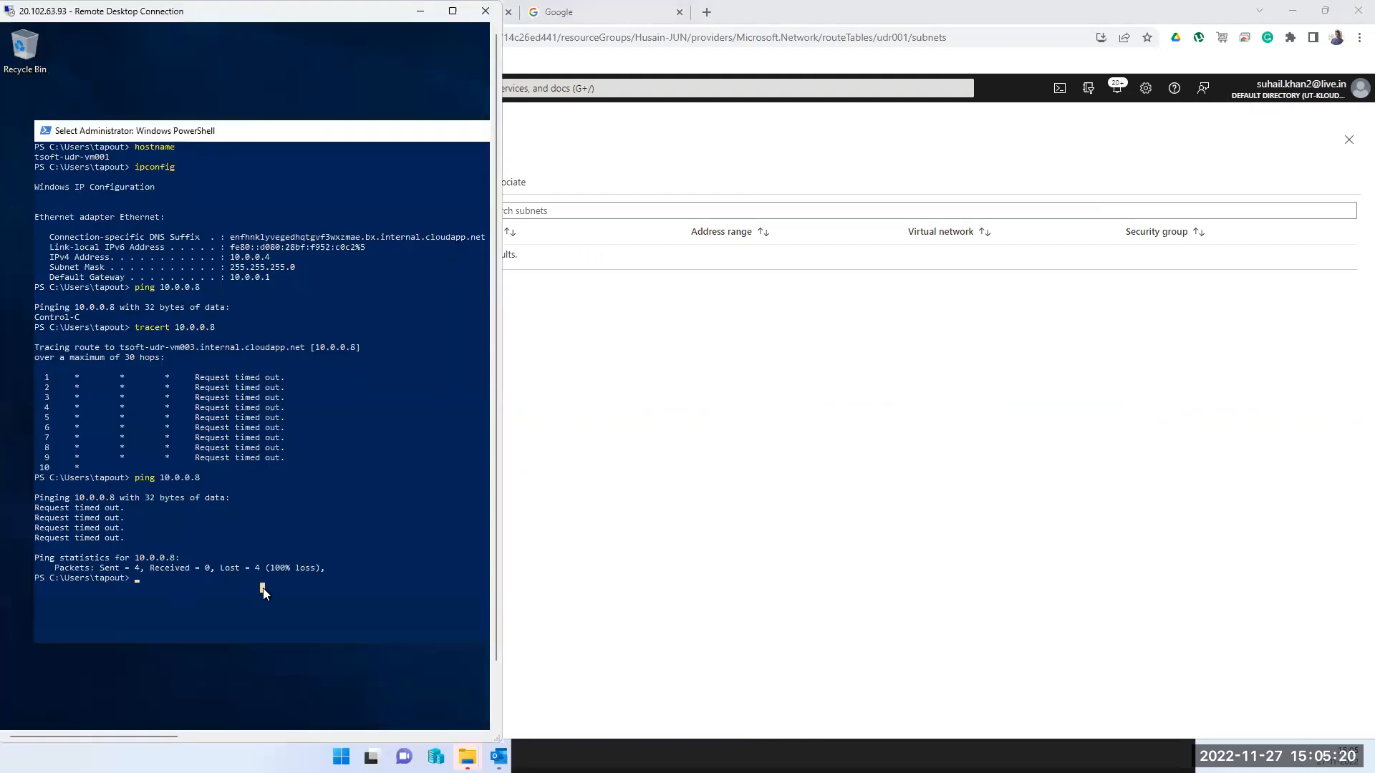
key("Up")
key("Return")
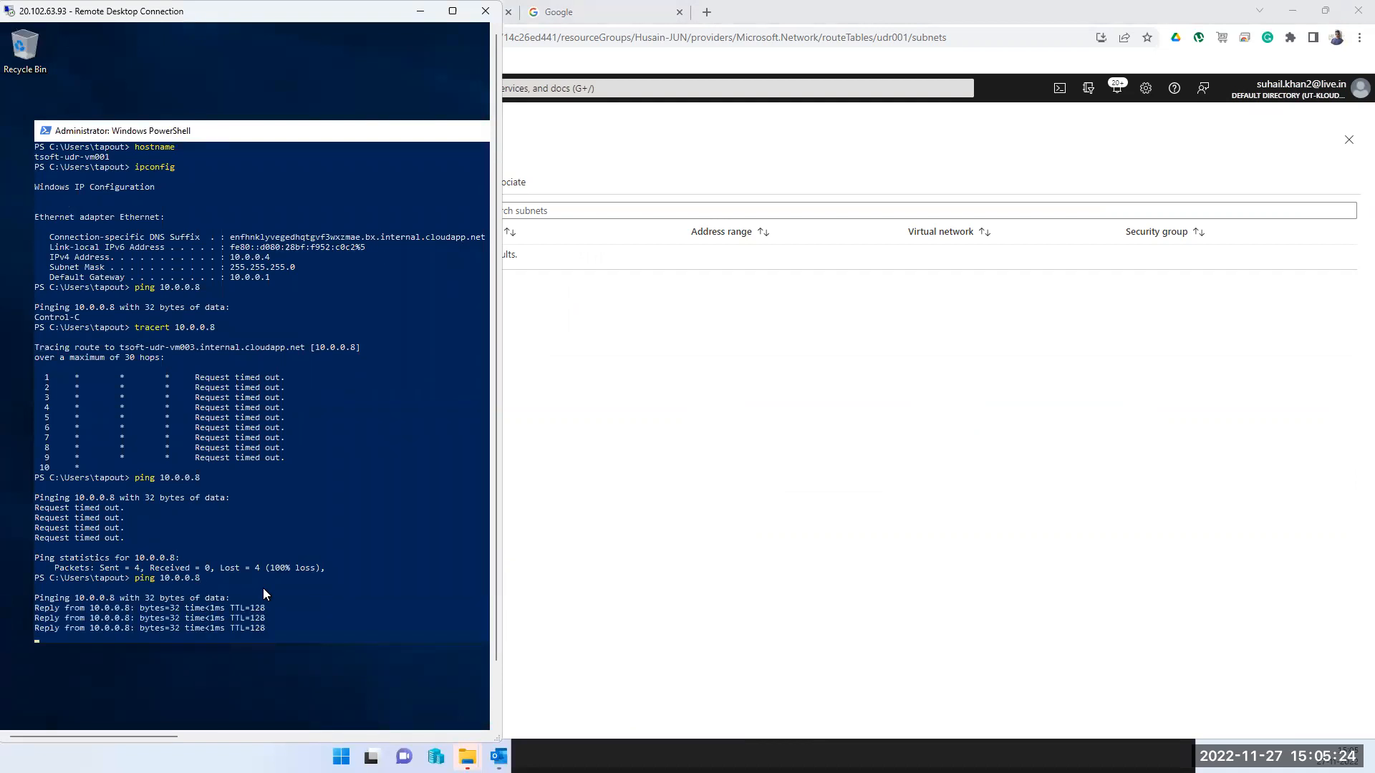
type("cls")
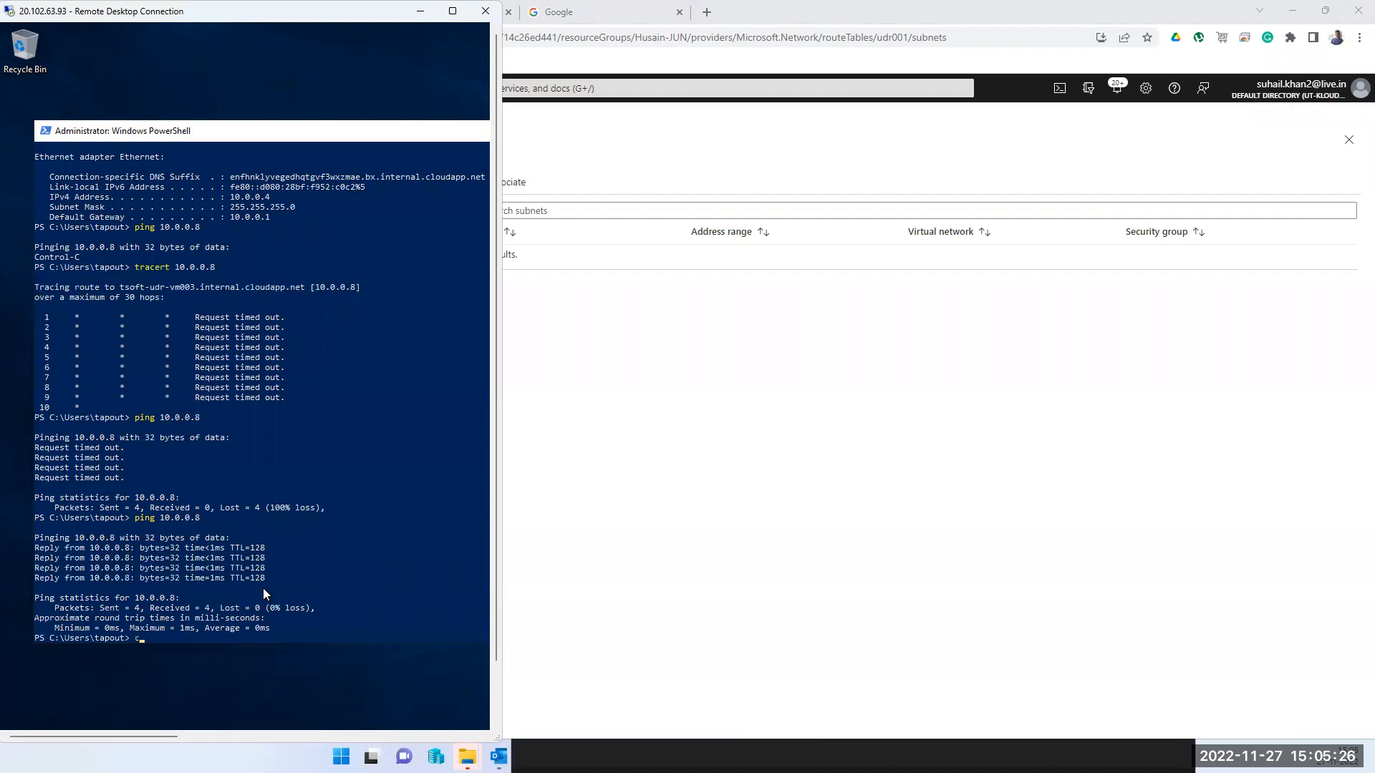
key("Return")
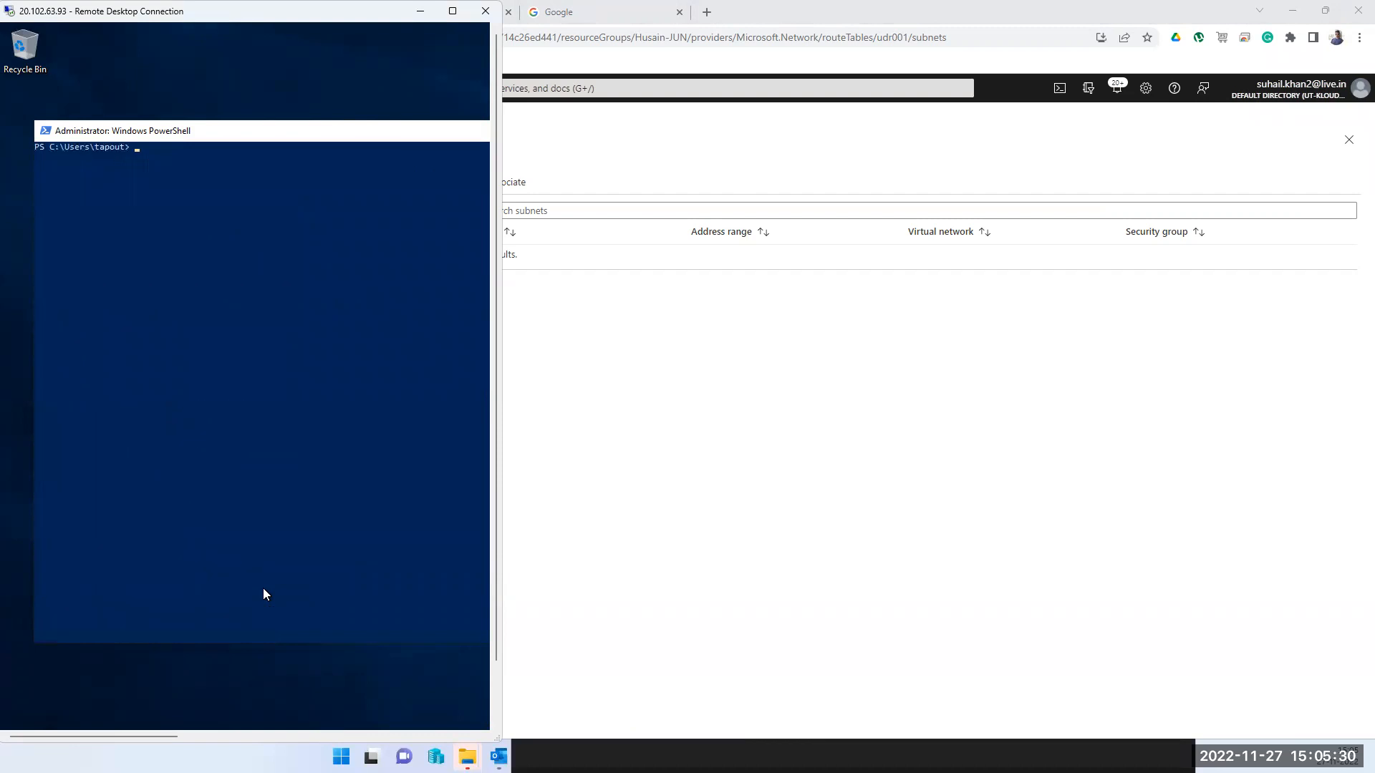
Step: Trace the route from VM001 to 10.0.0.8 with tracert, then clear the console
type("tracert 10.0.0.8")
key("Return")
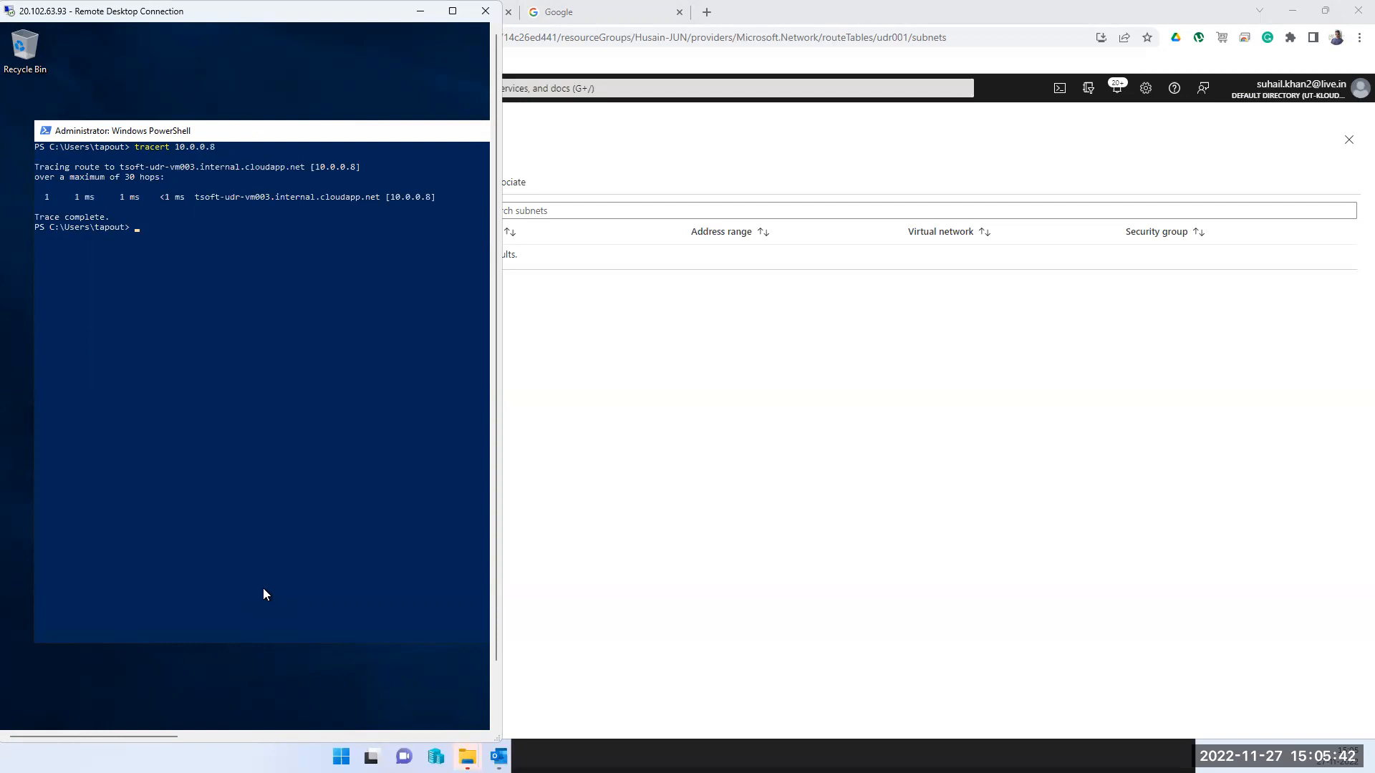
type("cls")
key("Return")
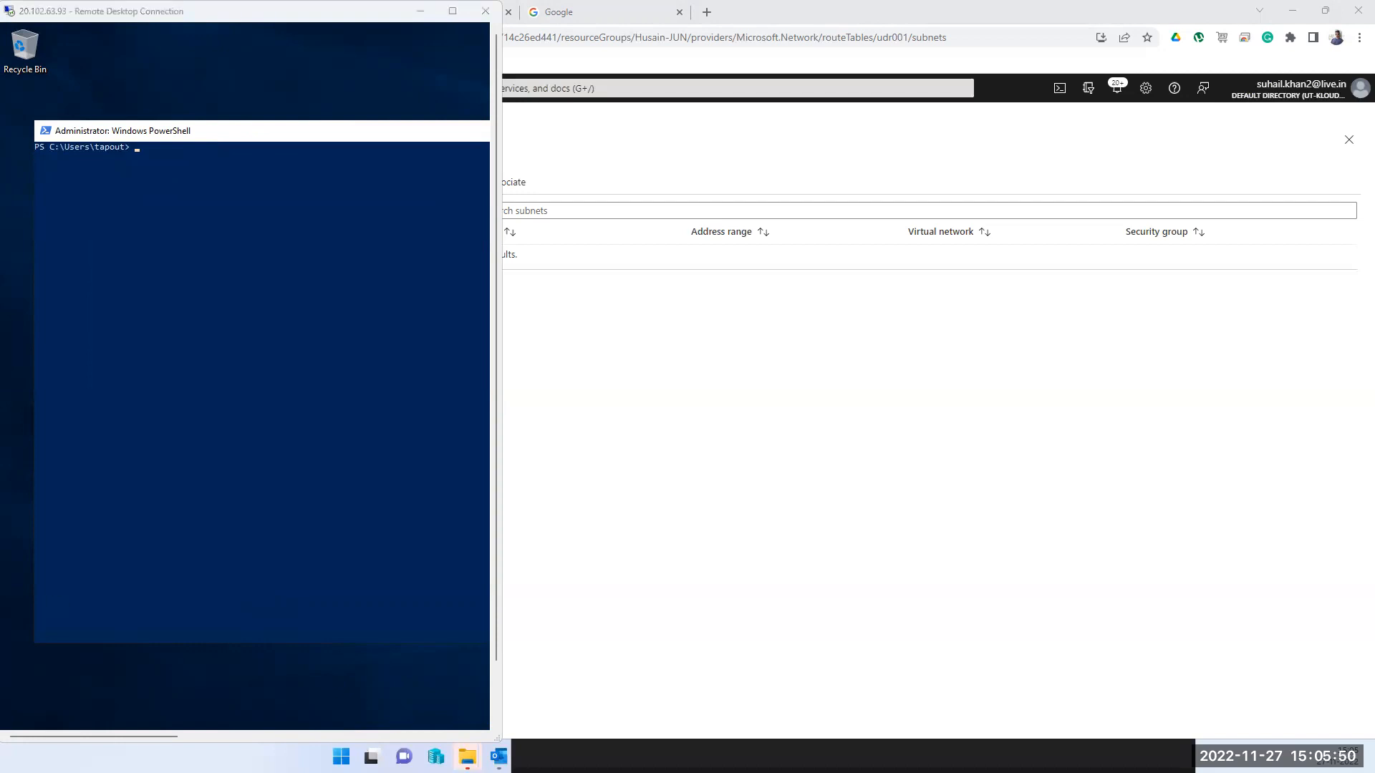
Step: Return to the Azure portal and associate the preselected virtual network's default subnet with udr001
left_click(1057, 443)
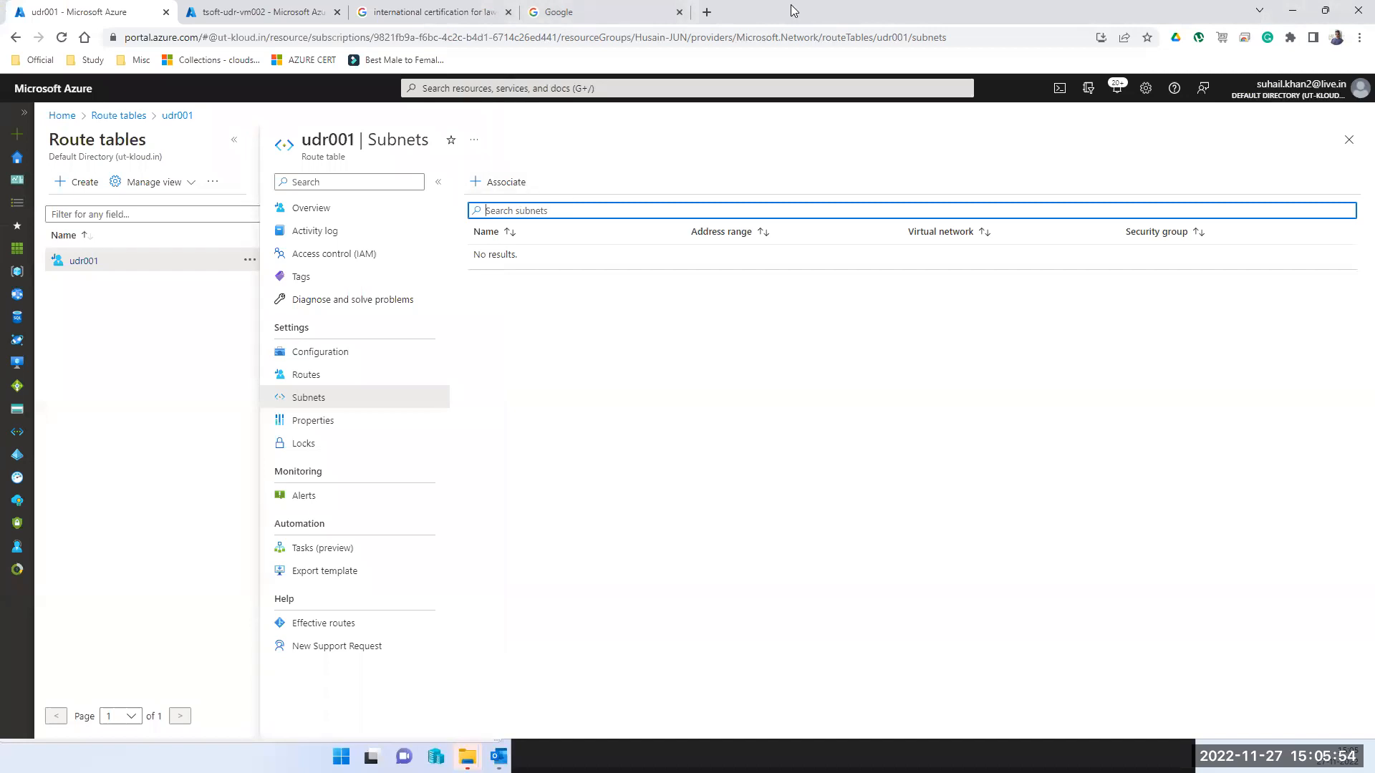
left_click(564, 21)
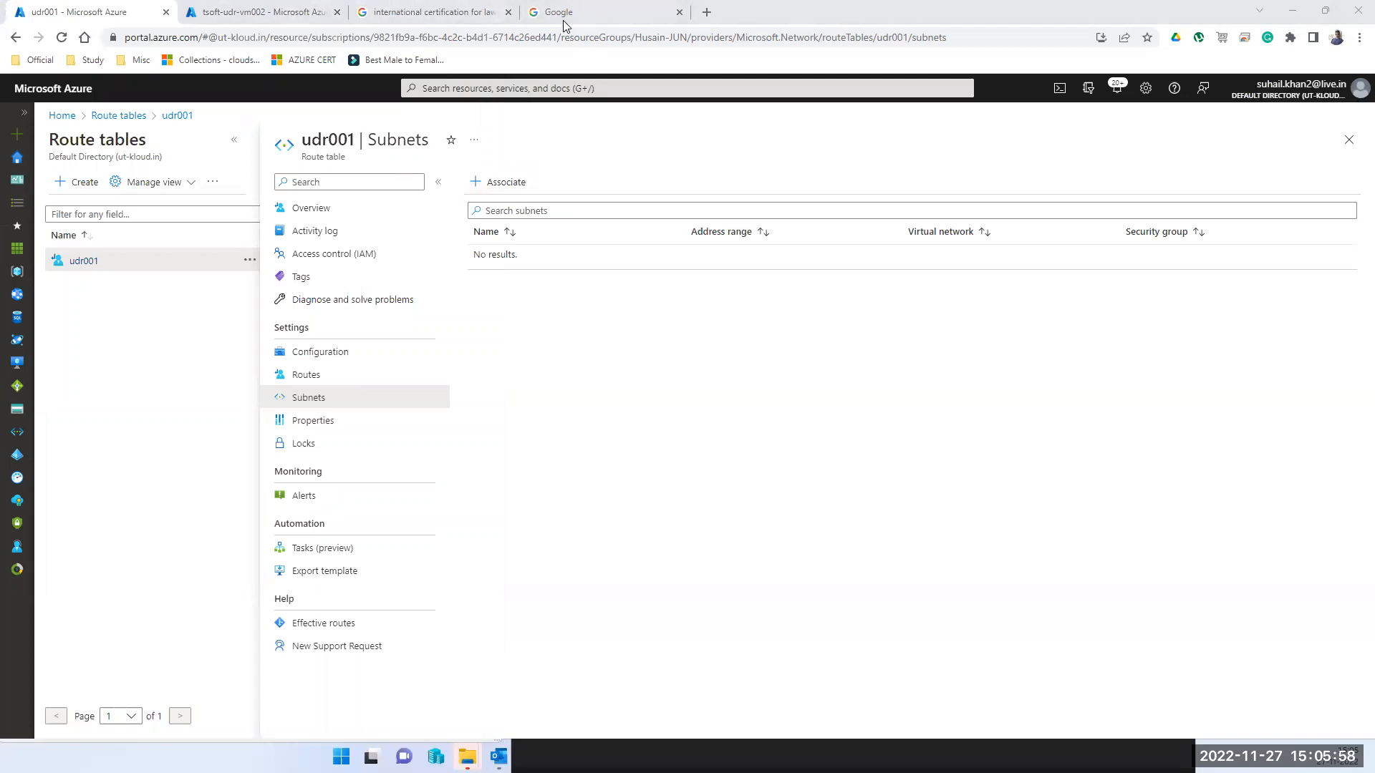
left_click(500, 190)
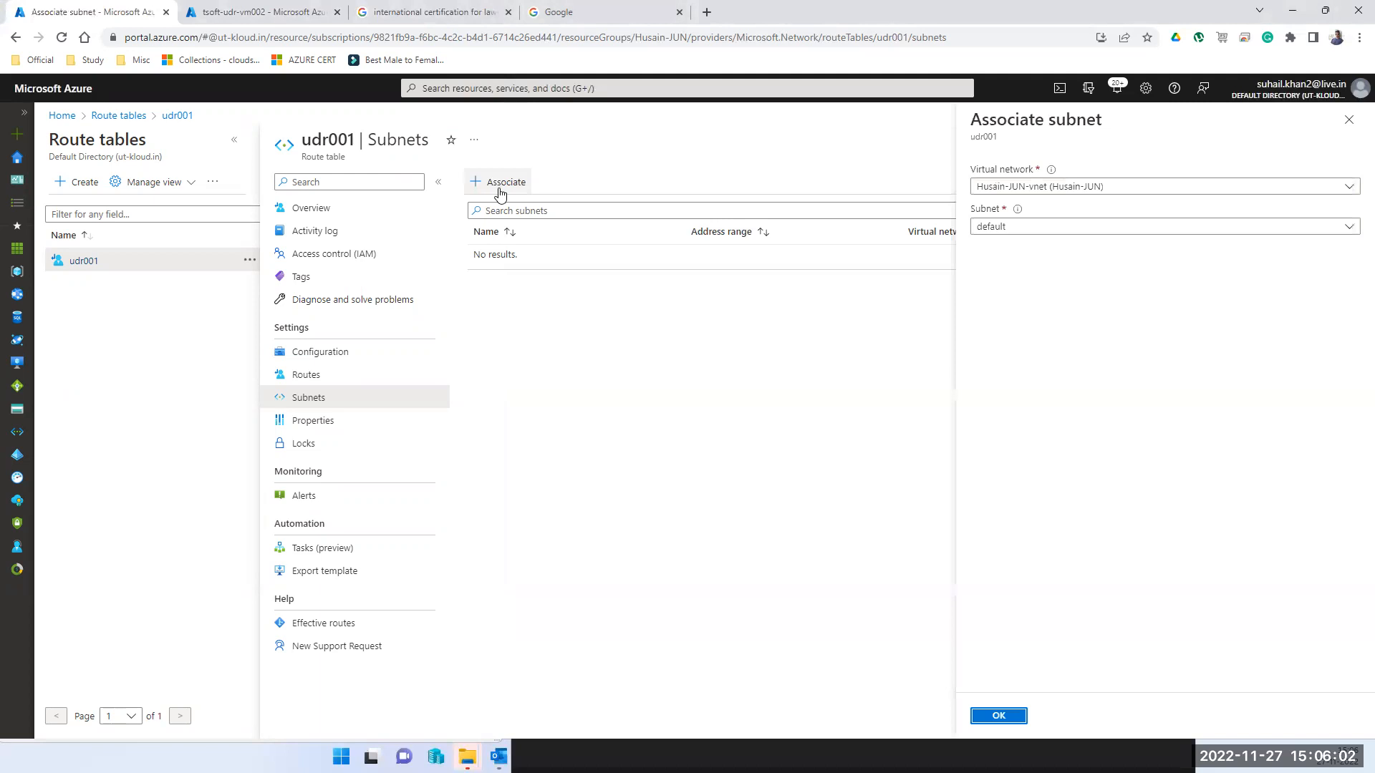
left_click(1045, 230)
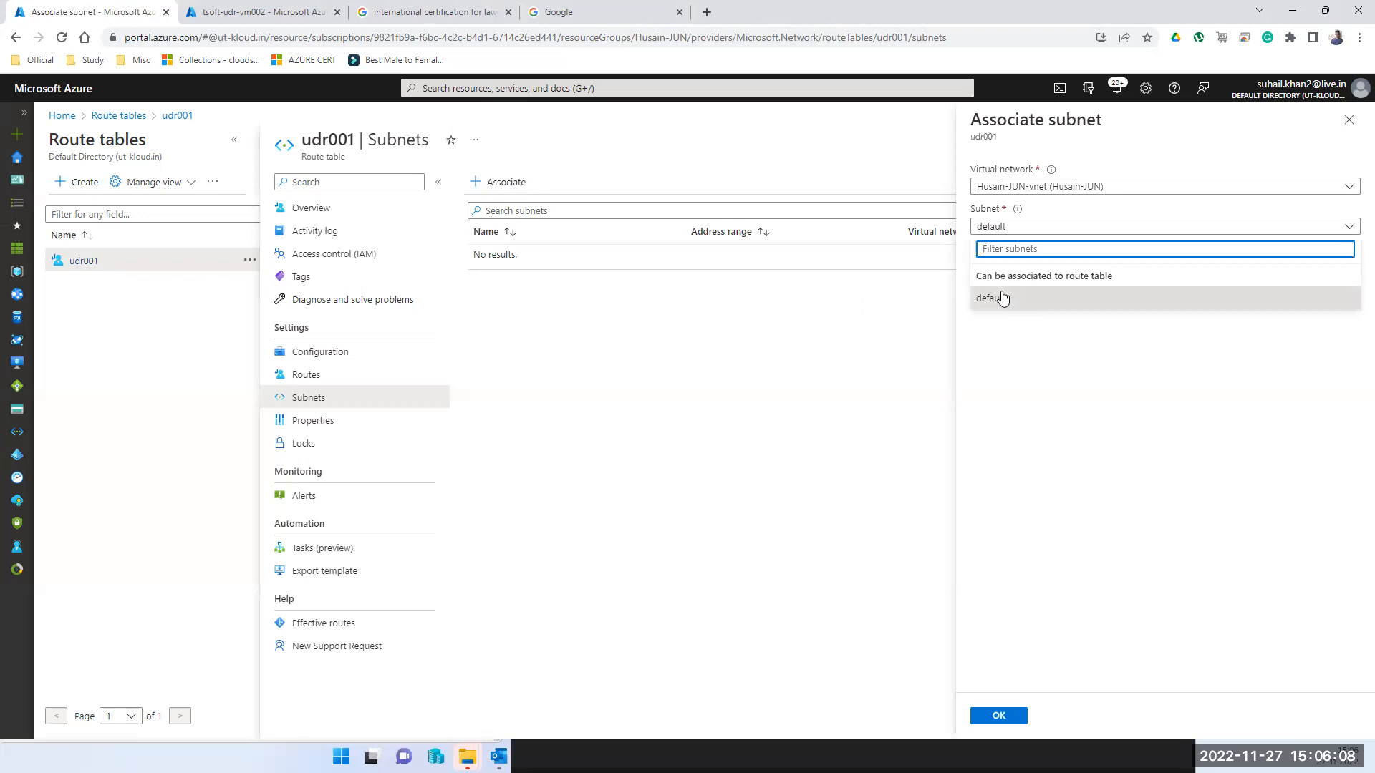
left_click(1002, 297)
left_click(1015, 719)
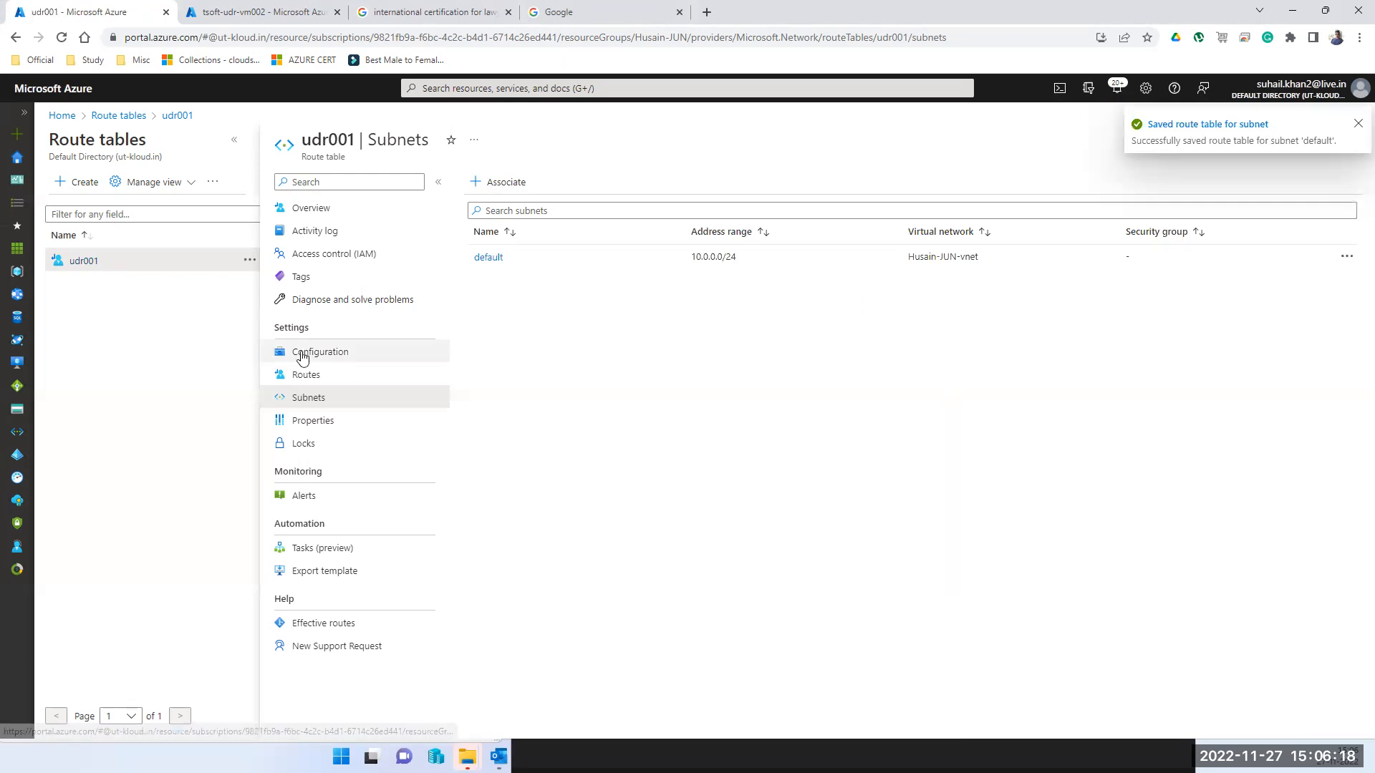
Step: Review udr001's routes and gateway route propagation configuration, then close the route table
left_click(300, 377)
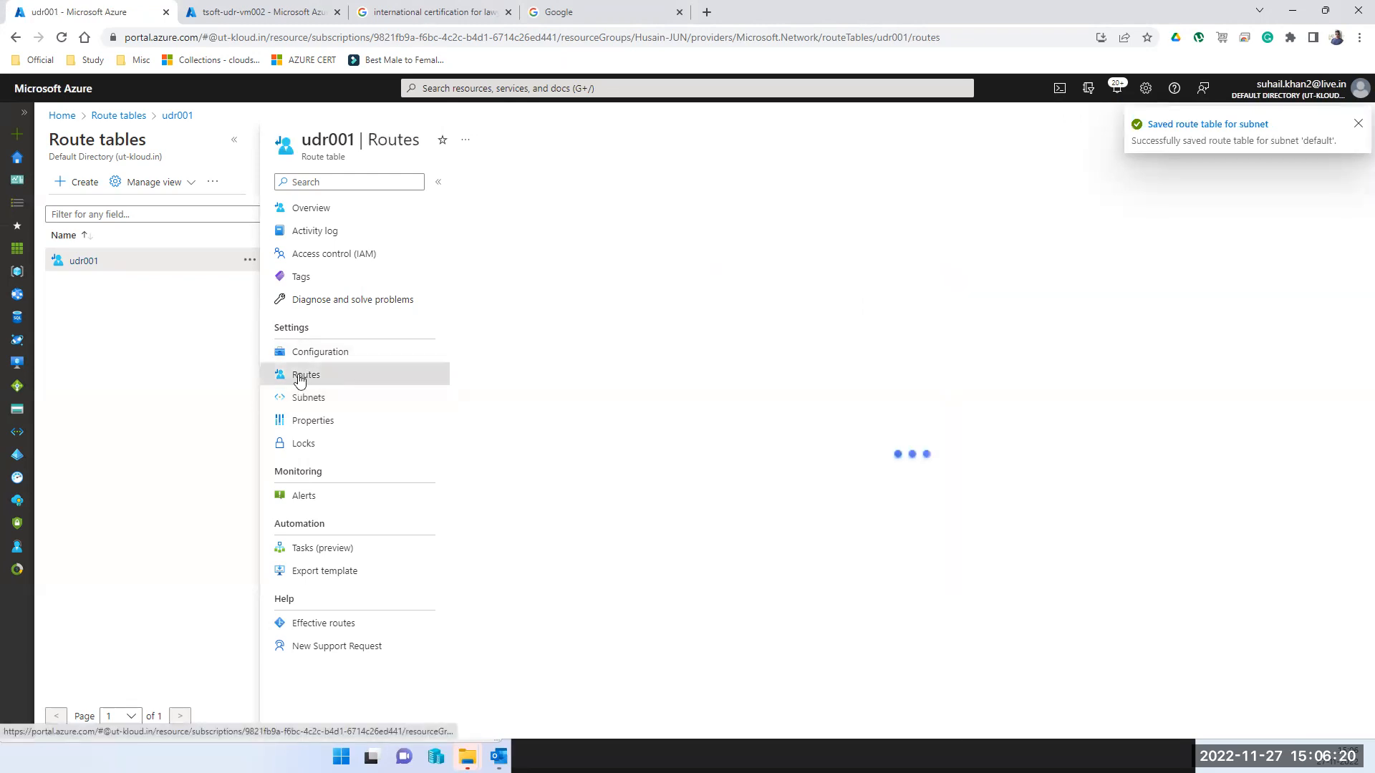
left_click(309, 359)
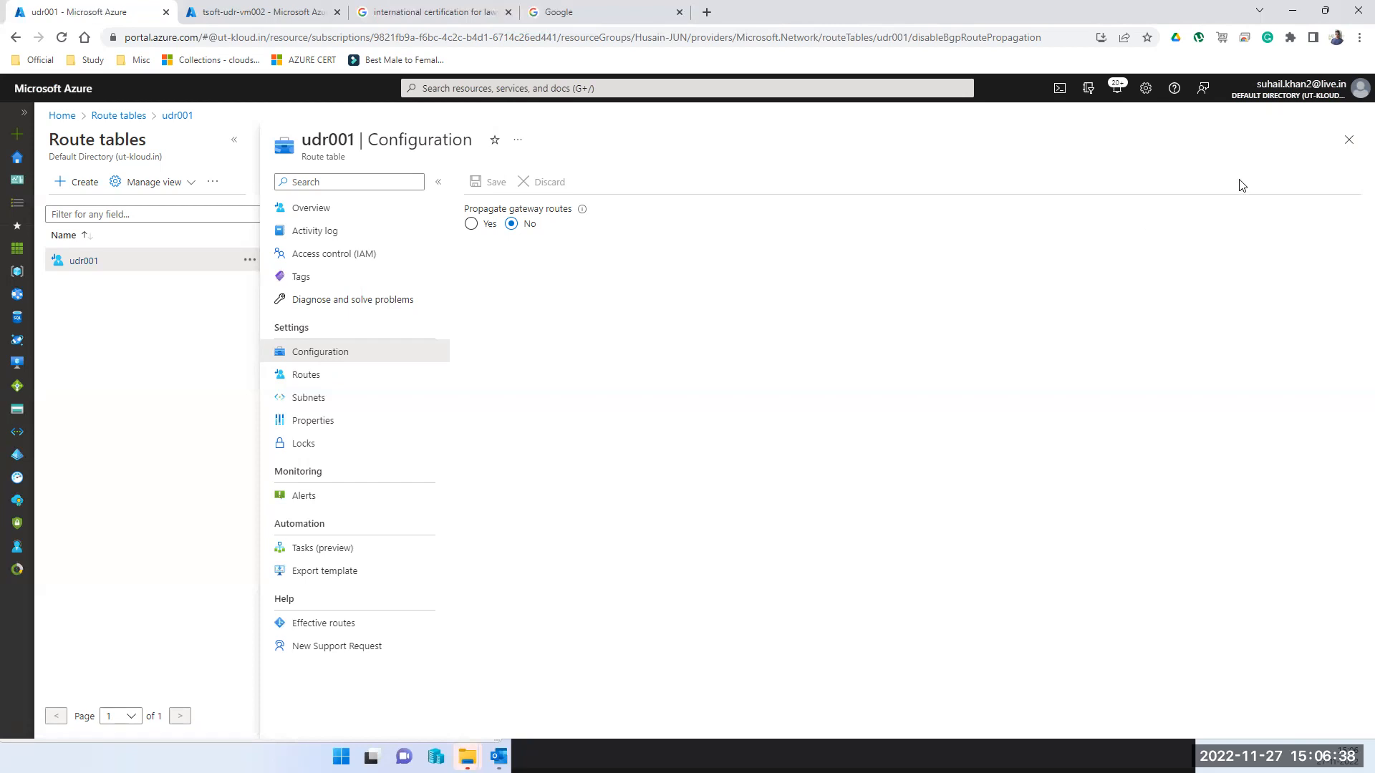
left_click(1348, 141)
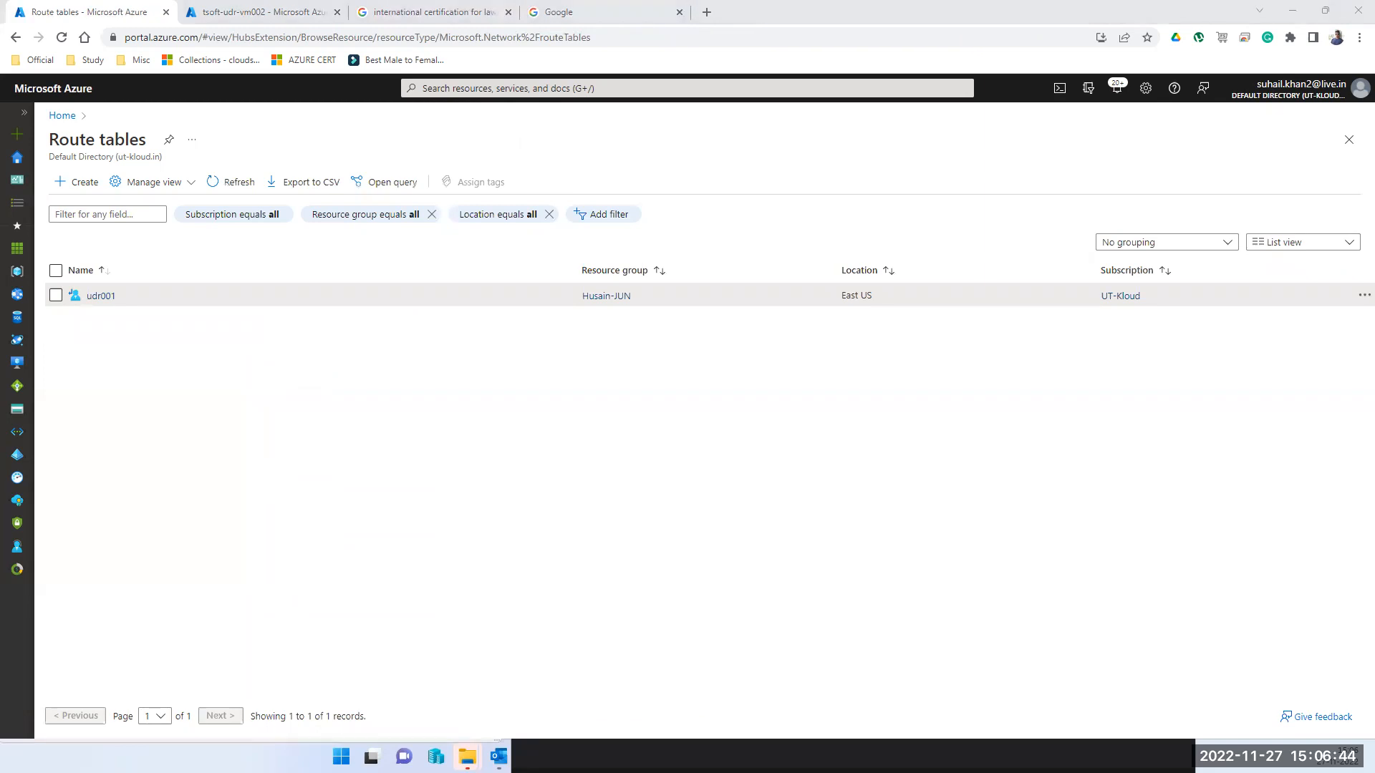
Step: Switch back to VM001's Remote Desktop session, ping 10.0.0.8 again and interrupt the running ping
key("alt+Tab")
left_click(181, 338)
type("p")
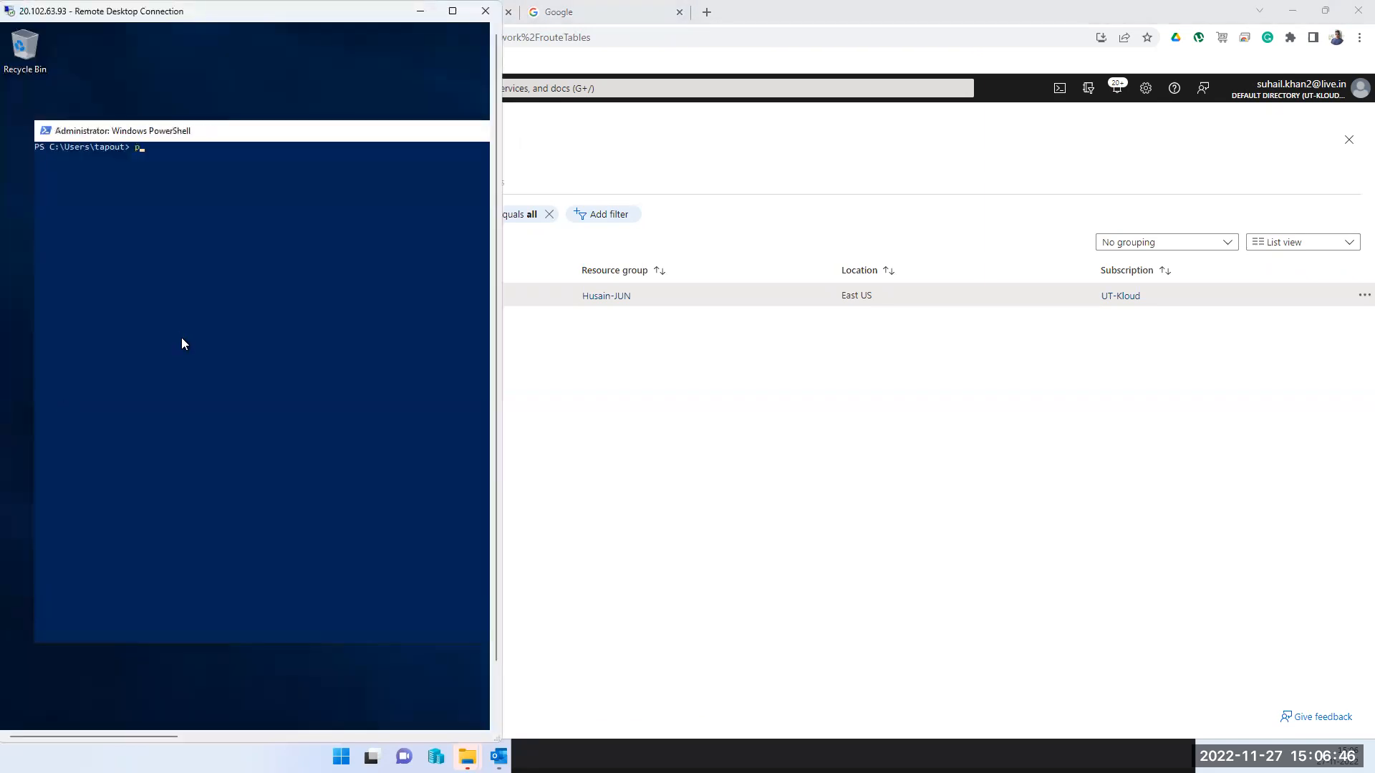
type("ing 10.0.0.8")
key("Return")
left_click(188, 289)
key("ctrl+c")
Step: Return to the Azure portal, list the virtual machines and open the overview of tsoft-udr-vm001
left_click(683, 412)
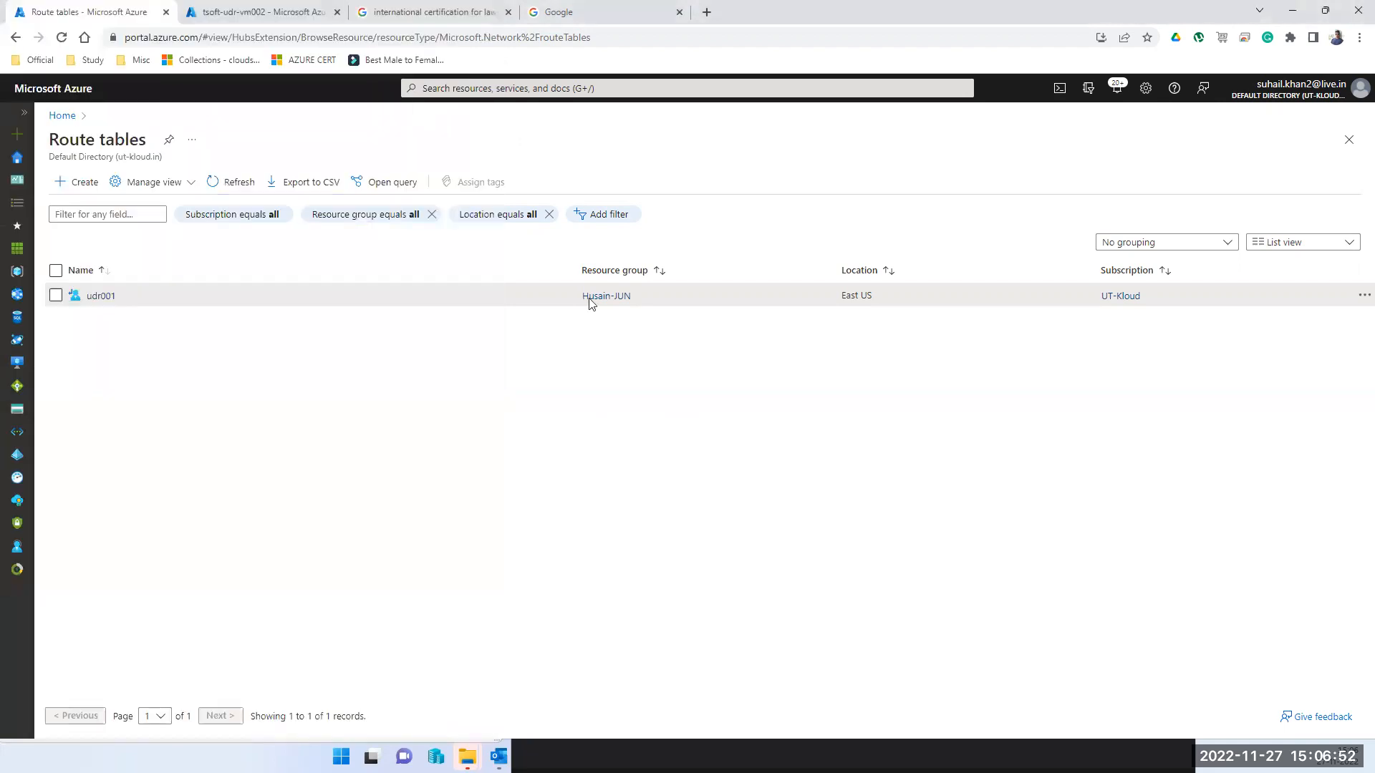
left_click(492, 89)
left_click(500, 317)
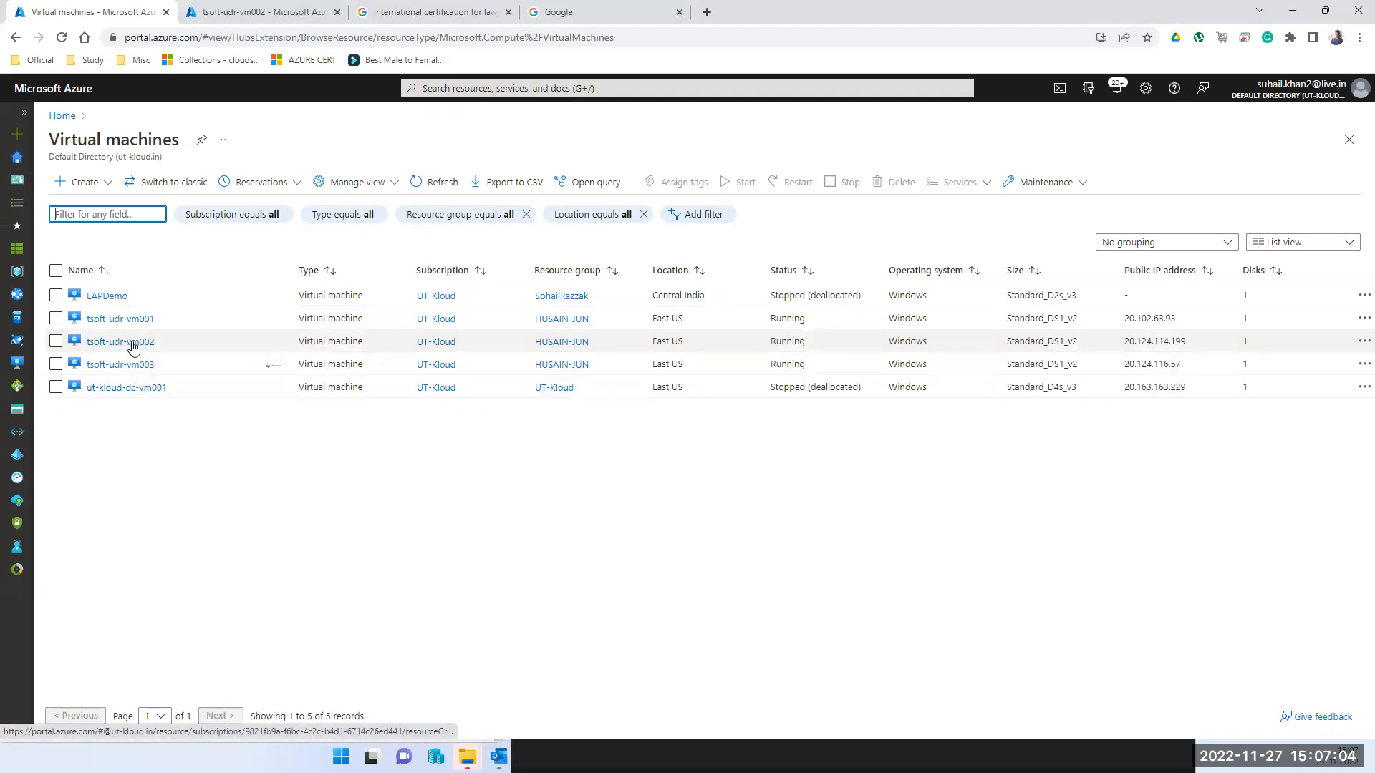
mouse_move(133, 347)
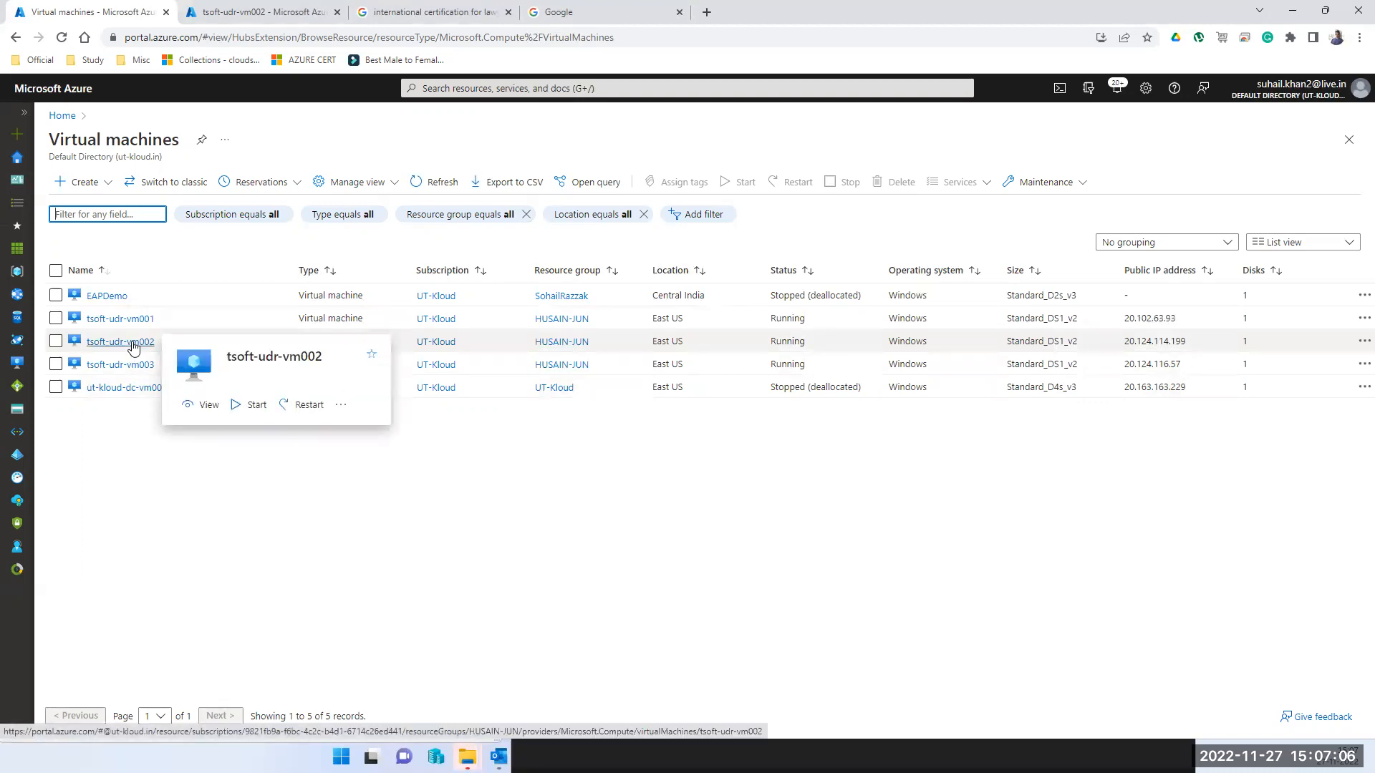
left_click(126, 319)
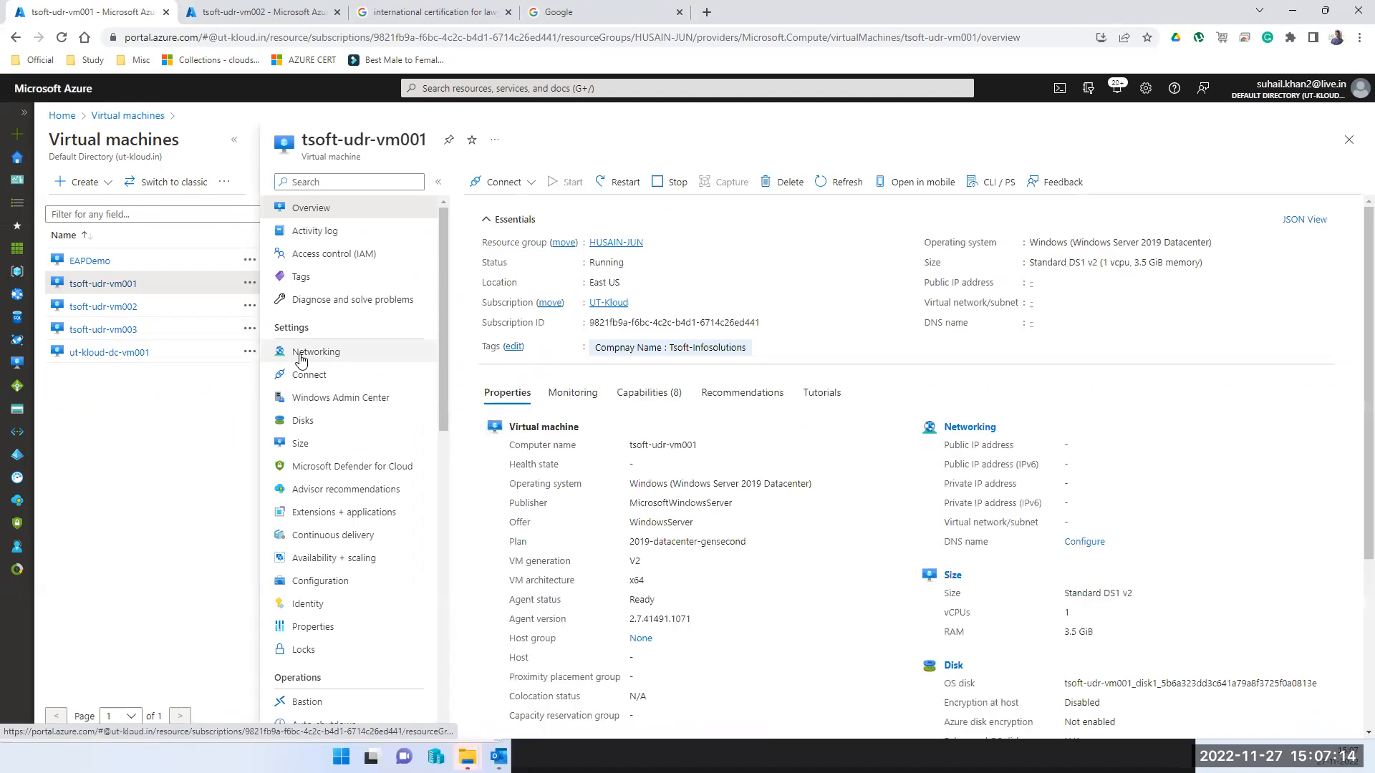
left_click(603, 90)
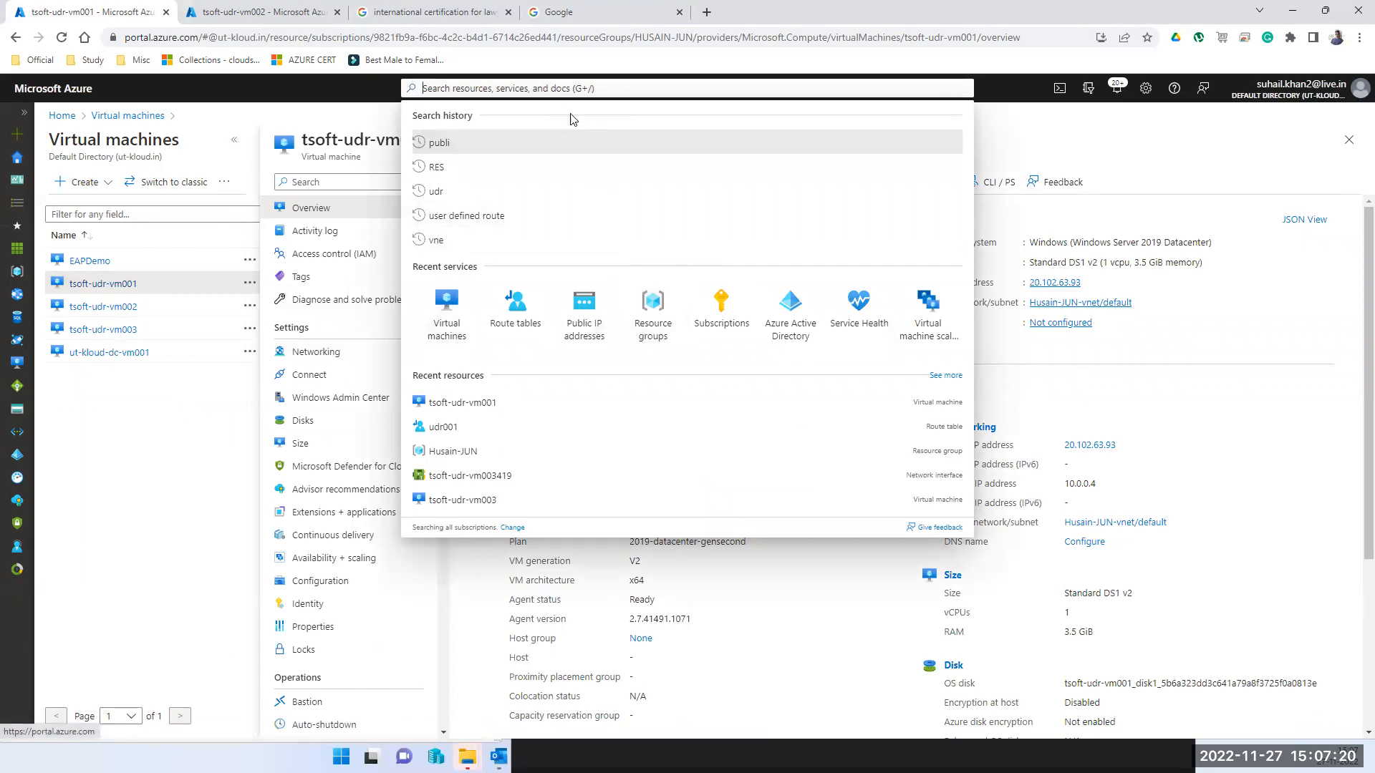
type("vi")
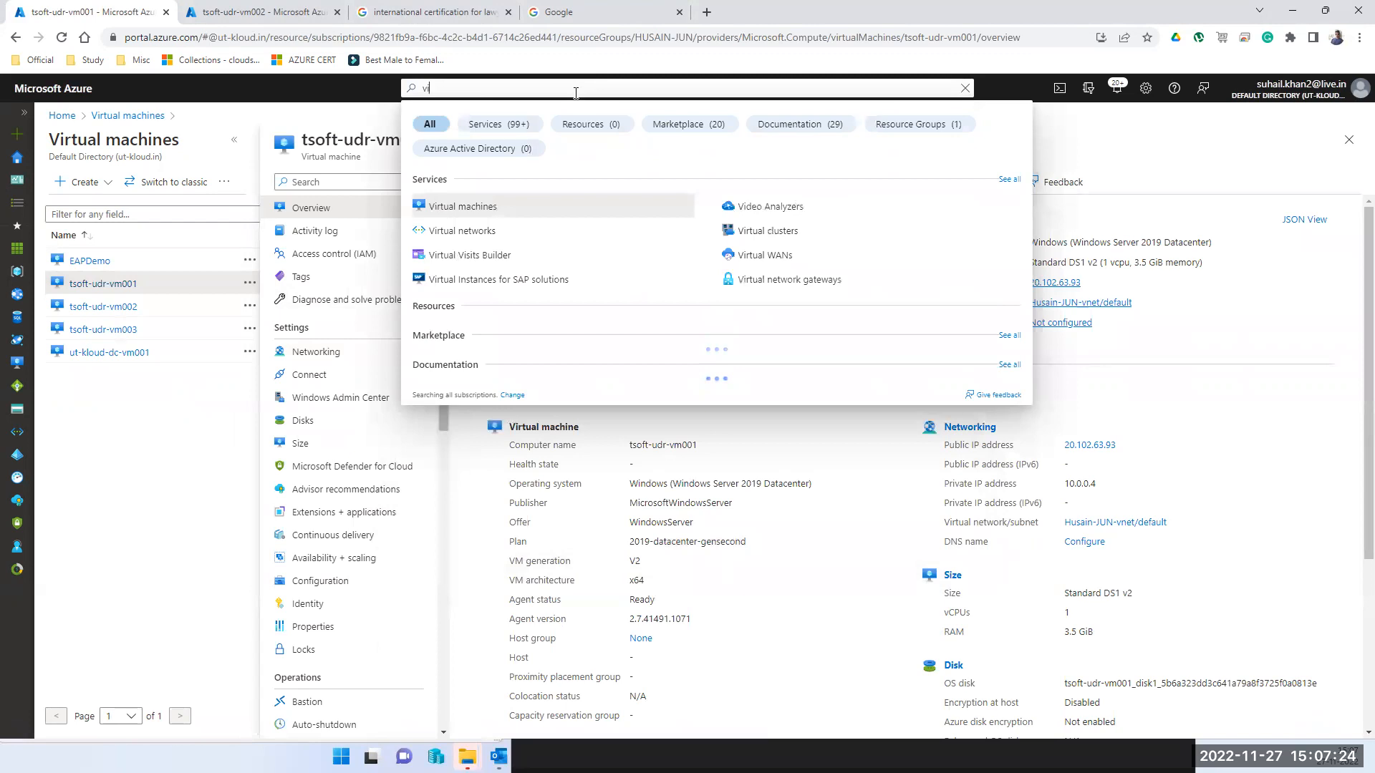
left_click(458, 207)
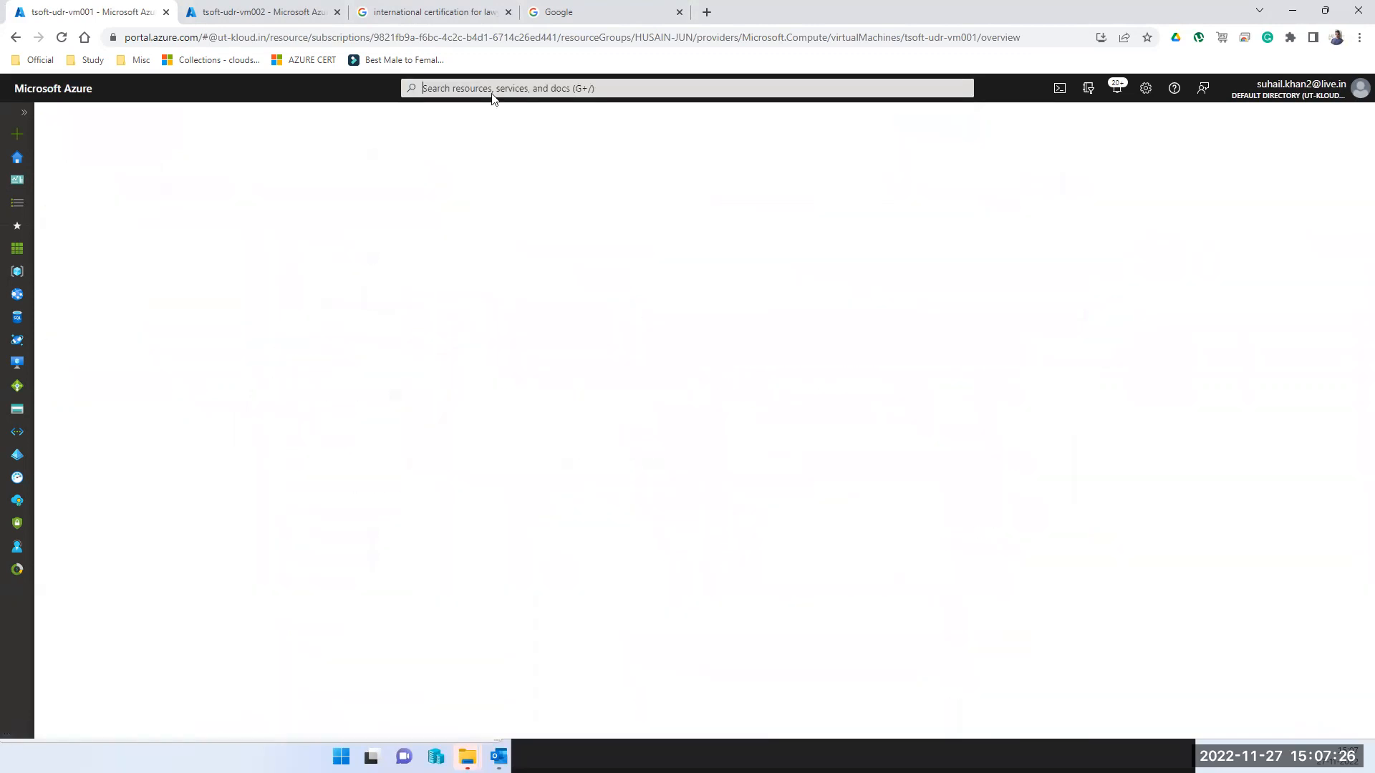
type("vir")
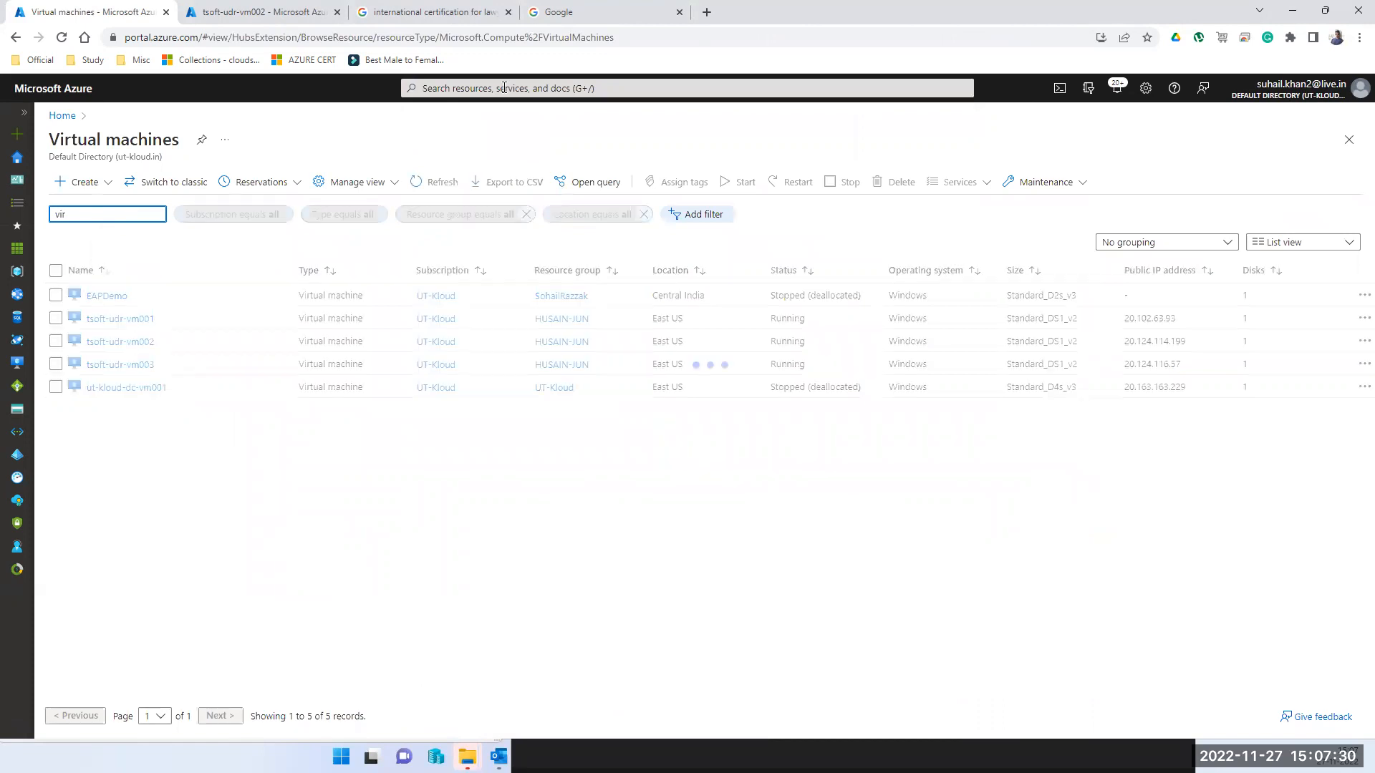
Step: Find the virtual networks service, open the virtual network used by the tsoft-udr machines and view its address space
left_click(504, 88)
type("virt")
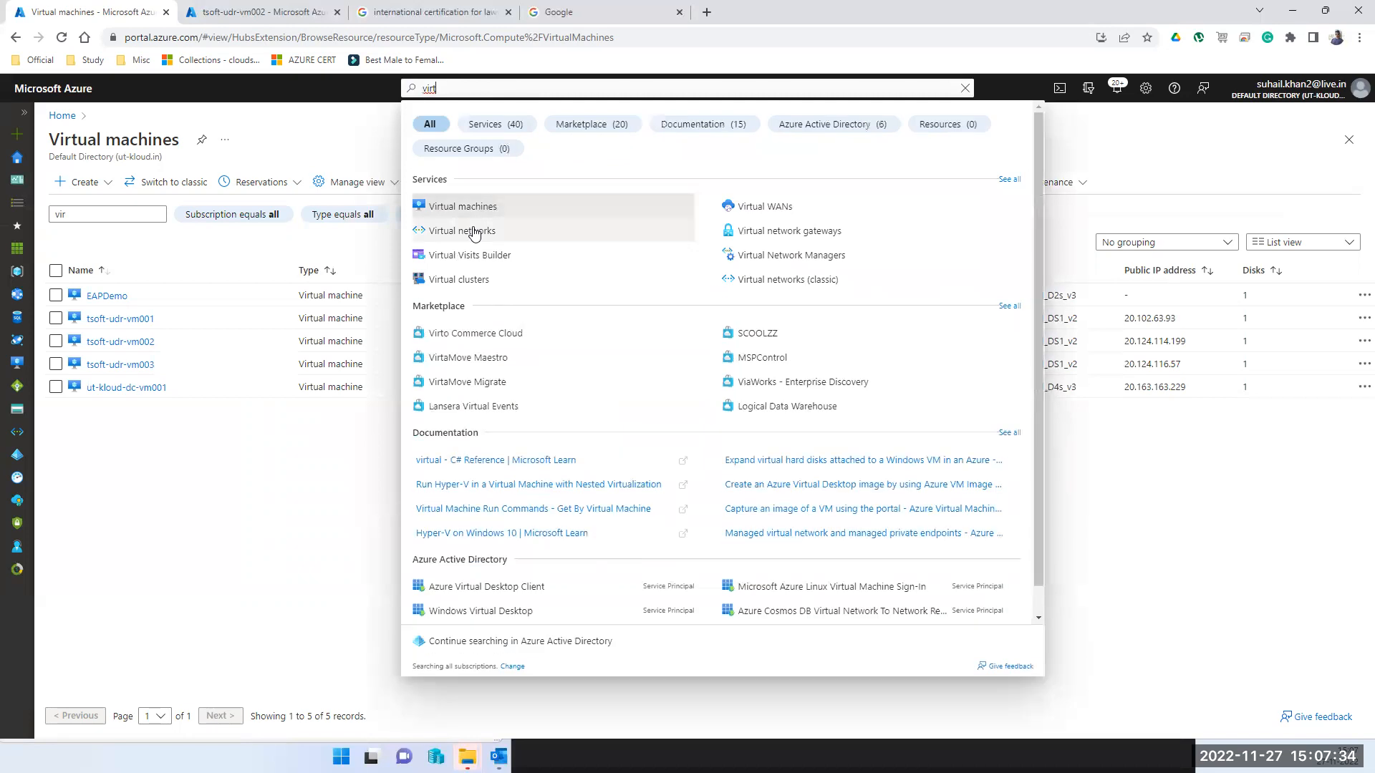
left_click(474, 230)
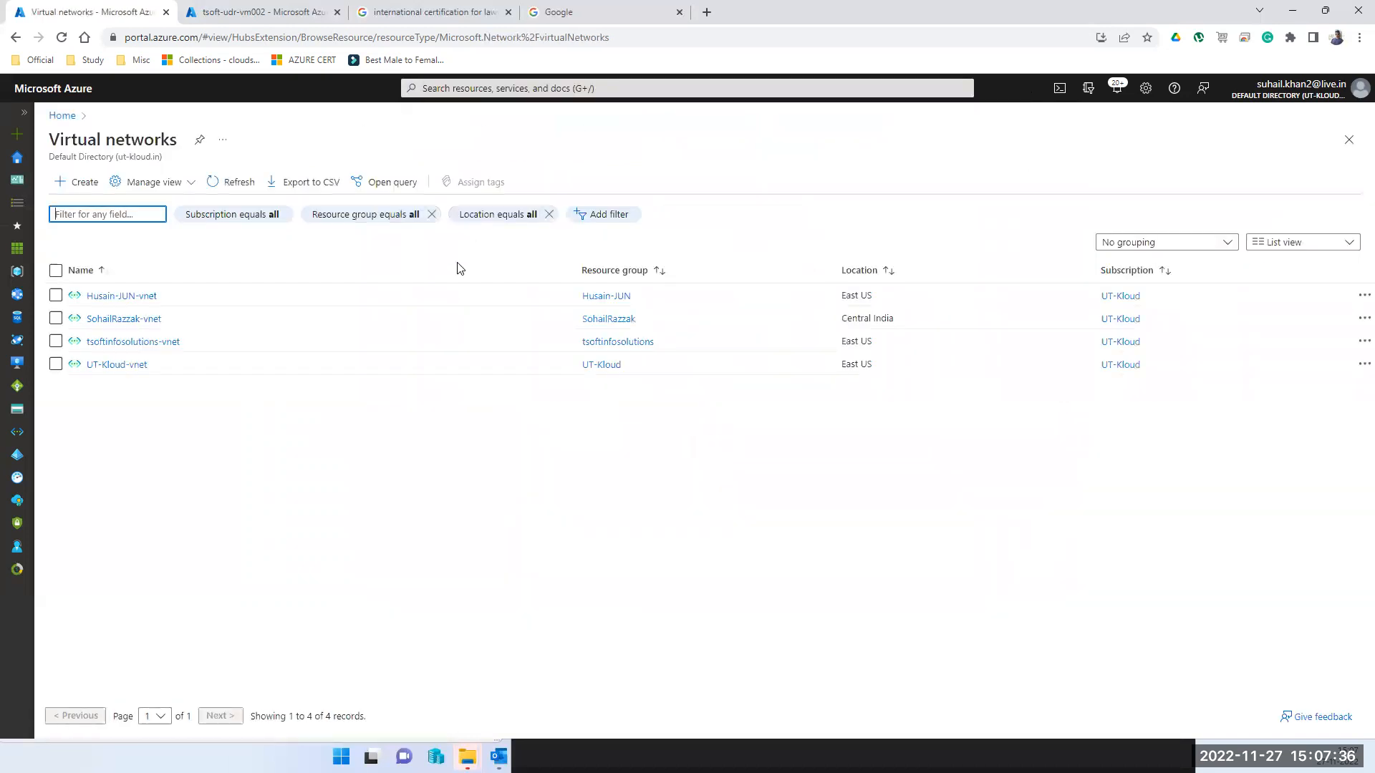
left_click(109, 303)
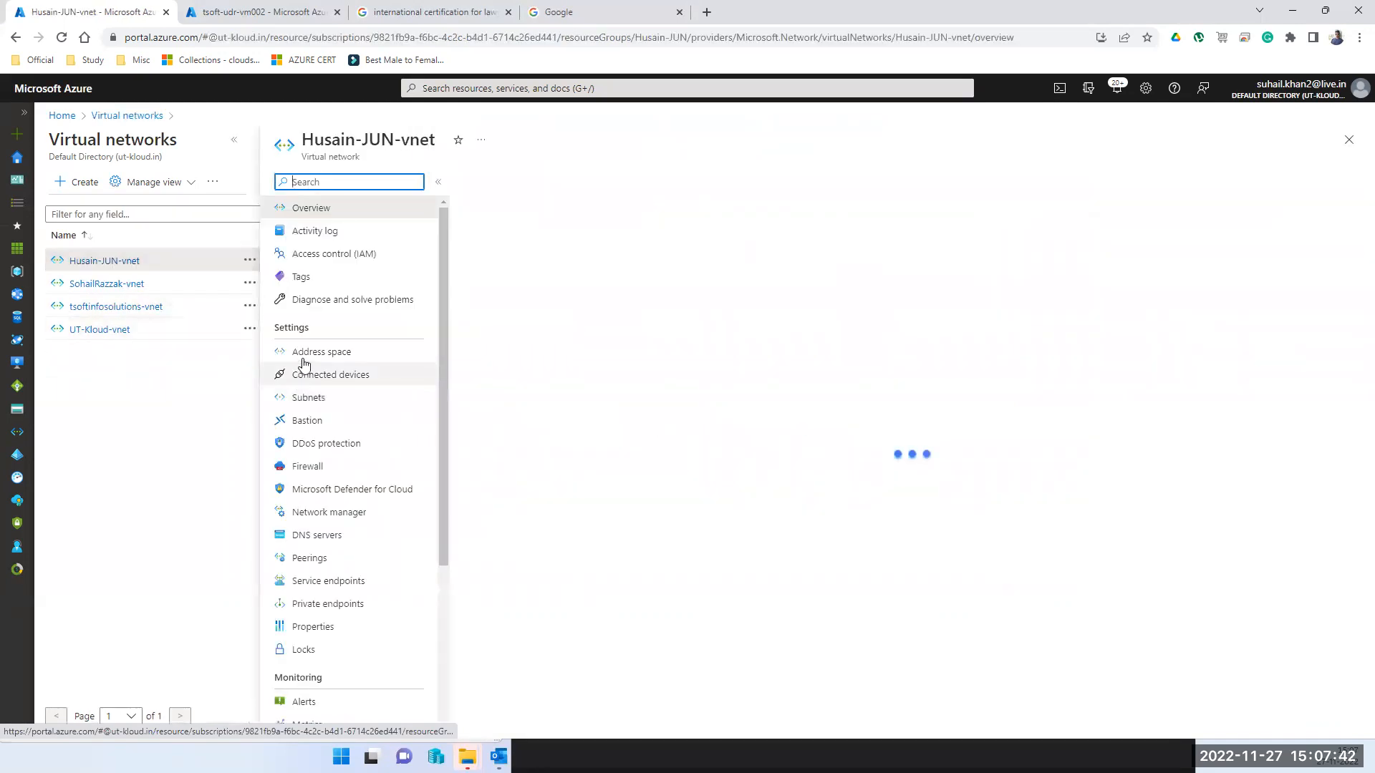
left_click(307, 354)
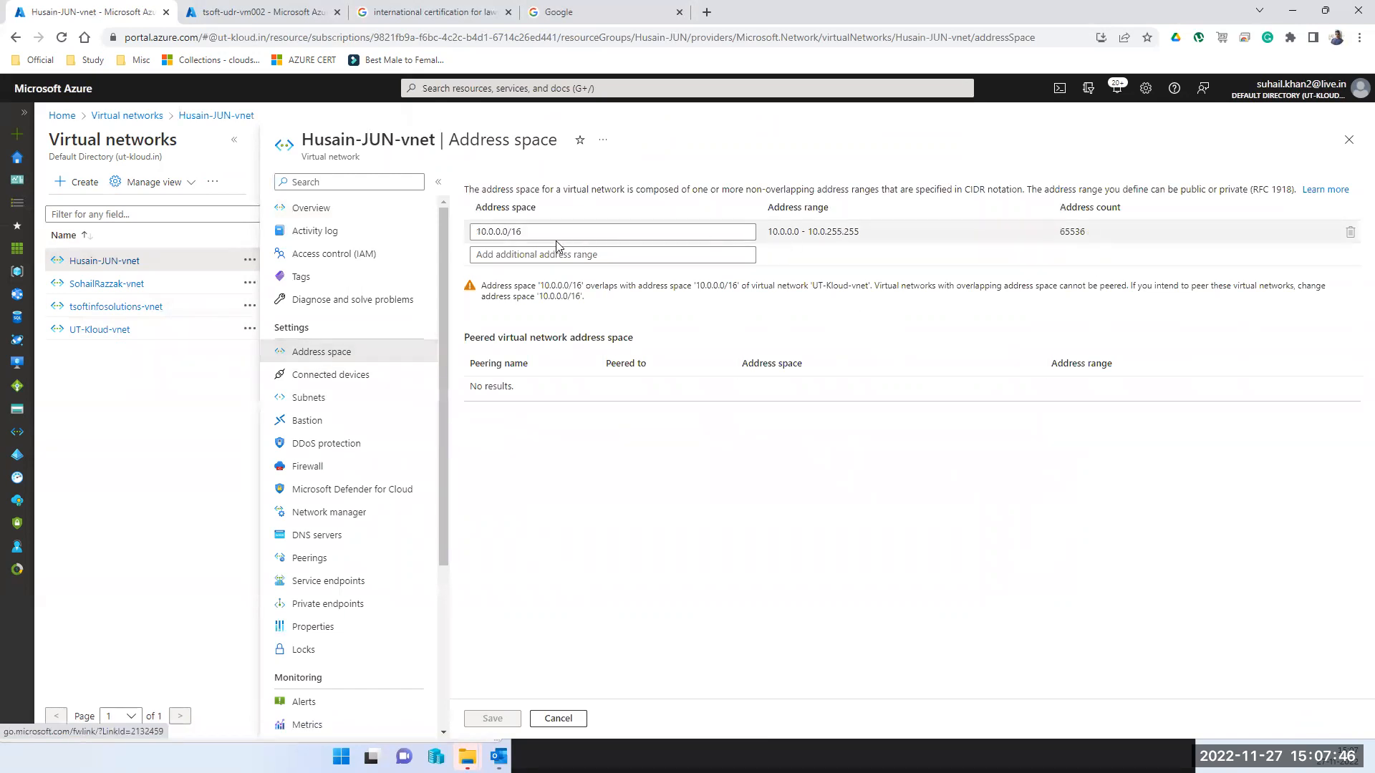
Step: Add a subnet named sn1 with address range 10.0.1.0/24 to Husain-JUN-vnet
left_click(336, 399)
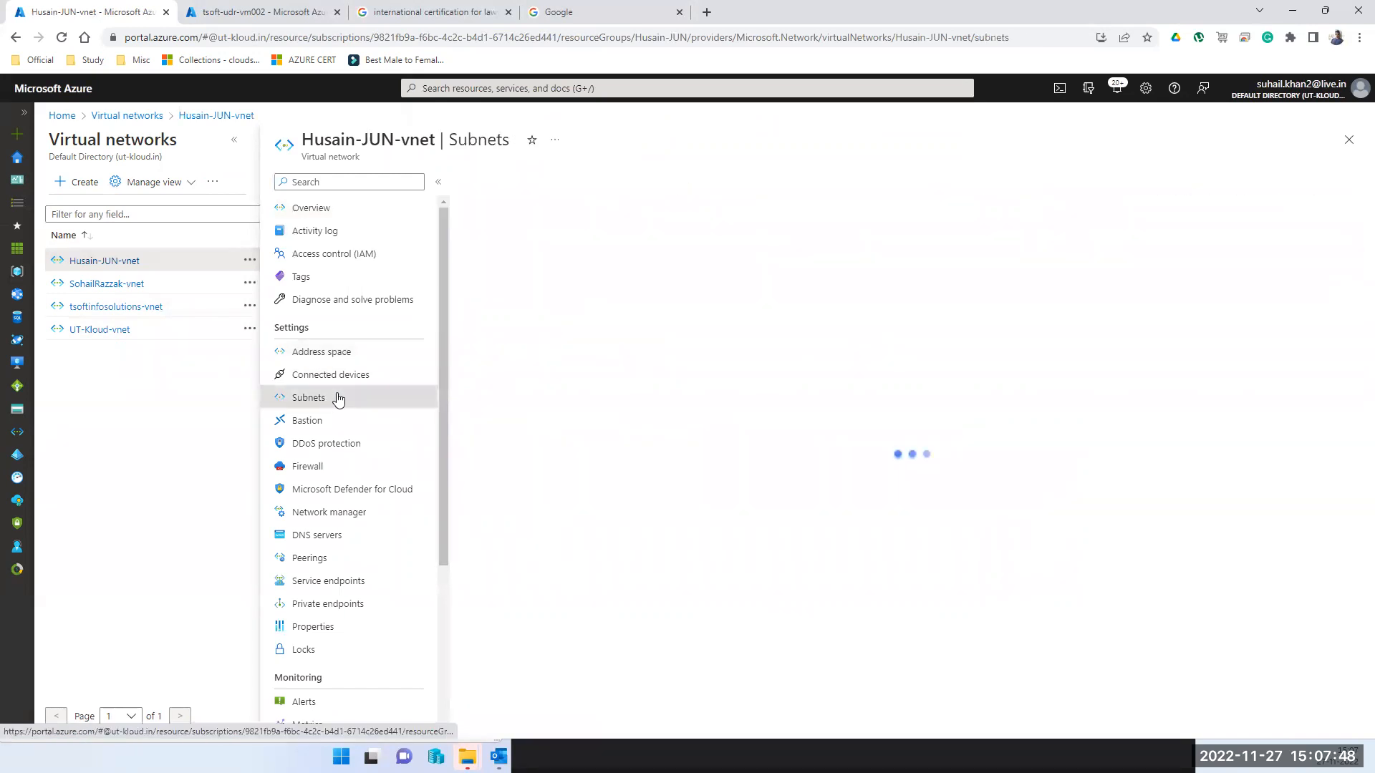
left_click(494, 183)
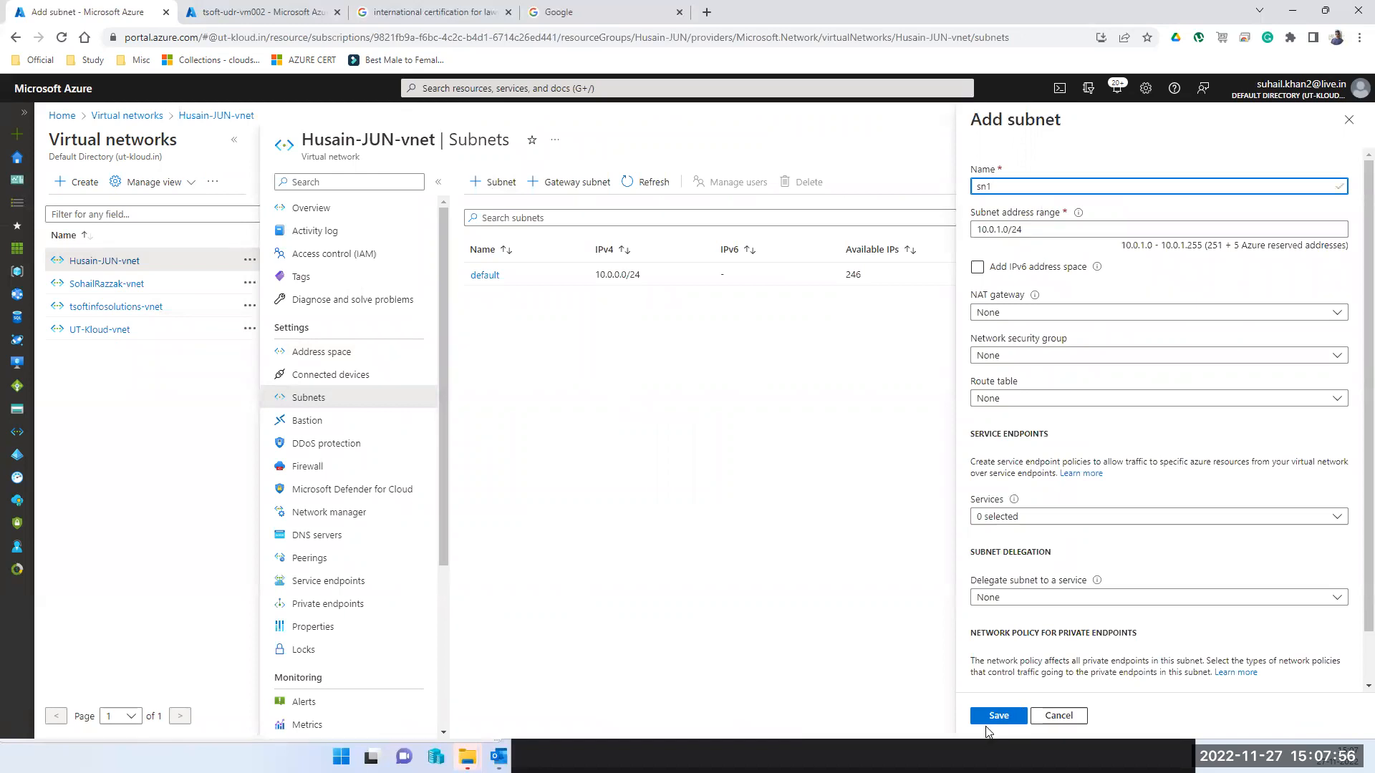
left_click(991, 717)
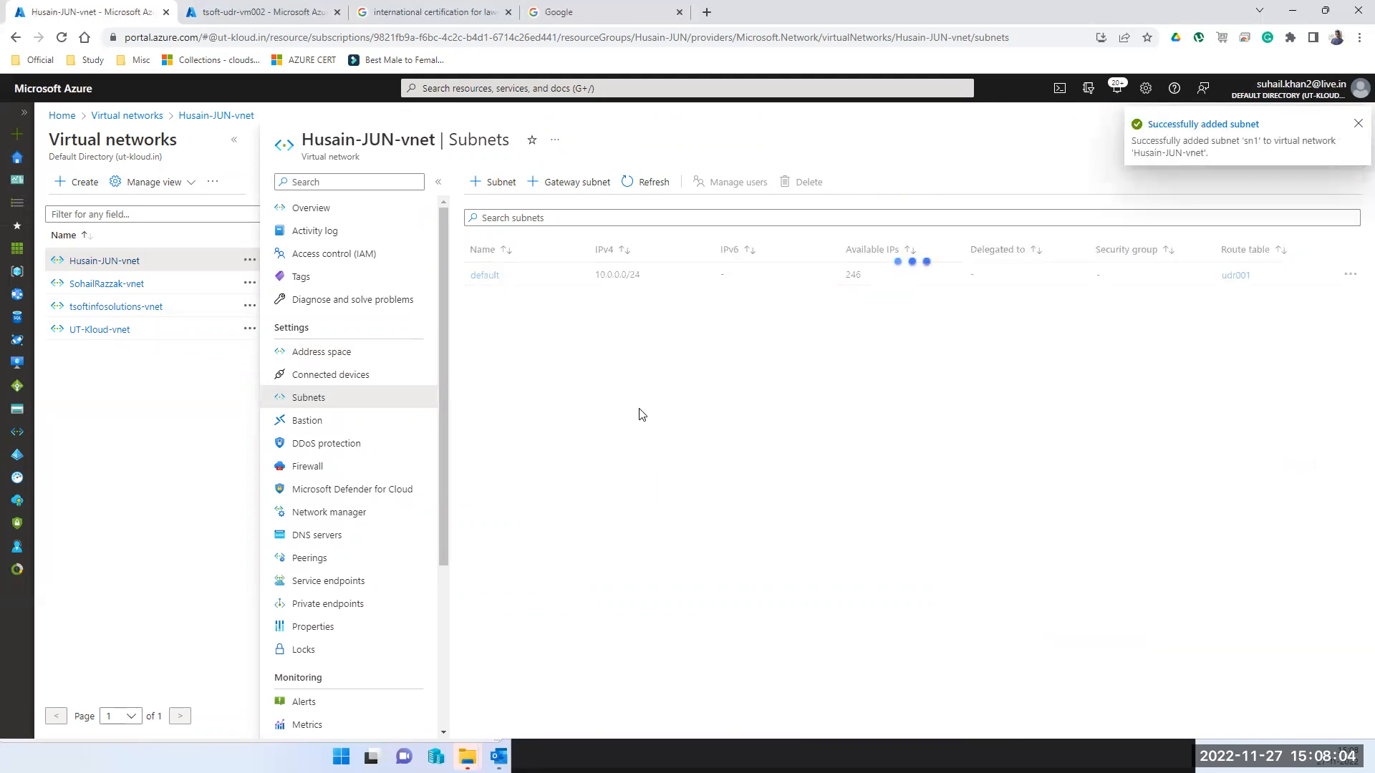
Step: Add a second subnet named sn2 with address range 10.0.2.0/24 to the virtual network
left_click(491, 186)
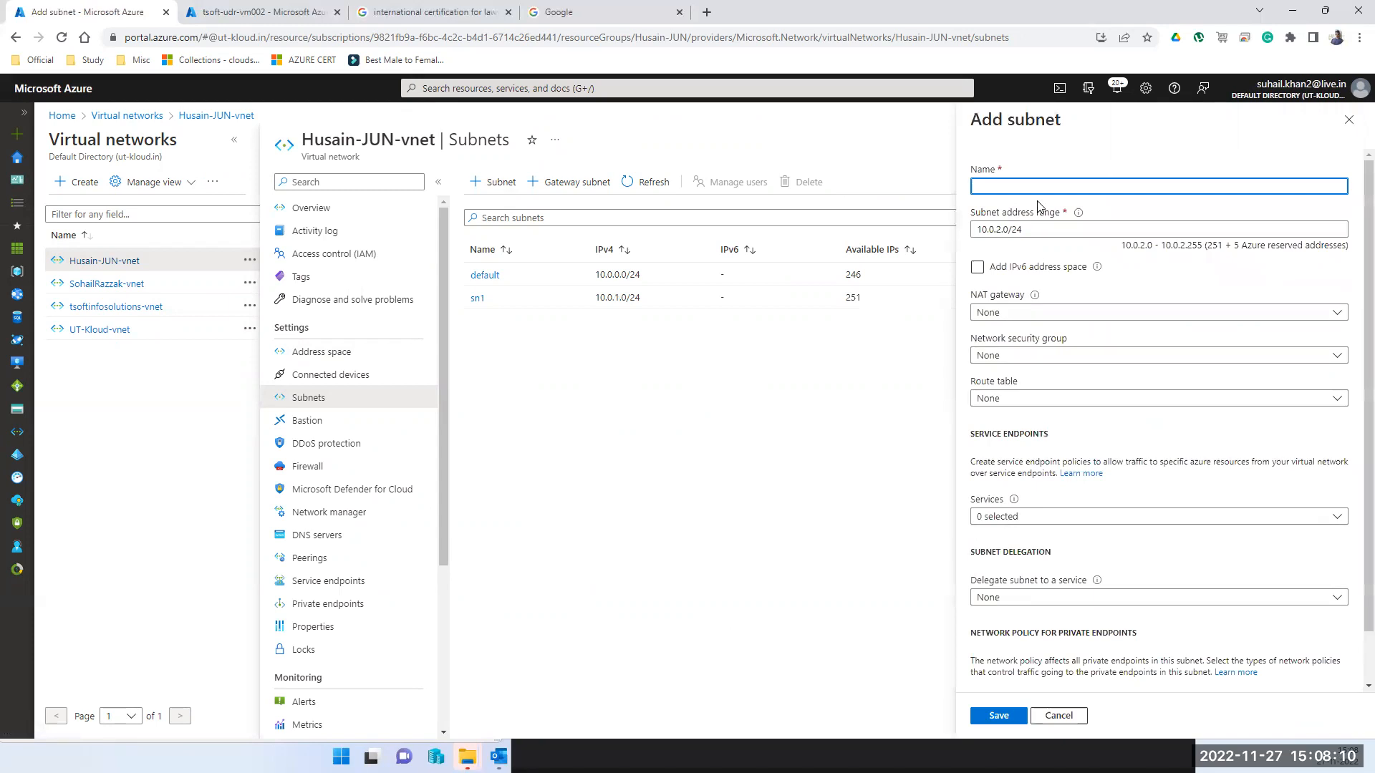
left_click(1045, 186)
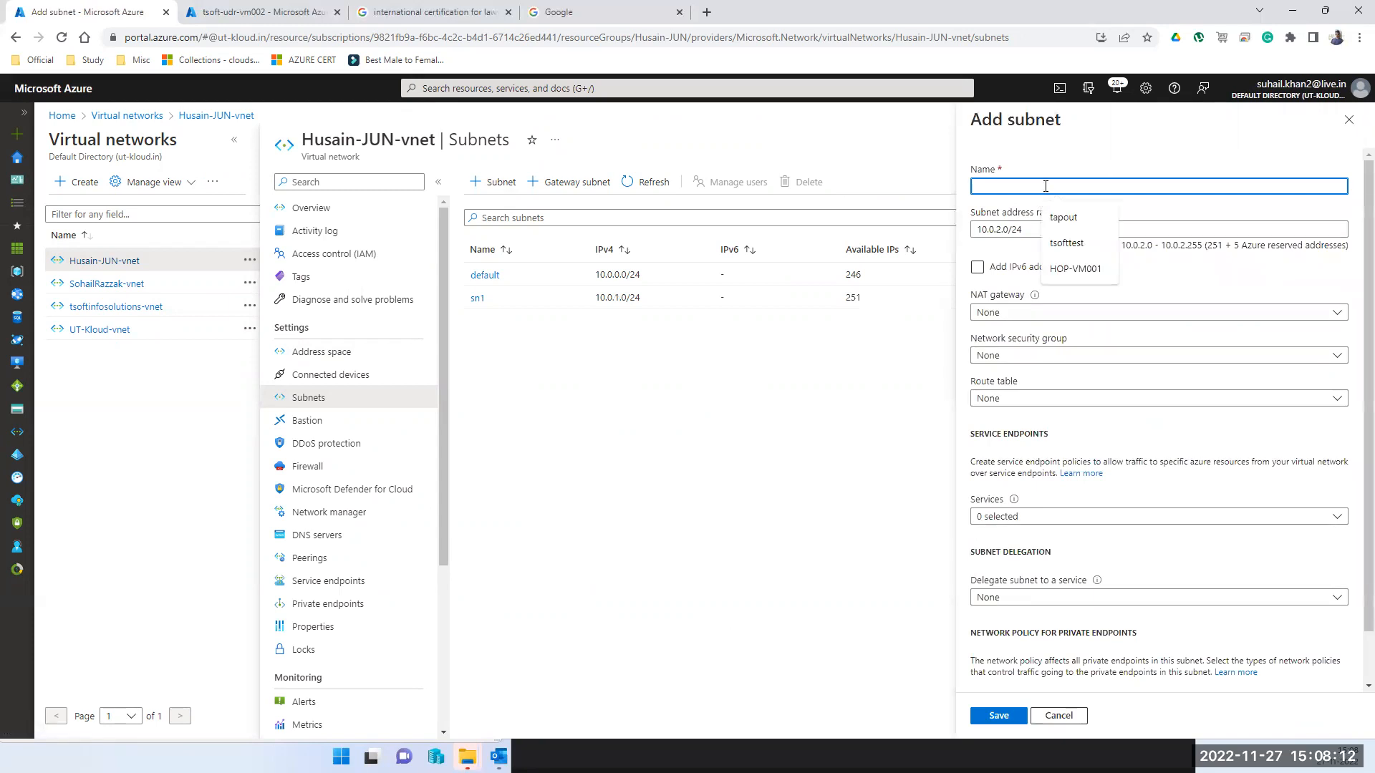
type("sn2")
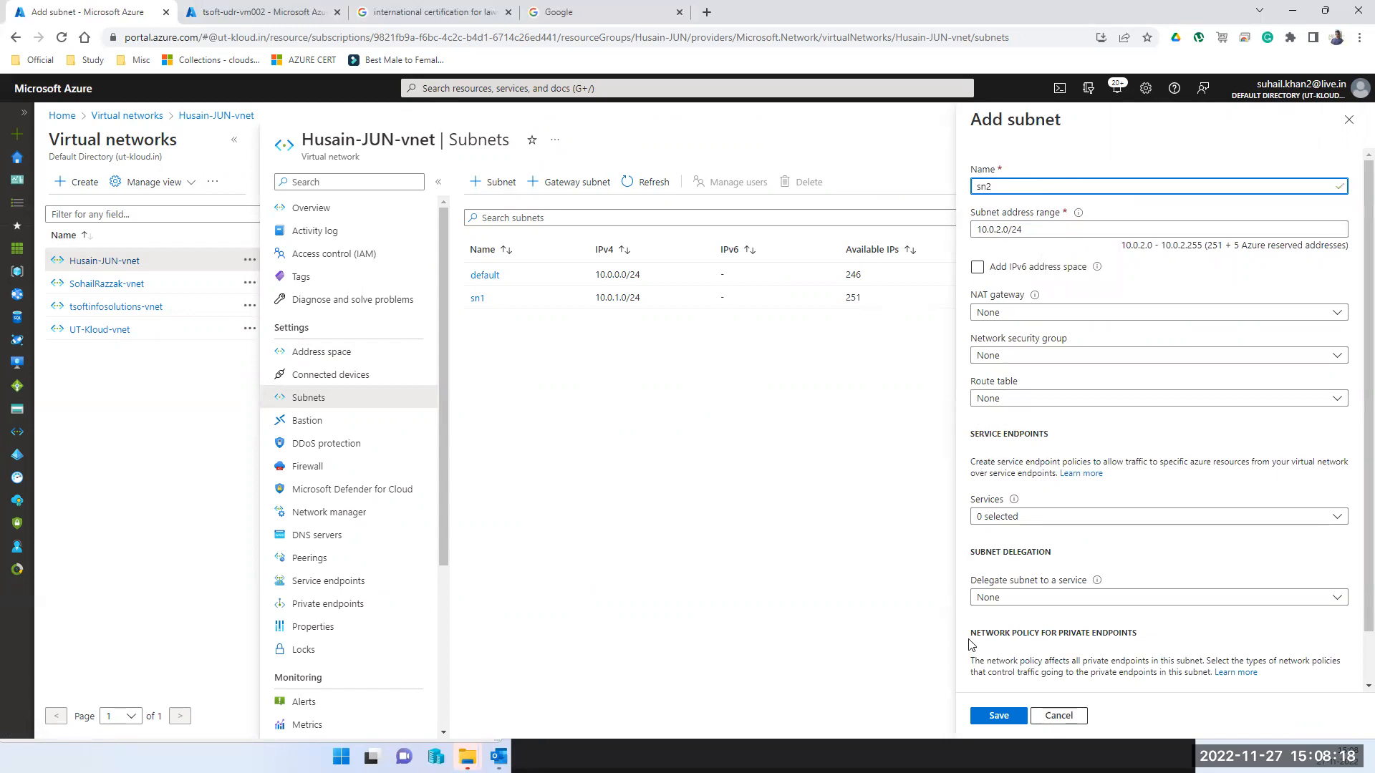
left_click(995, 716)
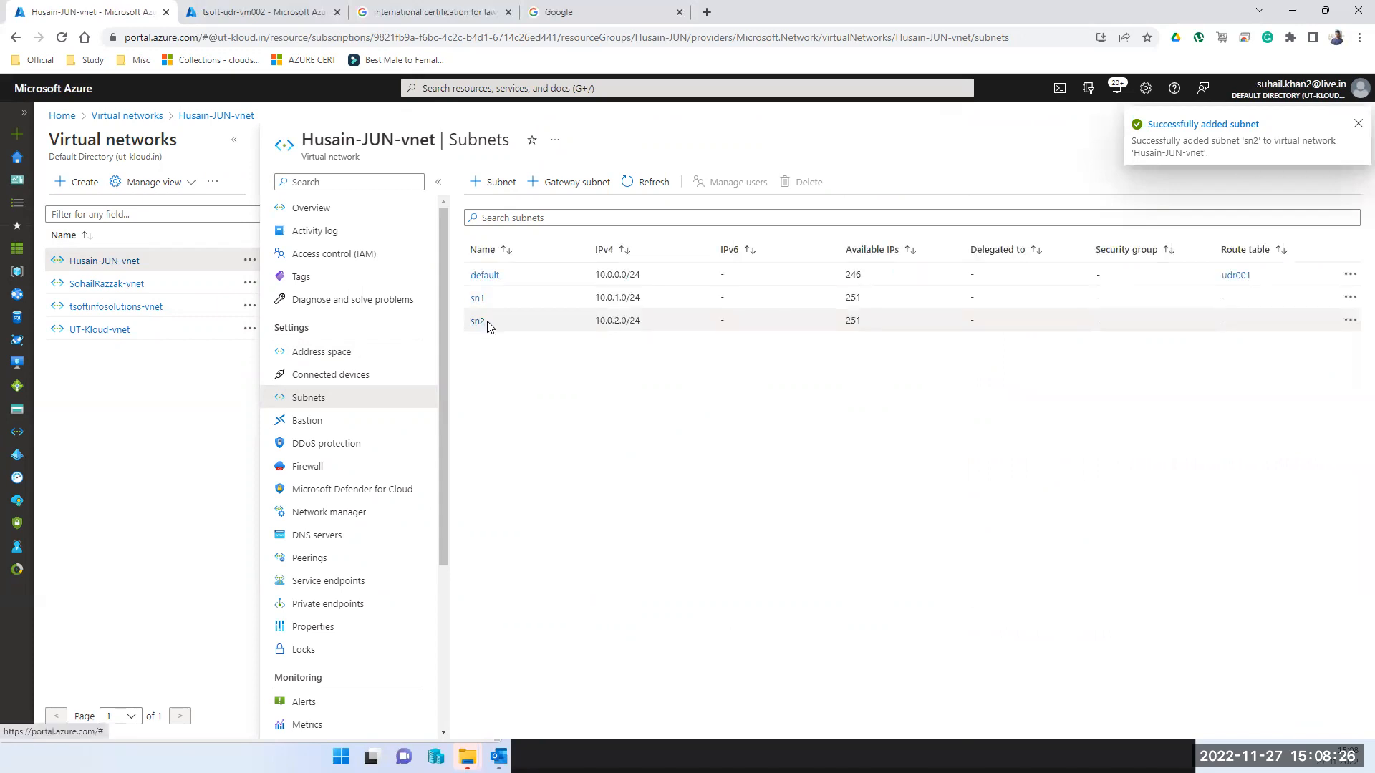
Step: Open the default subnet's settings, check its route table options and close it without making changes
left_click(493, 282)
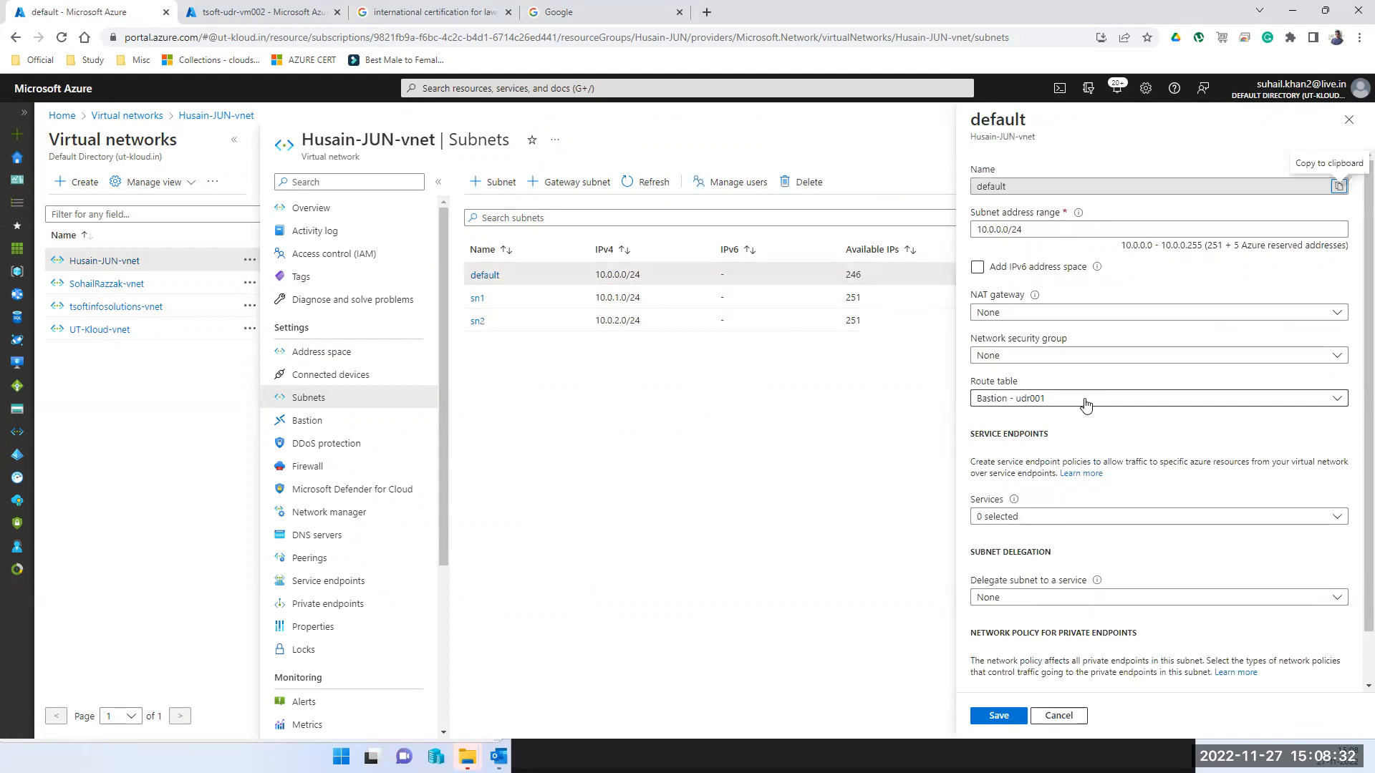
left_click(1086, 405)
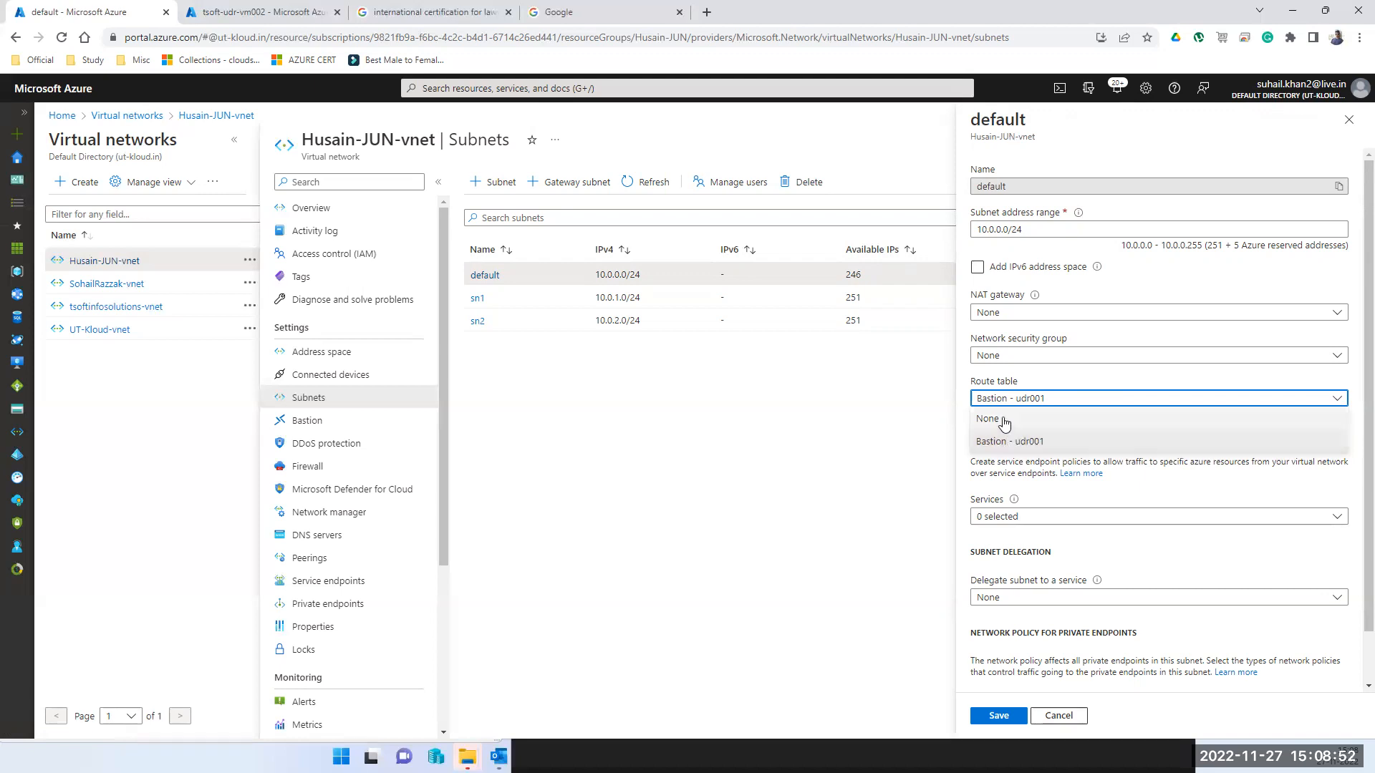
left_click(802, 448)
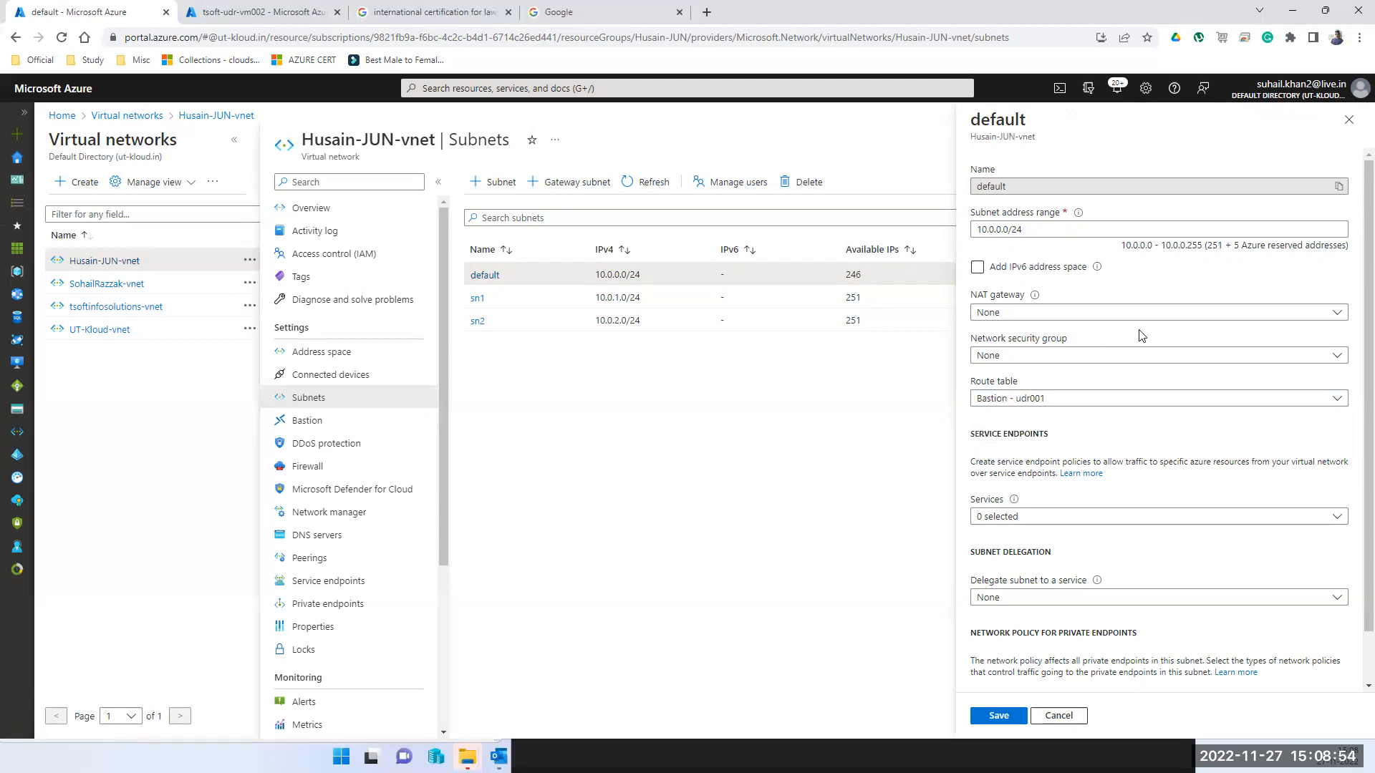
left_click(1349, 120)
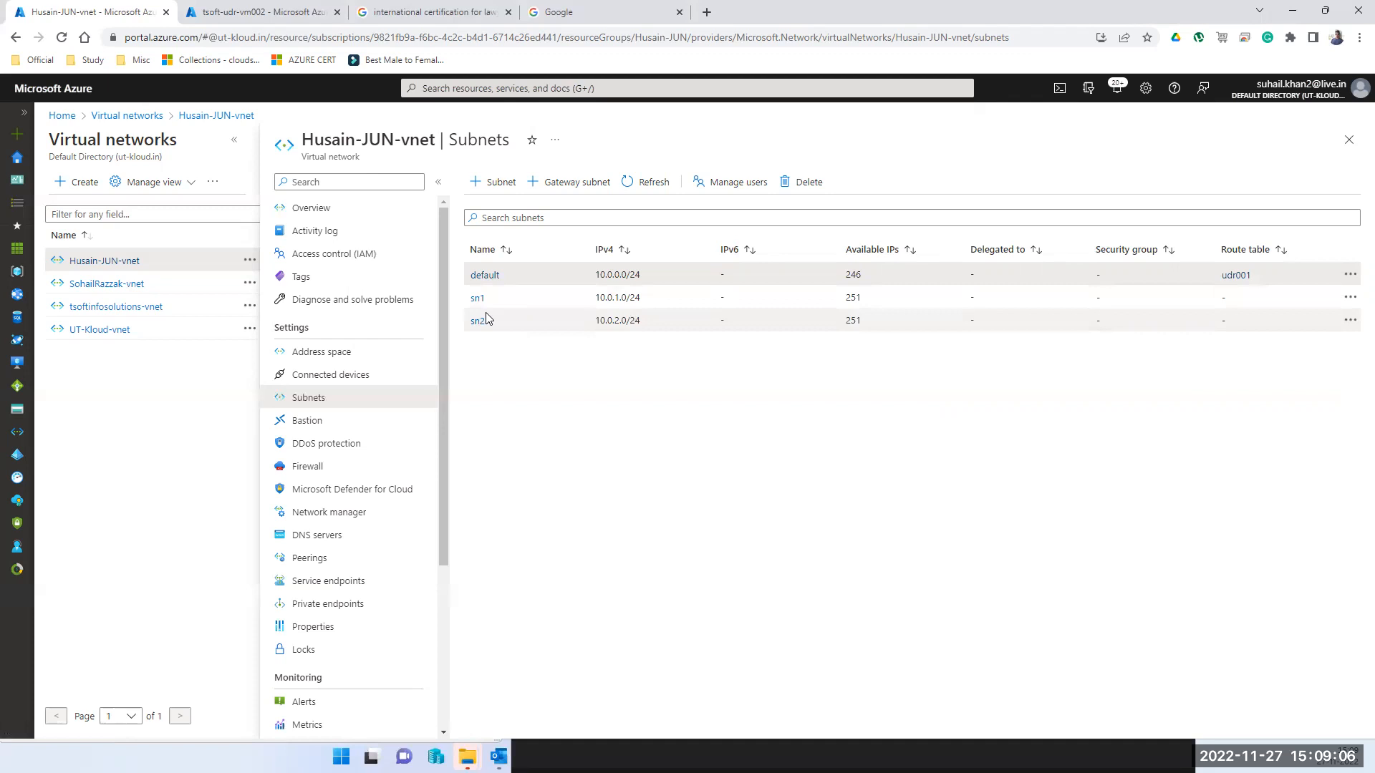
Step: Find tsoft-udr-vm002 among the virtual machines and open its network interface from the networking settings
left_click(515, 89)
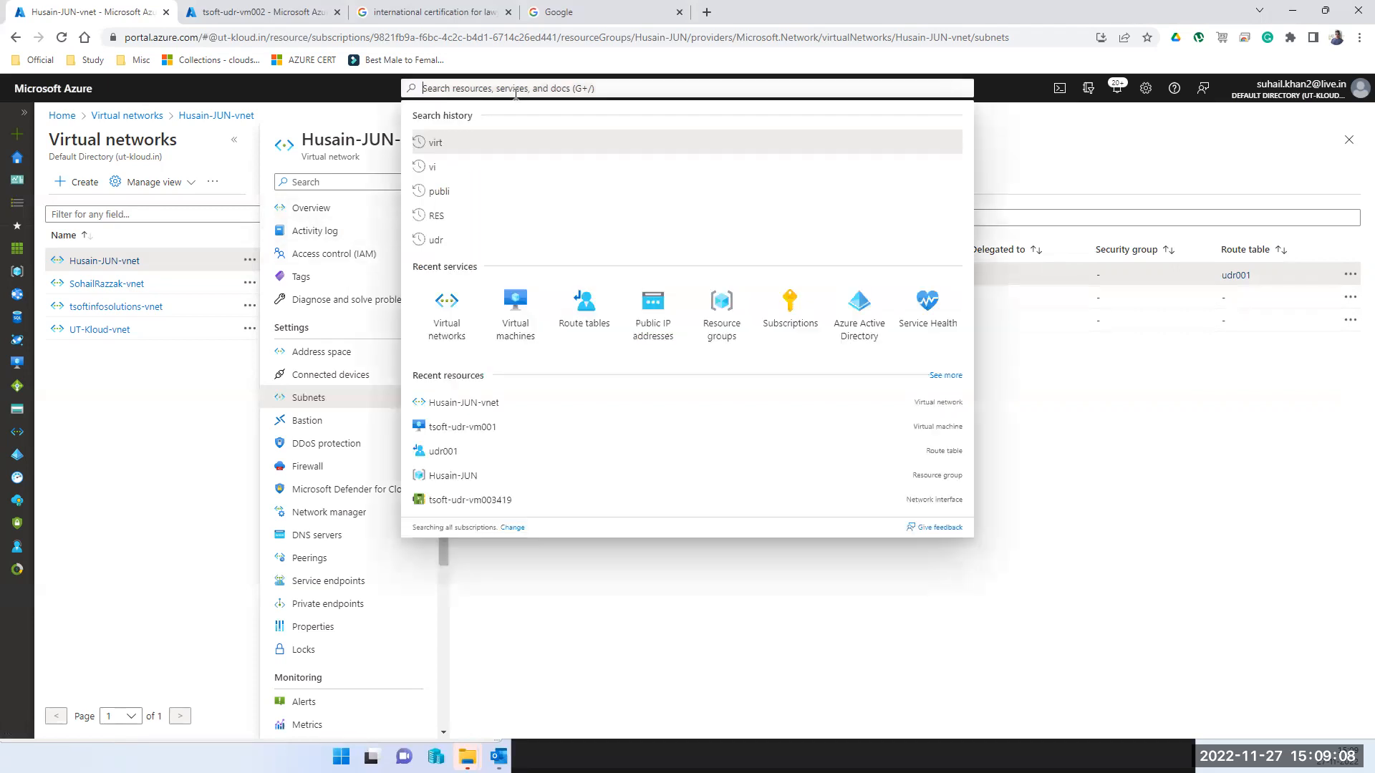
left_click(515, 296)
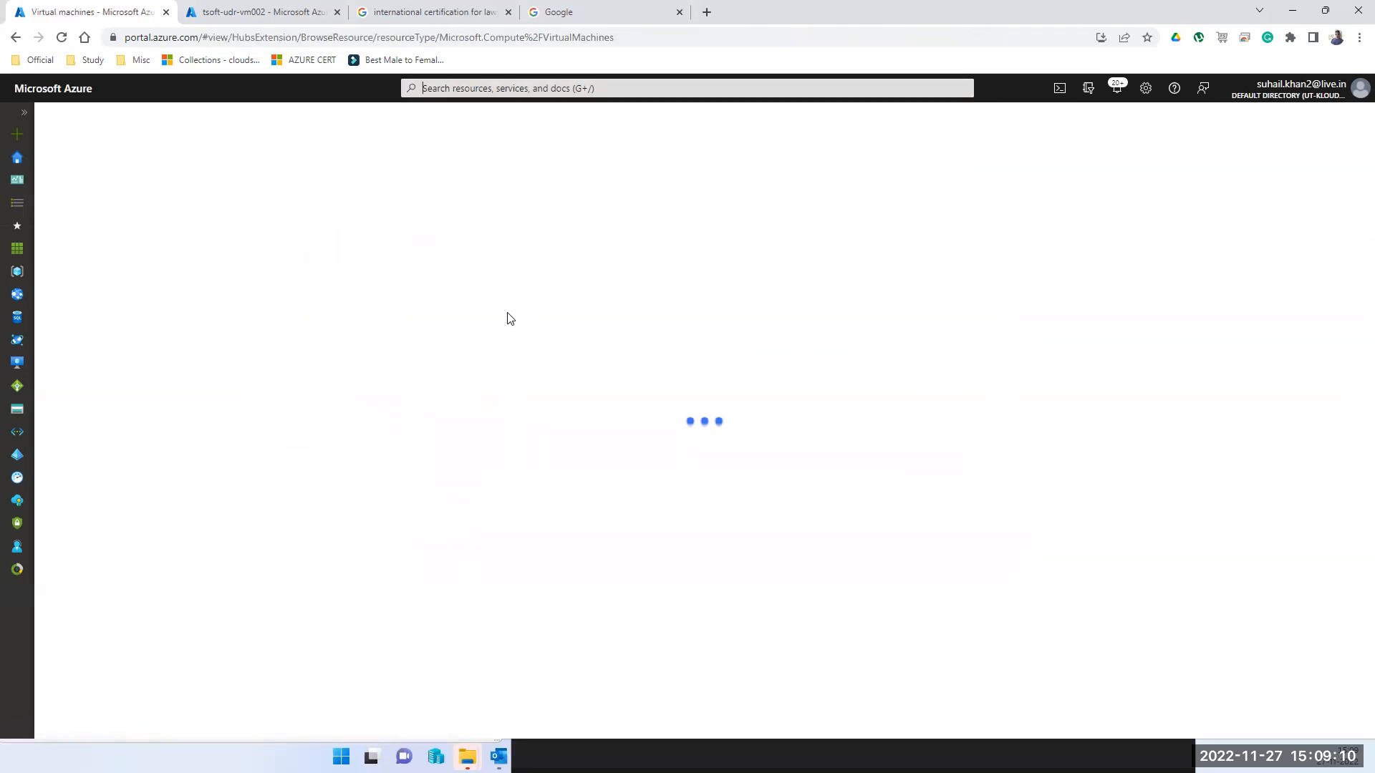
left_click(122, 342)
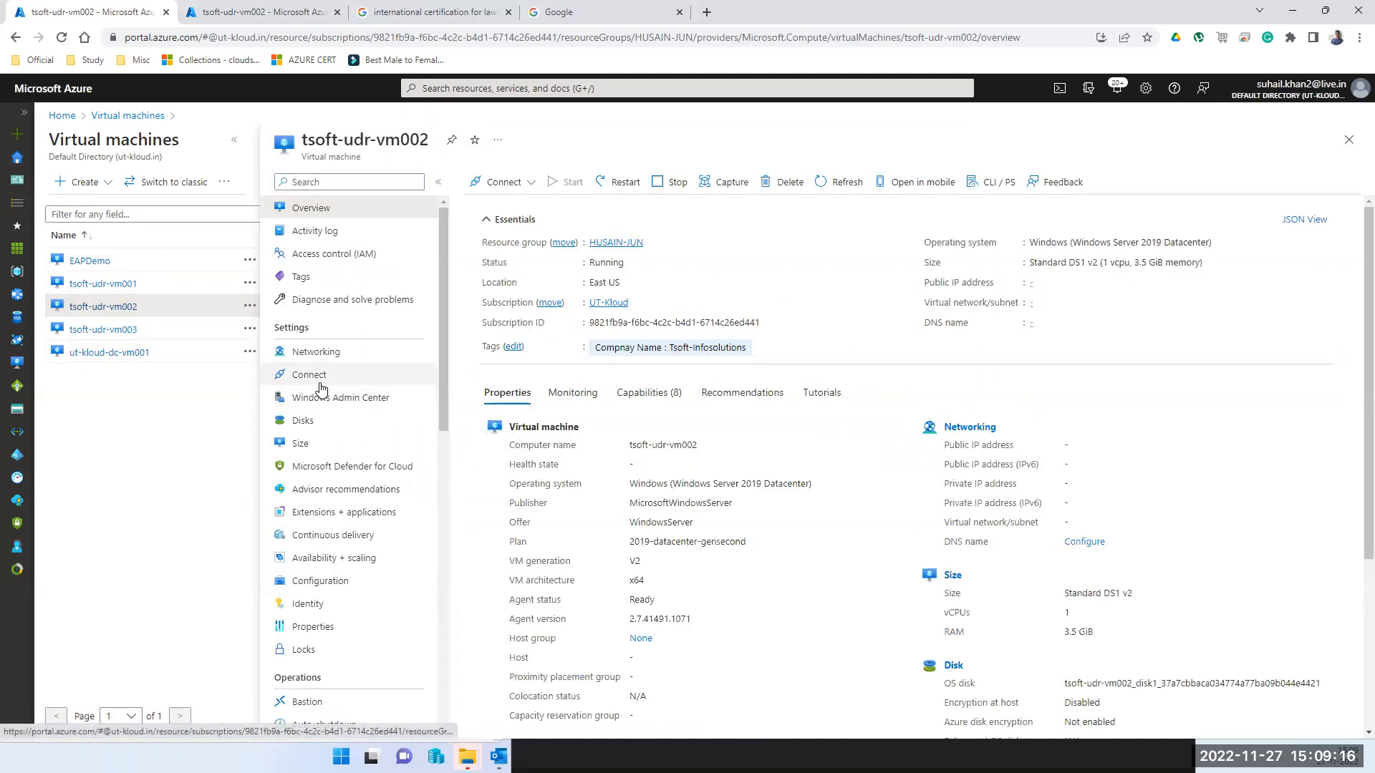
scroll(313, 368, "down", 1)
scroll(313, 367, "down", 2)
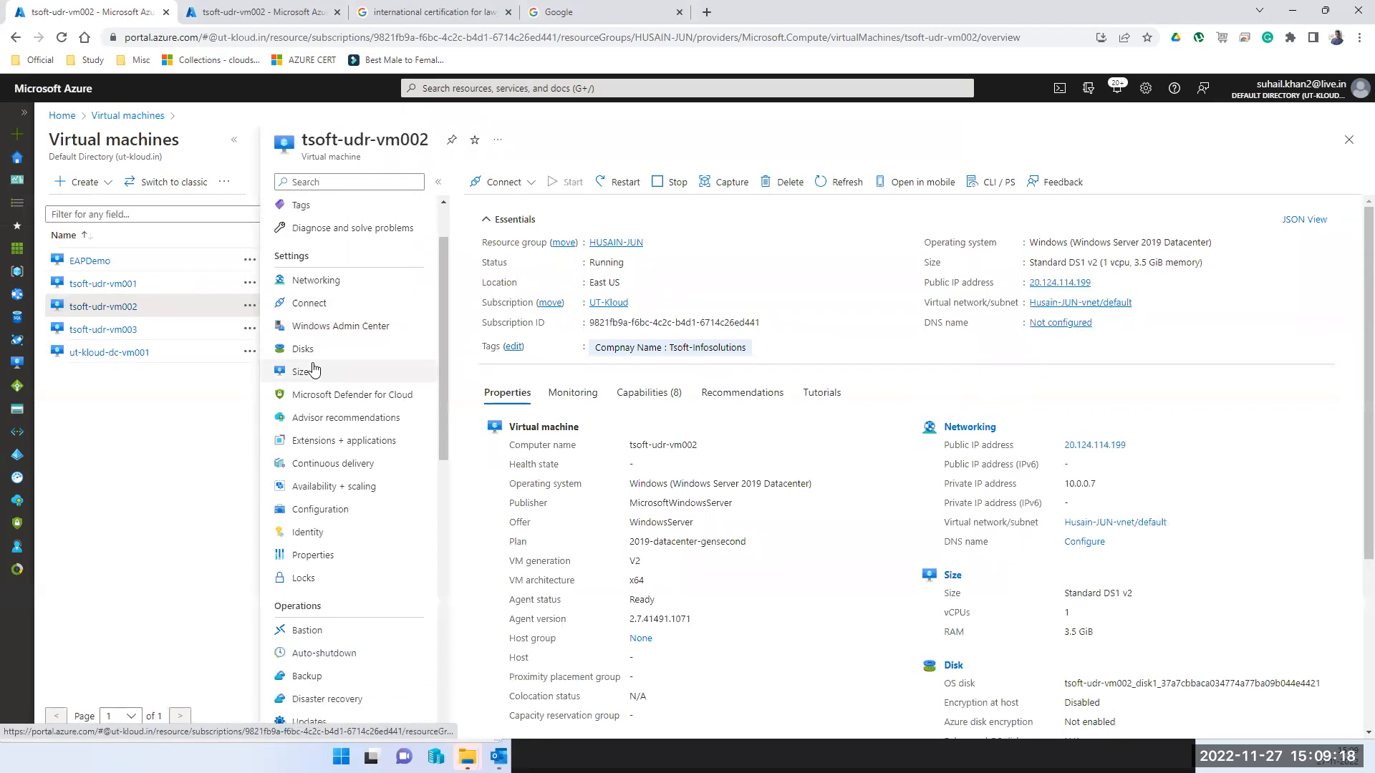
left_click(317, 284)
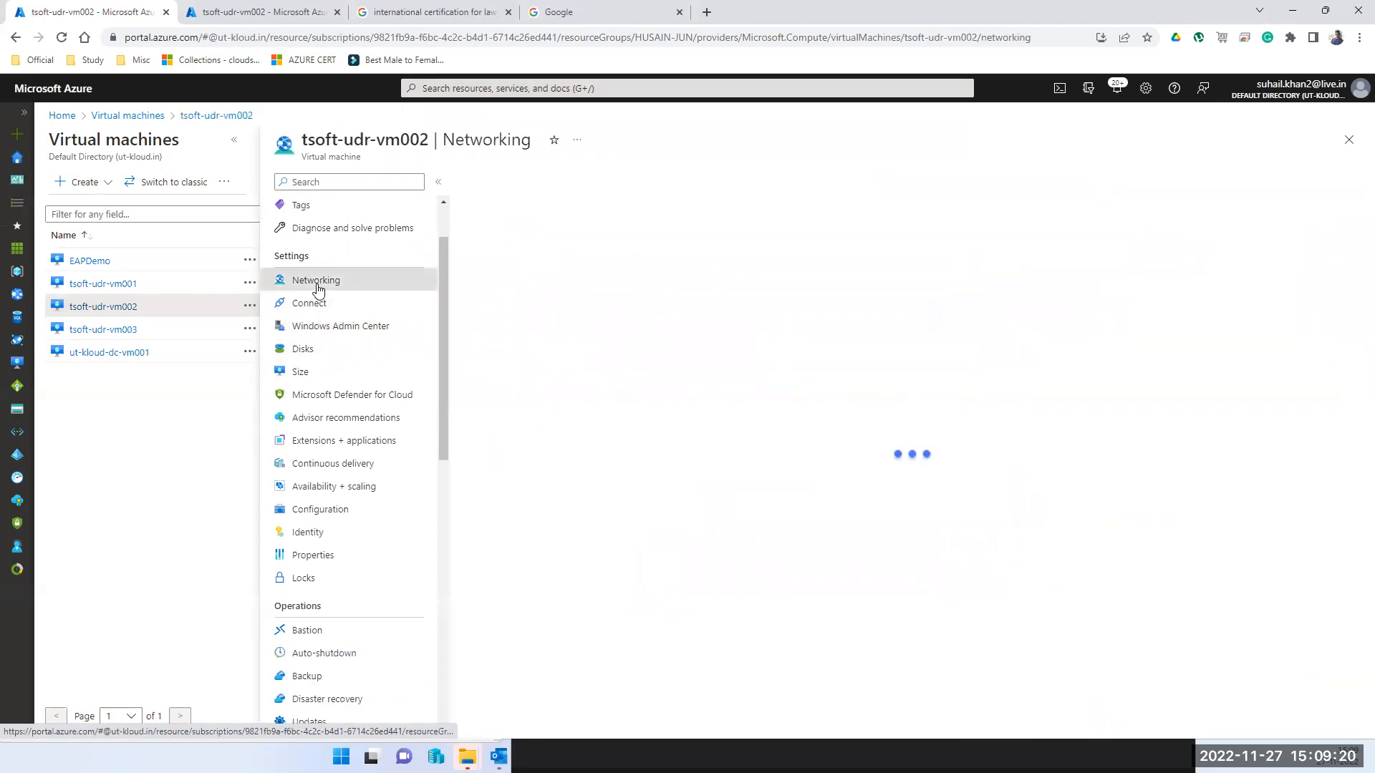
left_click(235, 141)
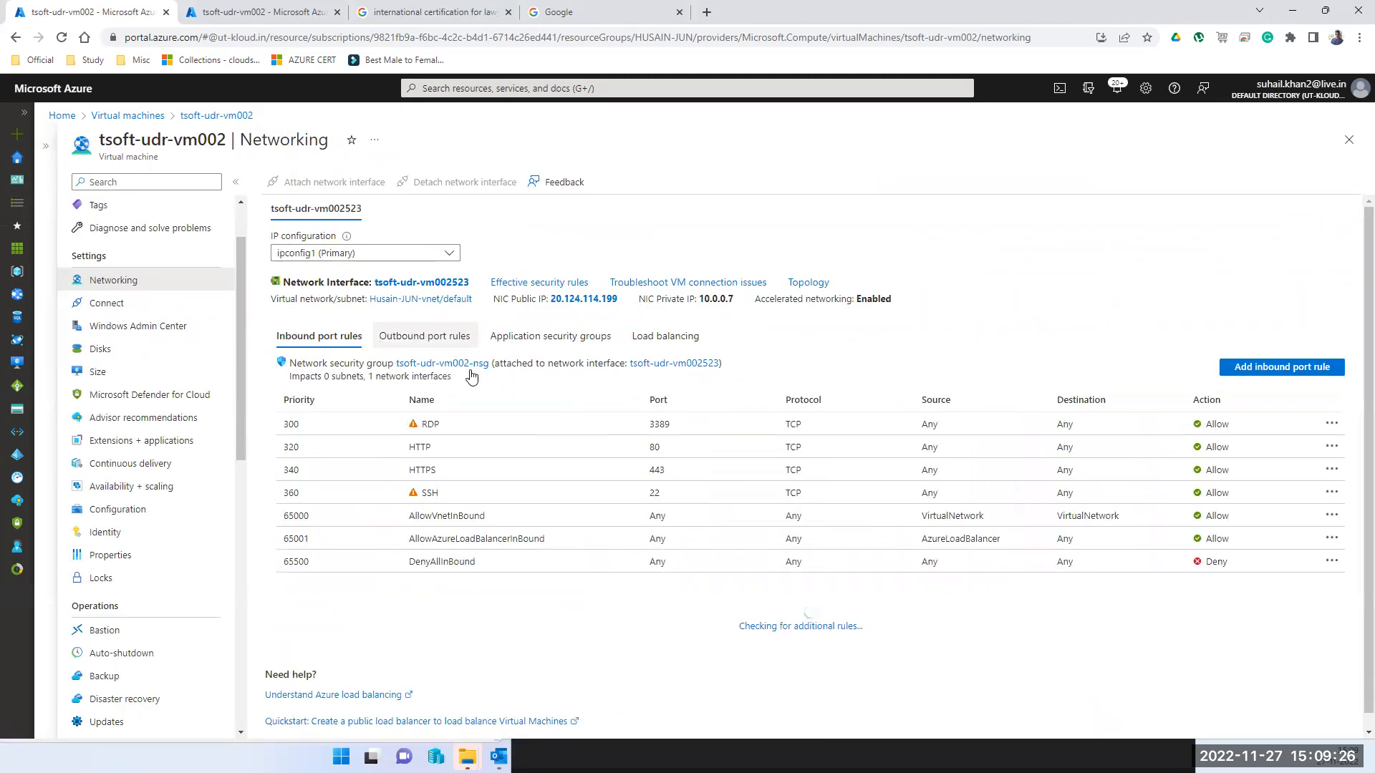
left_click(405, 289)
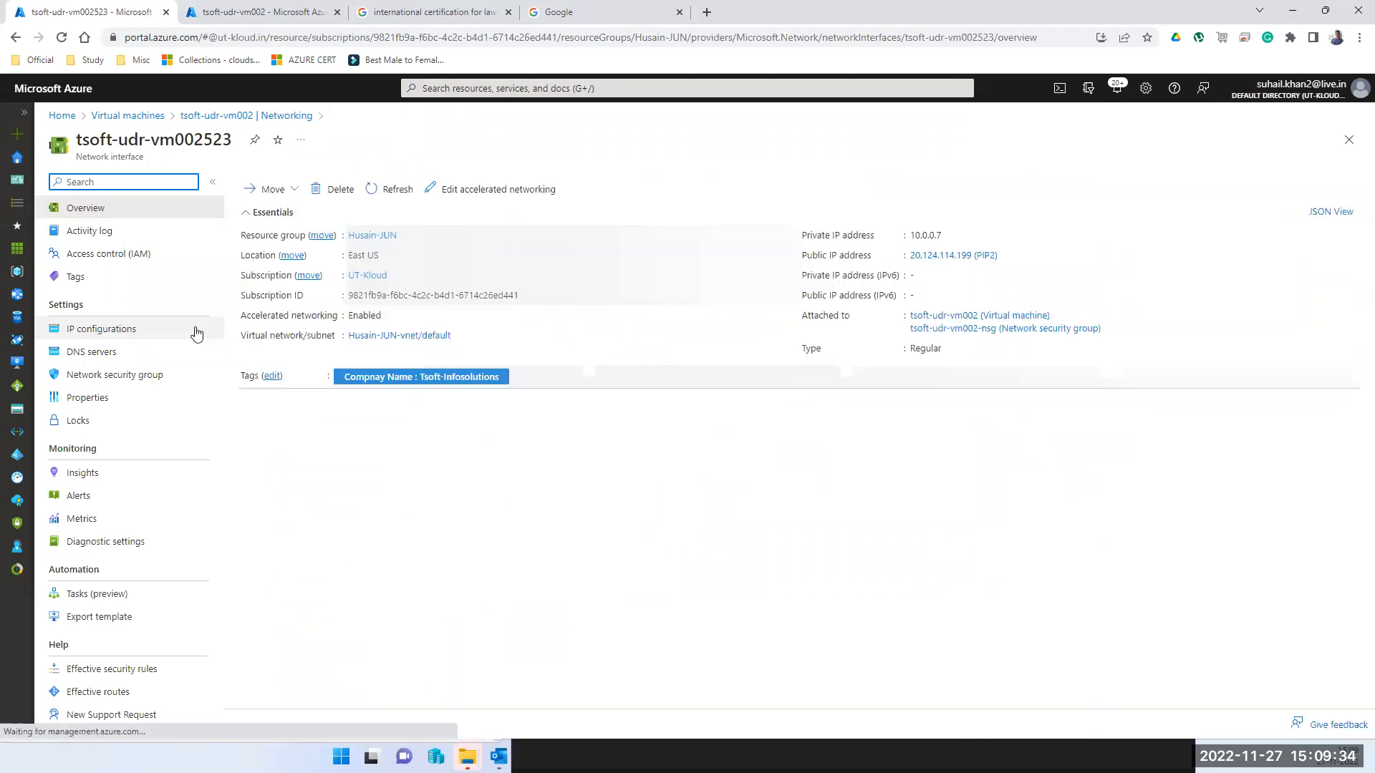
left_click(294, 198)
left_click(601, 514)
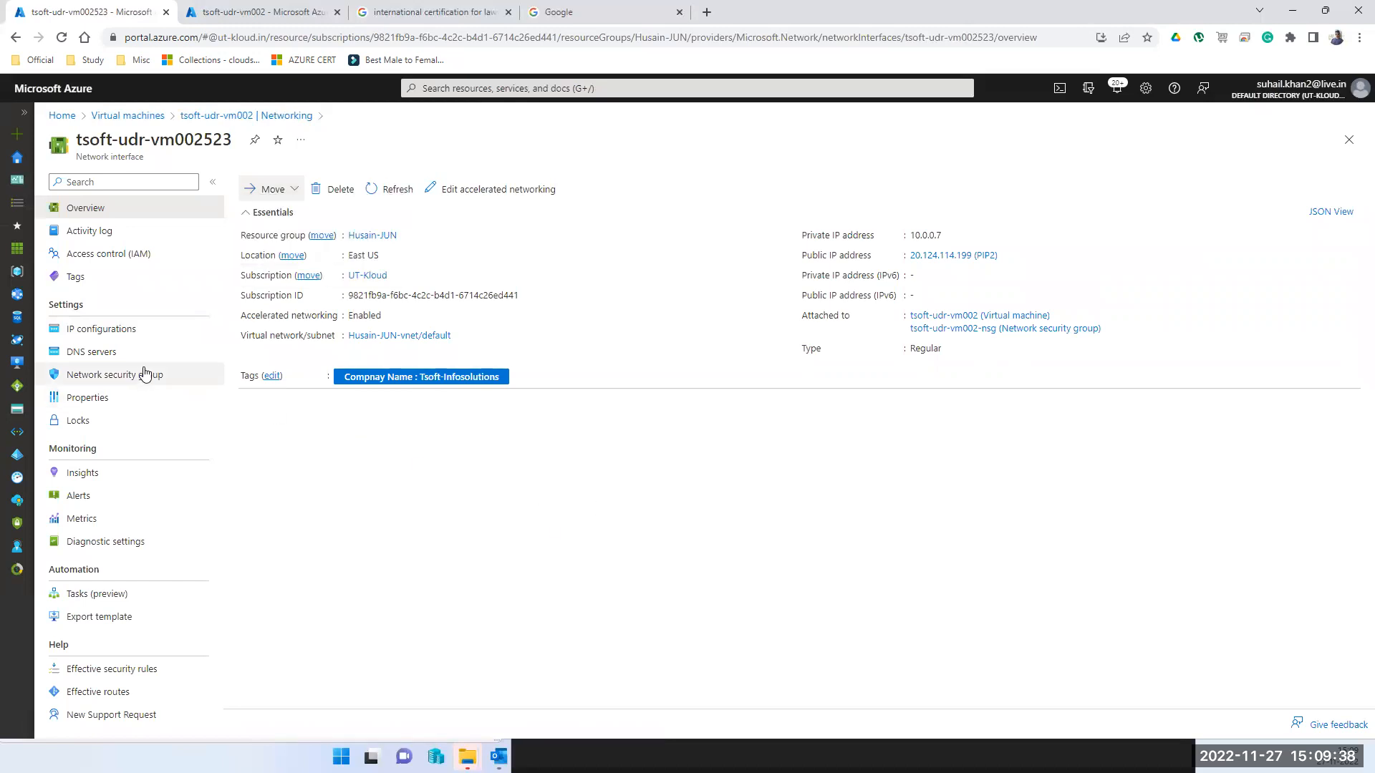
Step: Move the network interface of tsoft-udr-vm002 to subnet sn1 in its IP configurations and save
left_click(110, 337)
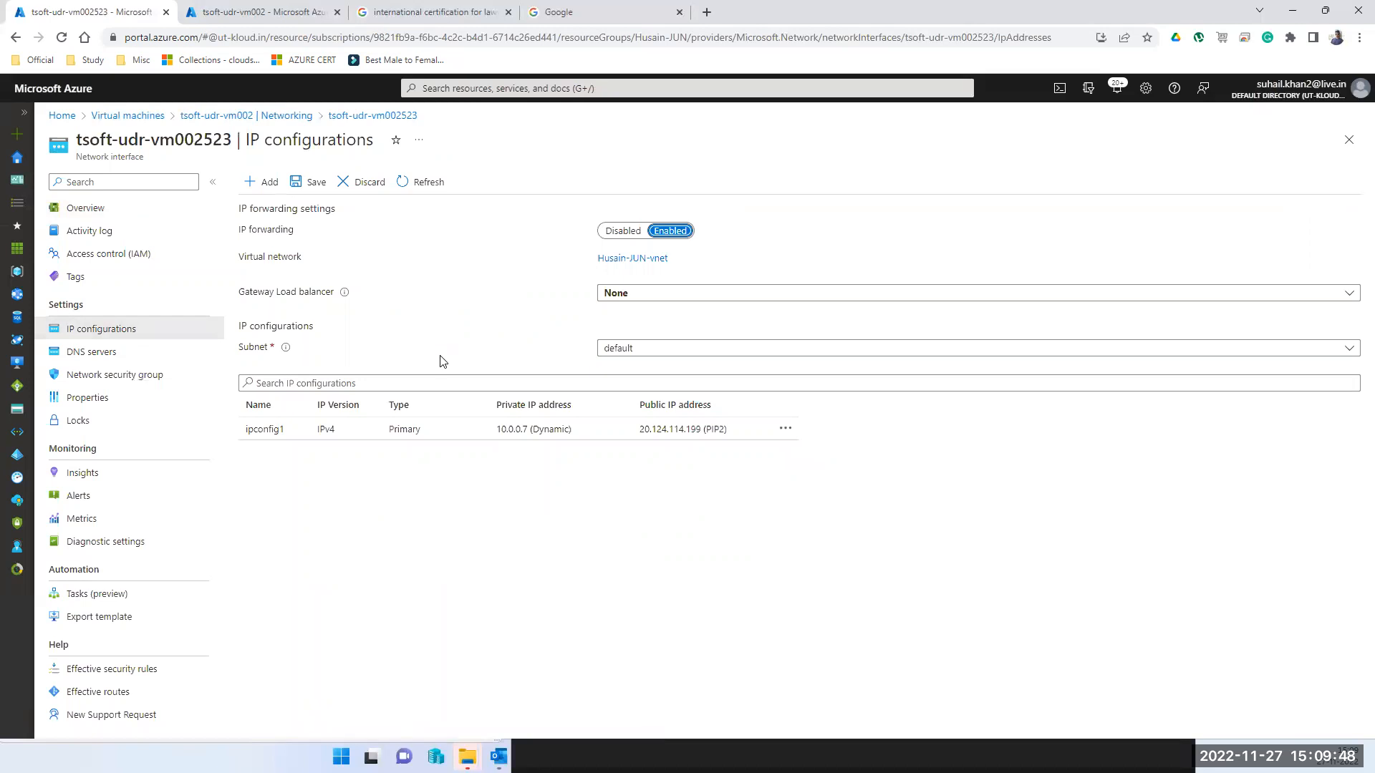
left_click(654, 347)
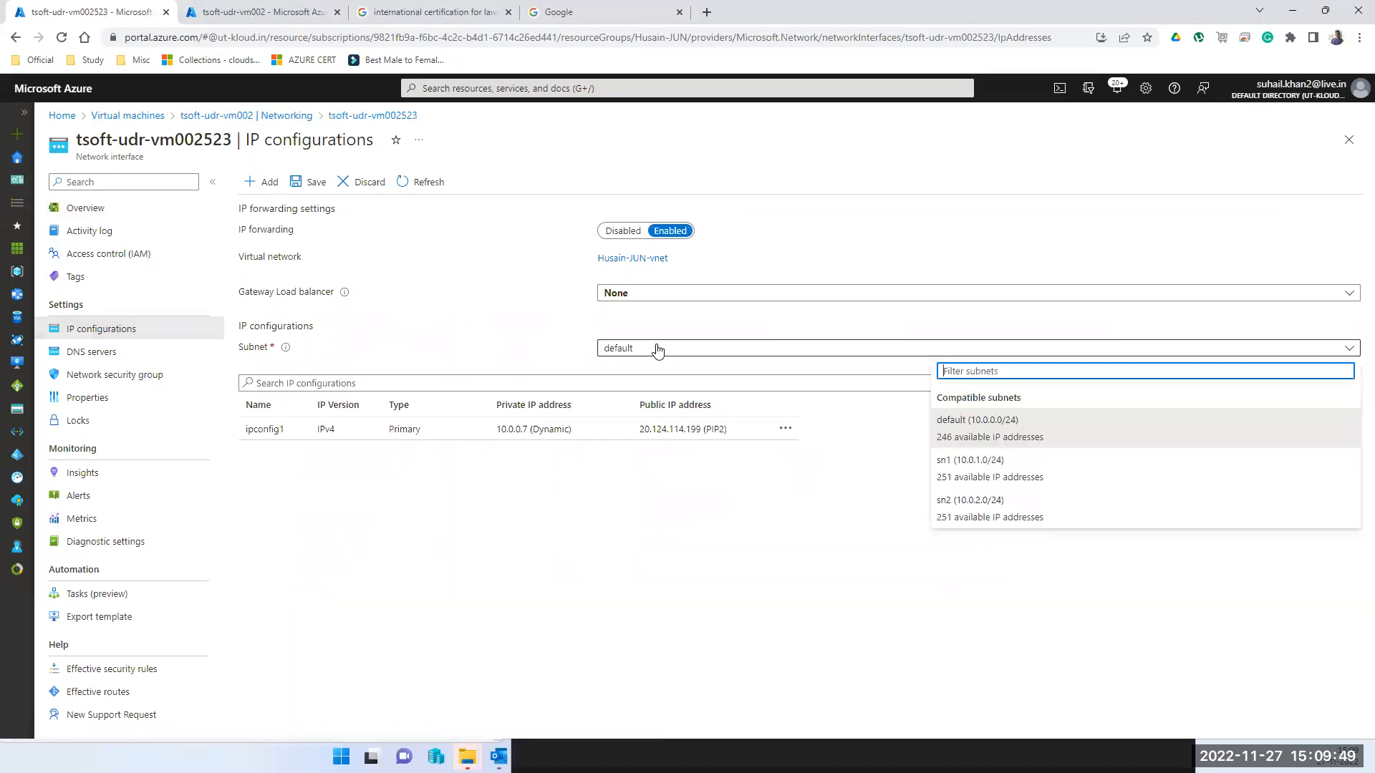
left_click(1011, 467)
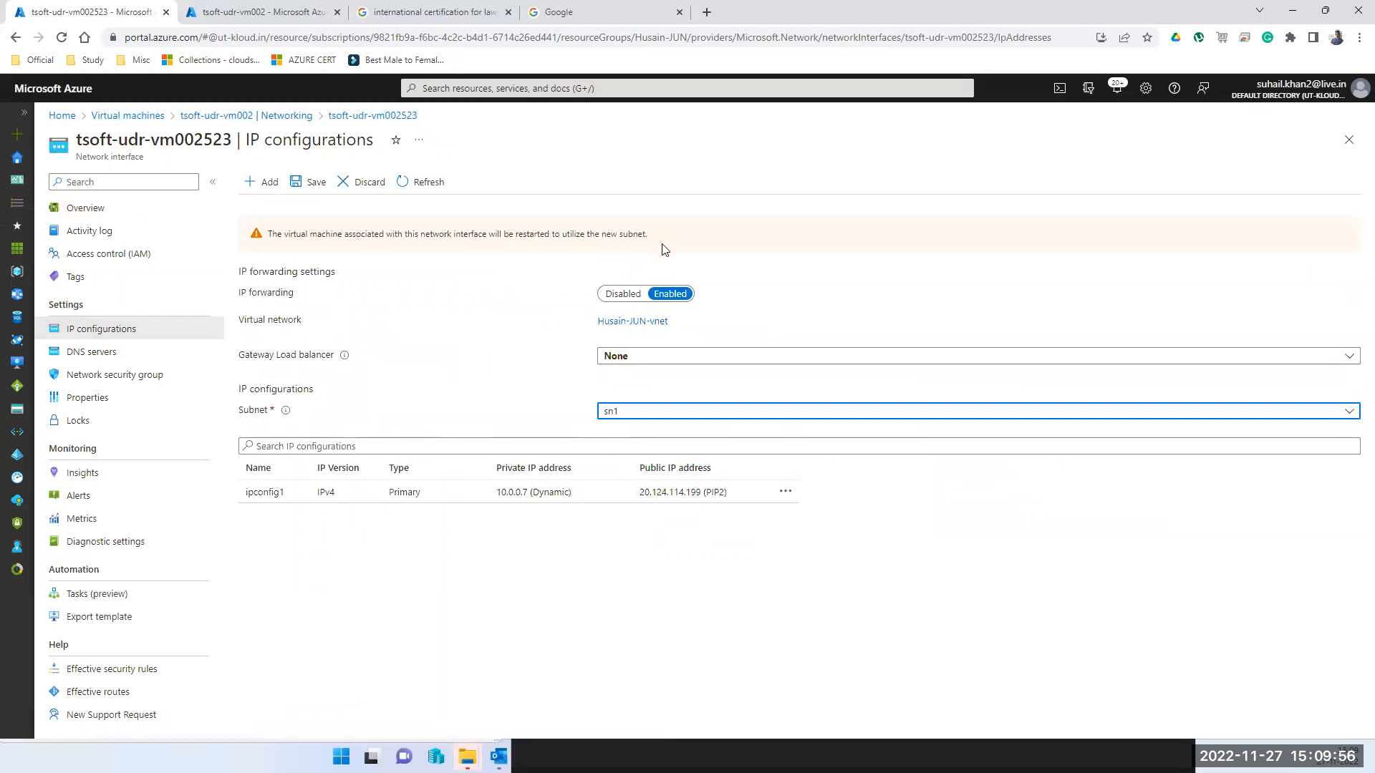
left_click(298, 182)
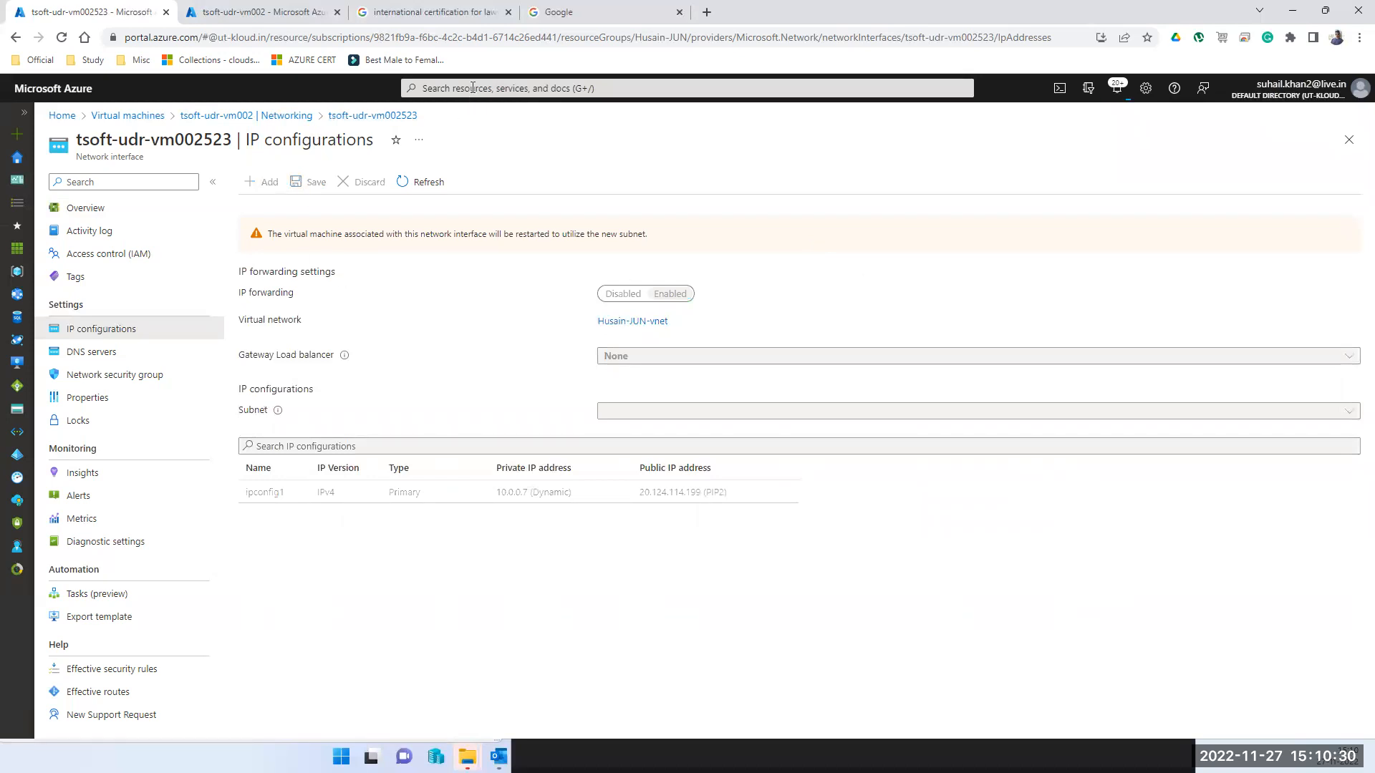
Step: In the other Azure portal tab, list the virtual machines and open the network interface of tsoft-udr-vm003 from its networking settings
left_click(265, 11)
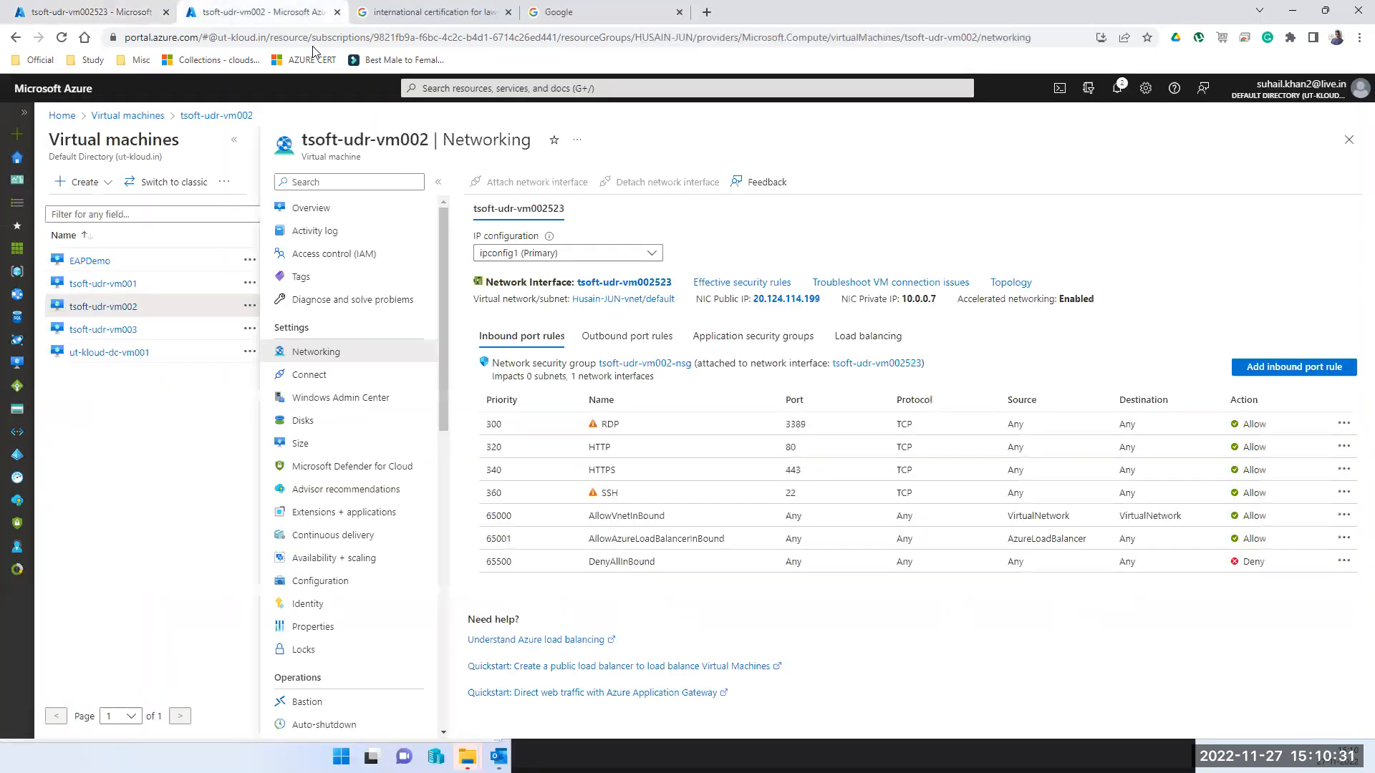
left_click(559, 88)
left_click(451, 307)
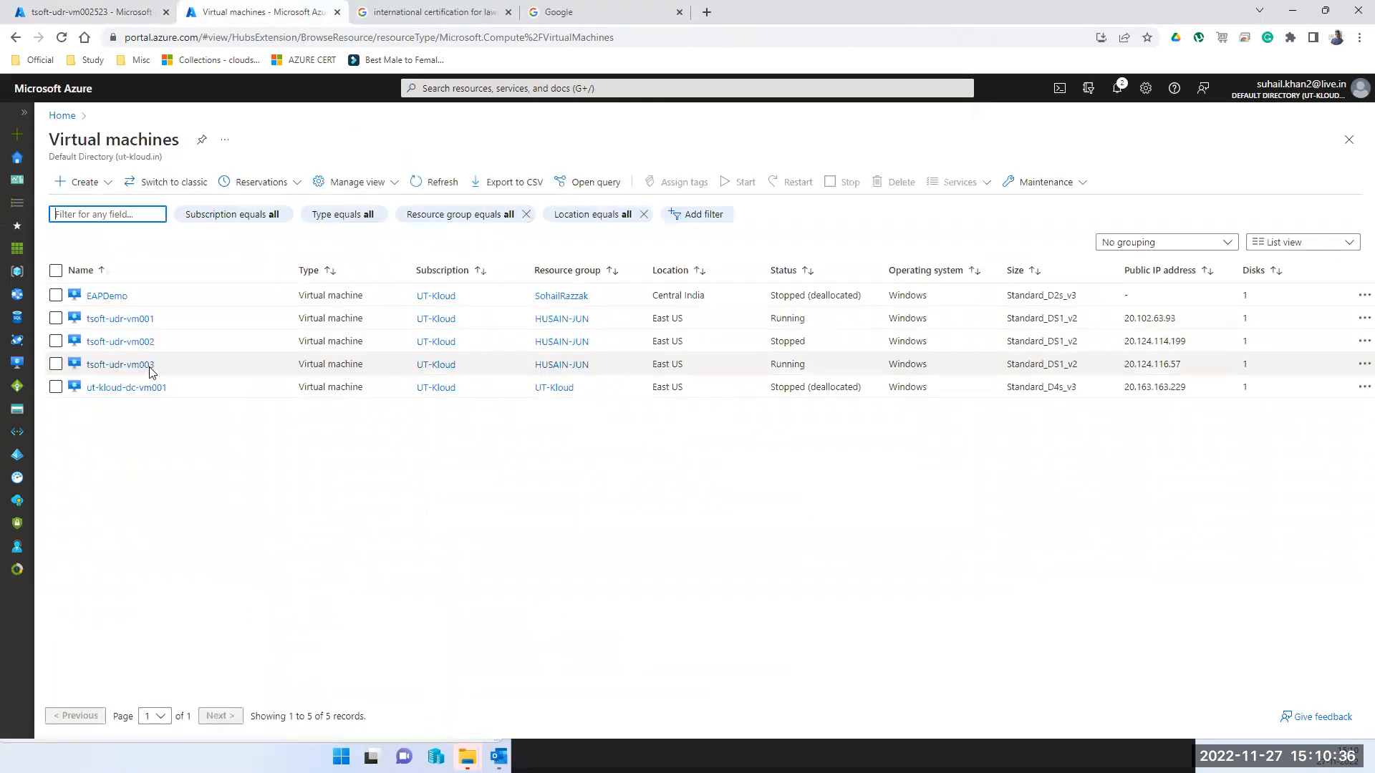
left_click(128, 366)
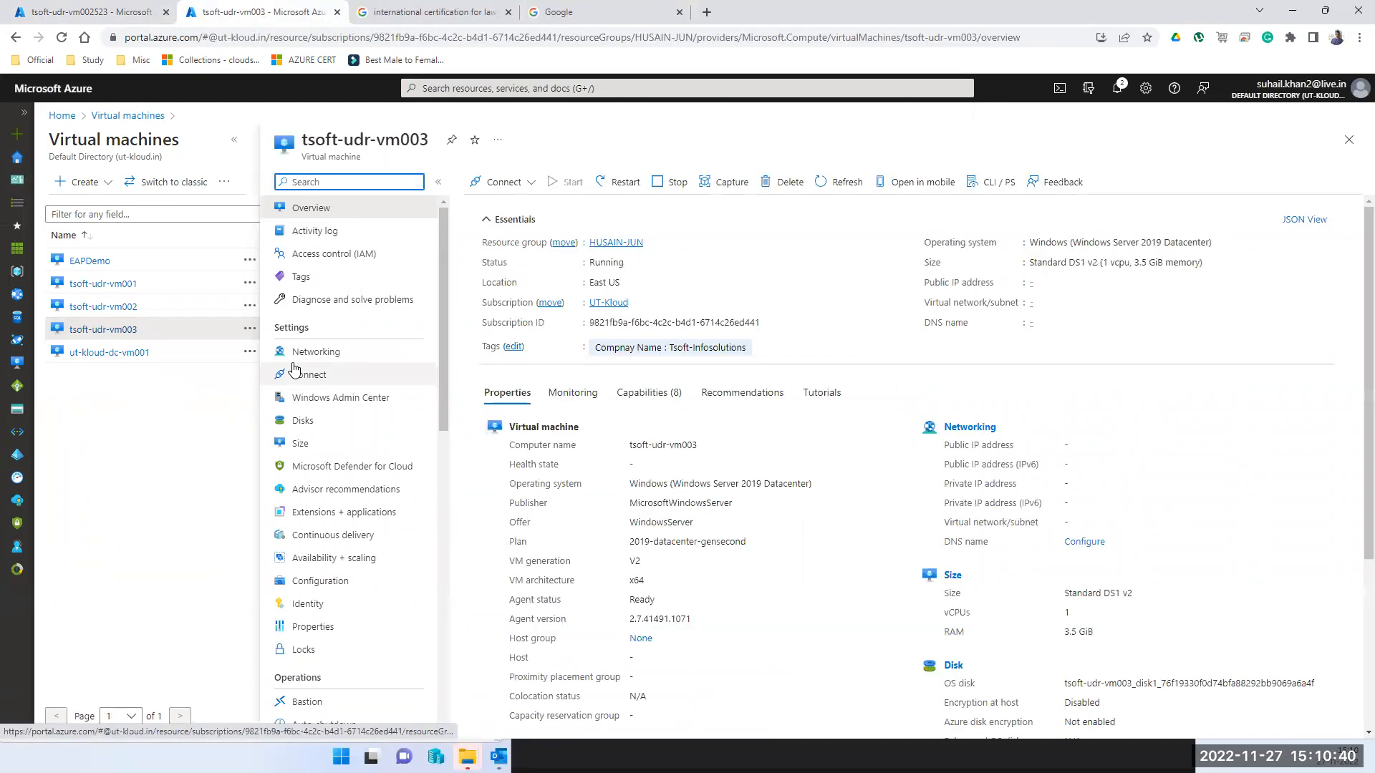
left_click(348, 362)
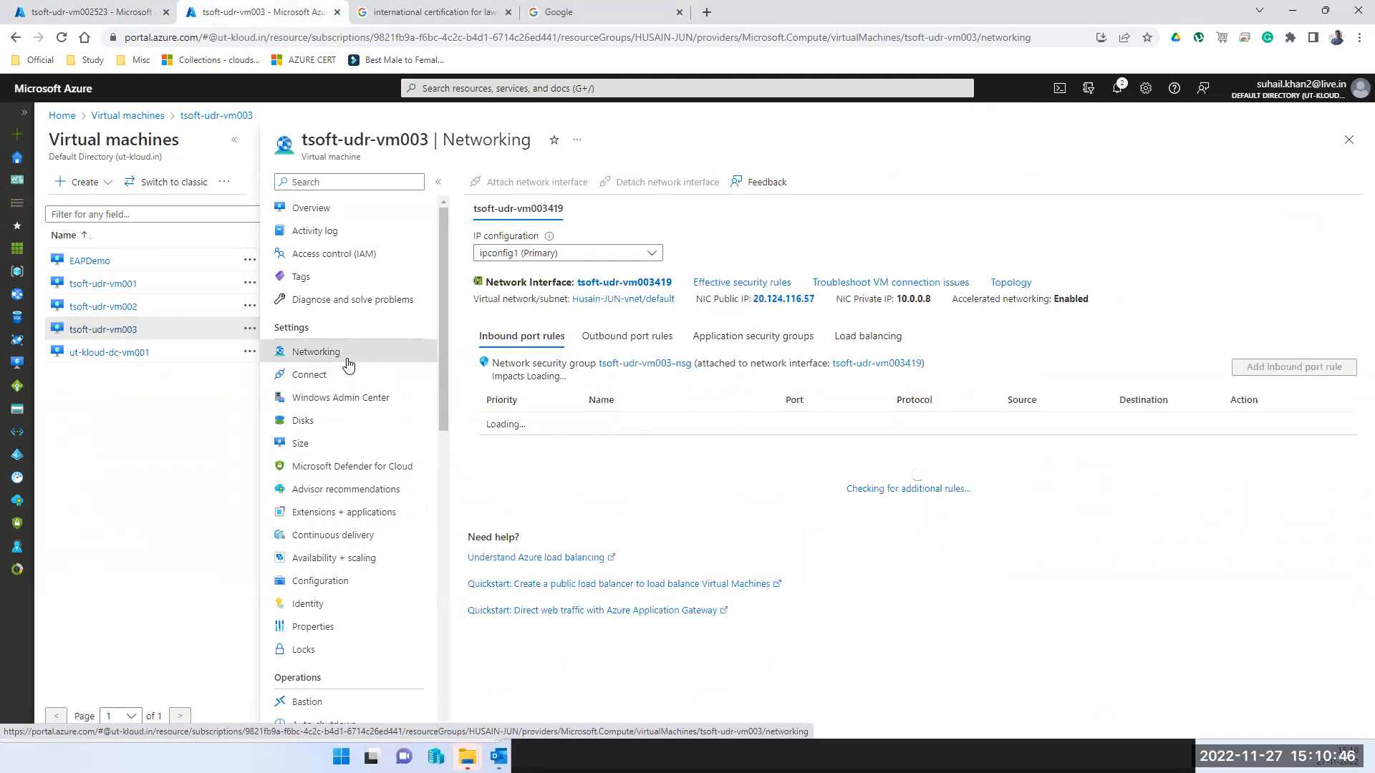
left_click(638, 283)
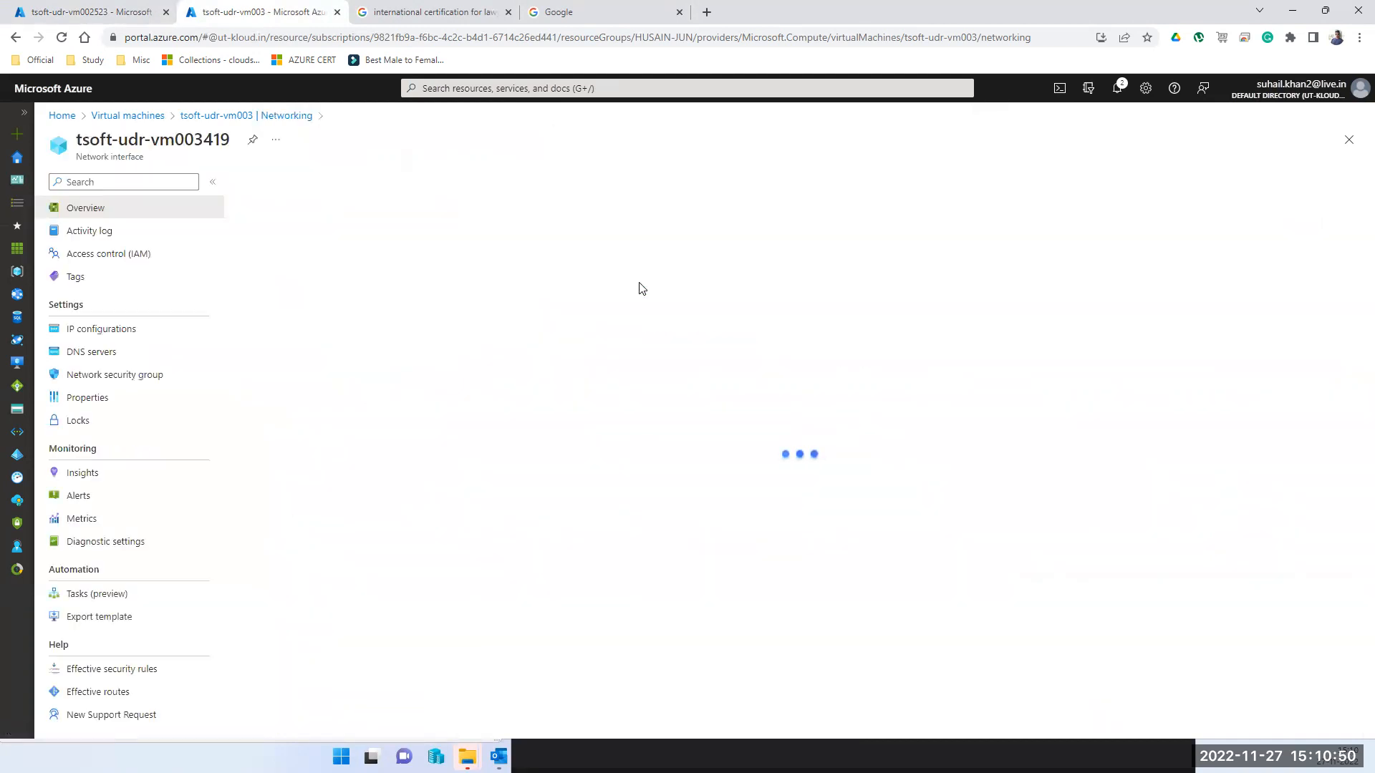
Step: Move the network interface of tsoft-udr-vm003 to subnet sn2 in its IP configurations and save
left_click(69, 332)
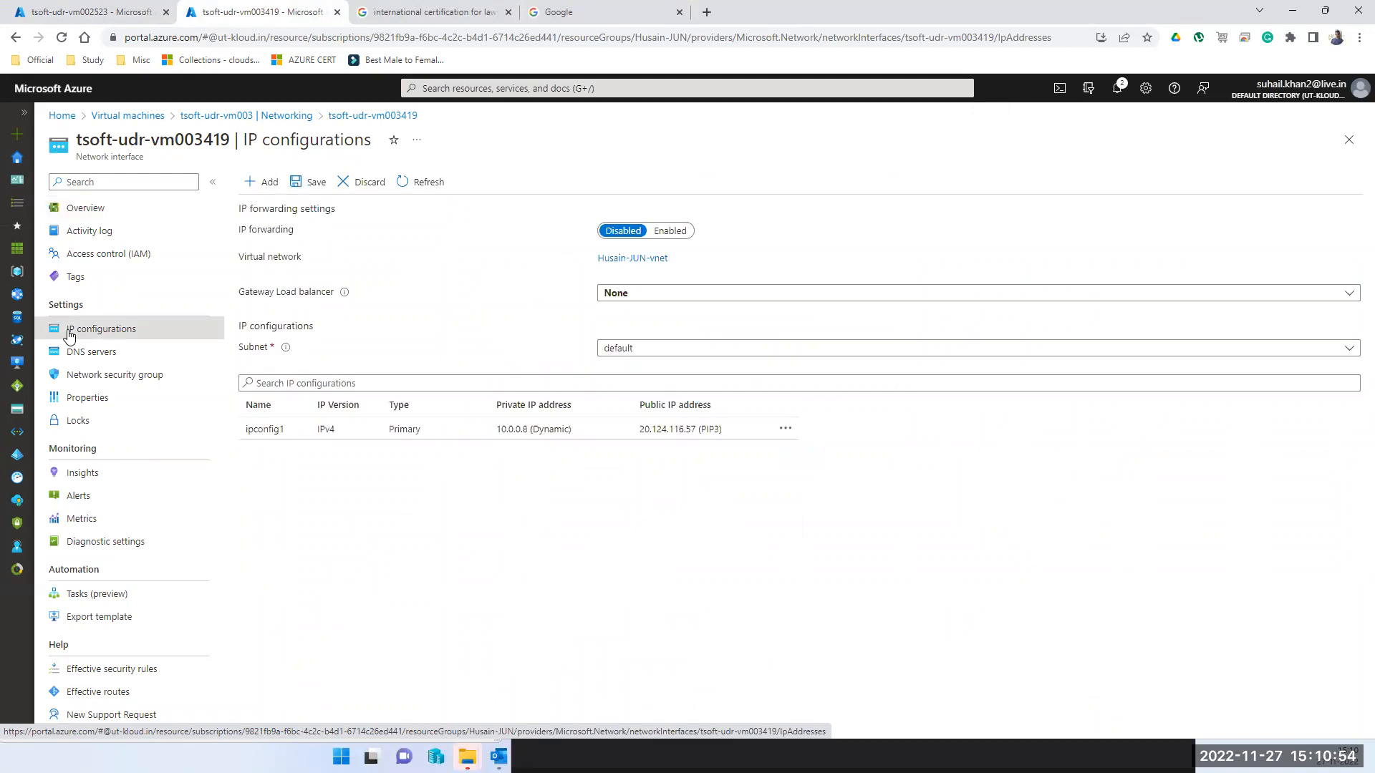
left_click(743, 355)
left_click(960, 501)
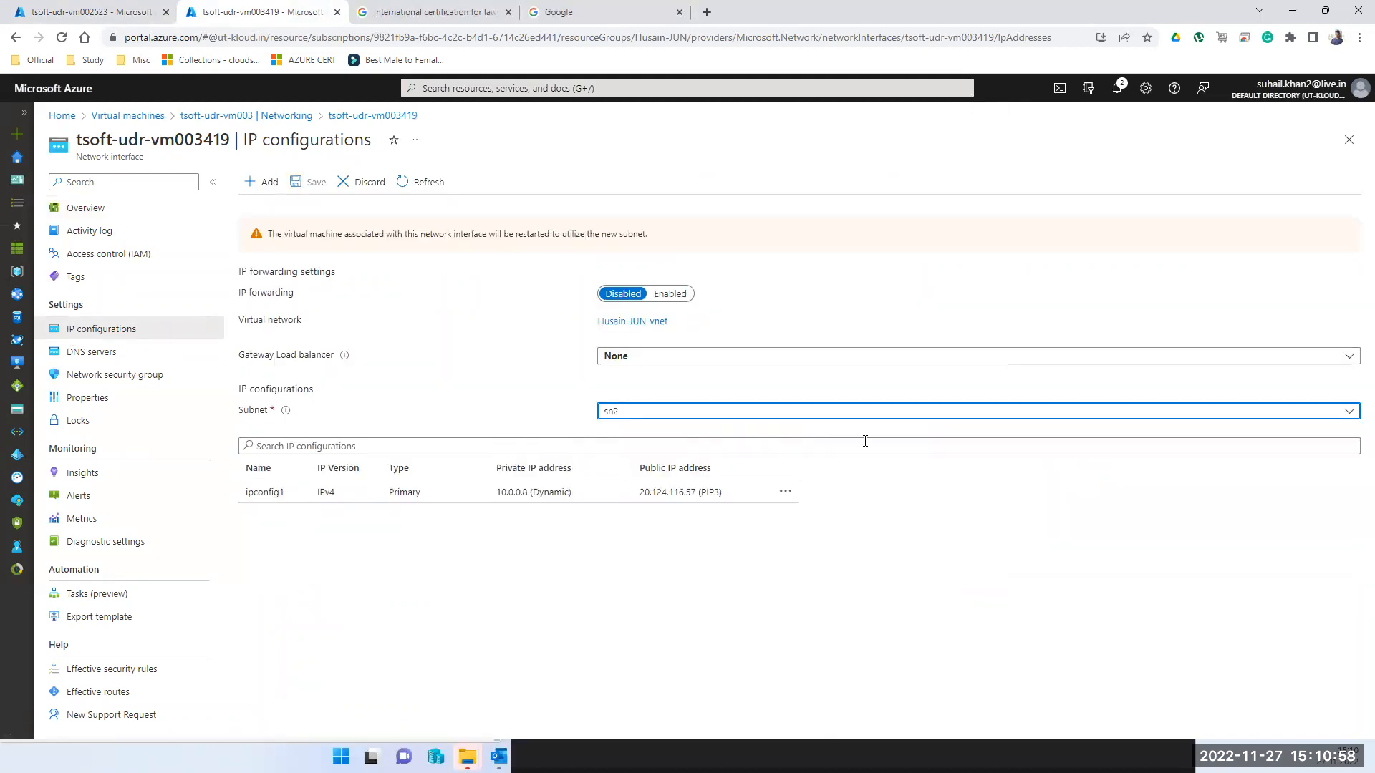
left_click(299, 188)
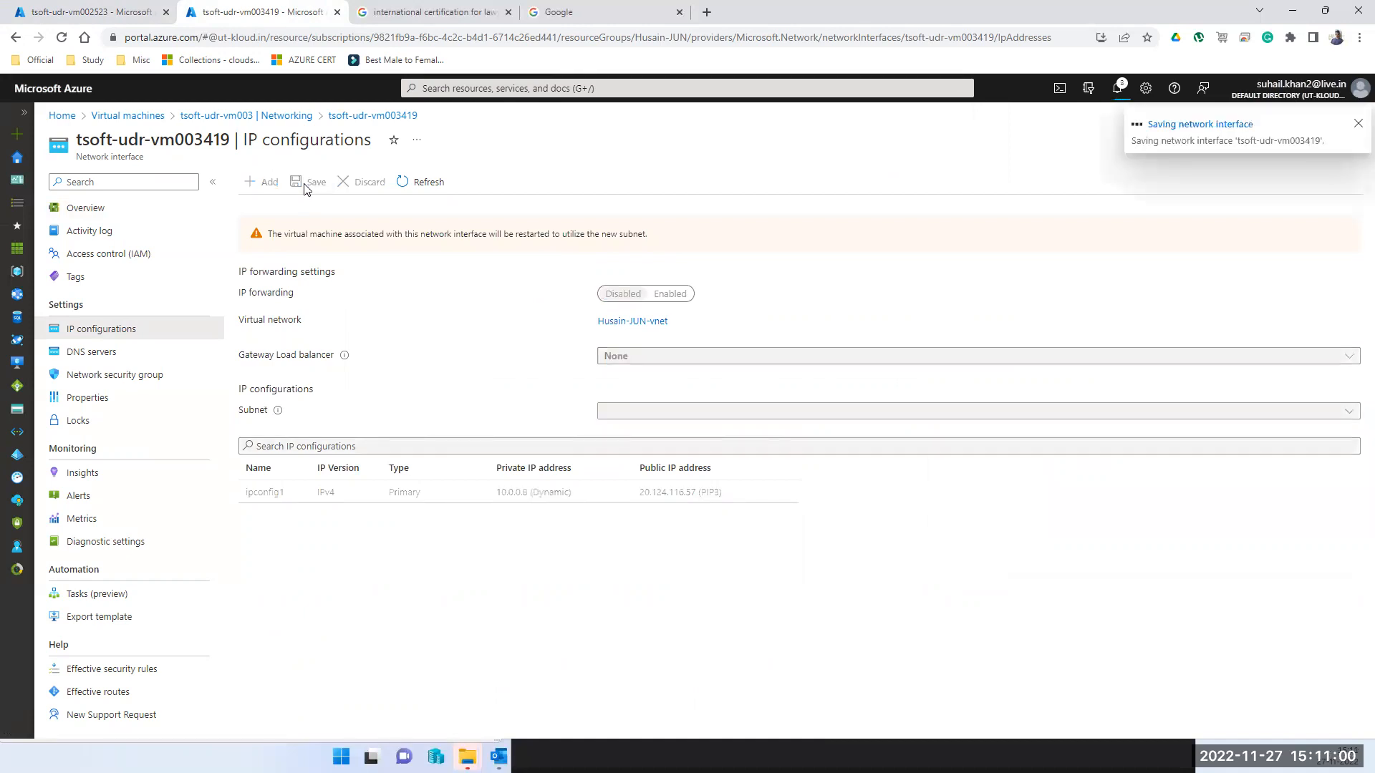
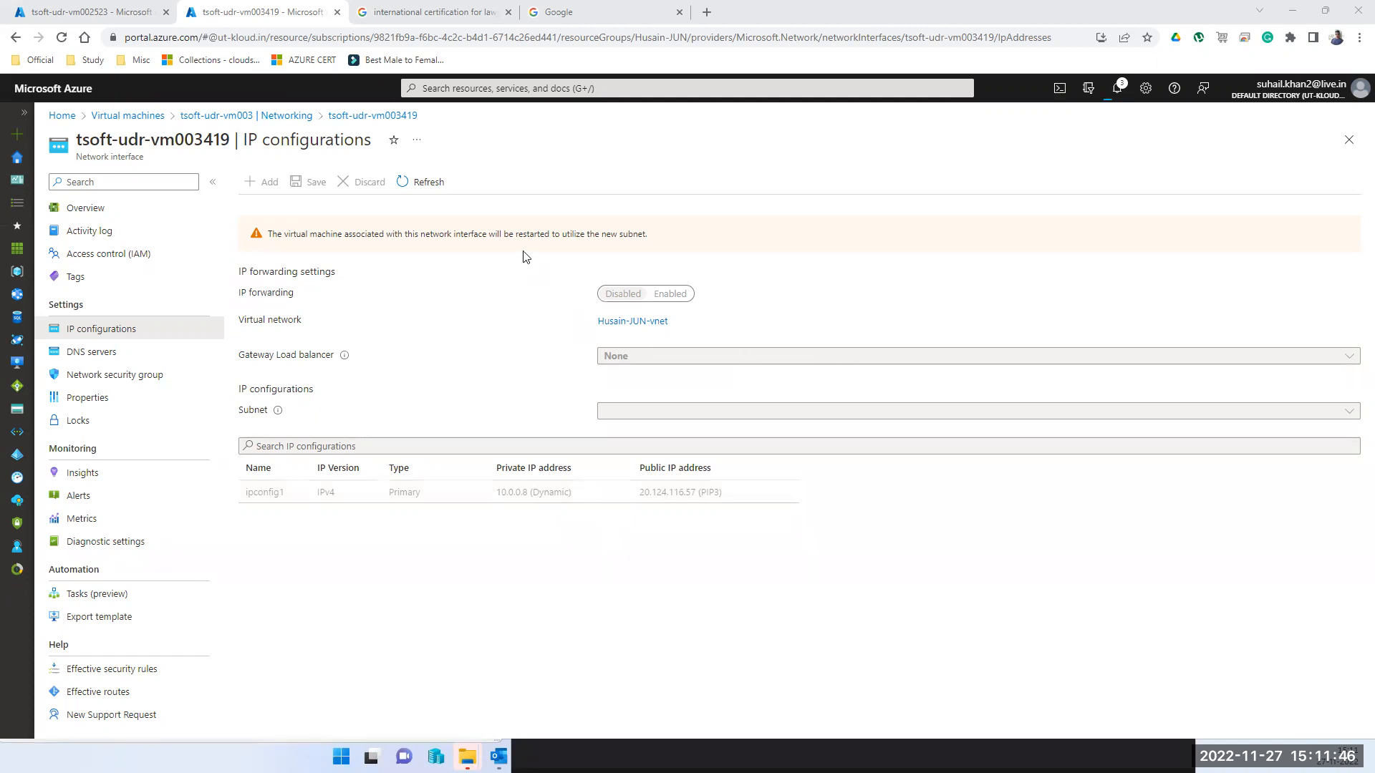
Step: Check the portal notifications for the interface save, then return to VM002's IP configurations to check its subnet and private IP address
left_click(1115, 89)
left_click(1116, 91)
left_click(1115, 91)
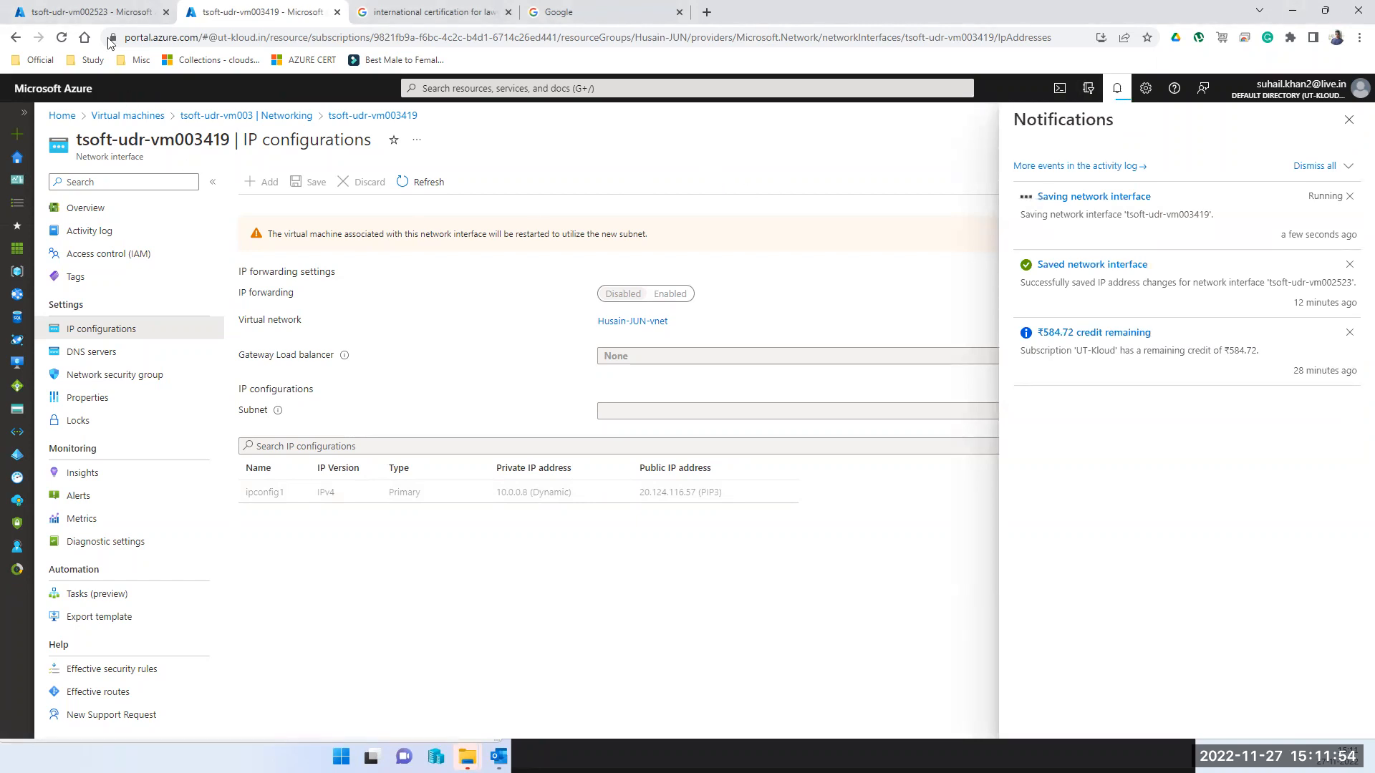
left_click(106, 14)
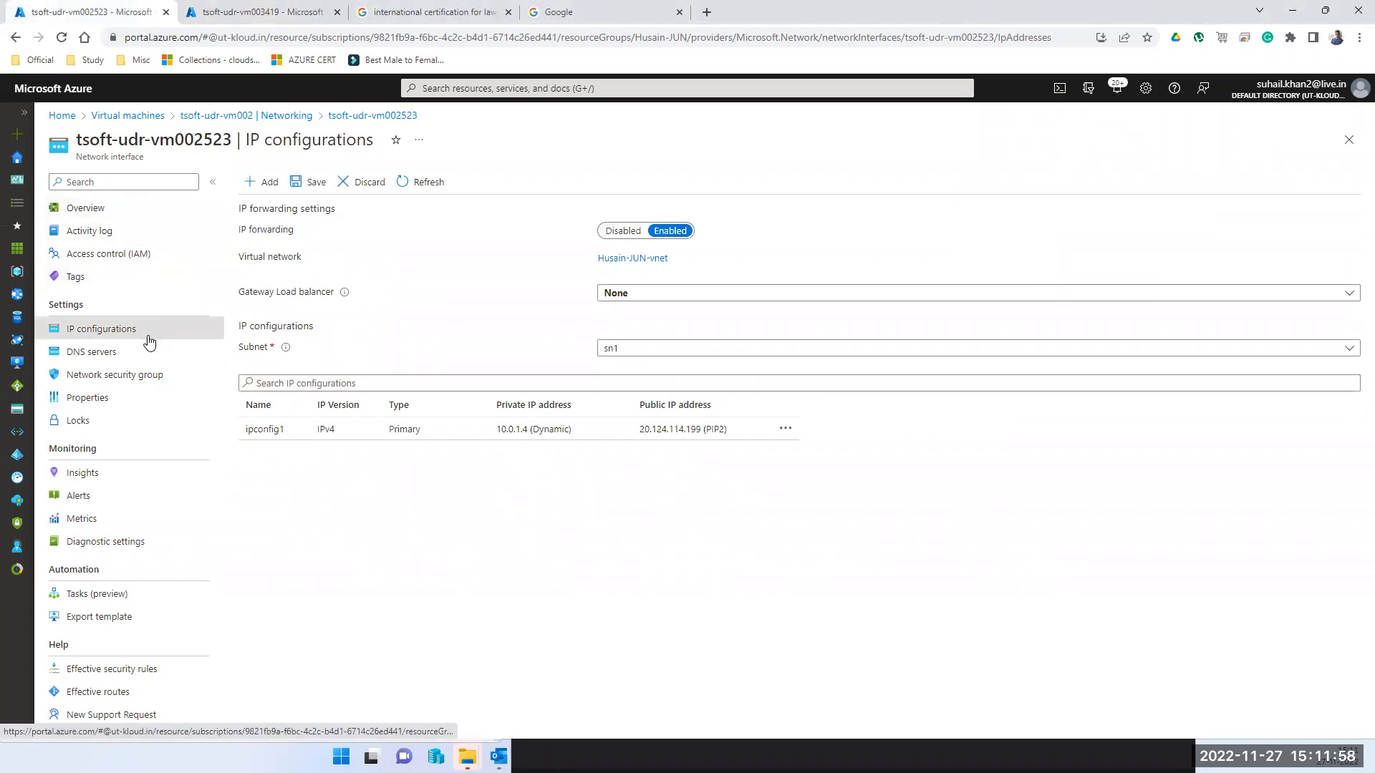
left_click(578, 89)
left_click(276, 531)
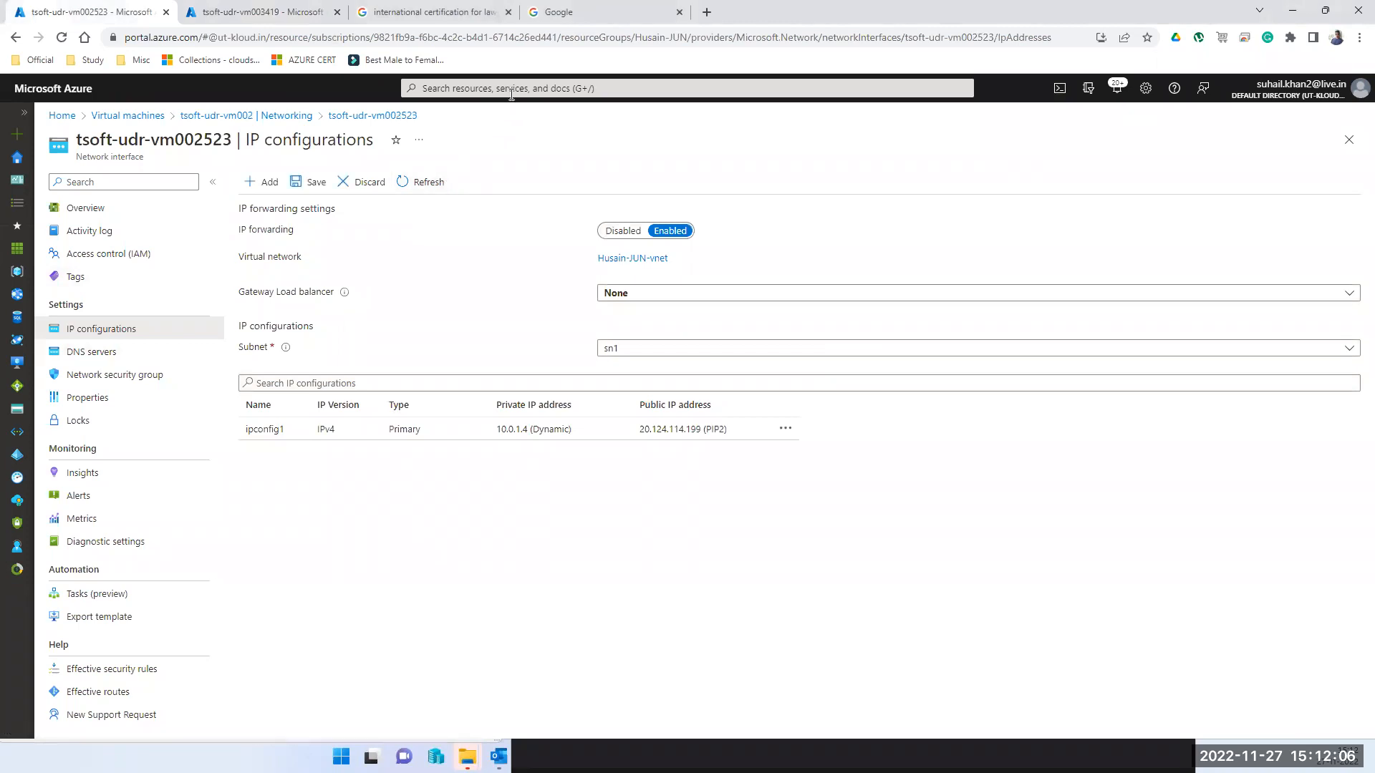
Step: Open route table udr001 from the list of route tables and open its xyz route for editing
left_click(513, 90)
left_click(608, 320)
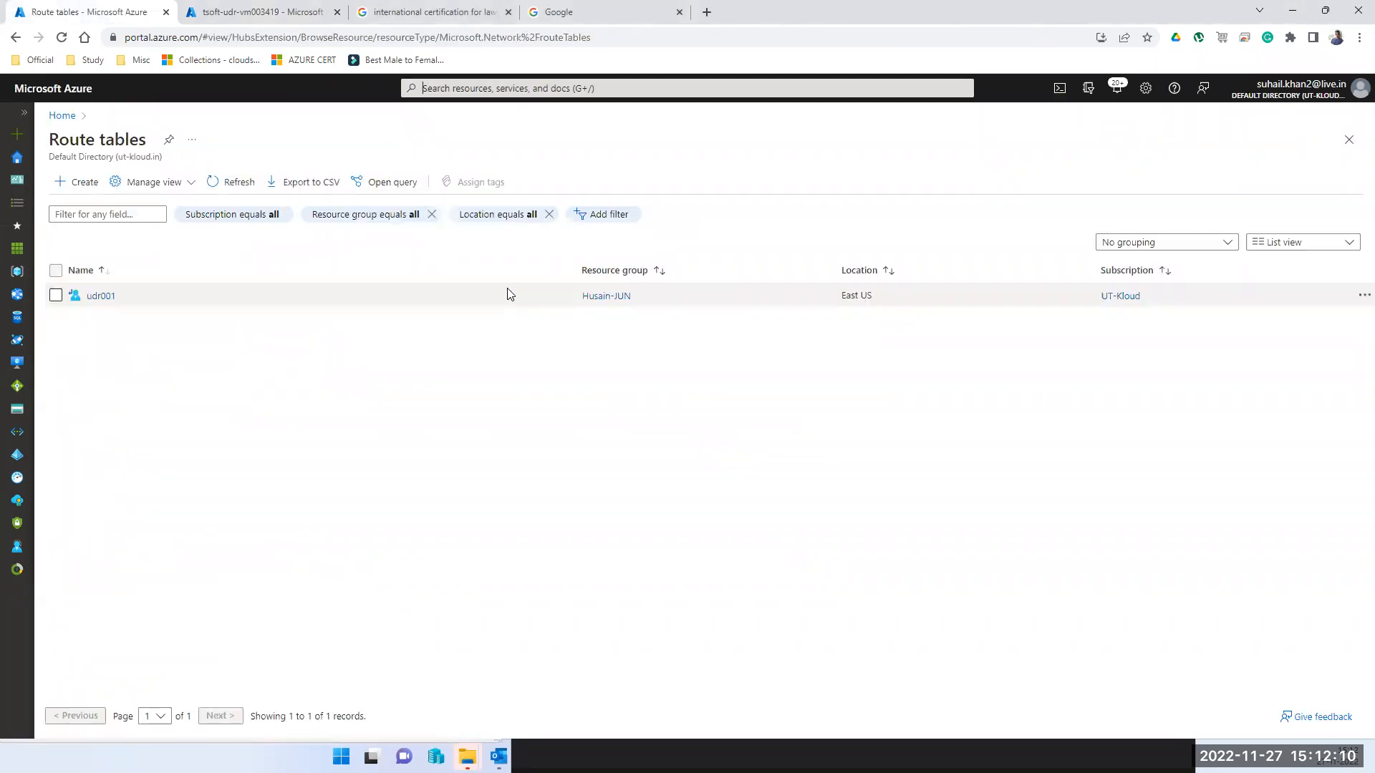
left_click(101, 299)
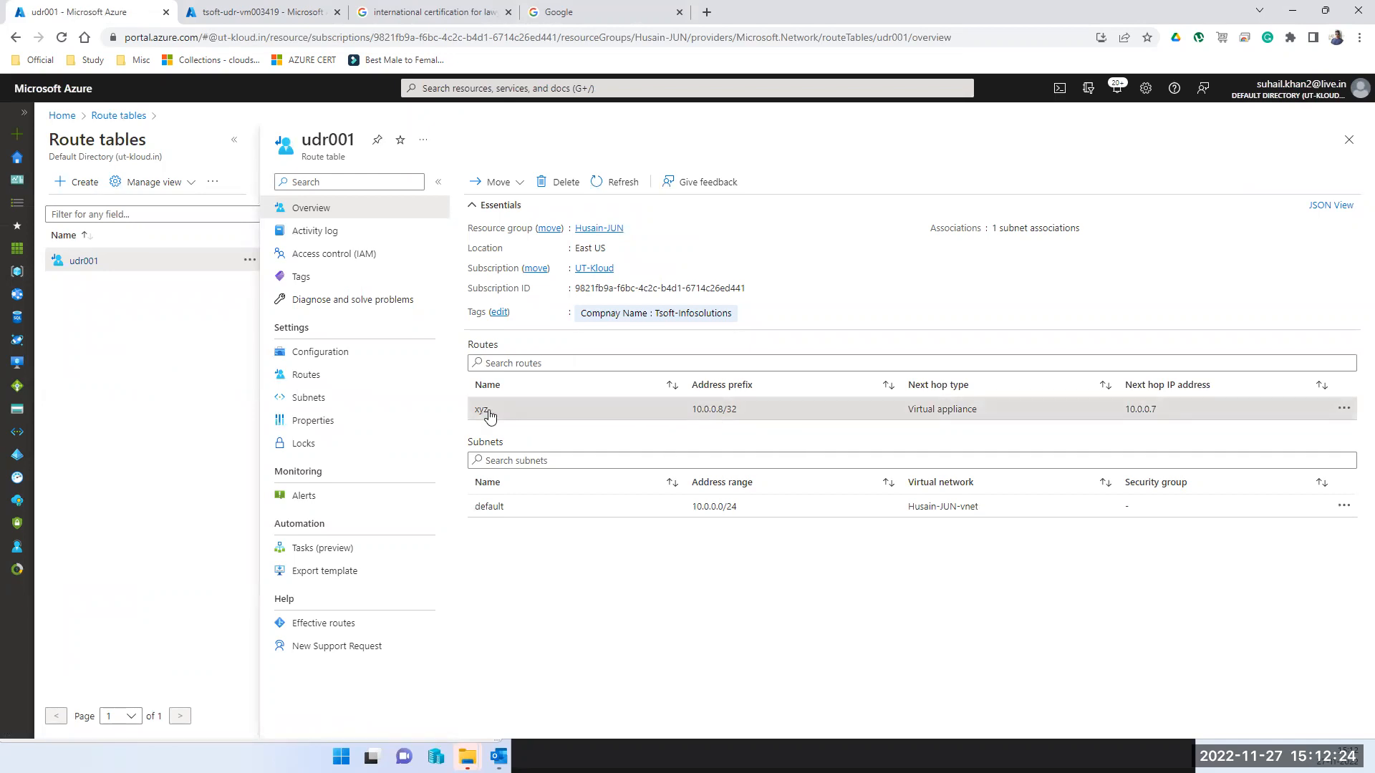
left_click(1343, 411)
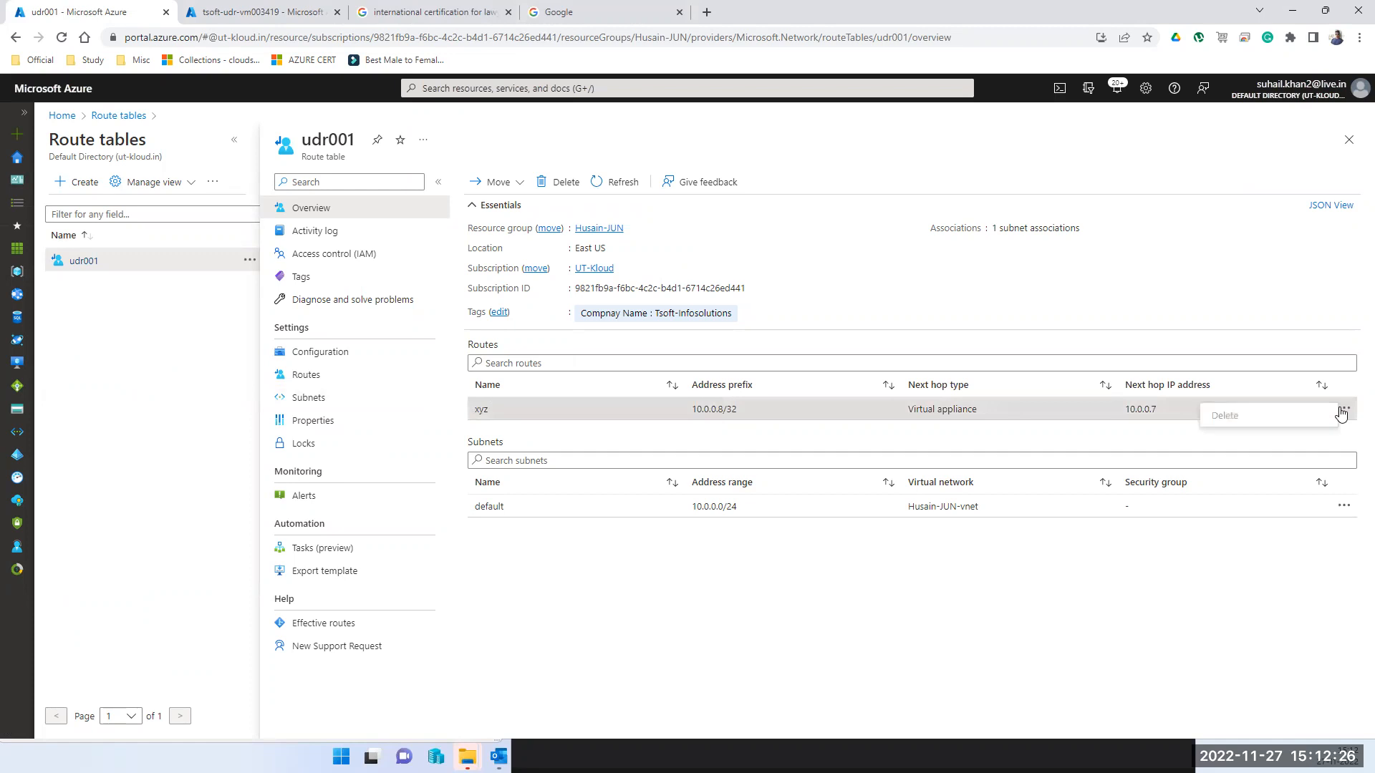
left_click(307, 357)
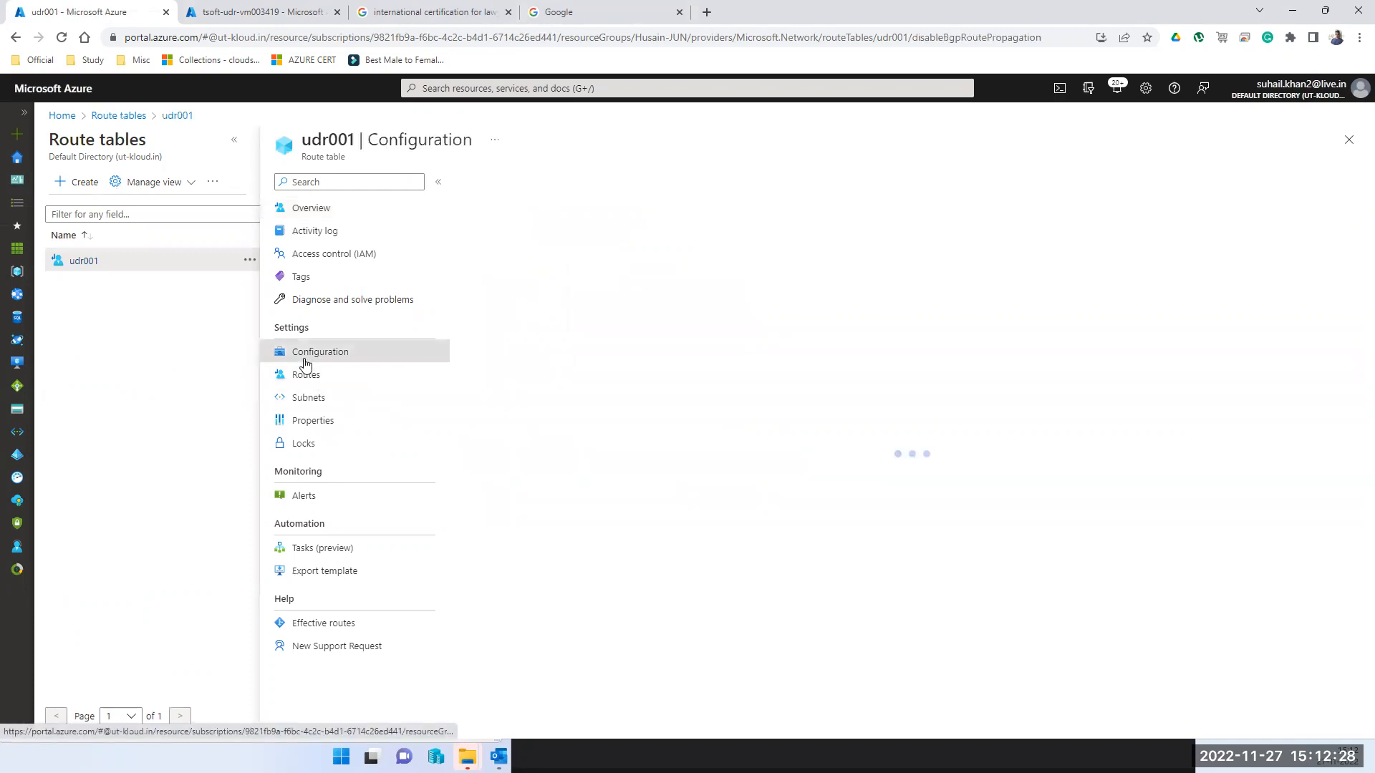
left_click(306, 377)
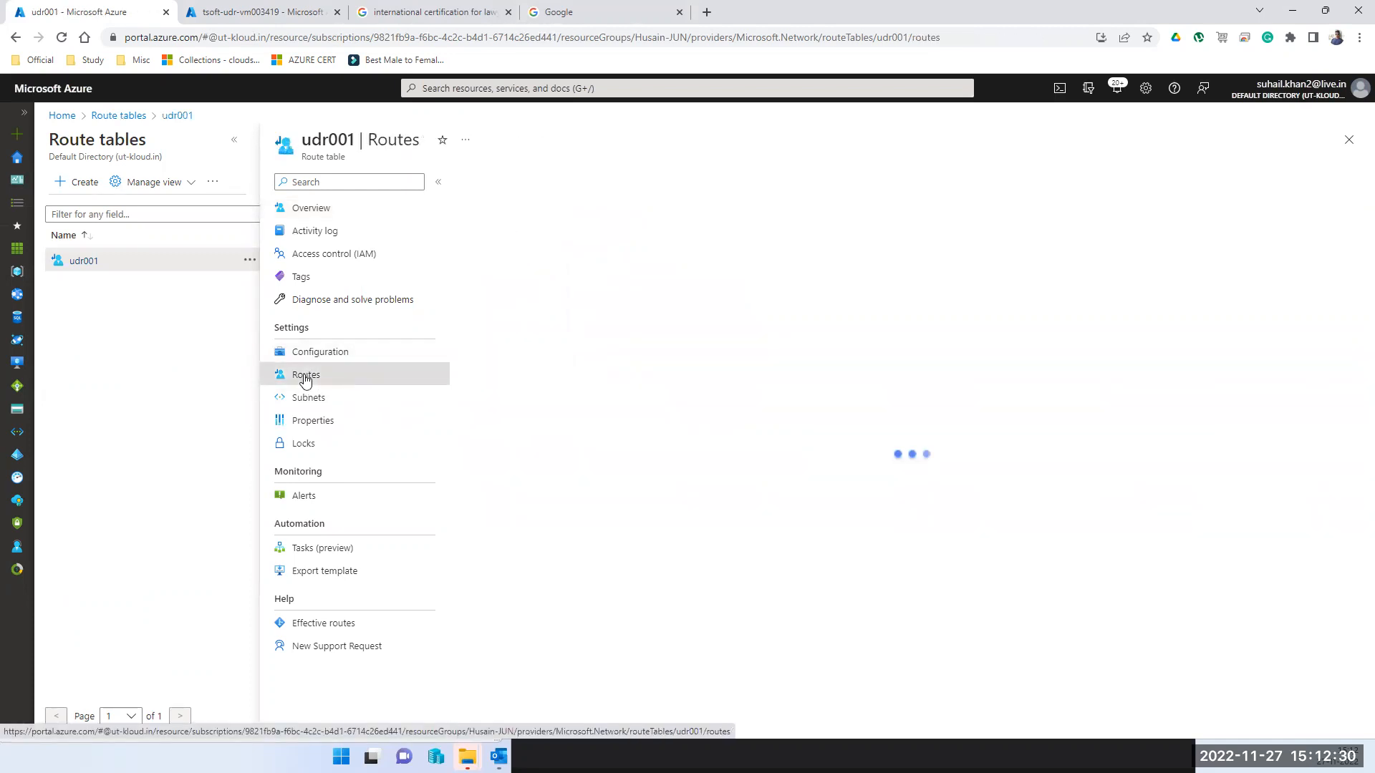
left_click(302, 405)
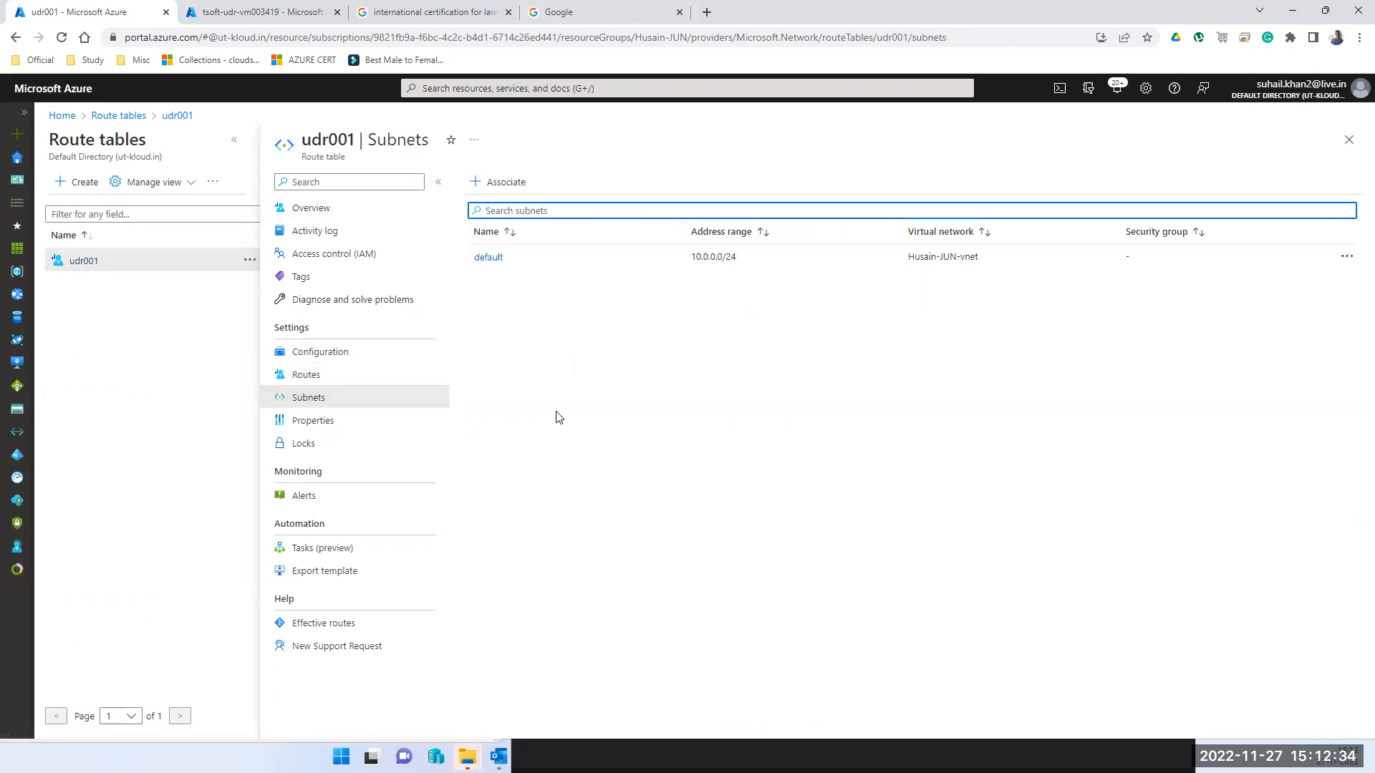
left_click(297, 378)
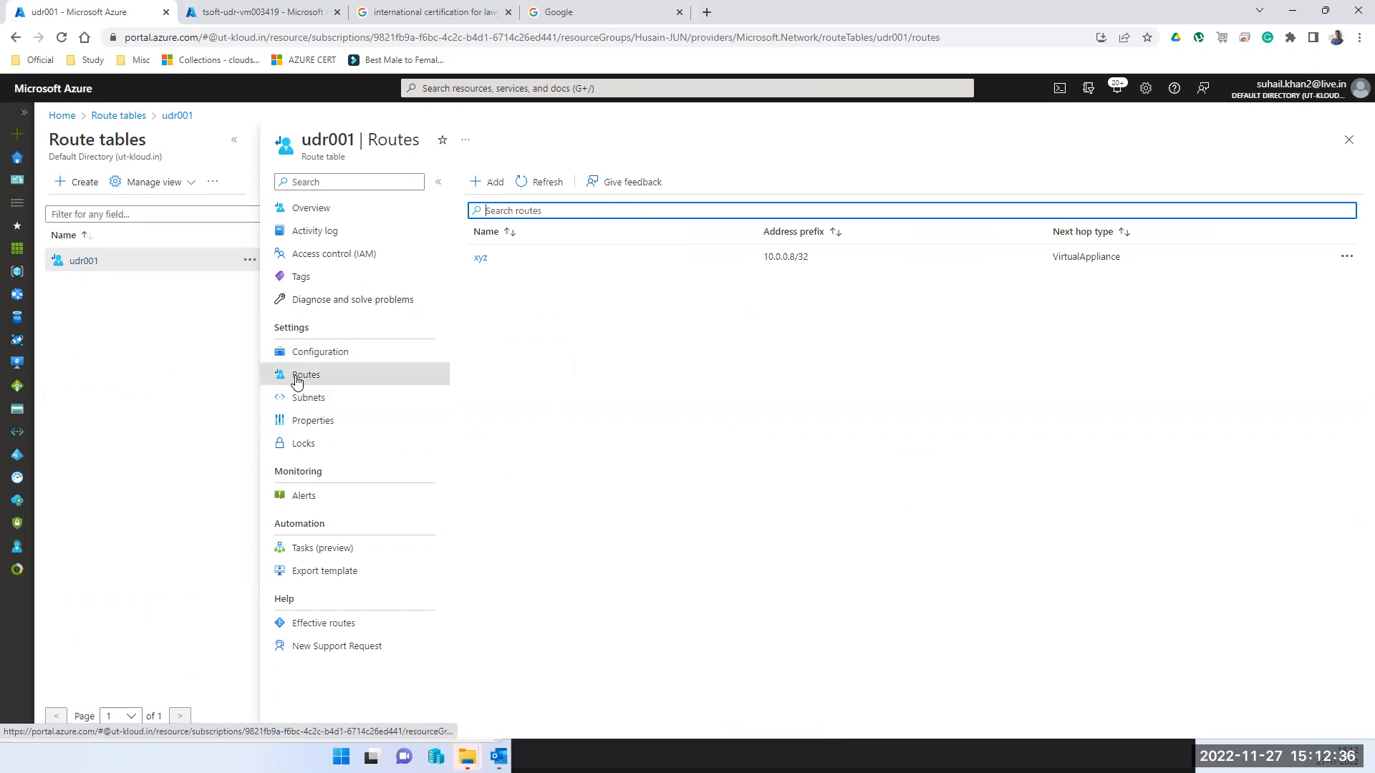
left_click(788, 260)
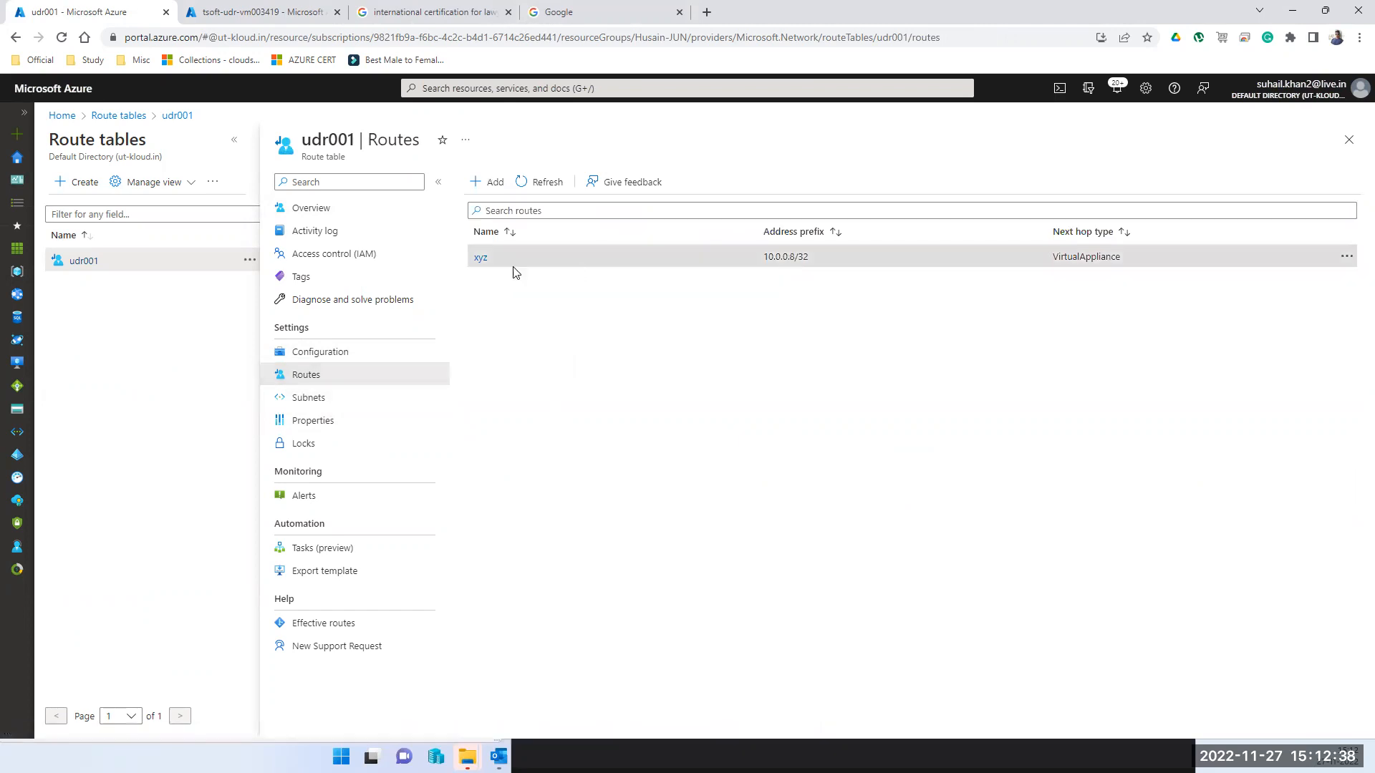
left_click(478, 259)
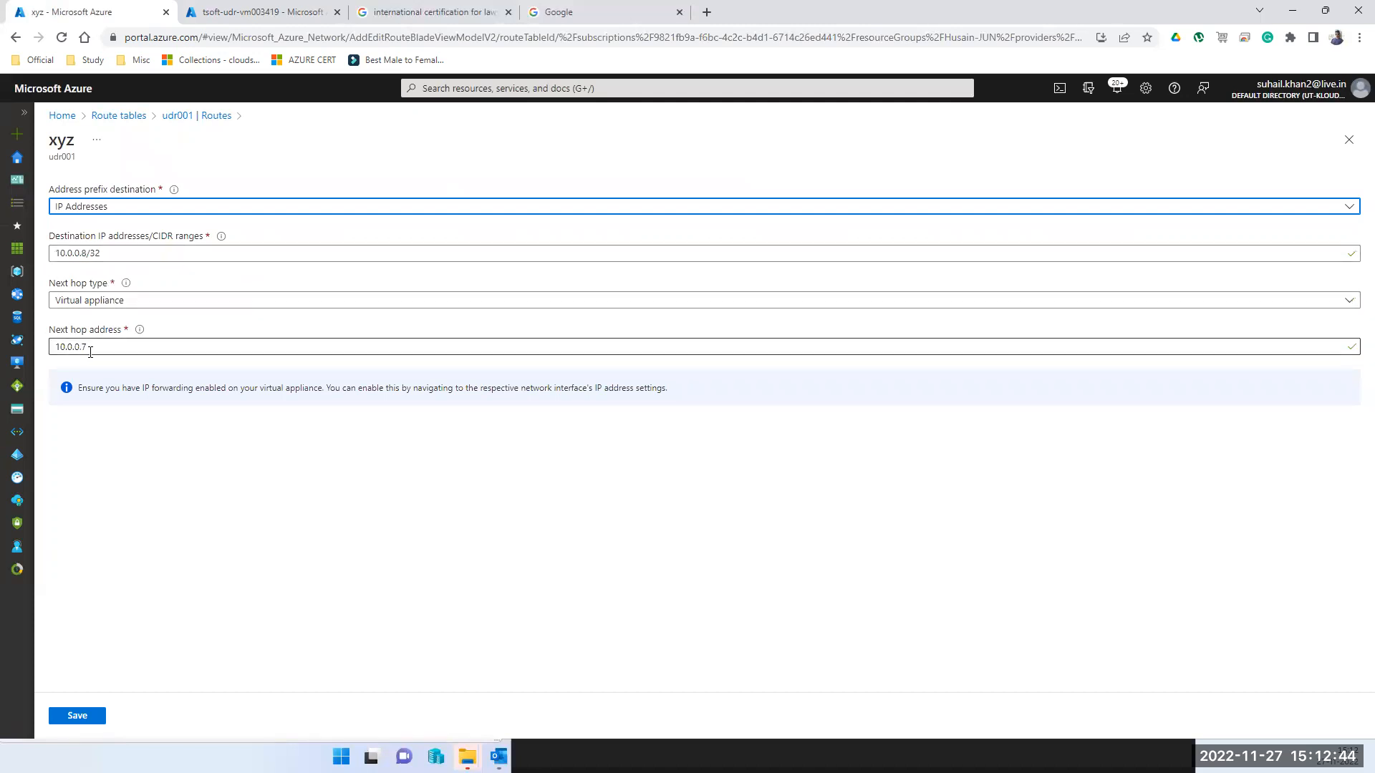
Step: In the other Azure portal tab, copy the private IP address from the tsoft-udr-vm003 overview and return to the xyz route form
left_click(231, 18)
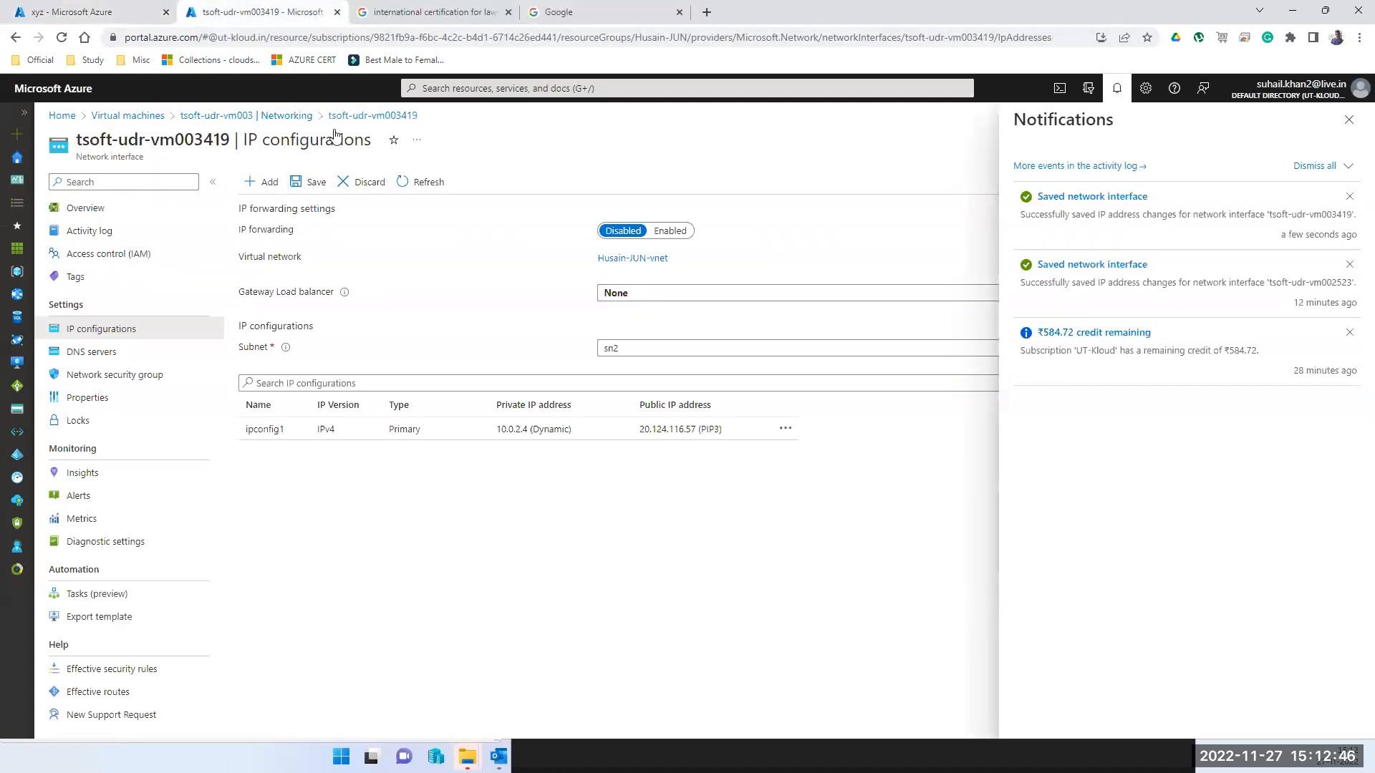
left_click(1349, 119)
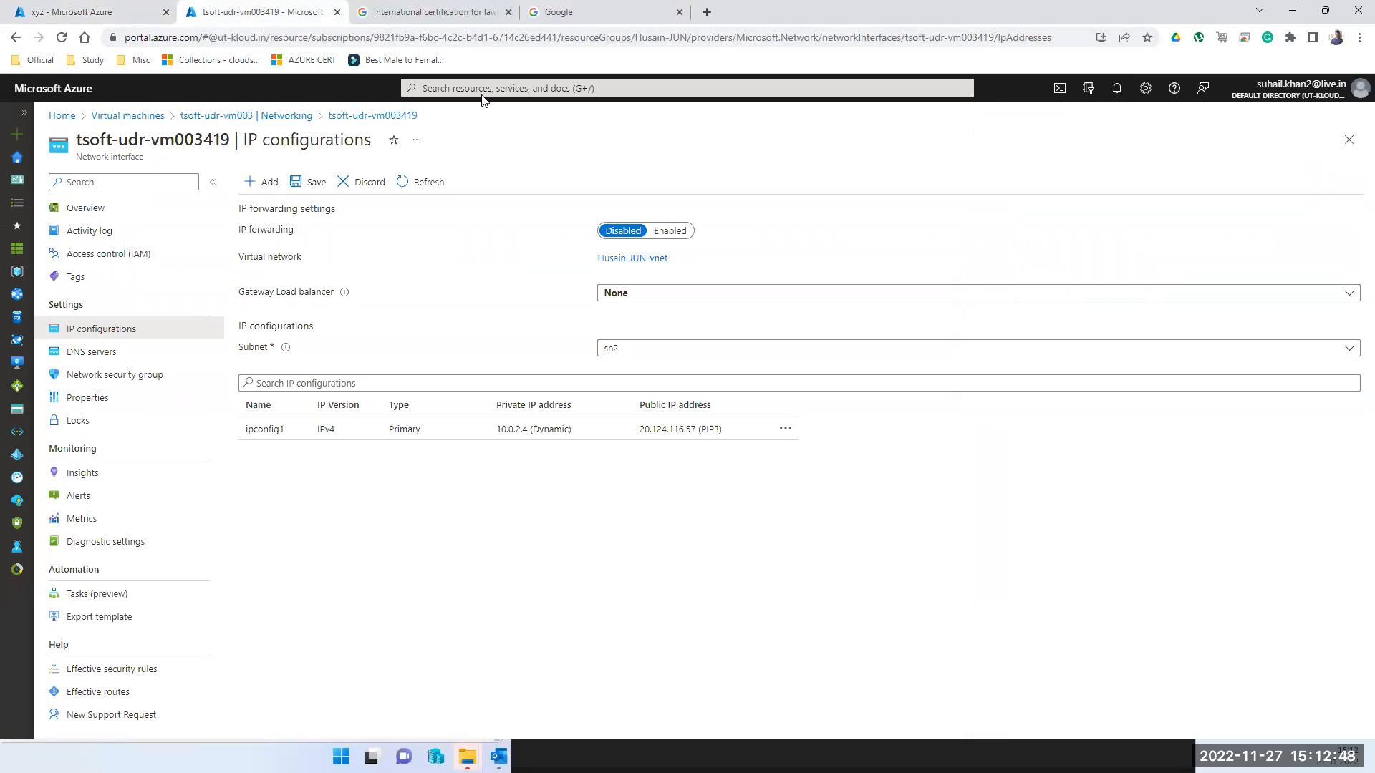
left_click(485, 90)
left_click(447, 308)
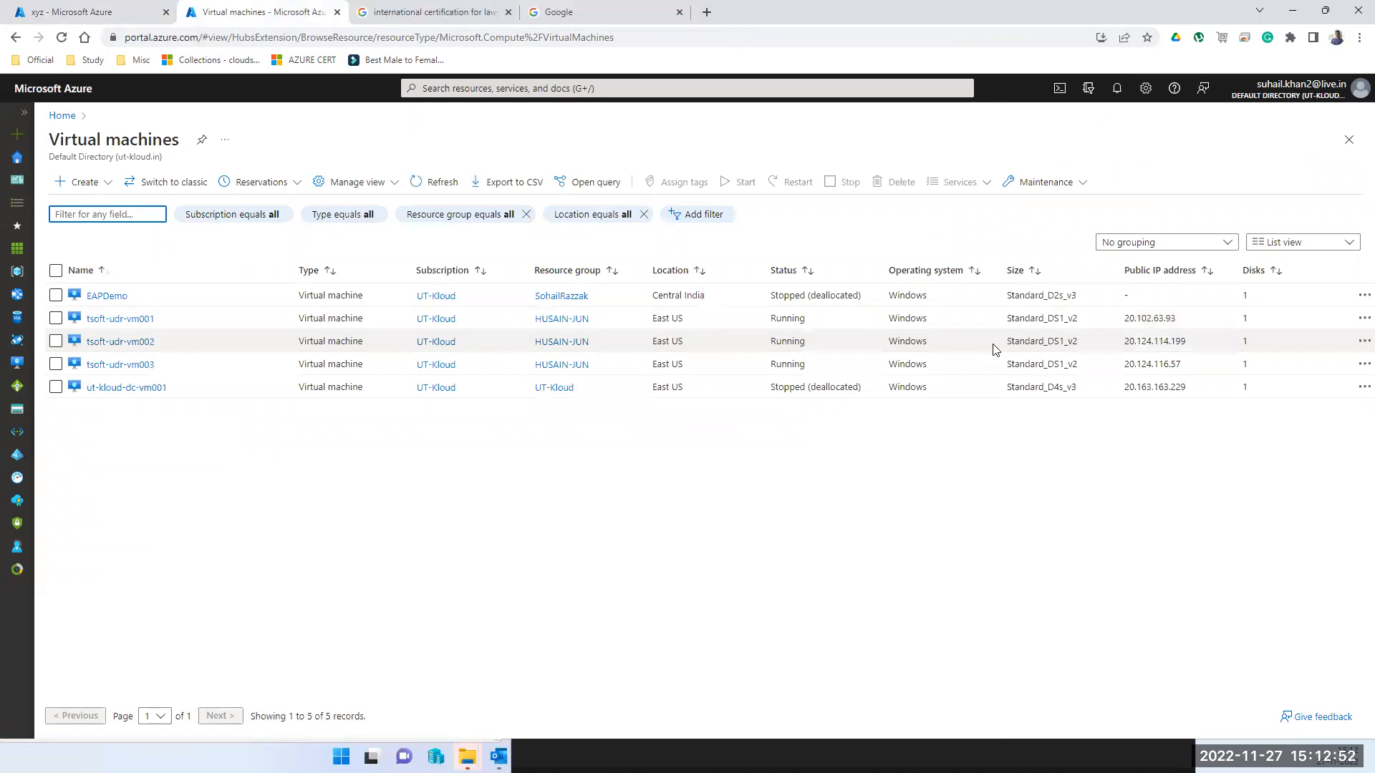
left_click(127, 366)
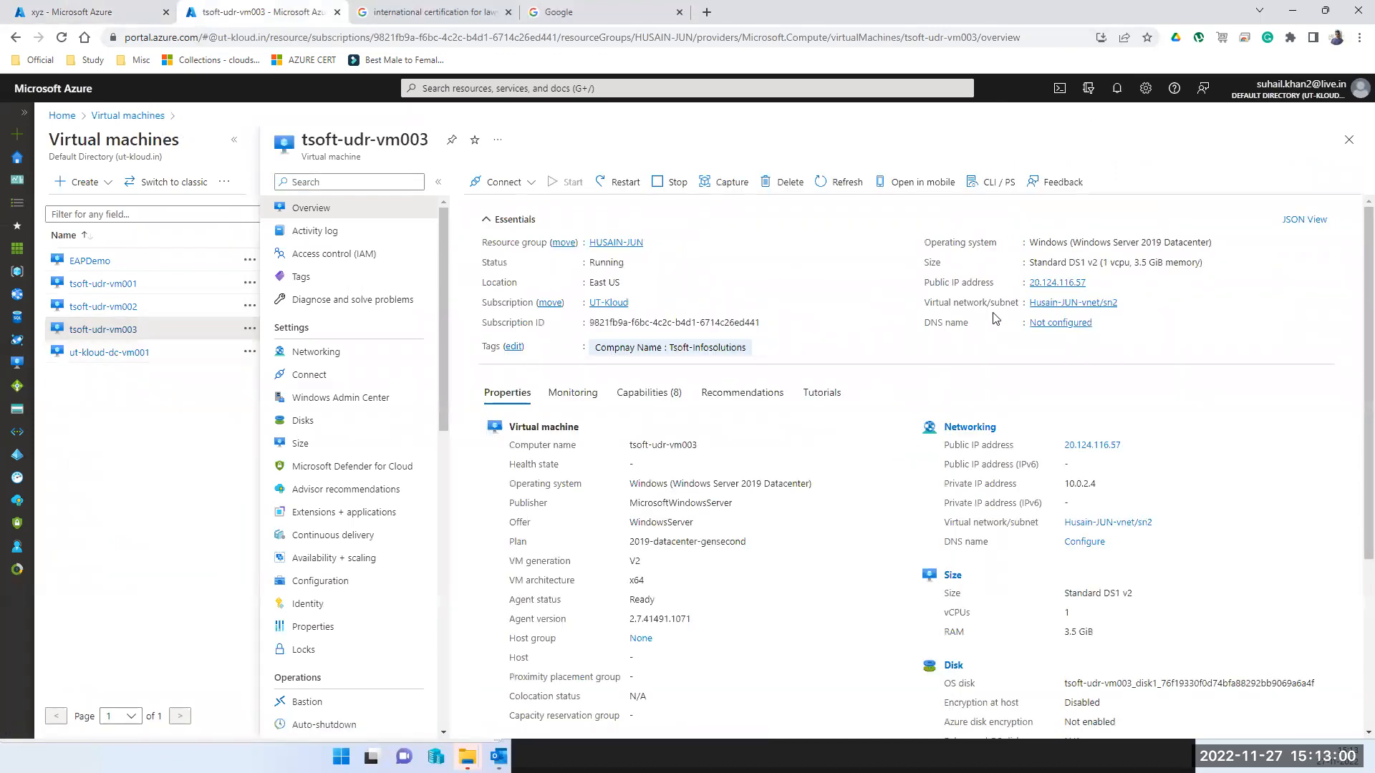
double_click(1081, 483)
key("ctrl+c")
left_click(93, 12)
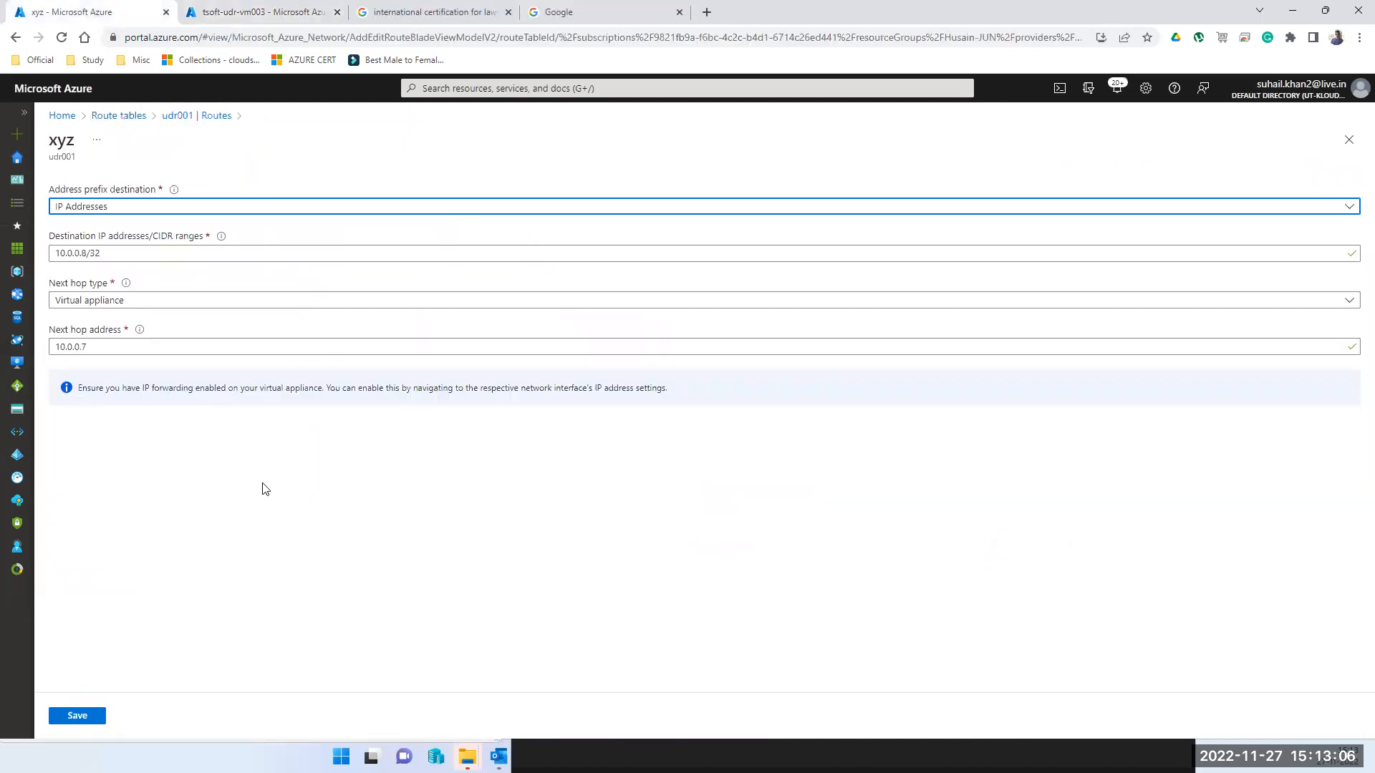
left_click(71, 347)
double_click(72, 346)
key("ctrl+v")
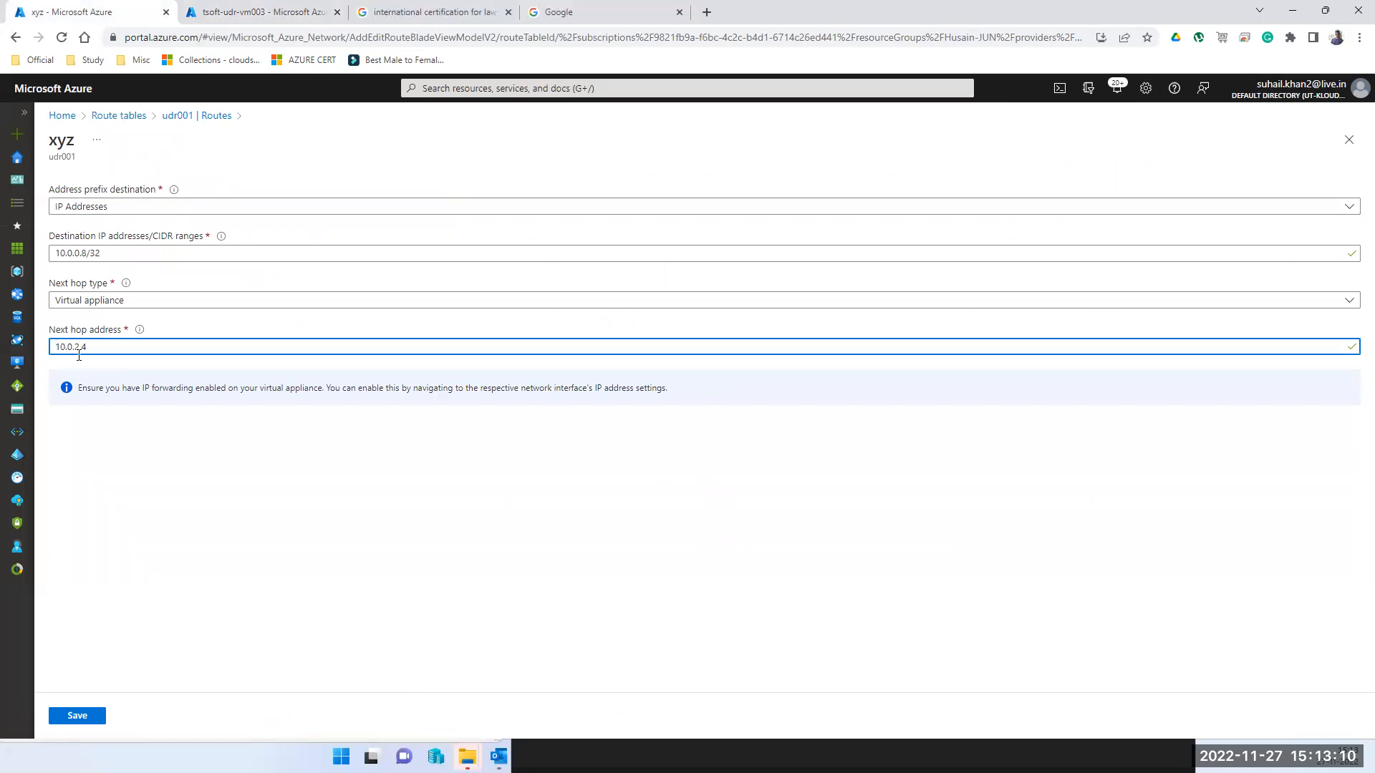
Step: Replace the destination IP range of route xyz with 10.0.2.4/32, using the copied address of tsoft-udr-vm003
left_click_drag(105, 255, 29, 256)
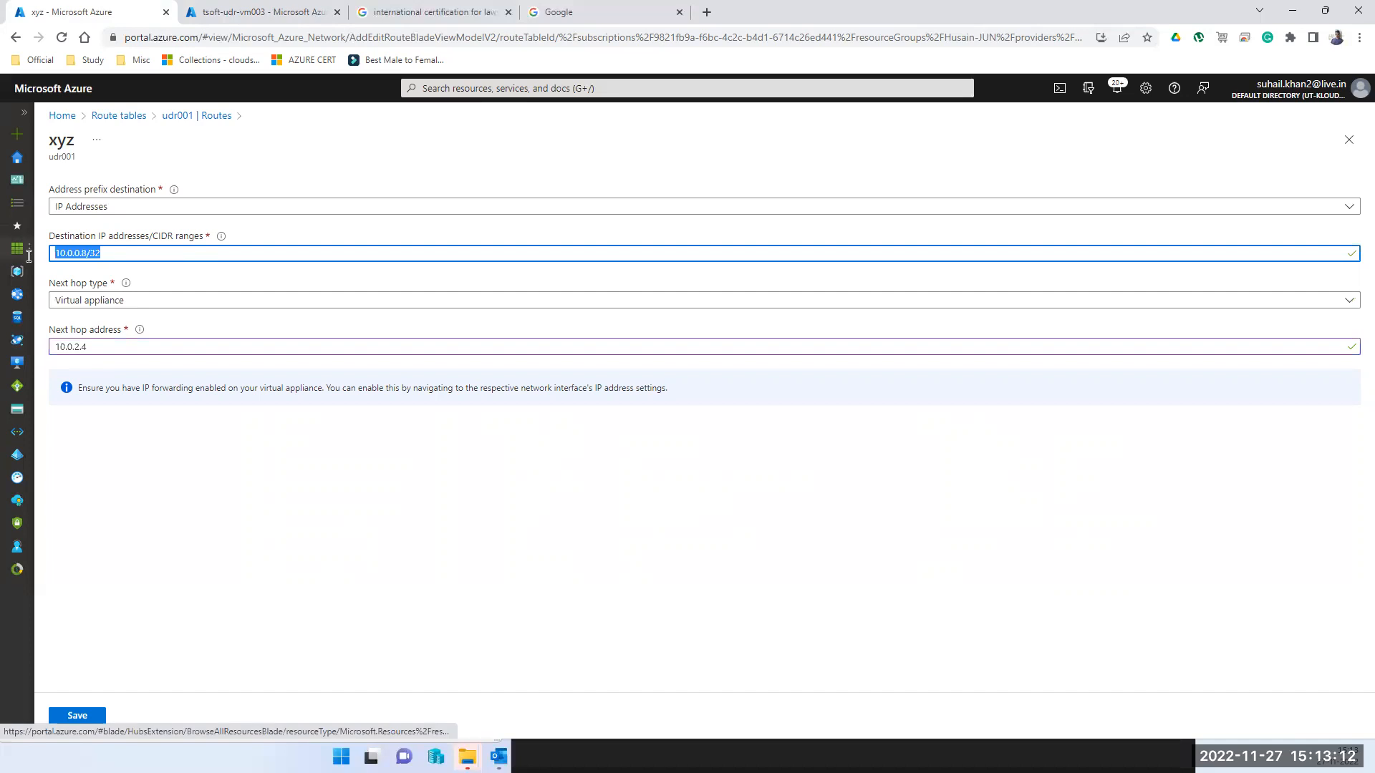
key("BackSpace")
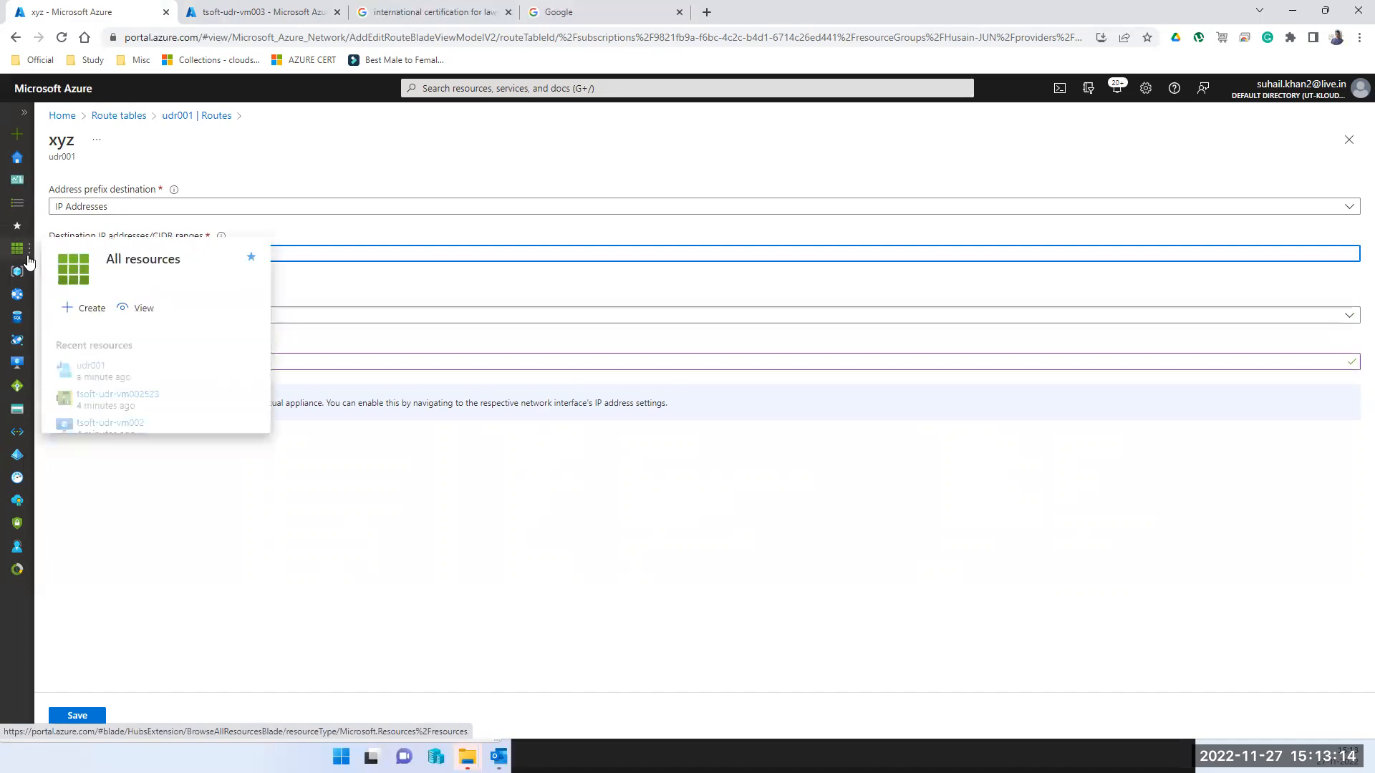
key("Tab")
left_click(358, 251)
key("ctrl+v")
type("/32")
key("Tab")
key("Tab")
Step: Copy the private IP address of tsoft-udr-vm002, set it as route xyz's next hop address (10.0.1.4), and save the route
left_click(262, 12)
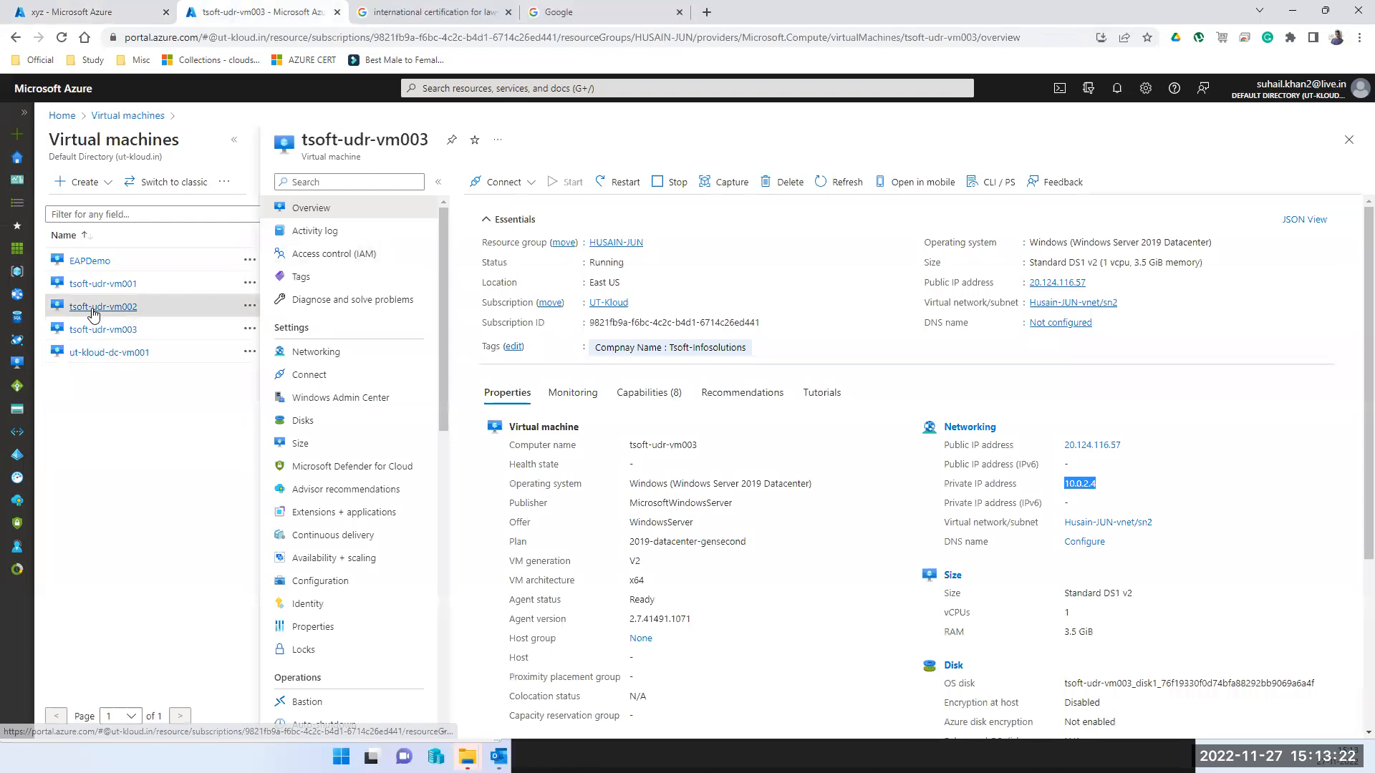
left_click(93, 308)
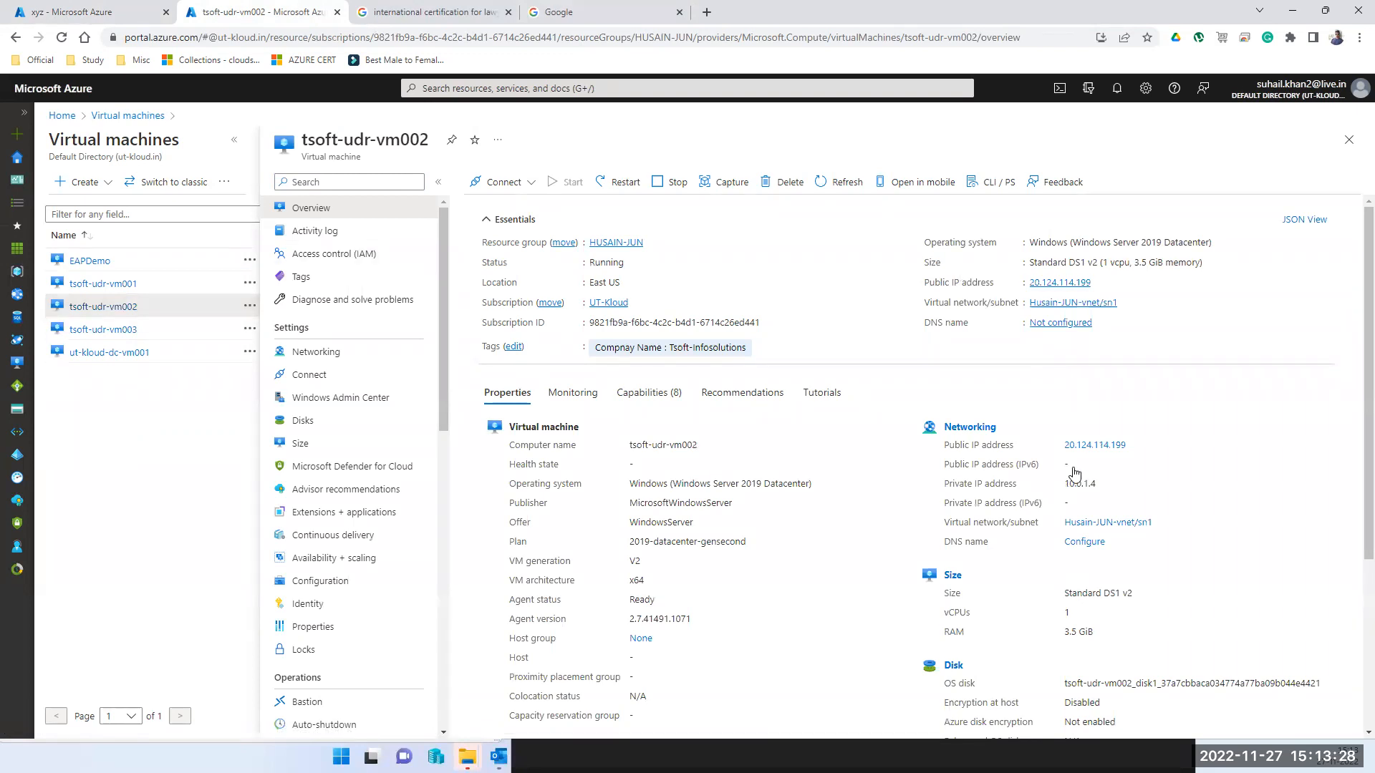
double_click(1081, 485)
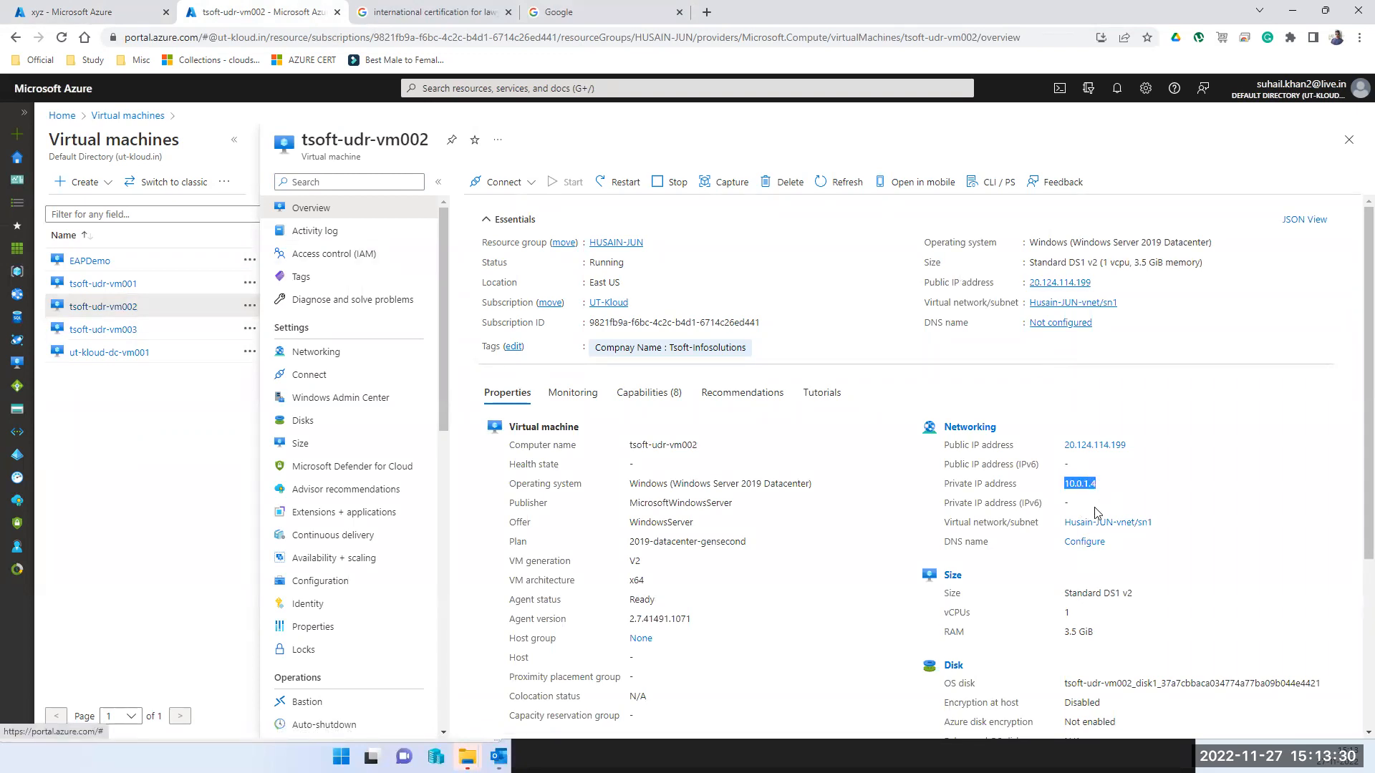
left_click(115, 14)
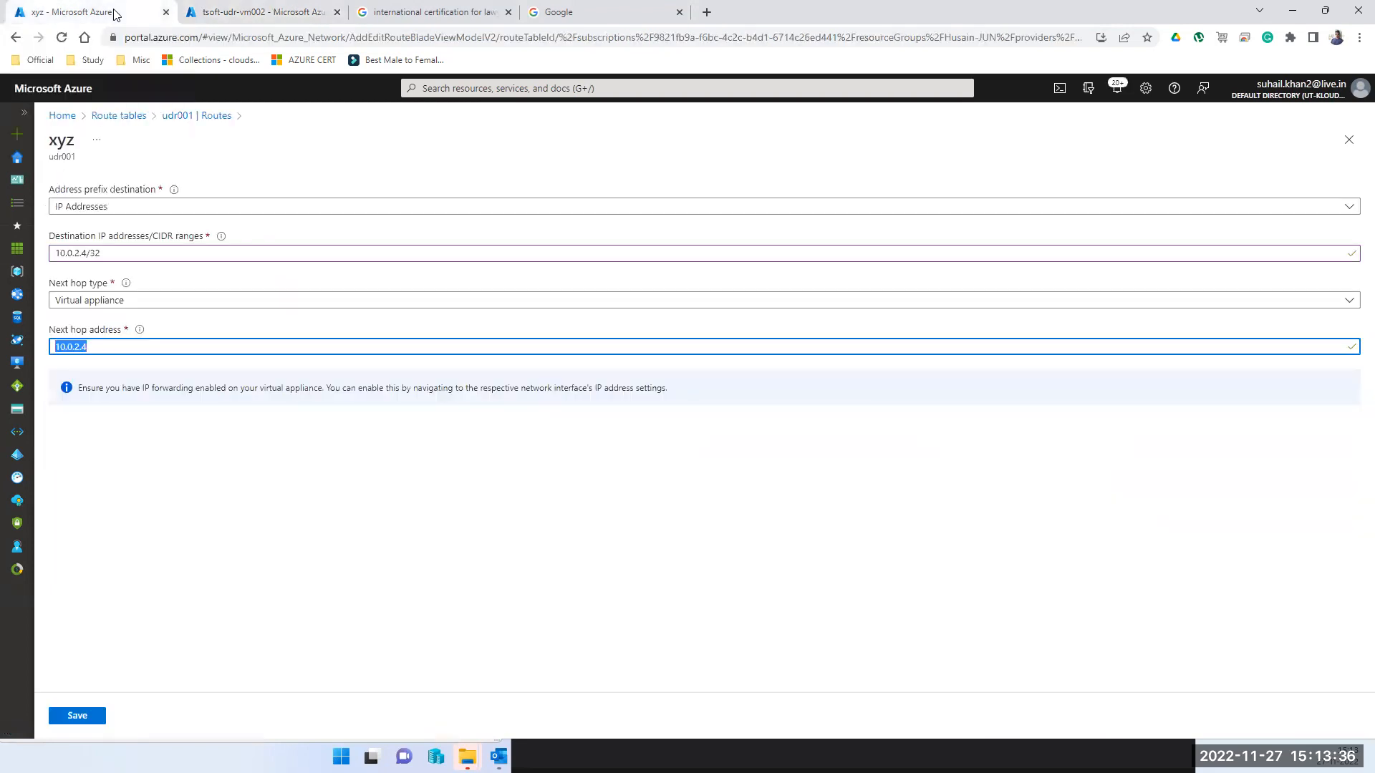
mouse_move(141, 331)
left_click(81, 718)
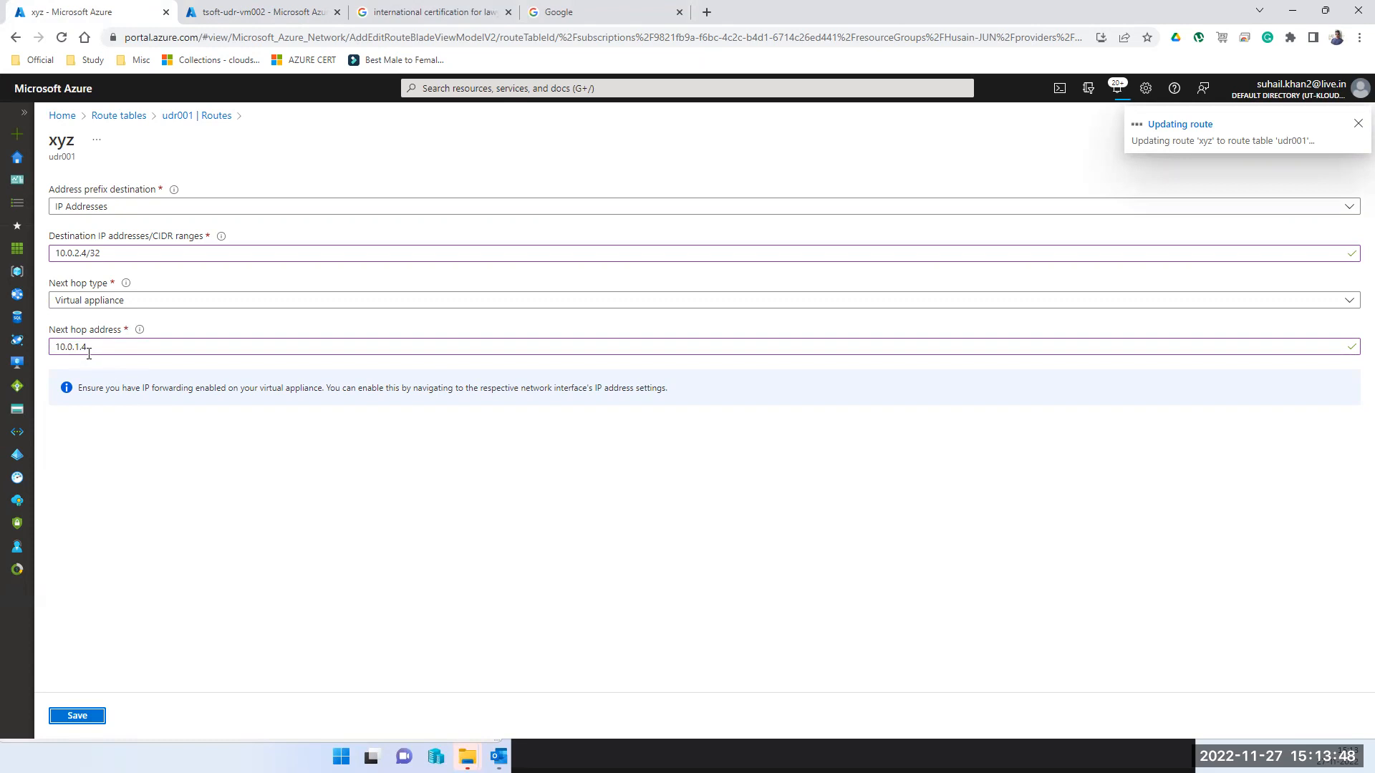
Step: Check the IP forwarding setting in the IP configurations of tsoft-udr-vm002's network interface, then close that page
left_click(280, 15)
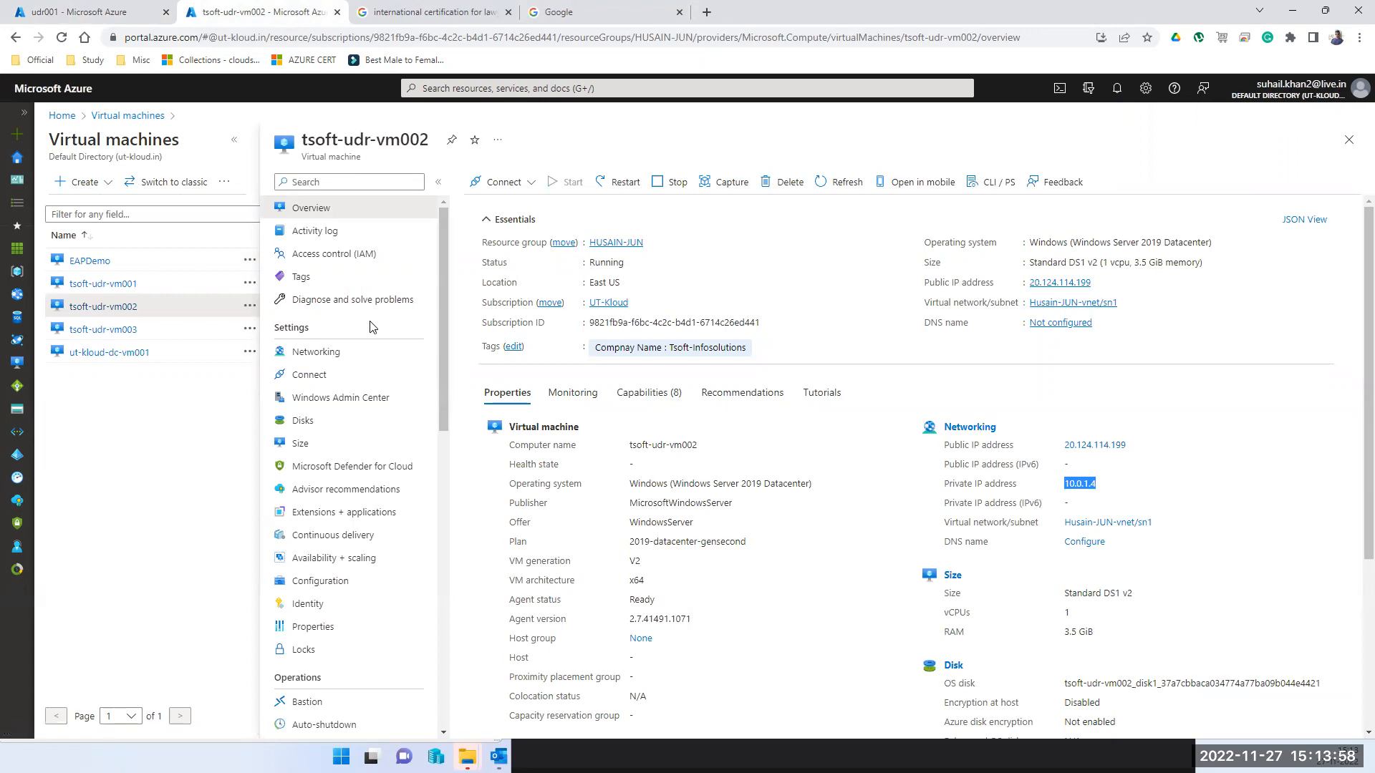
left_click(316, 351)
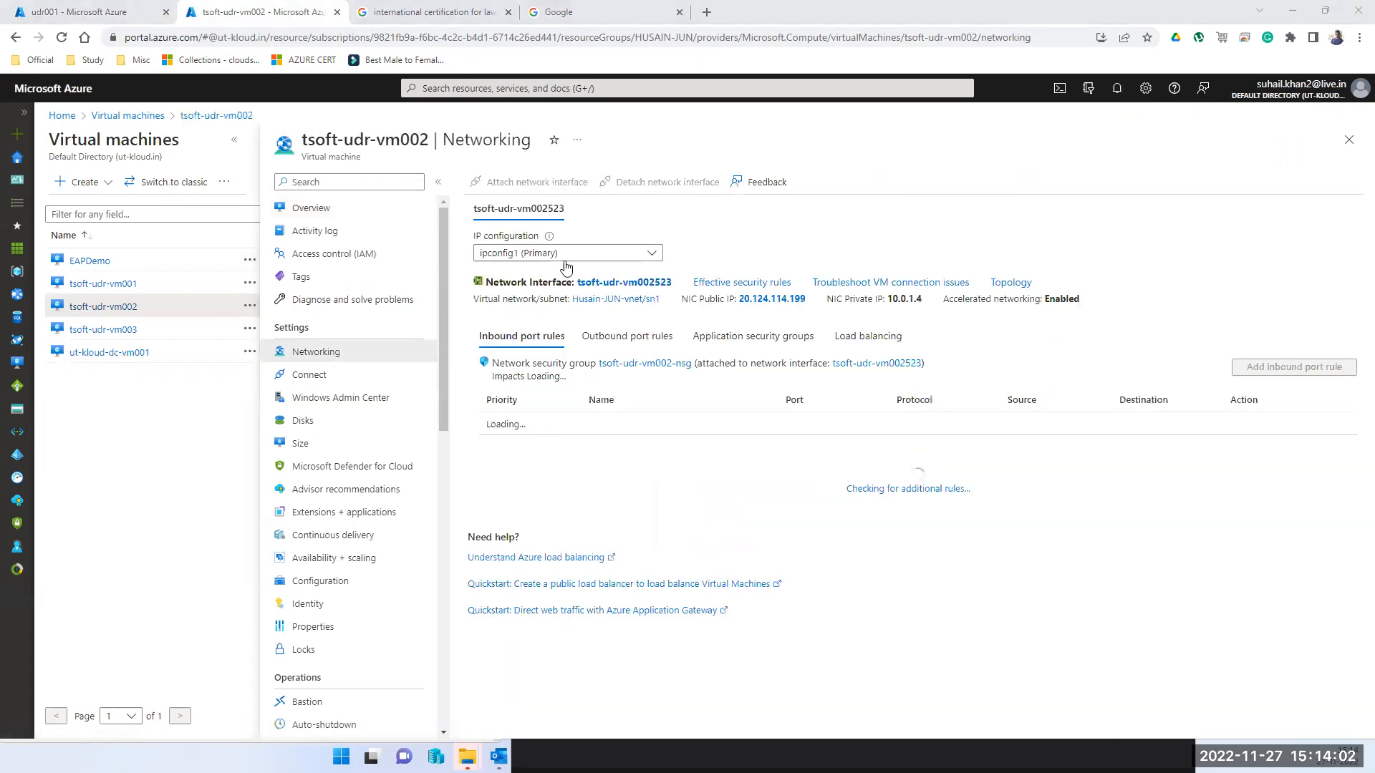
left_click(602, 284)
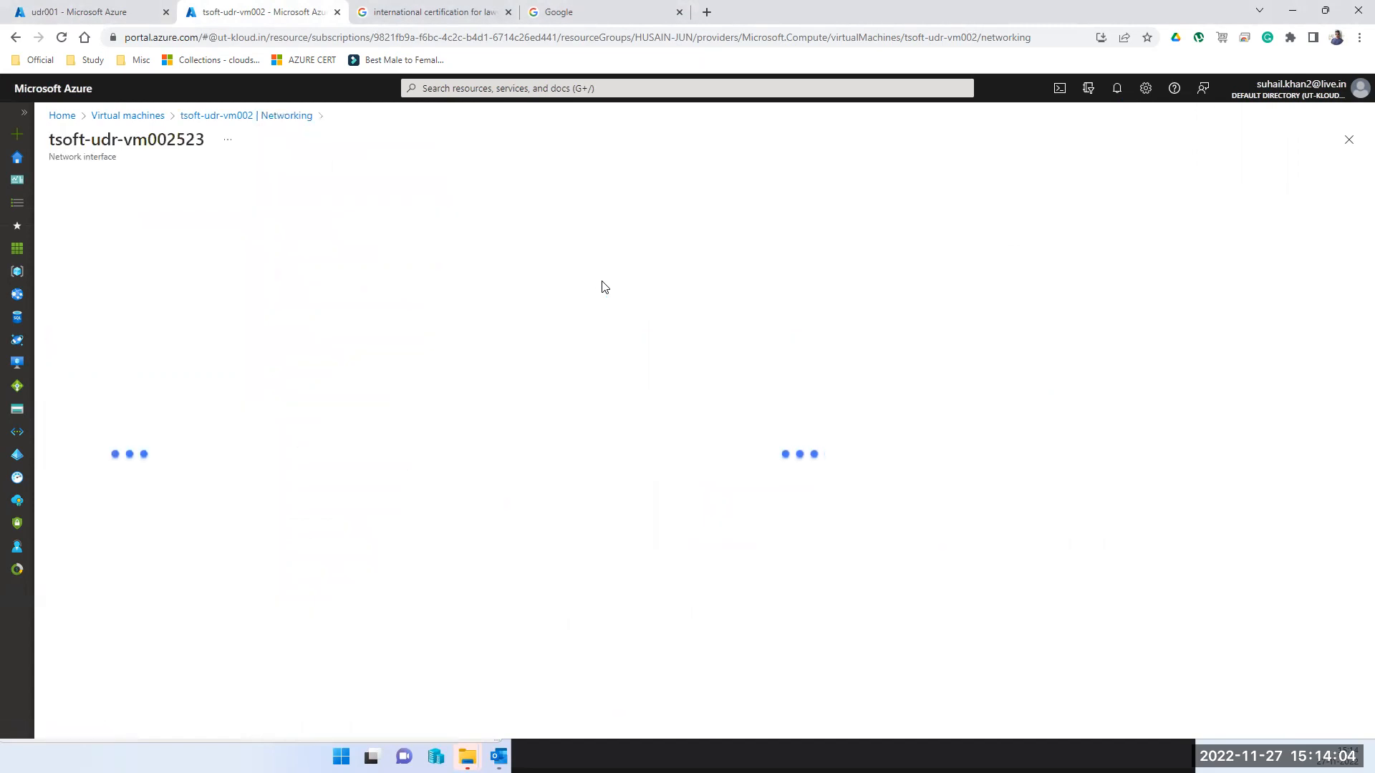
left_click(91, 332)
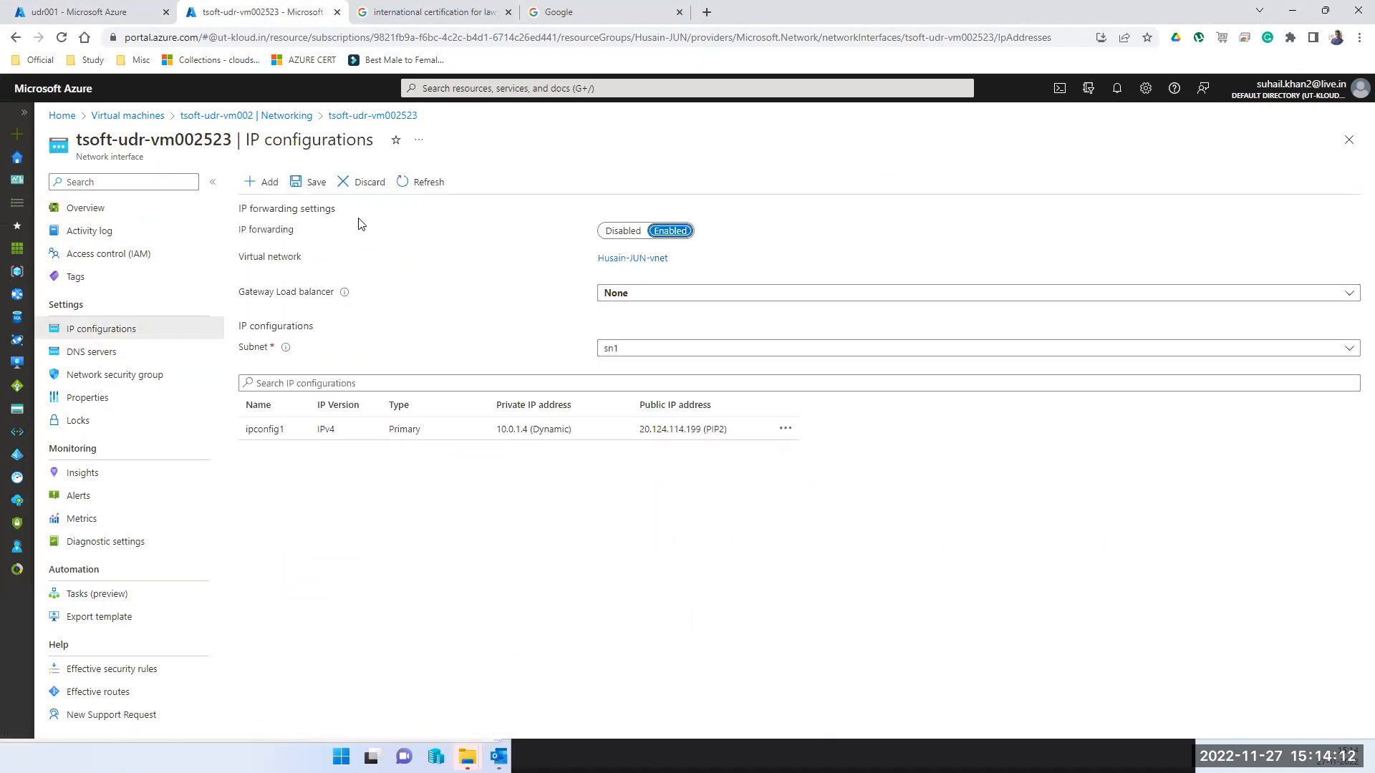
left_click(1342, 149)
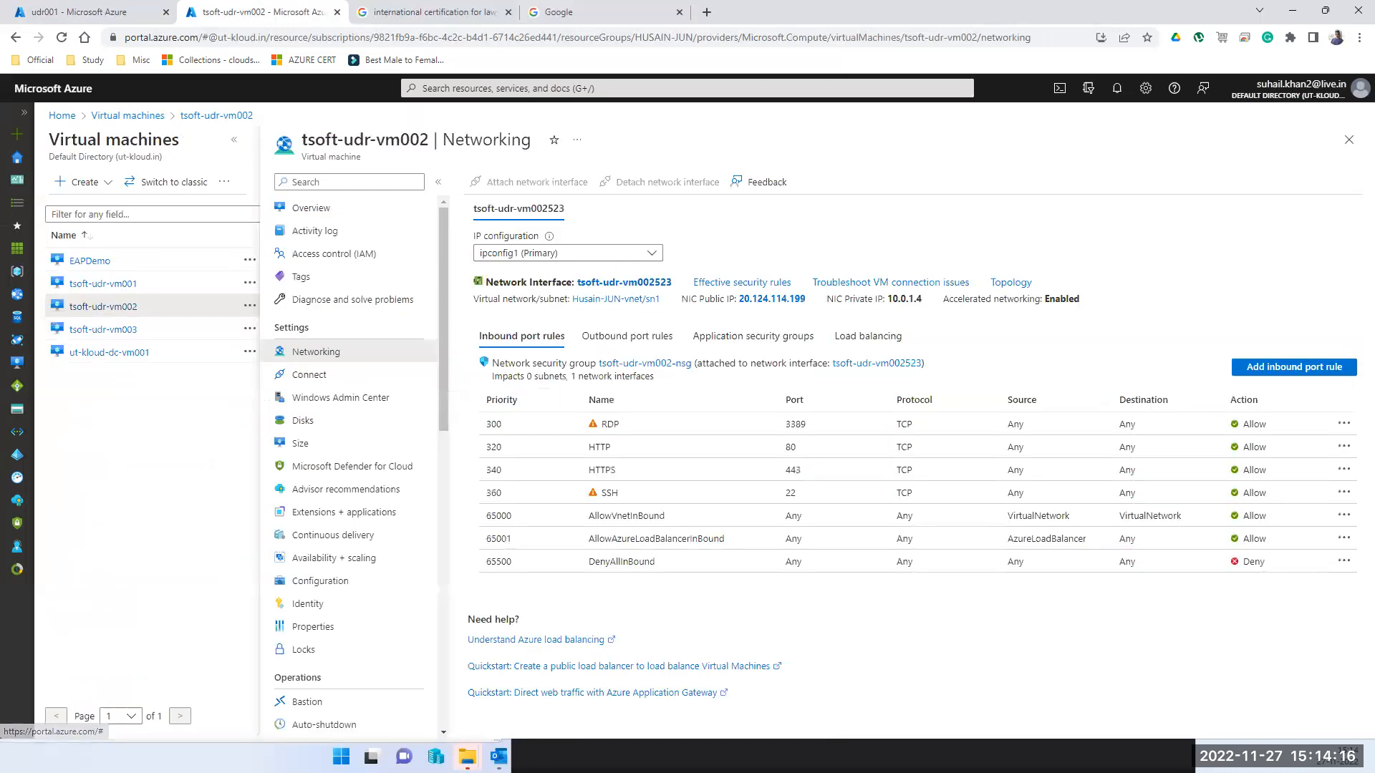
Step: Copy the private IP address of tsoft-udr-vm003 from its networking settings in the Azure portal
key("alt+Tab")
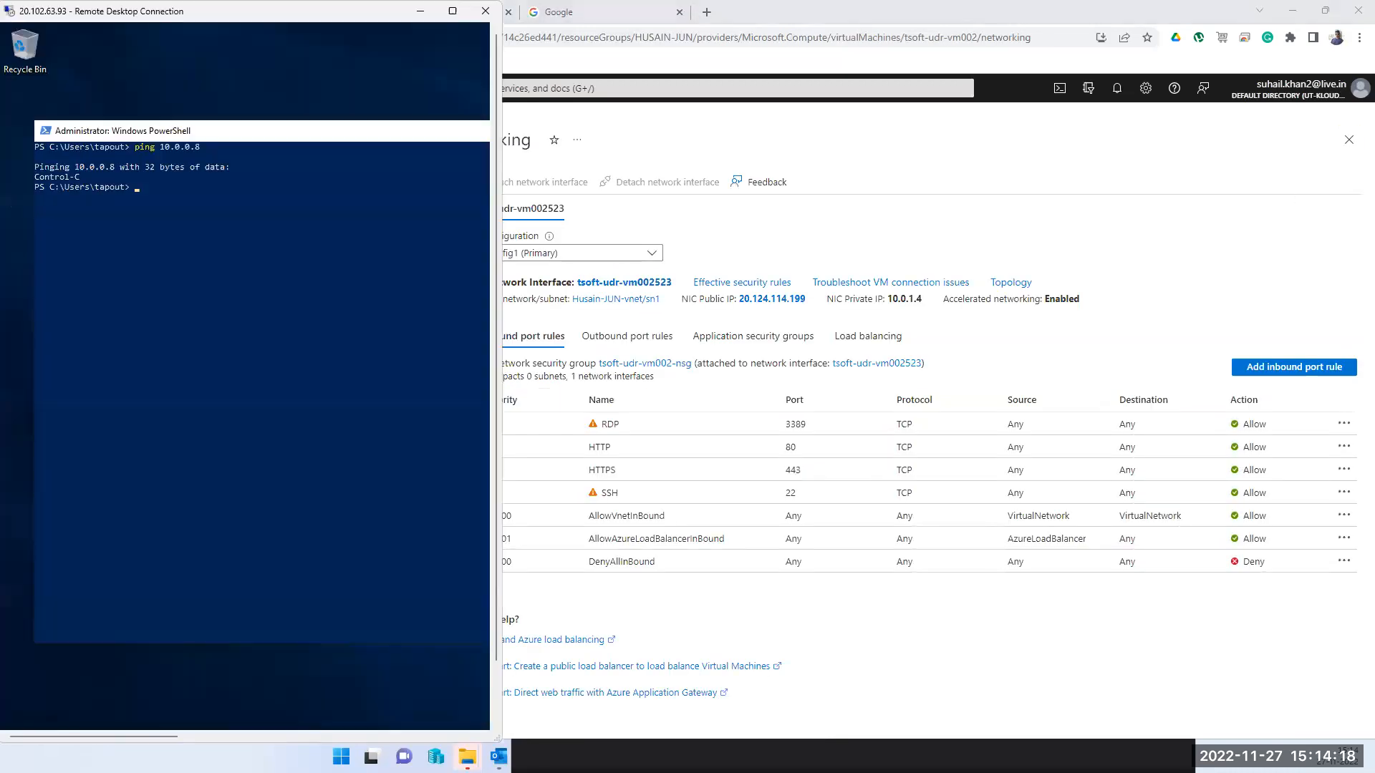
left_click(220, 296)
left_click(933, 190)
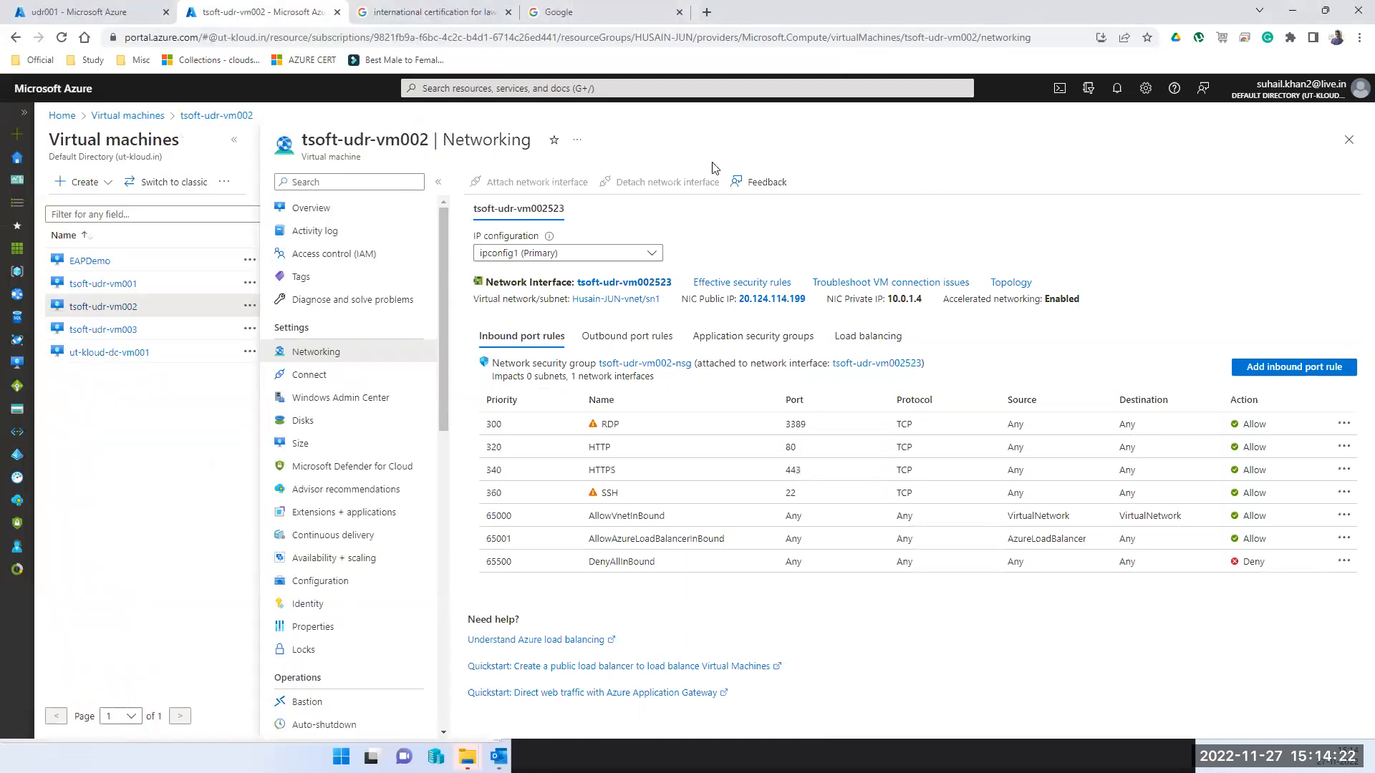
left_click(111, 331)
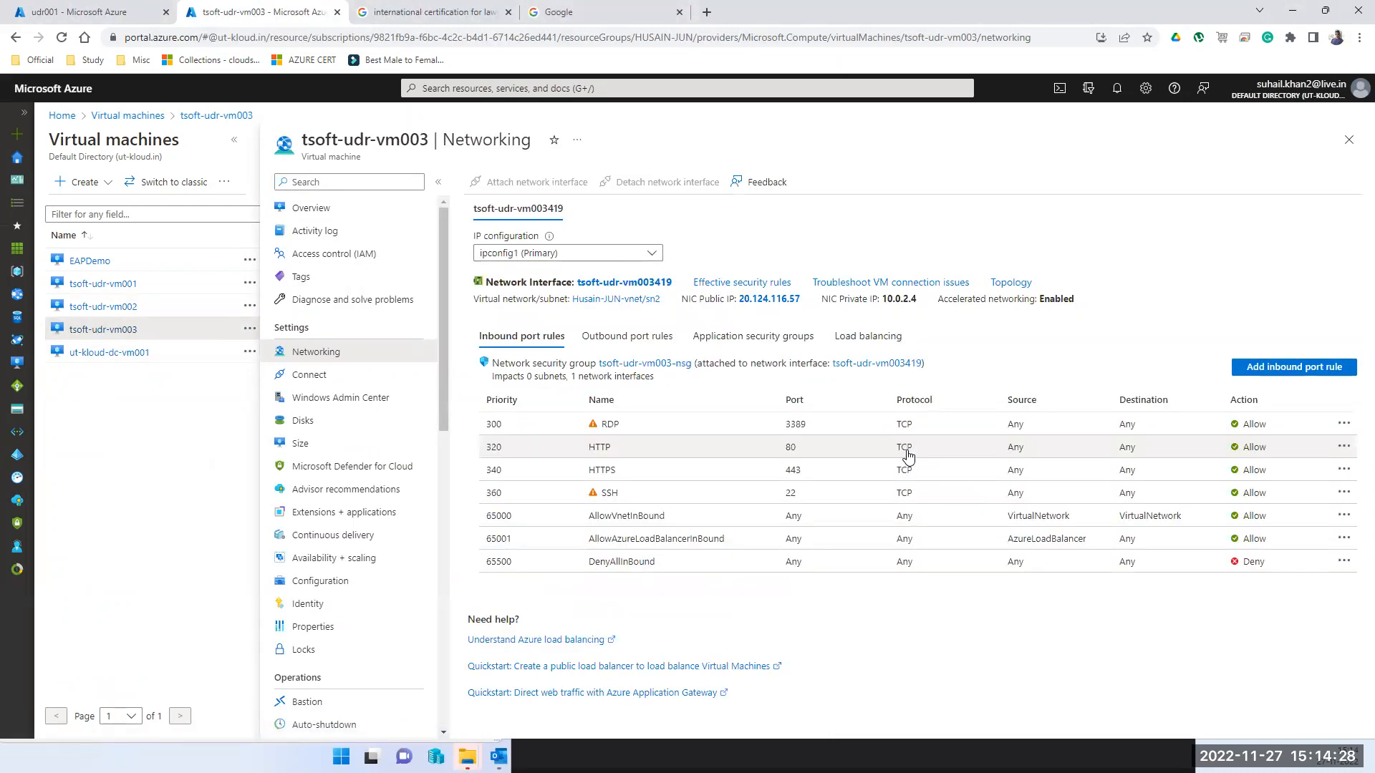
double_click(892, 298)
key("ctrl+c")
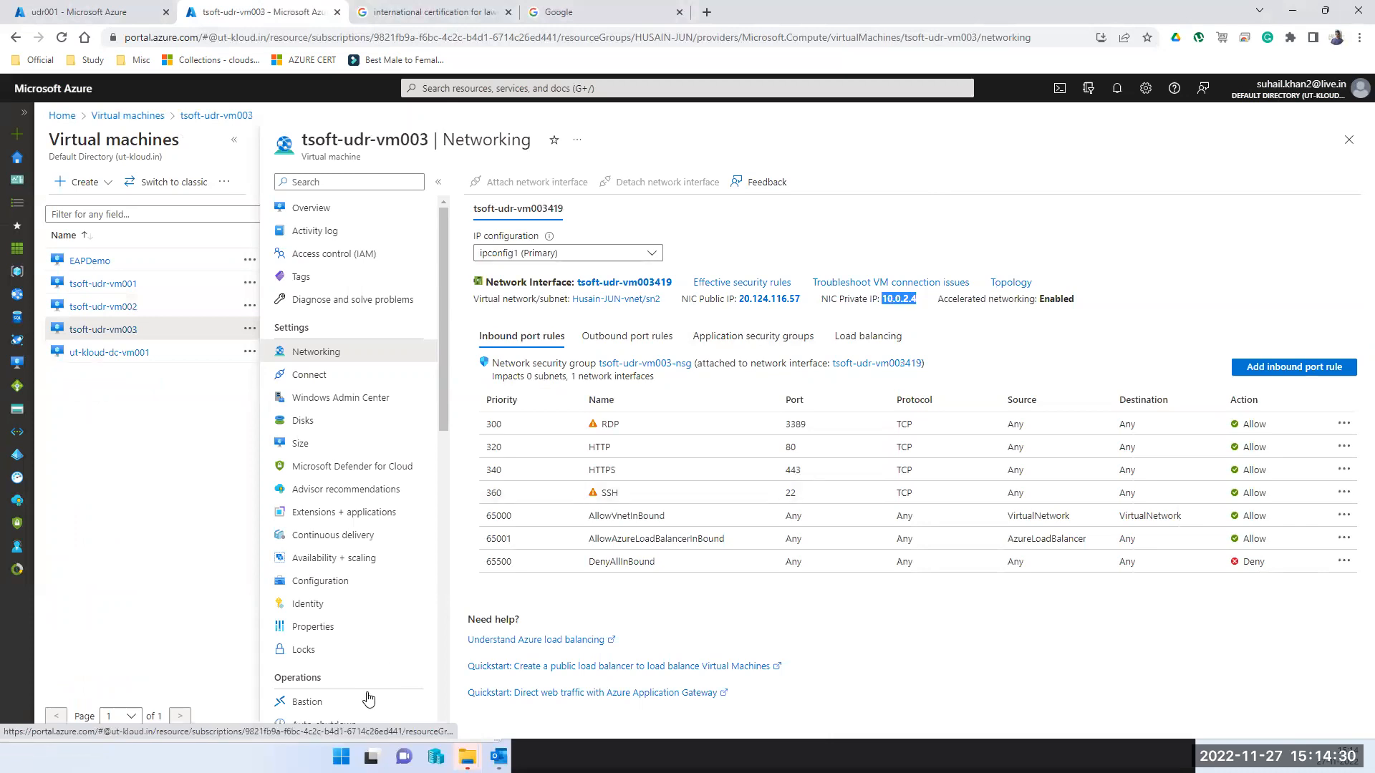
Step: Switch to the Remote Desktop session of VM001 and ping 10.0.2.4 from PowerShell
key("alt+Tab")
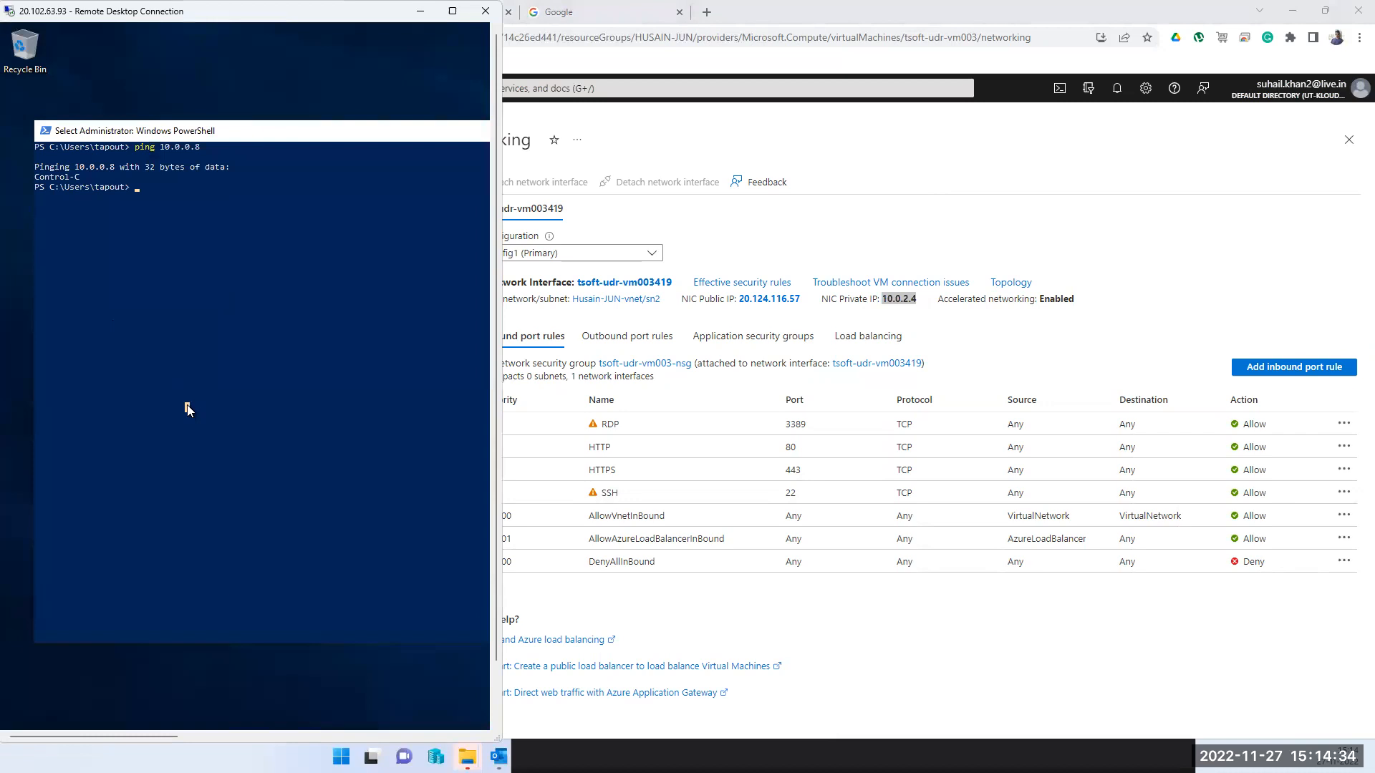
type("ping")
key("ctrl+v")
key("Return")
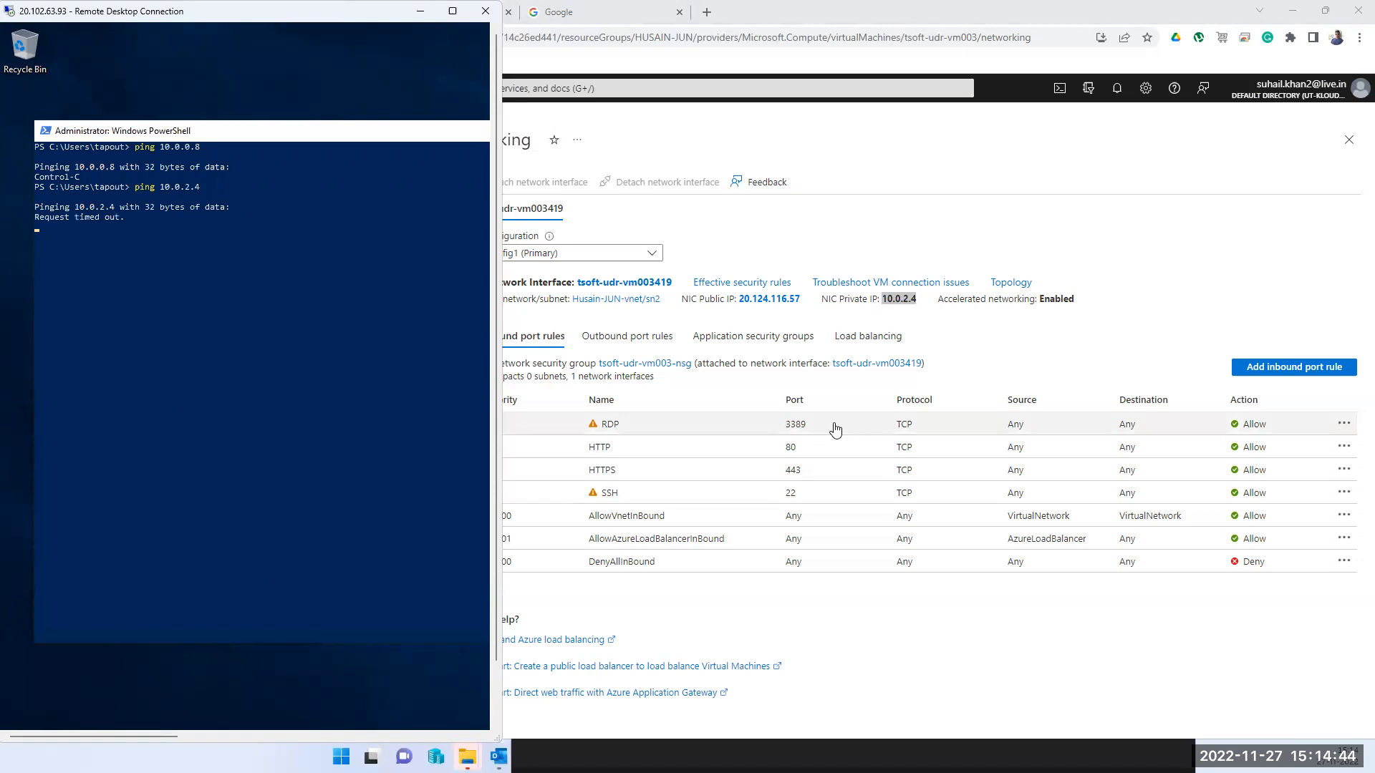
Step: Switch to the Azure portal, open route table udr001, and check the actions available for its associated default subnet
left_click(977, 359)
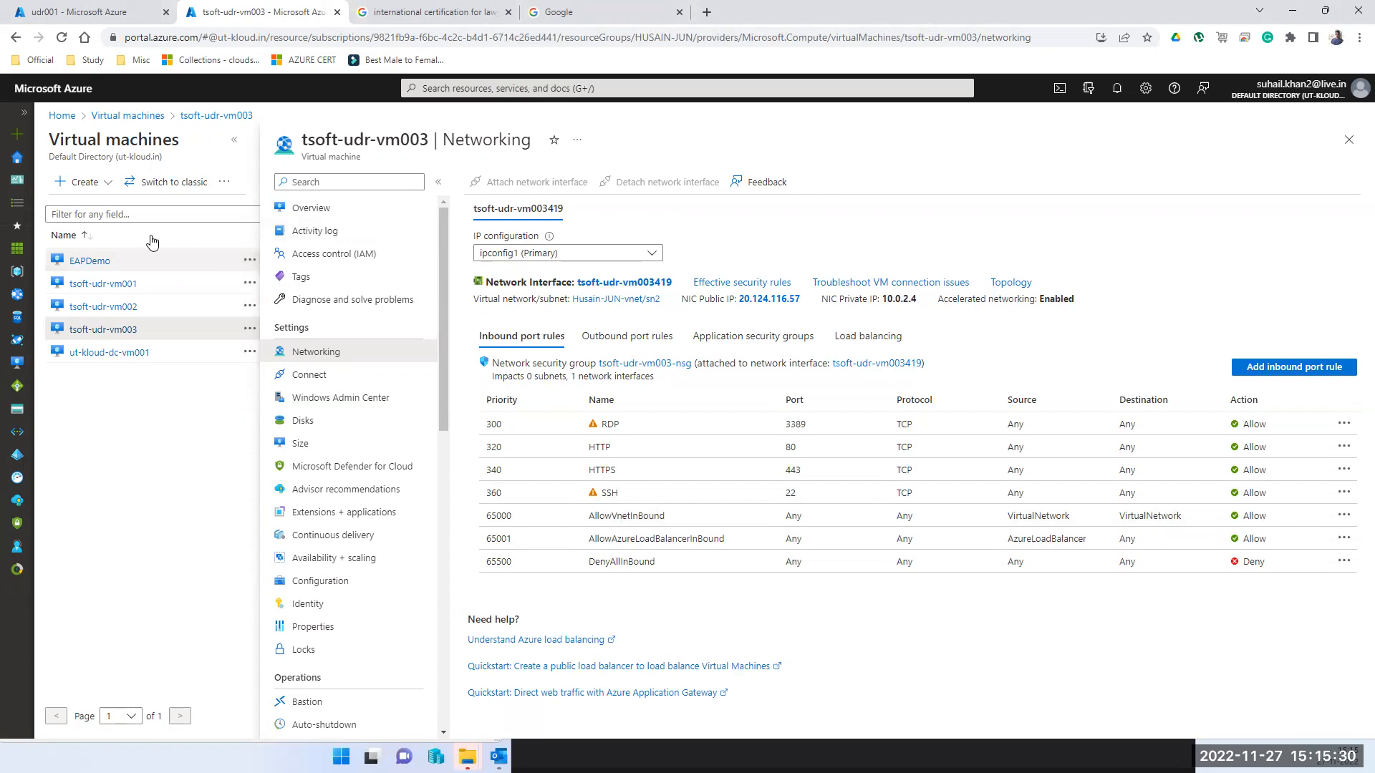
left_click(491, 90)
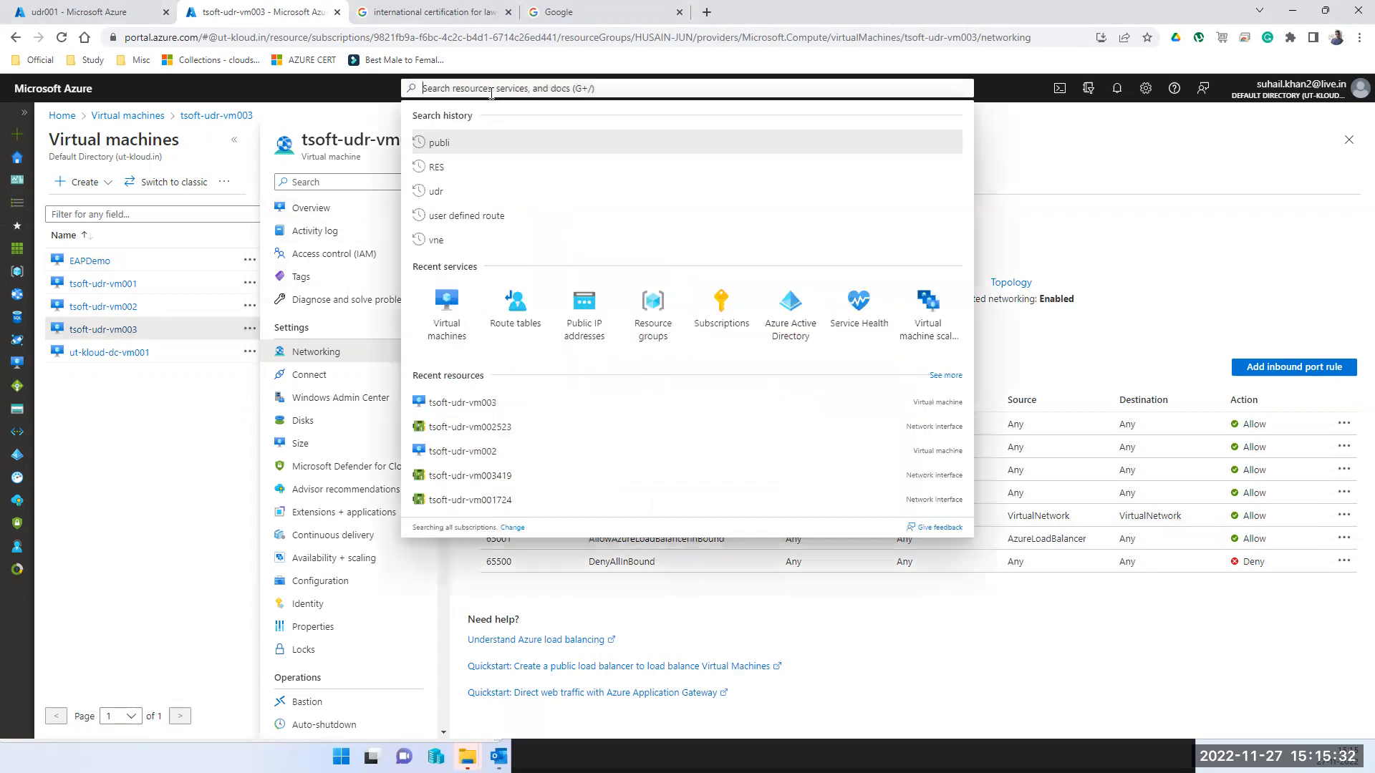
left_click(523, 323)
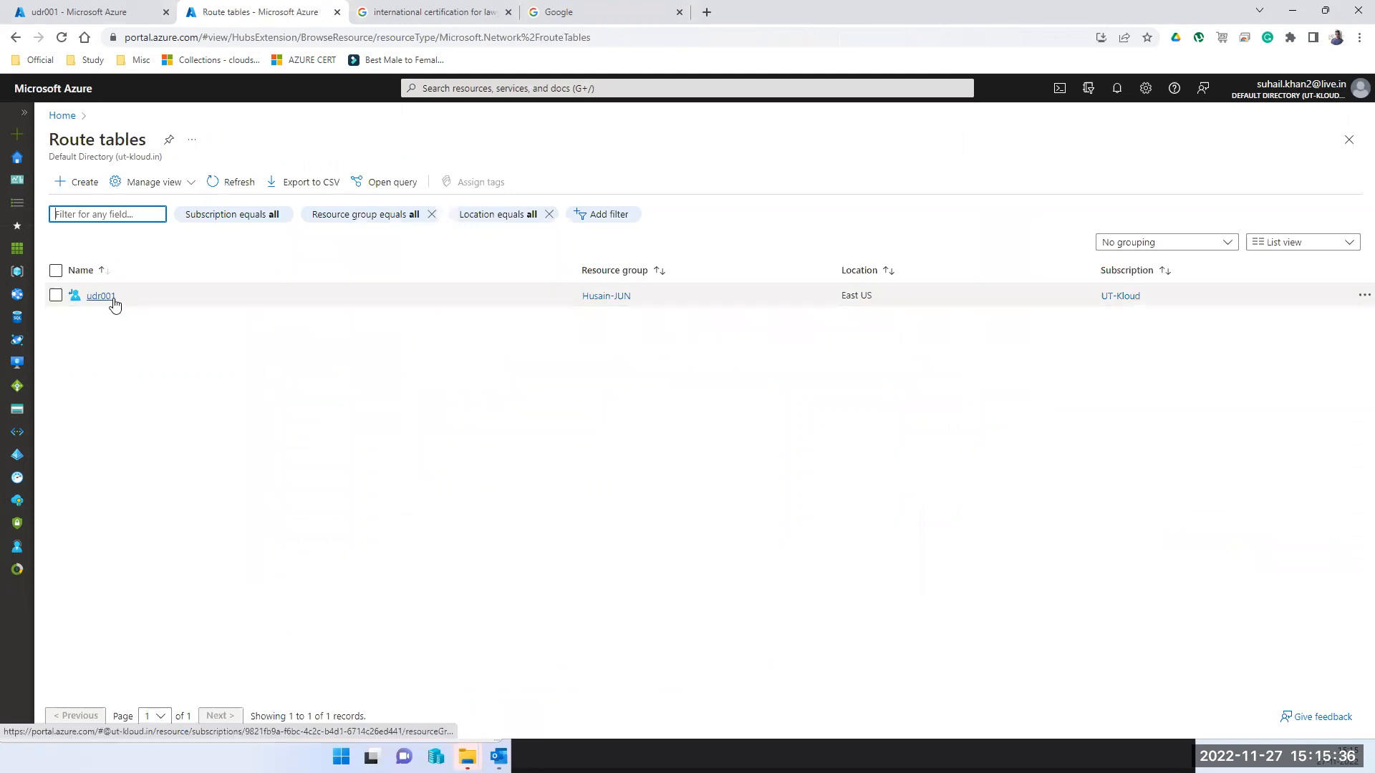
left_click(113, 297)
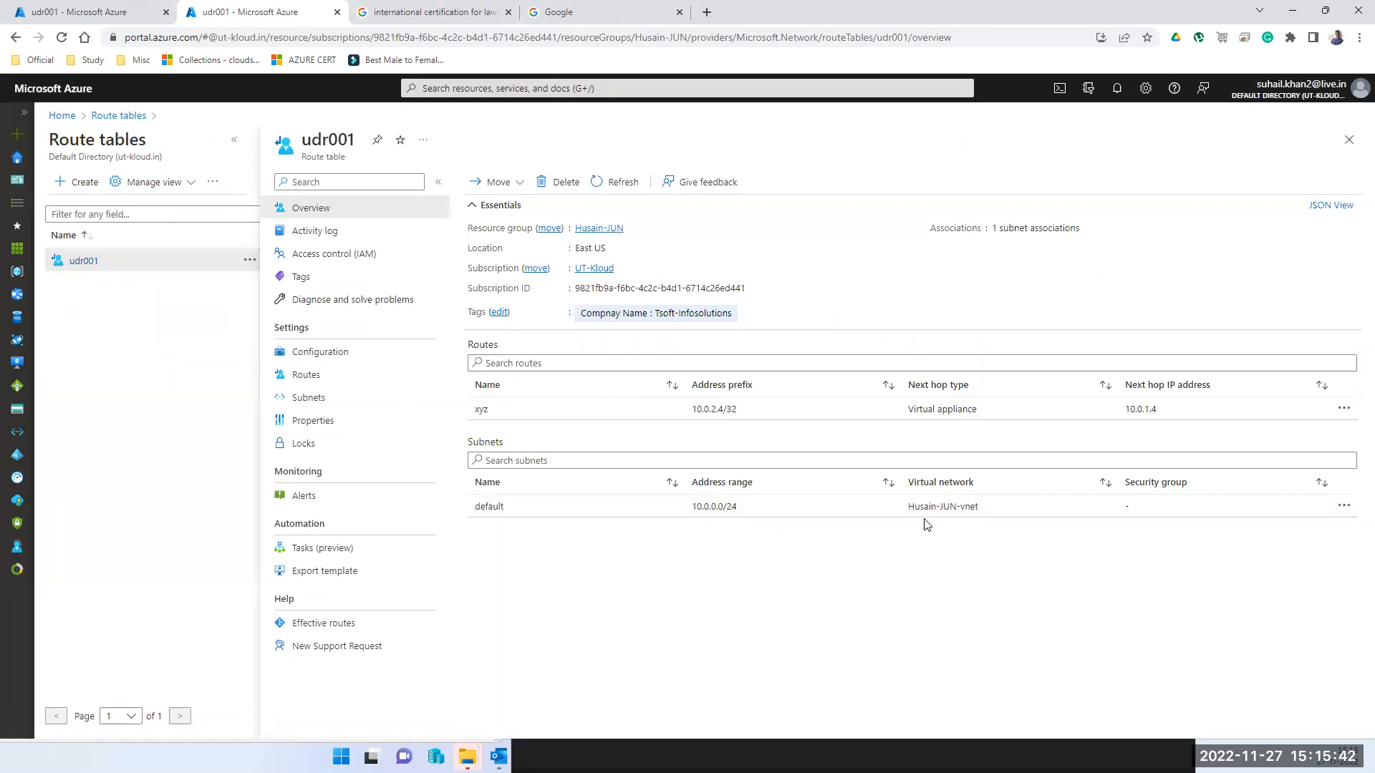
left_click(1344, 505)
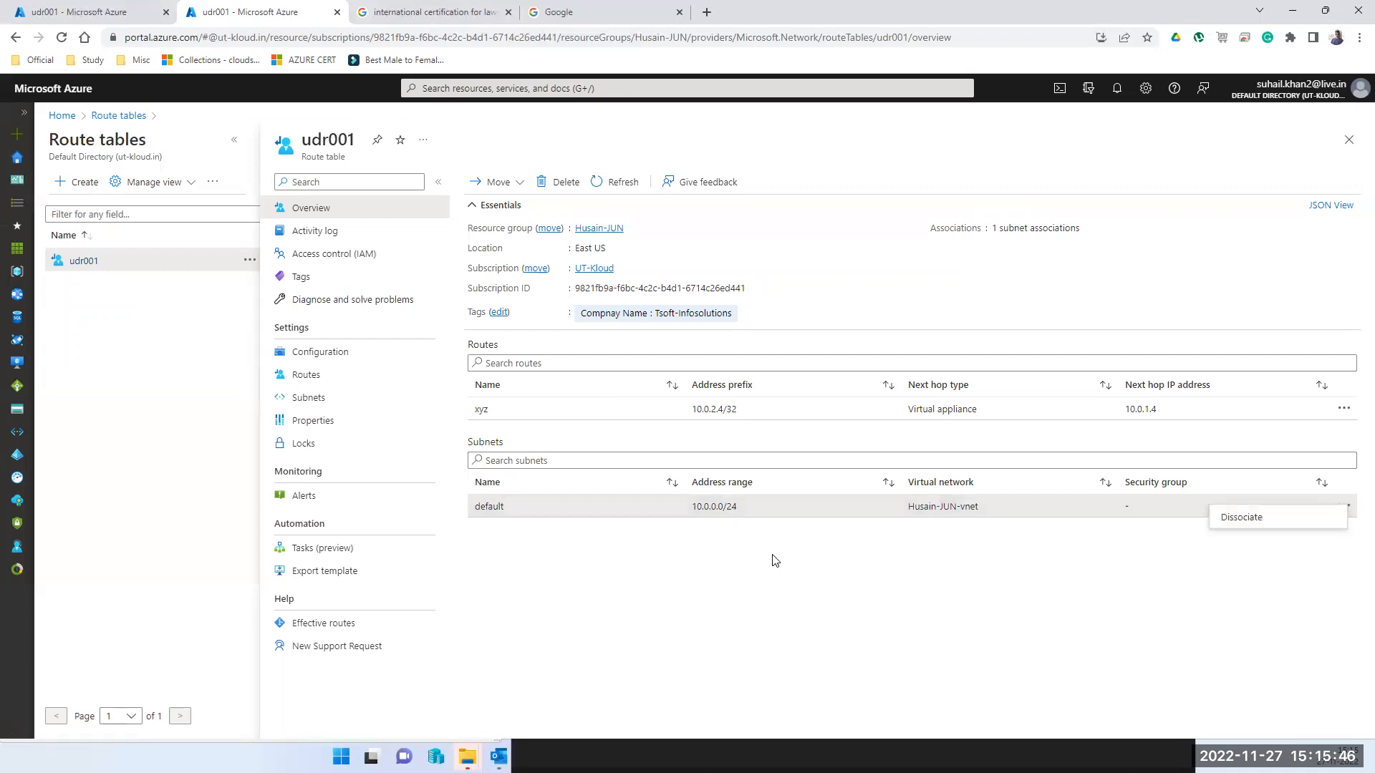
left_click(855, 560)
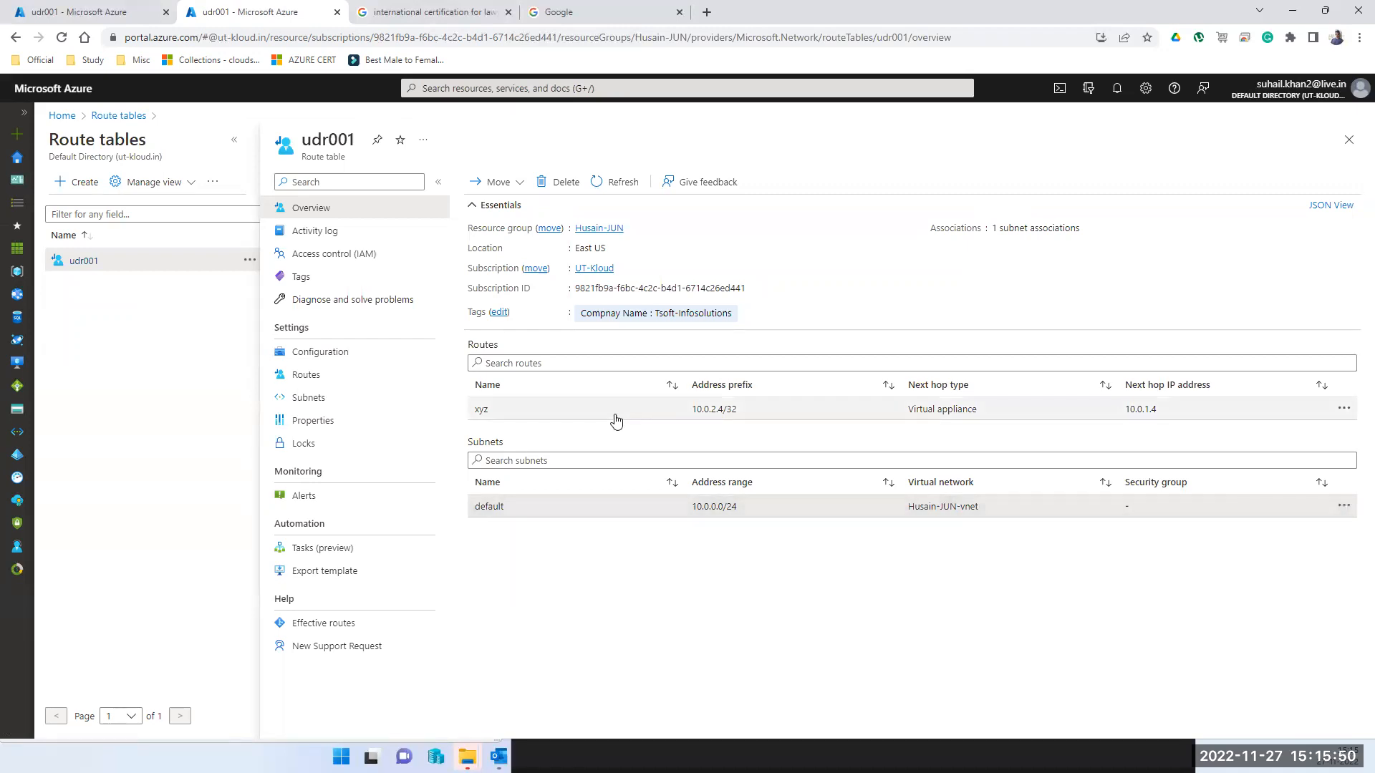
Step: Review the destination and next hop settings of route xyz in udr001, then close the route
left_click(306, 376)
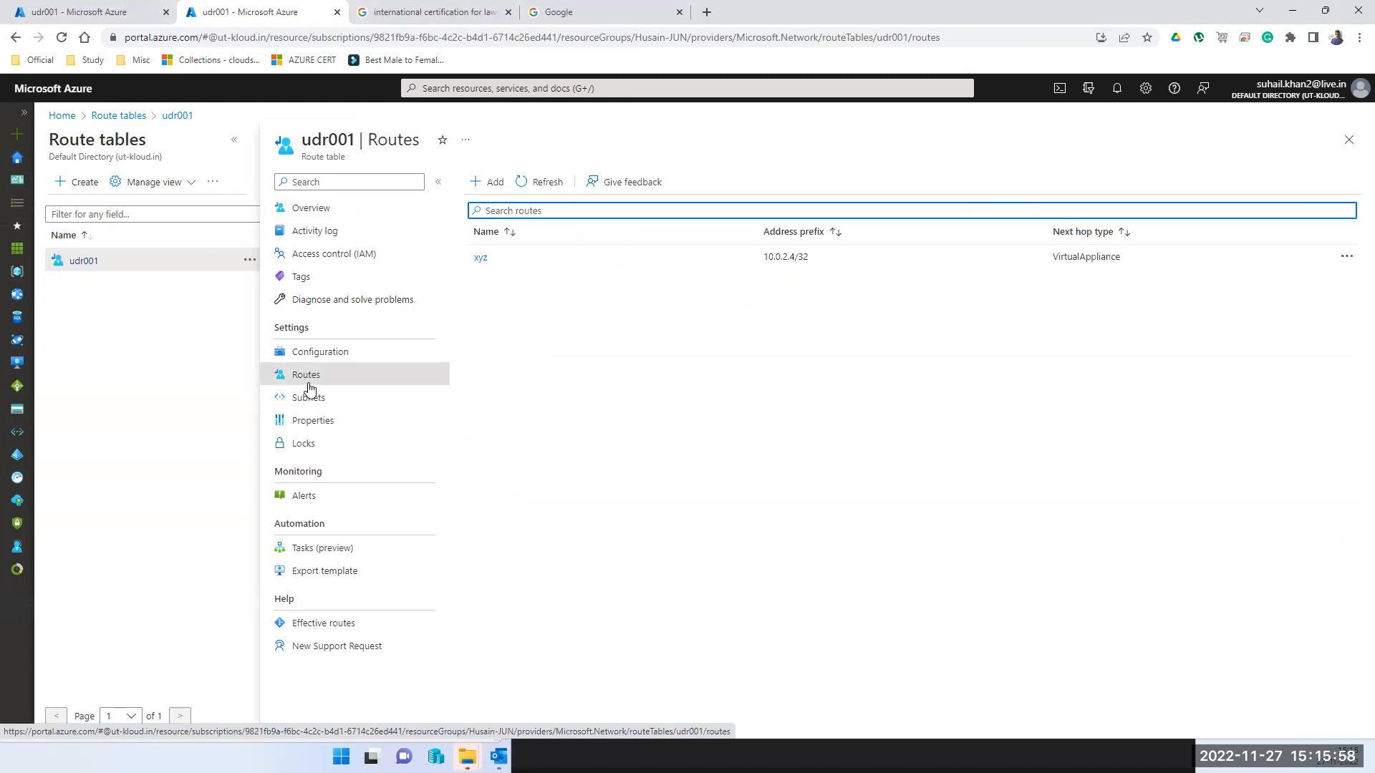
left_click(479, 259)
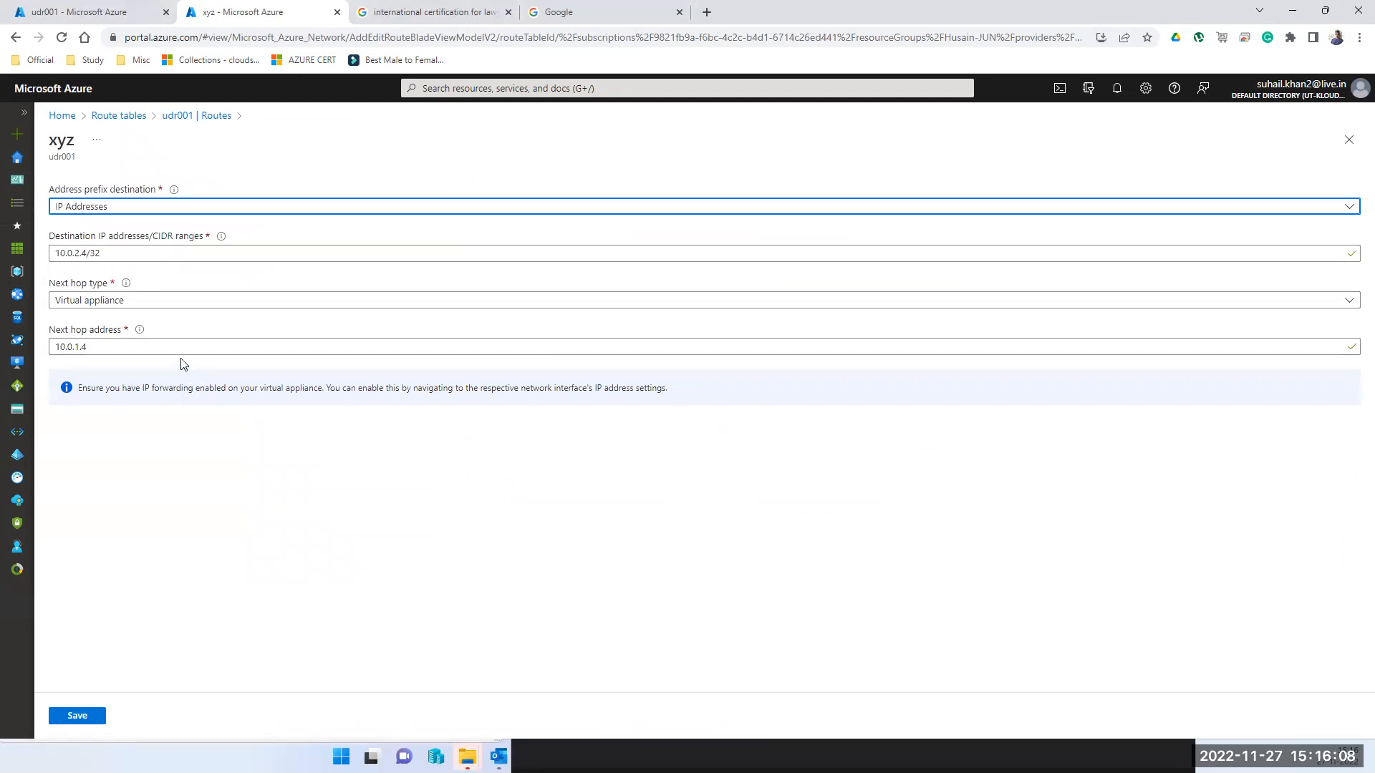
left_click(1342, 141)
Step: Examine udr001's associated subnets, properties, routes and overview
left_click(304, 399)
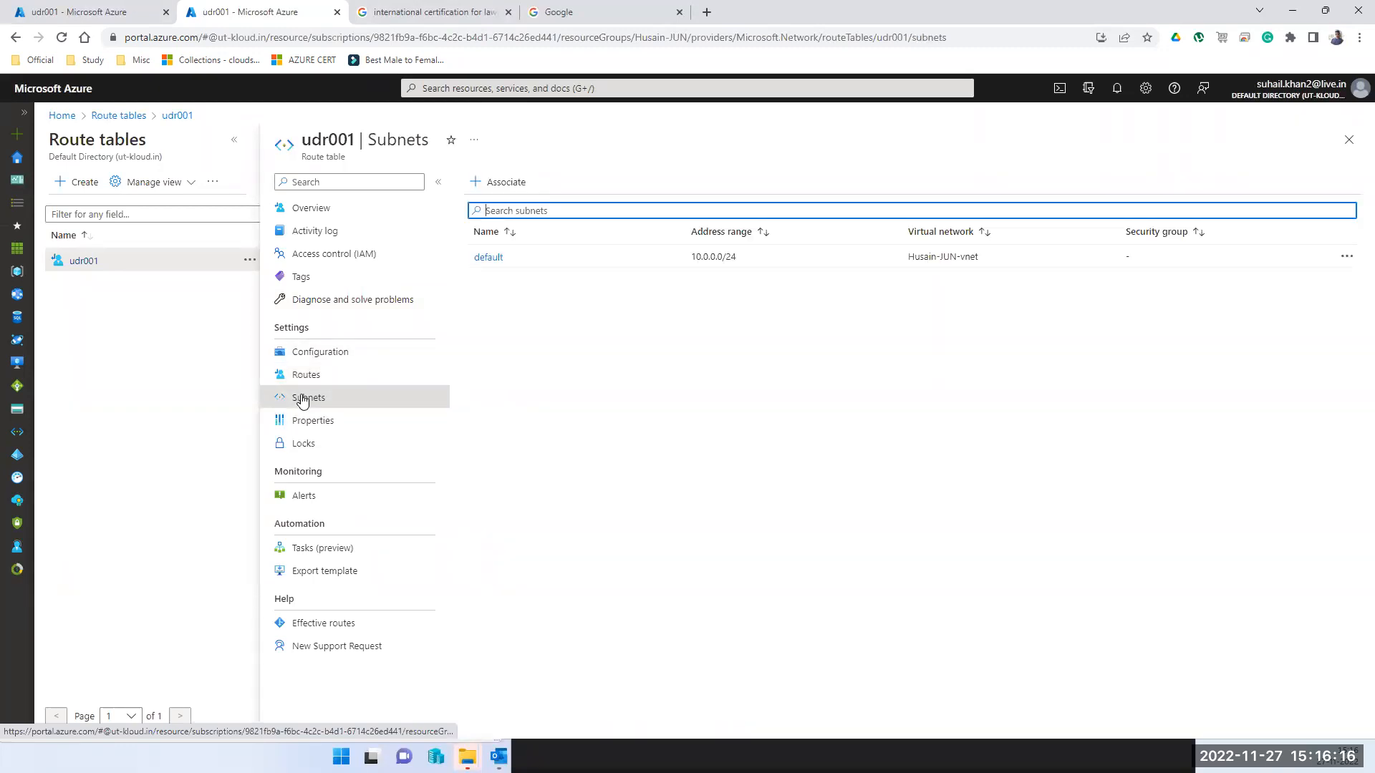
left_click(312, 428)
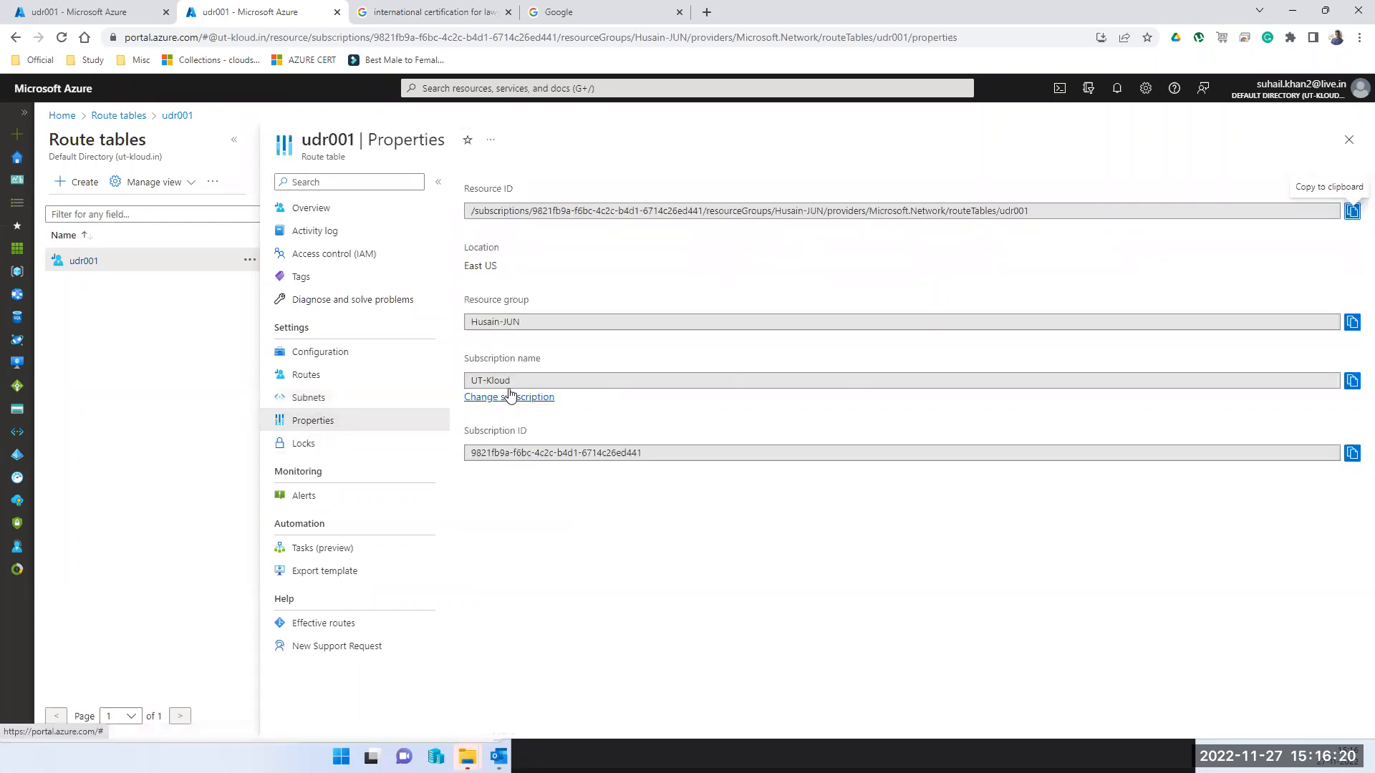
left_click(315, 377)
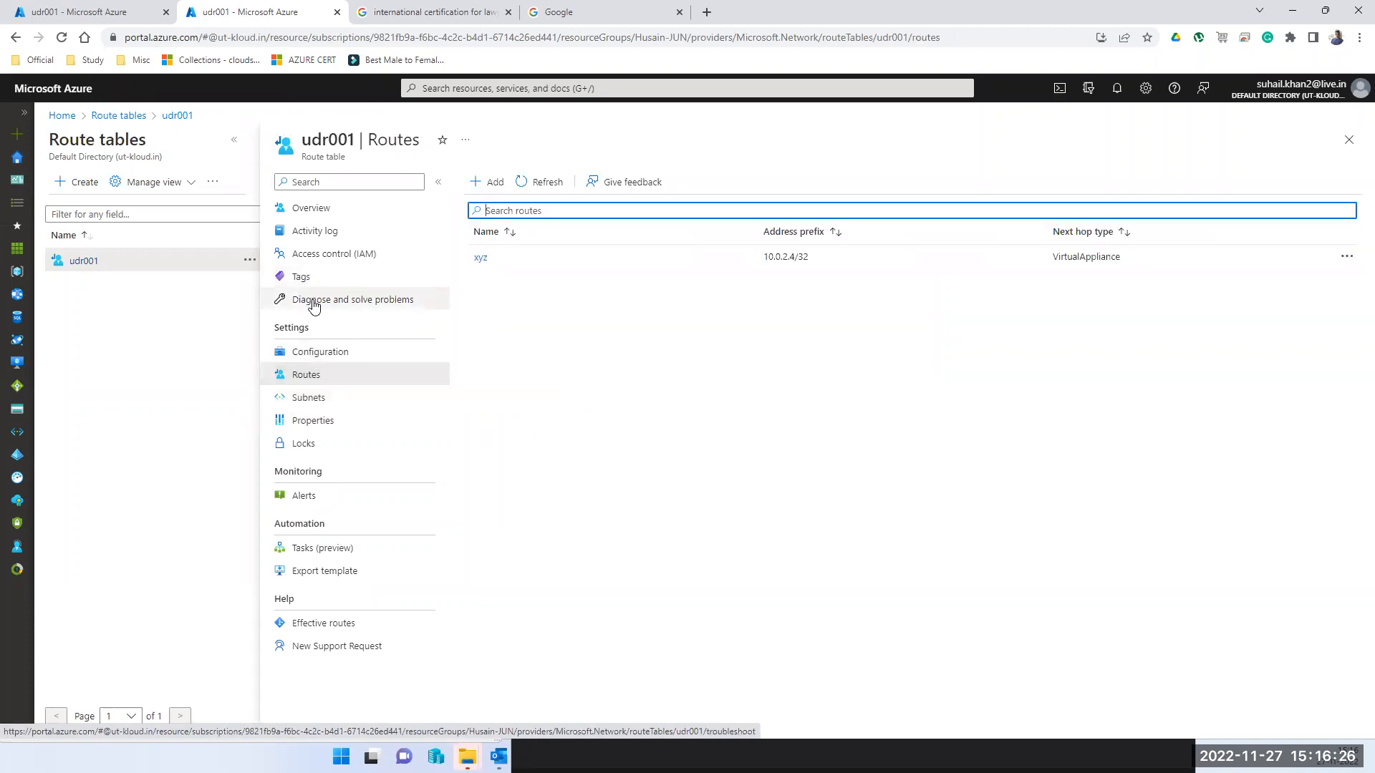
left_click(309, 210)
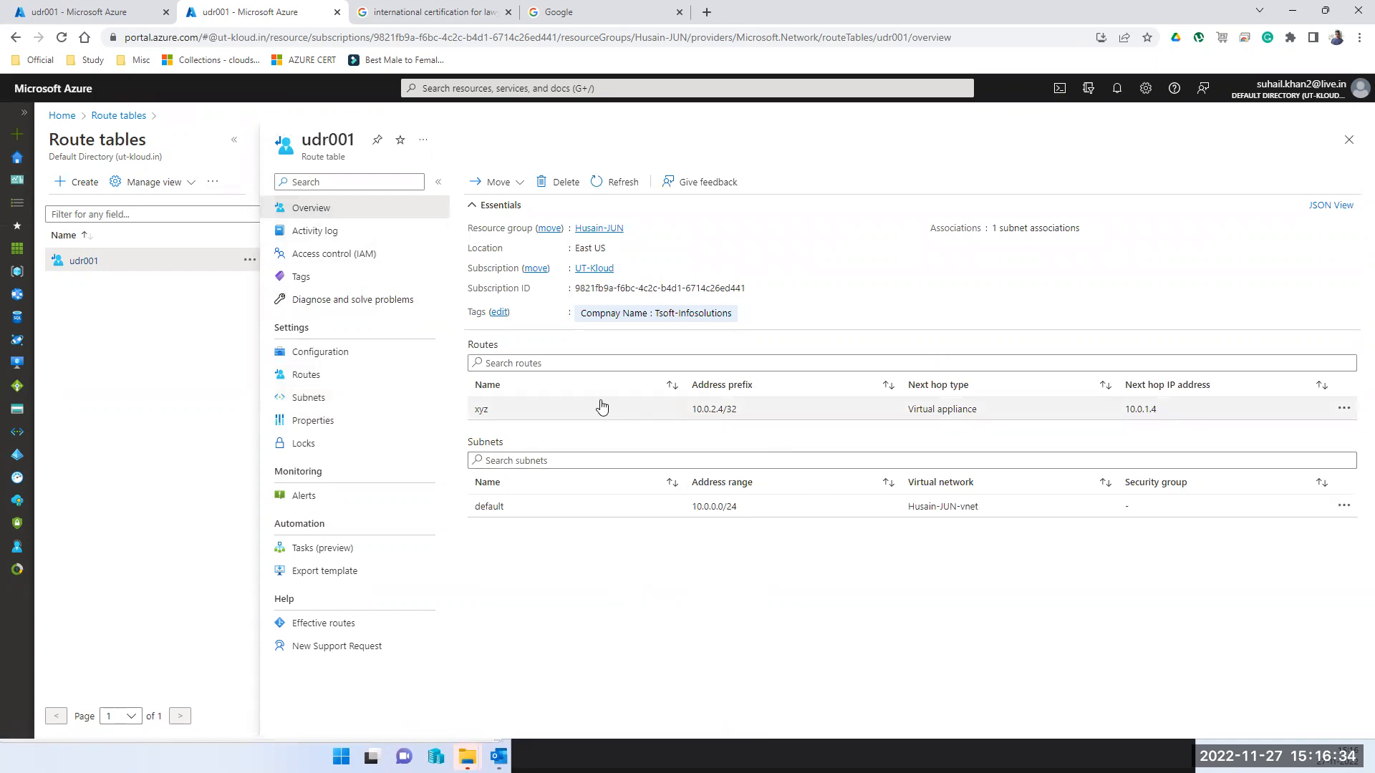
left_click(480, 413)
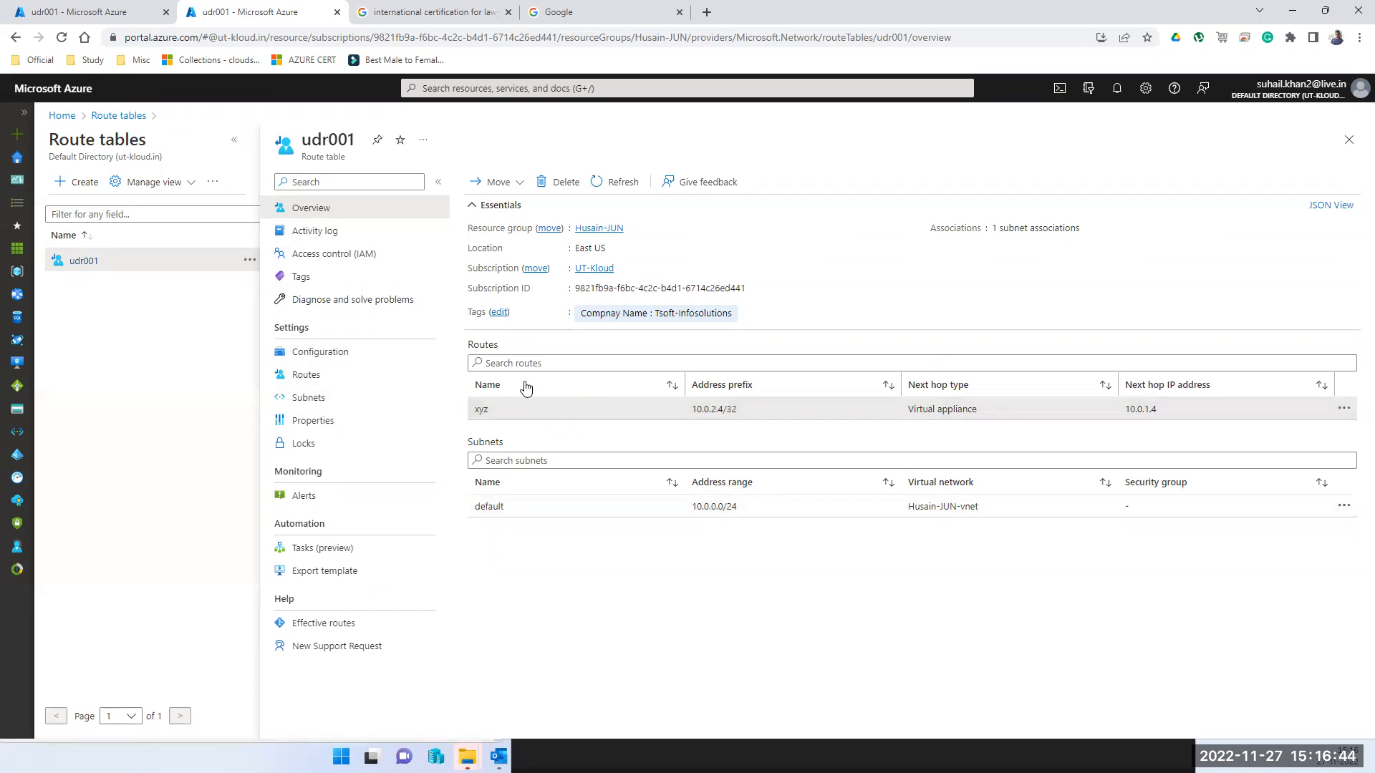
Step: Open route xyz for editing and start replacing its destination IP range with the 10.0.2.0 network address
left_click(306, 375)
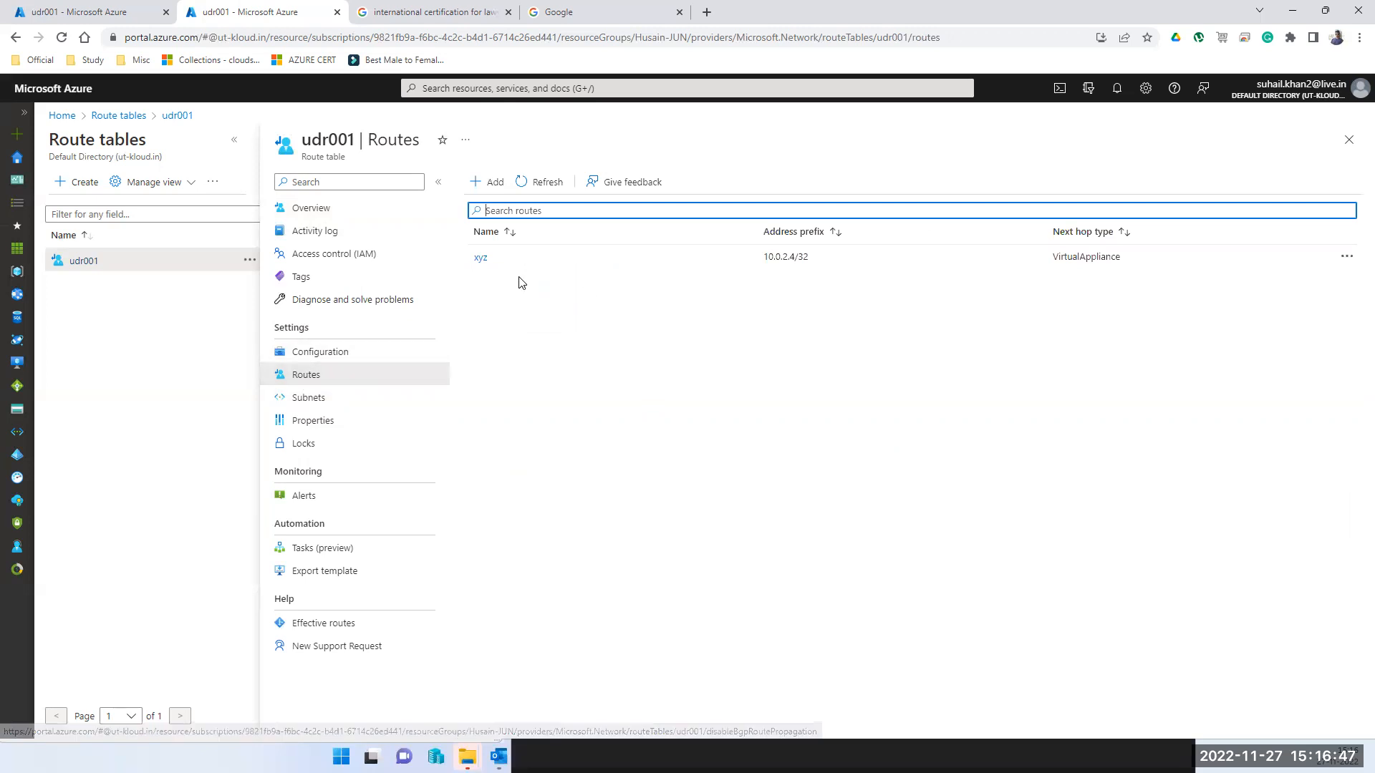
left_click(481, 259)
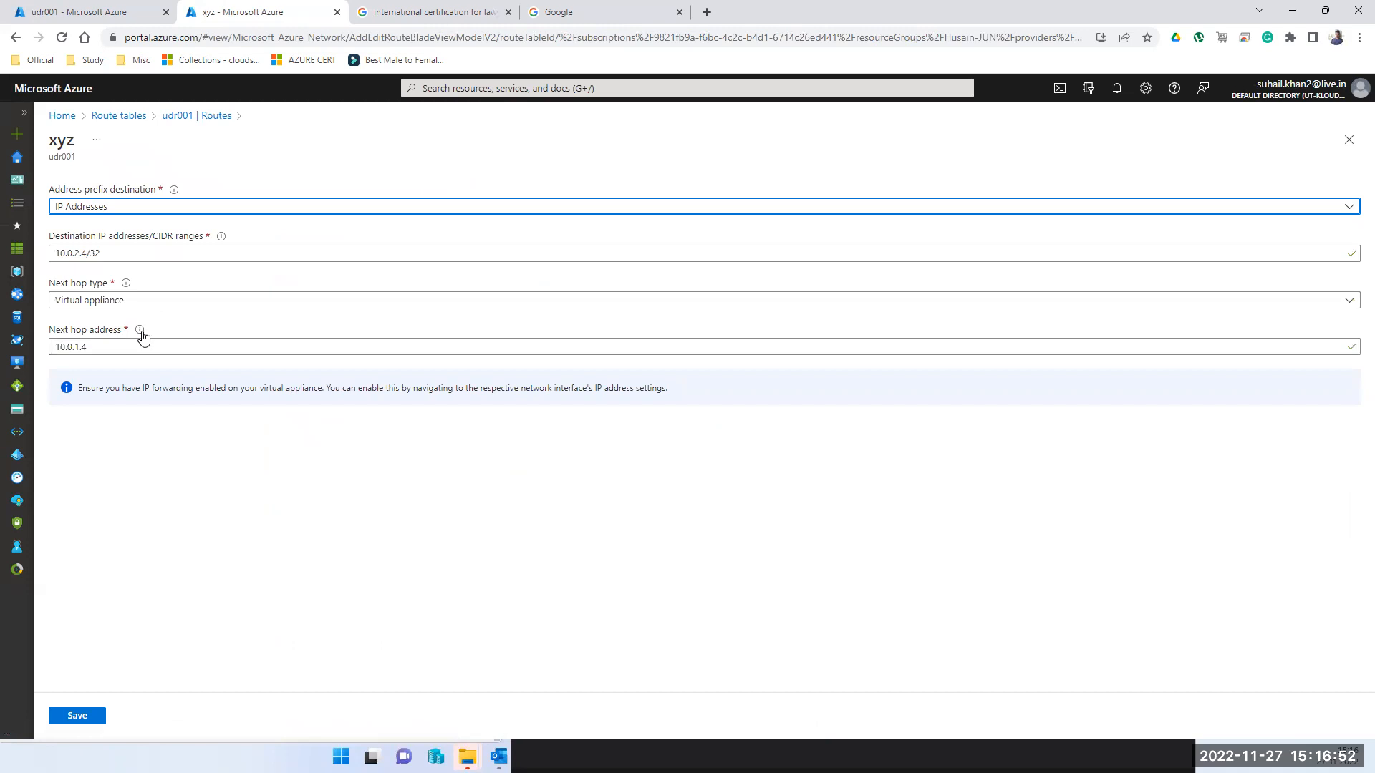
mouse_move(142, 335)
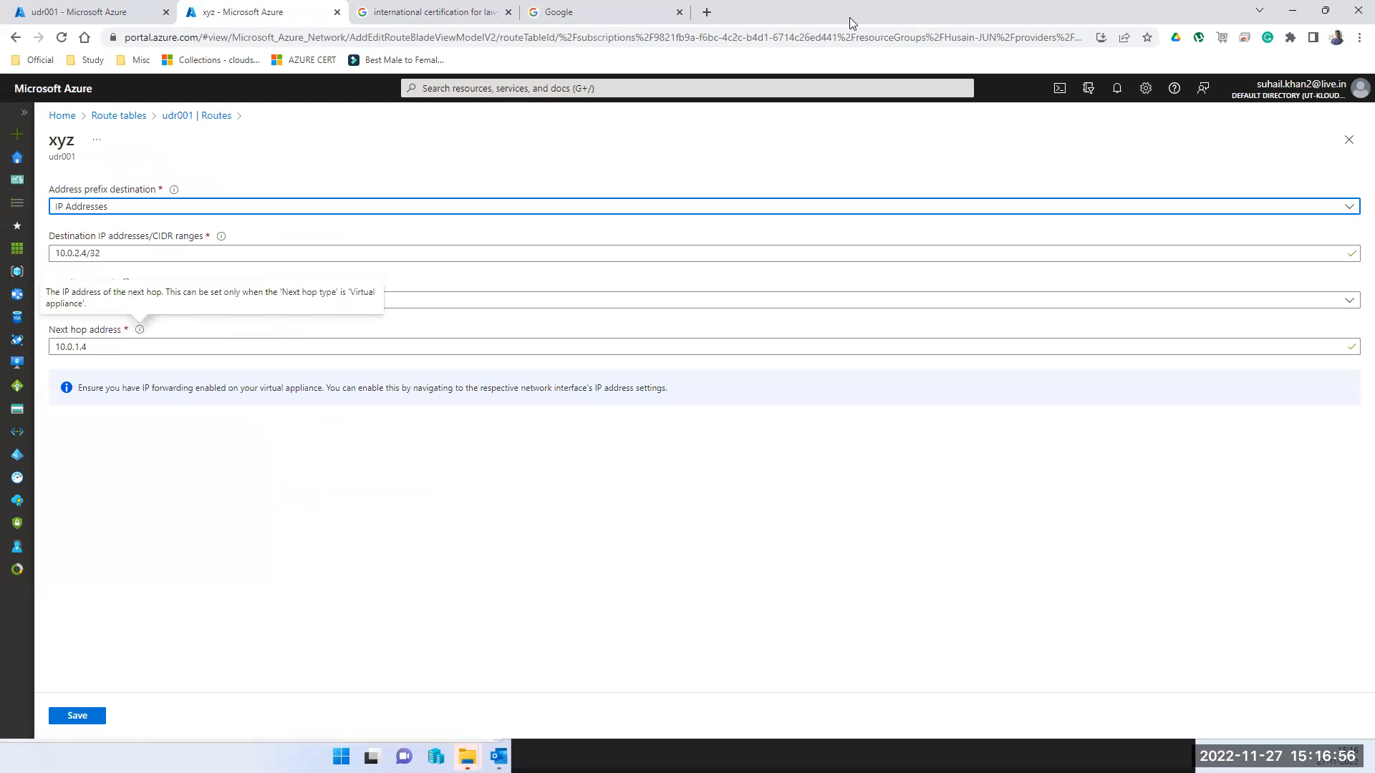
left_click(810, 250)
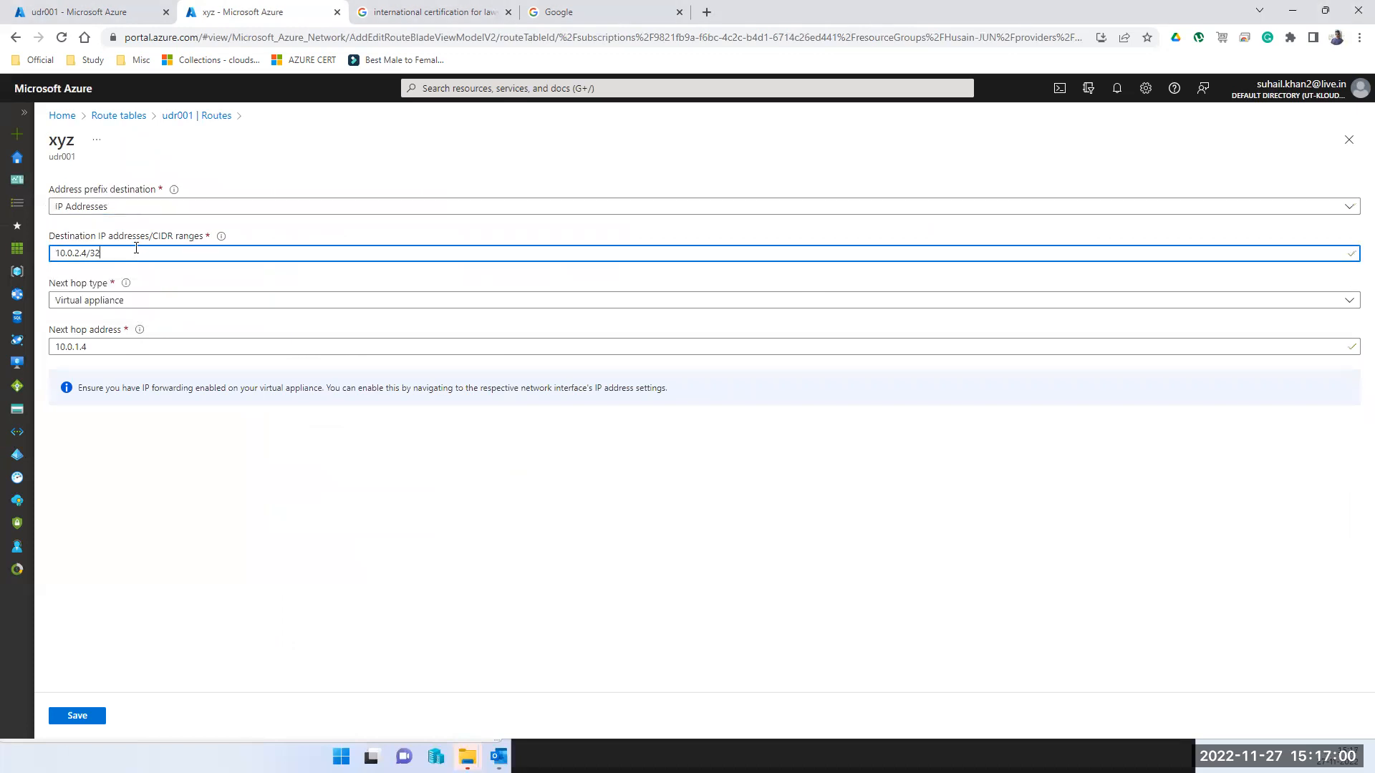
key("BackSpace")
key("BackSpace")
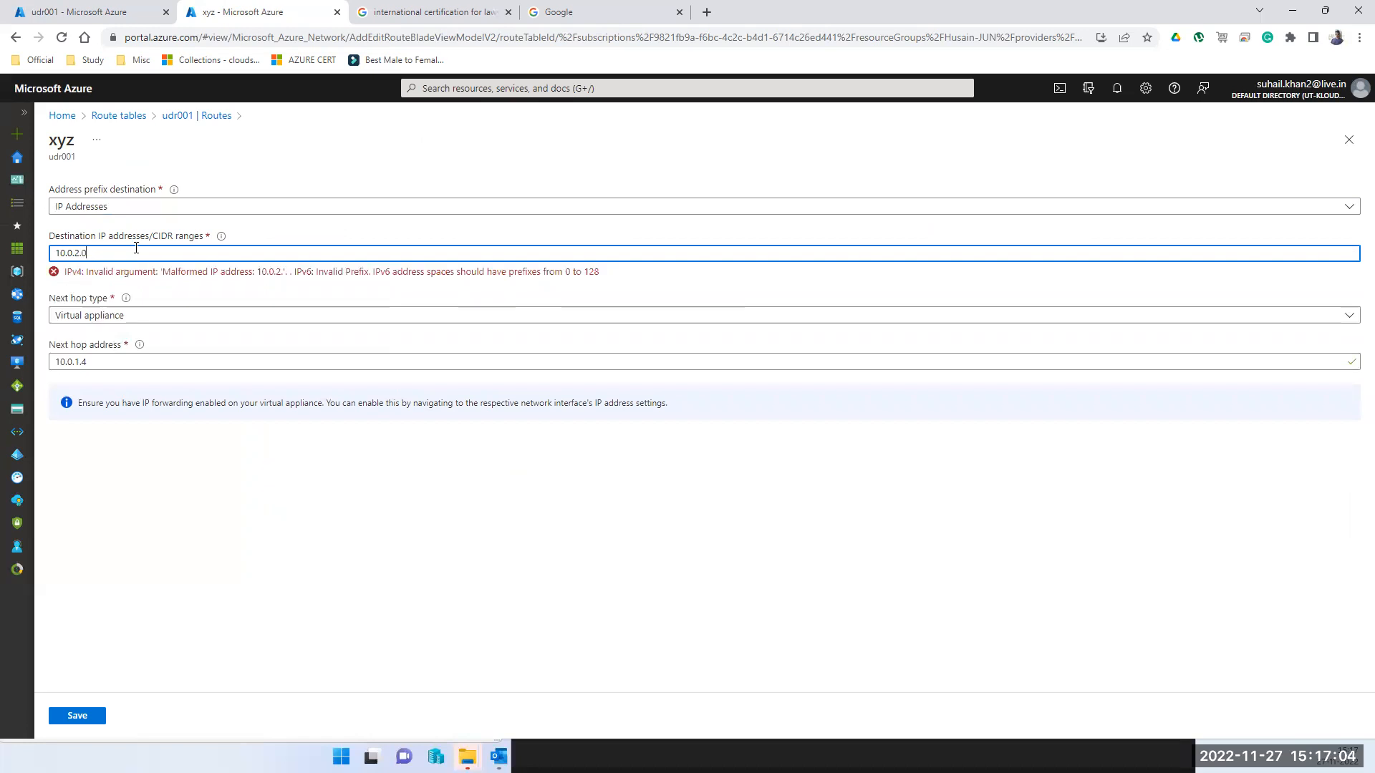
Step: Open virtual machine tsoft-udr-vm003 in the other Azure portal browser tab
left_click(118, 22)
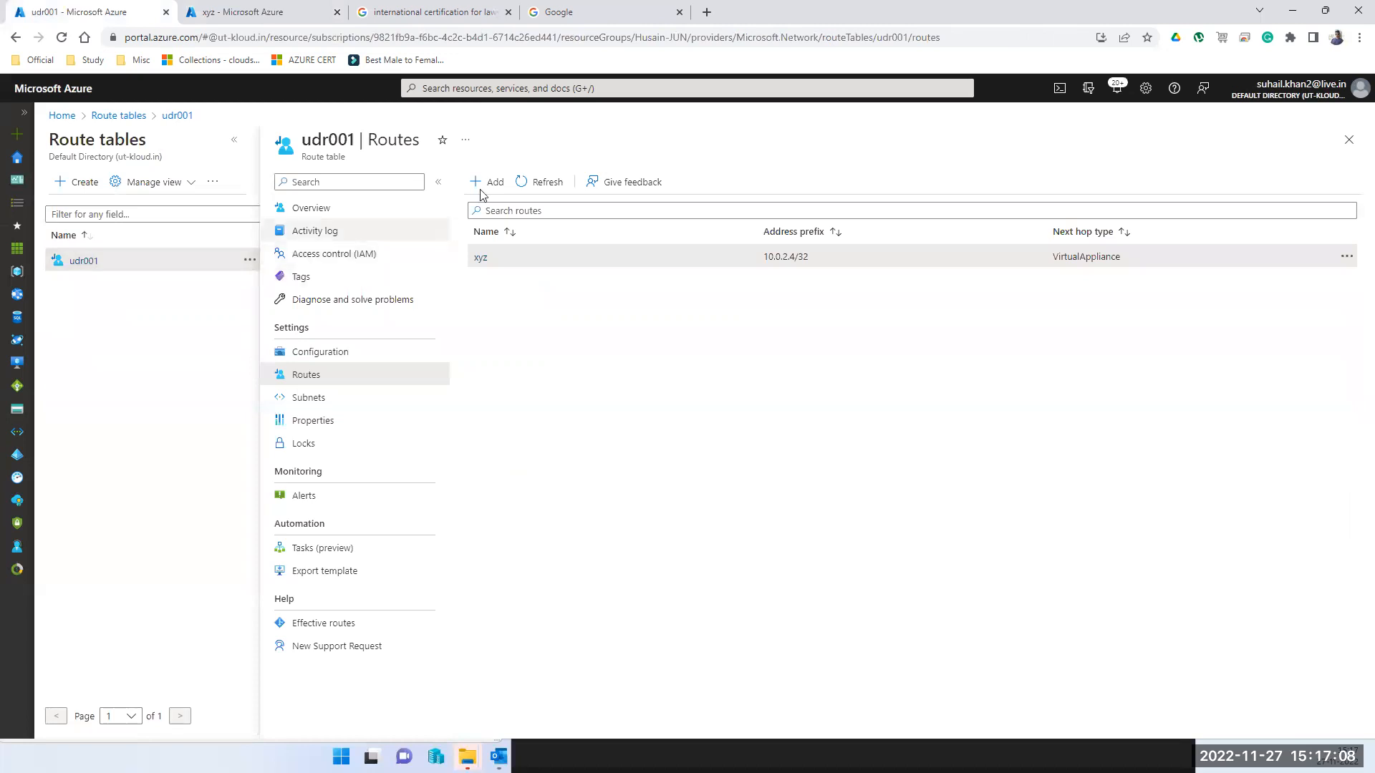
left_click(472, 88)
left_click(528, 320)
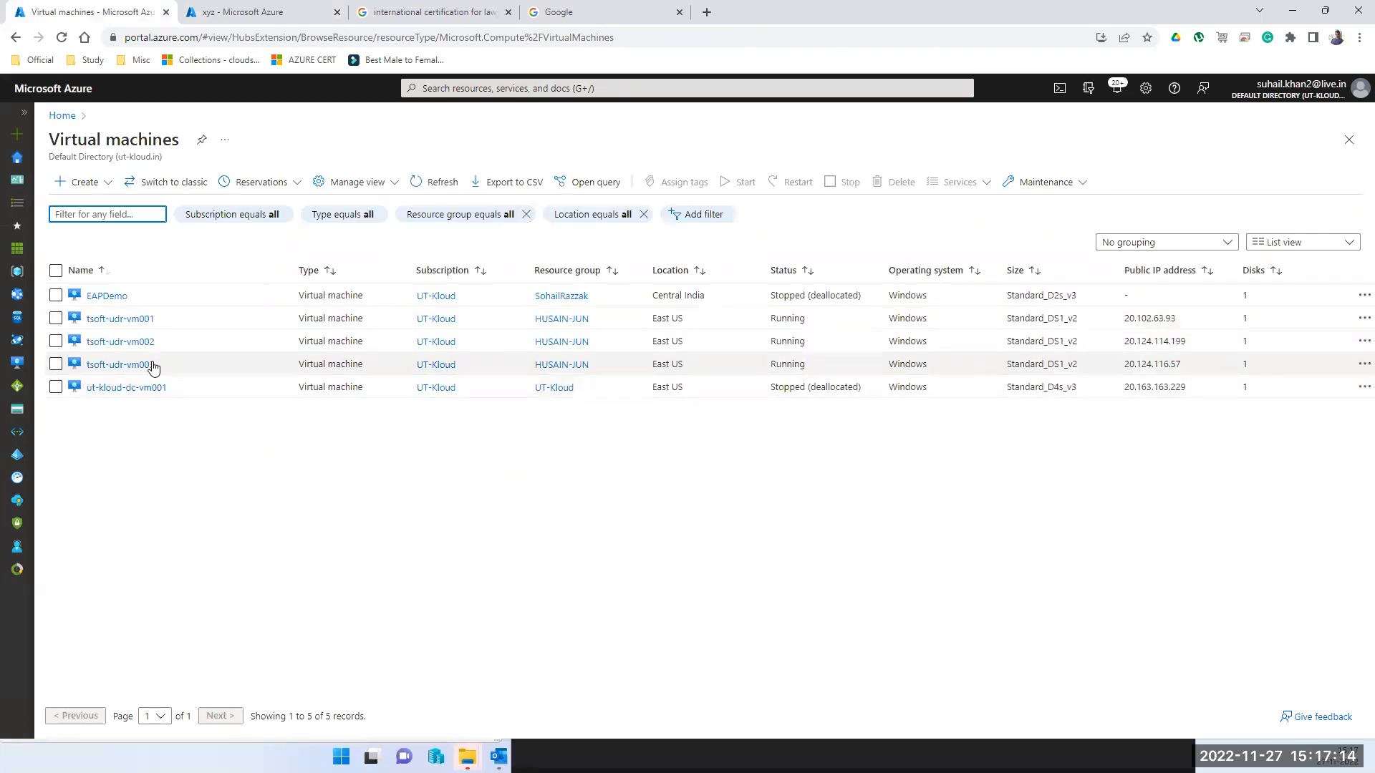
left_click(123, 366)
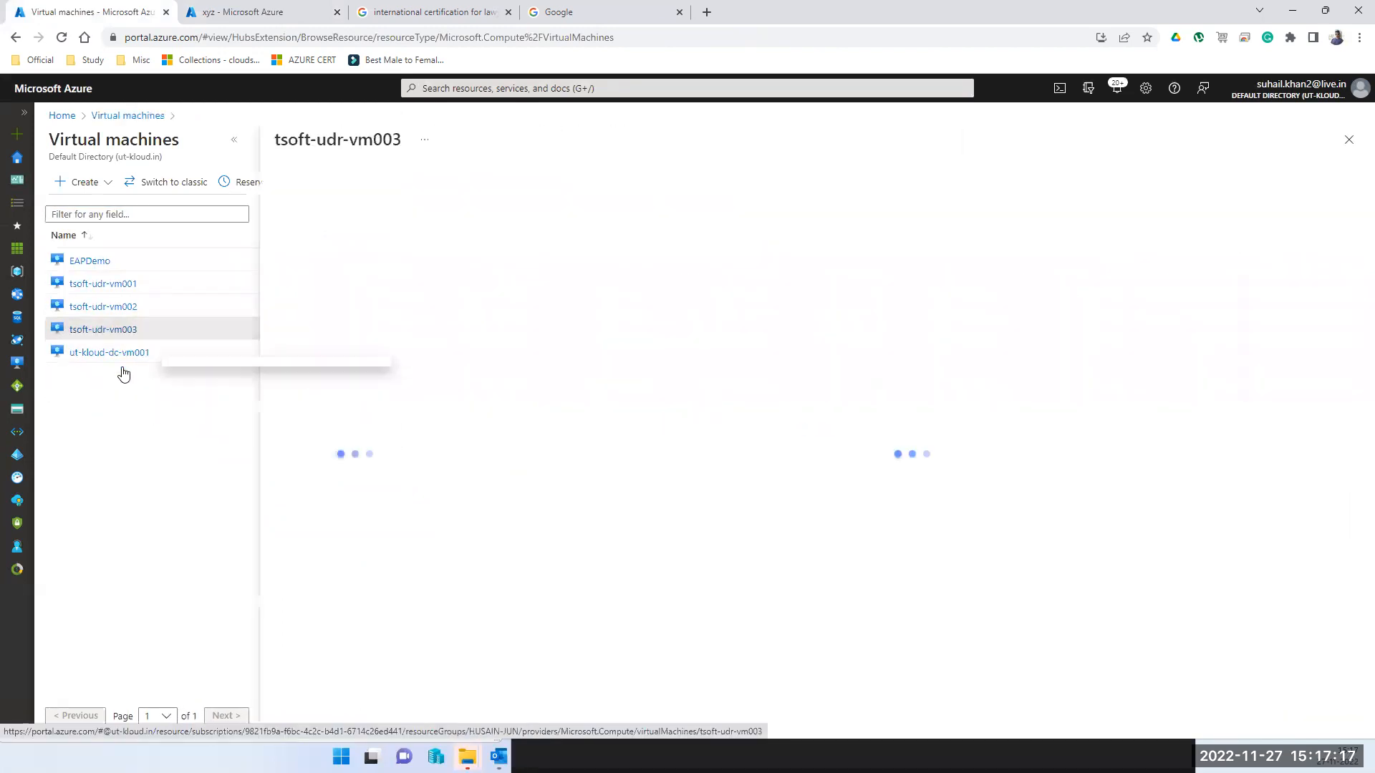
Step: Copy the IPv4 address range of subnet sn2 from the subnets of udr001's associated virtual network
left_click(443, 89)
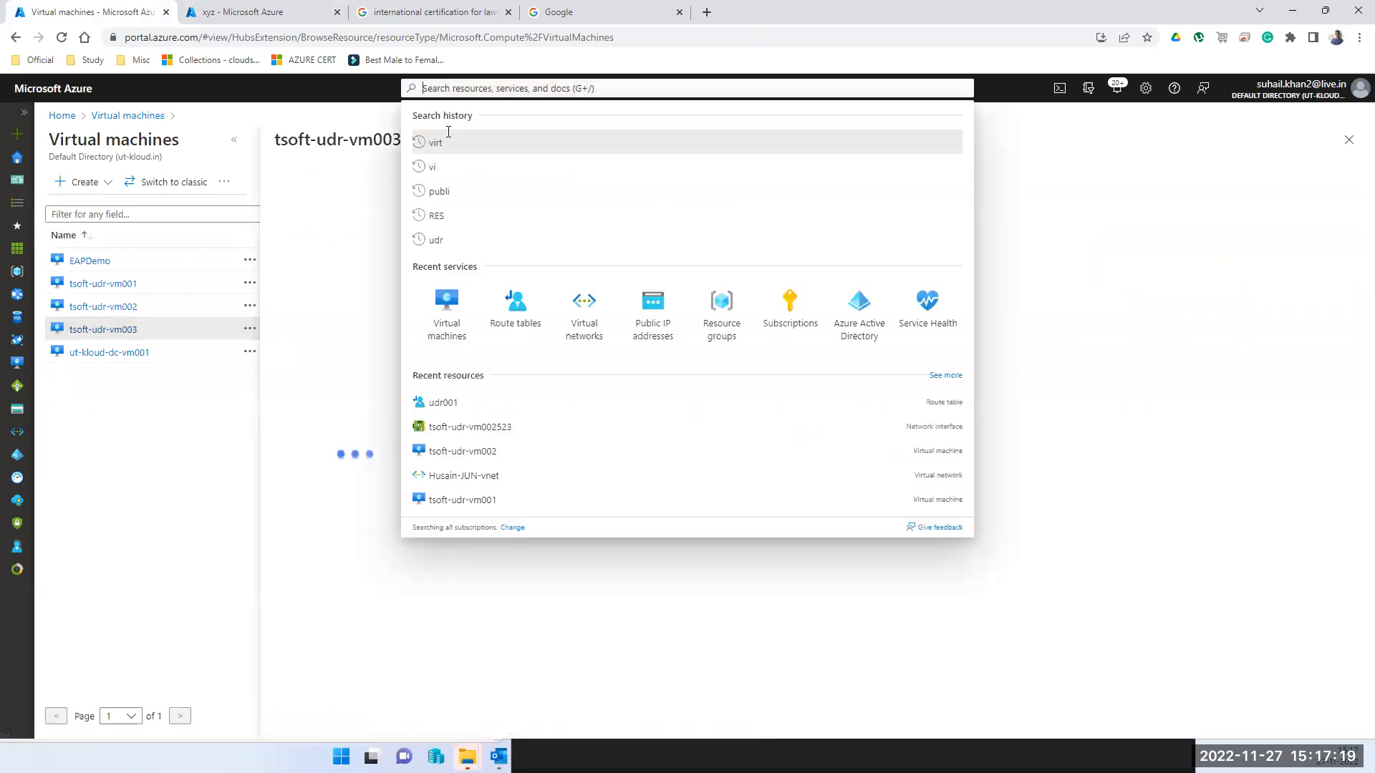
left_click(584, 315)
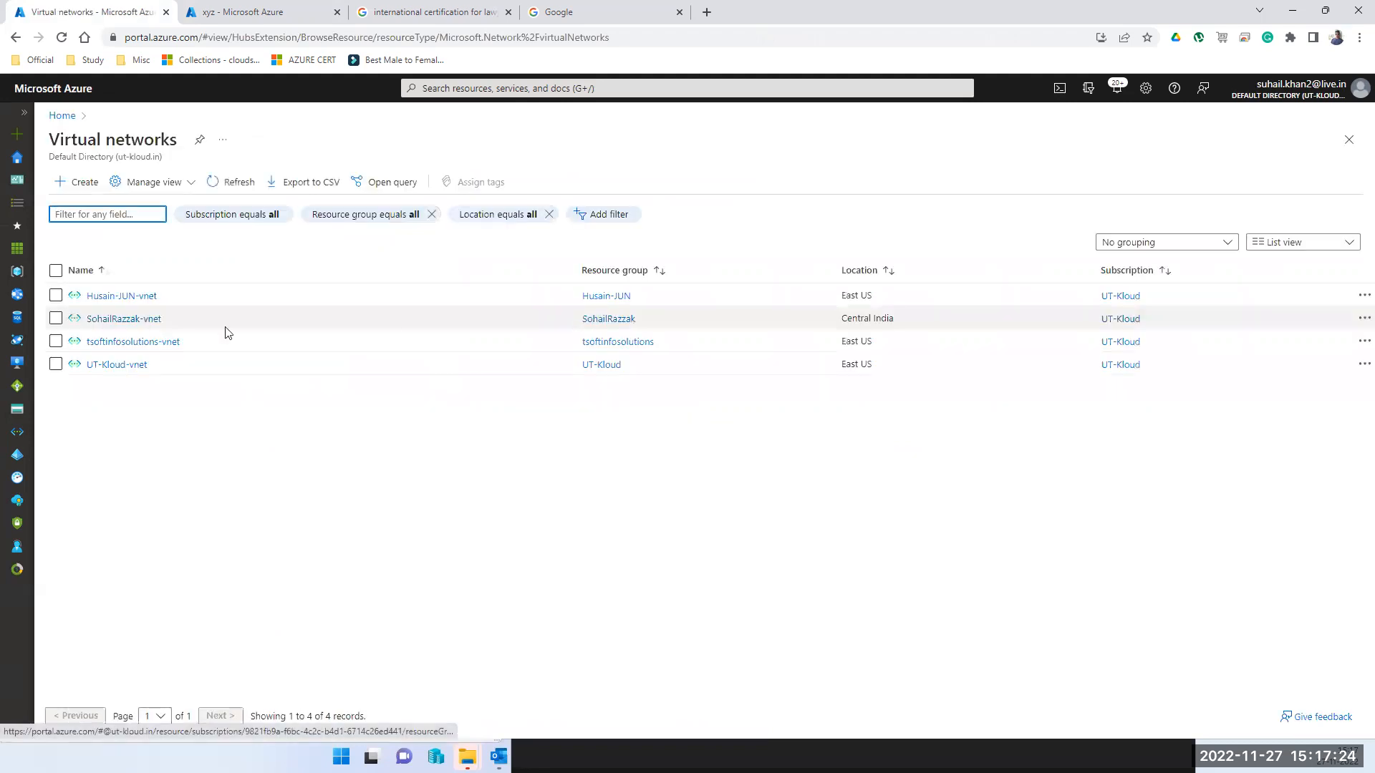
left_click(118, 296)
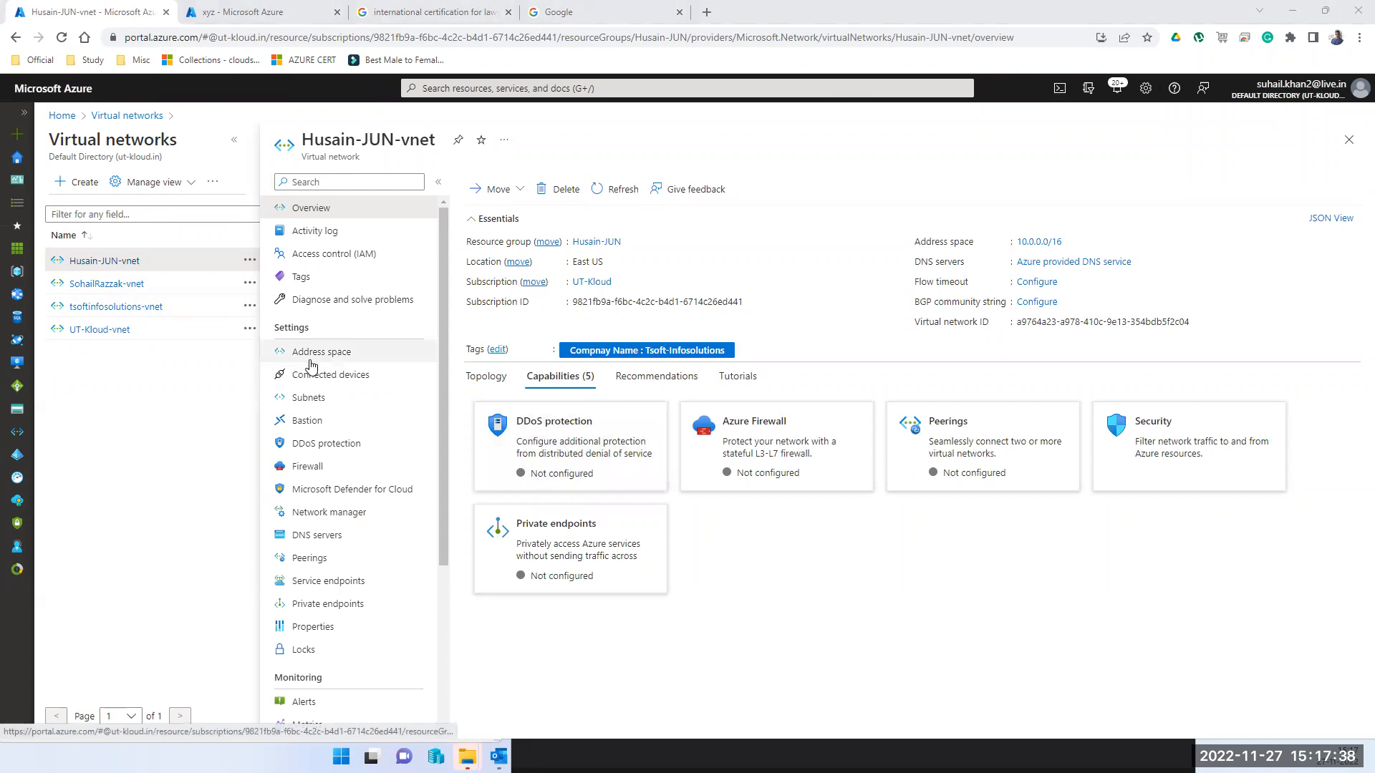
left_click(309, 399)
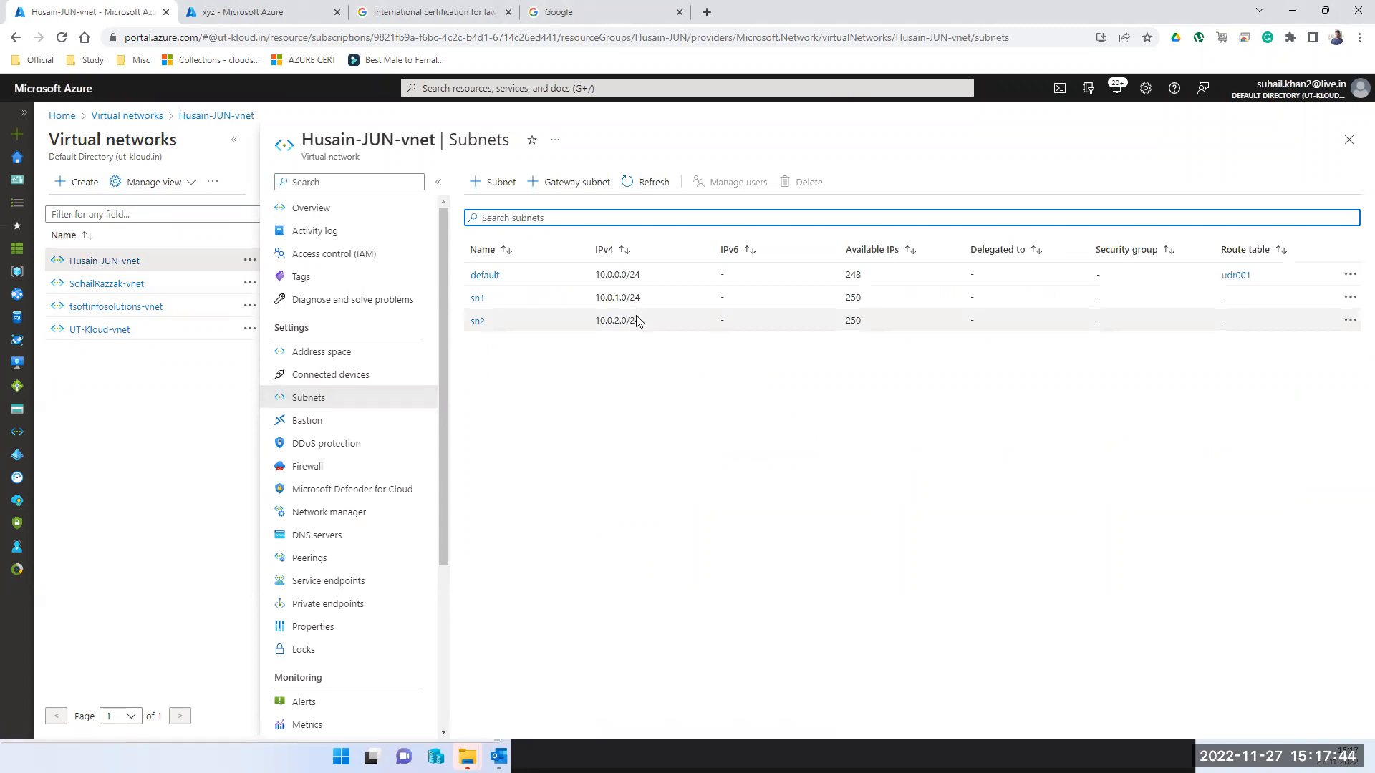
left_click_drag(643, 324, 595, 323)
key("ctrl+c")
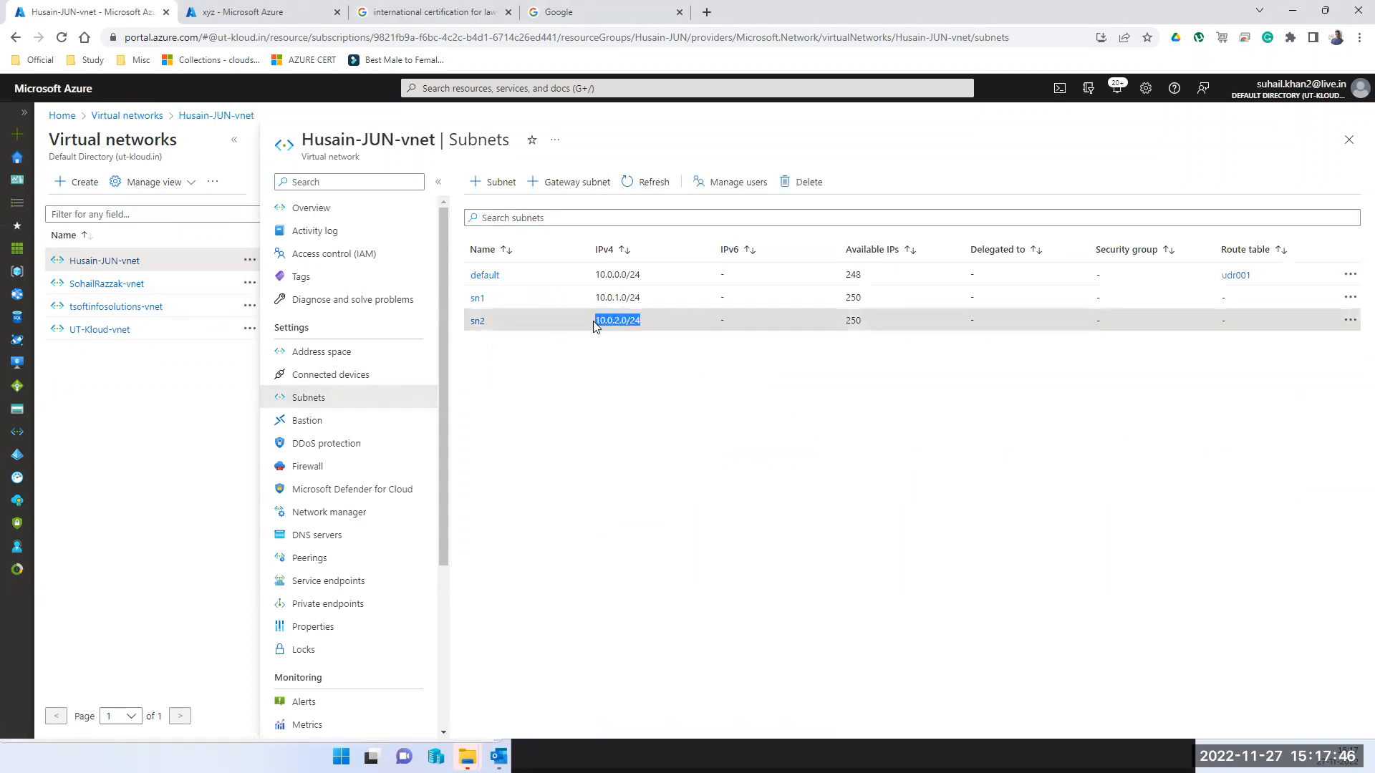
Step: Set route xyz's destination IP range to the copied 10.0.2.0/24 and save the route
left_click(229, 13)
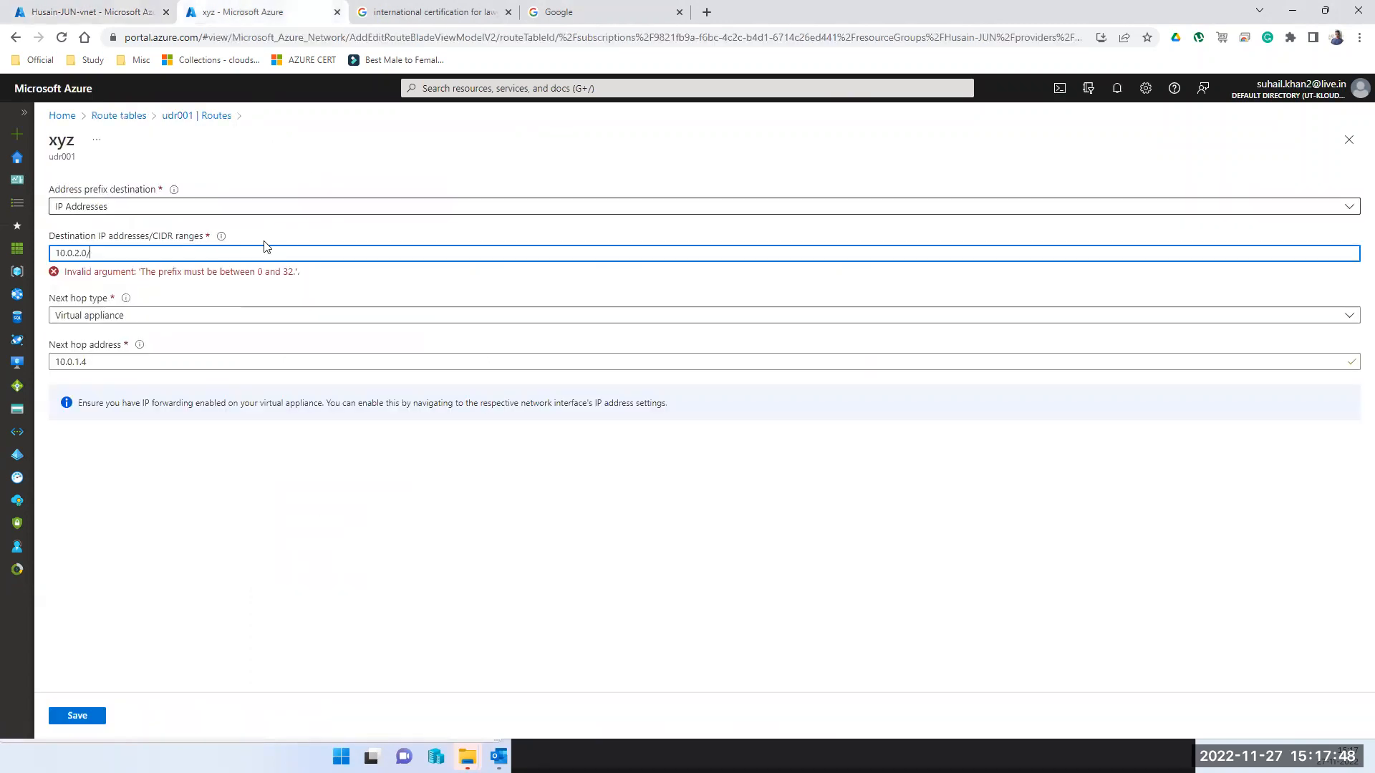
key("ctrl+a")
key("ctrl+v")
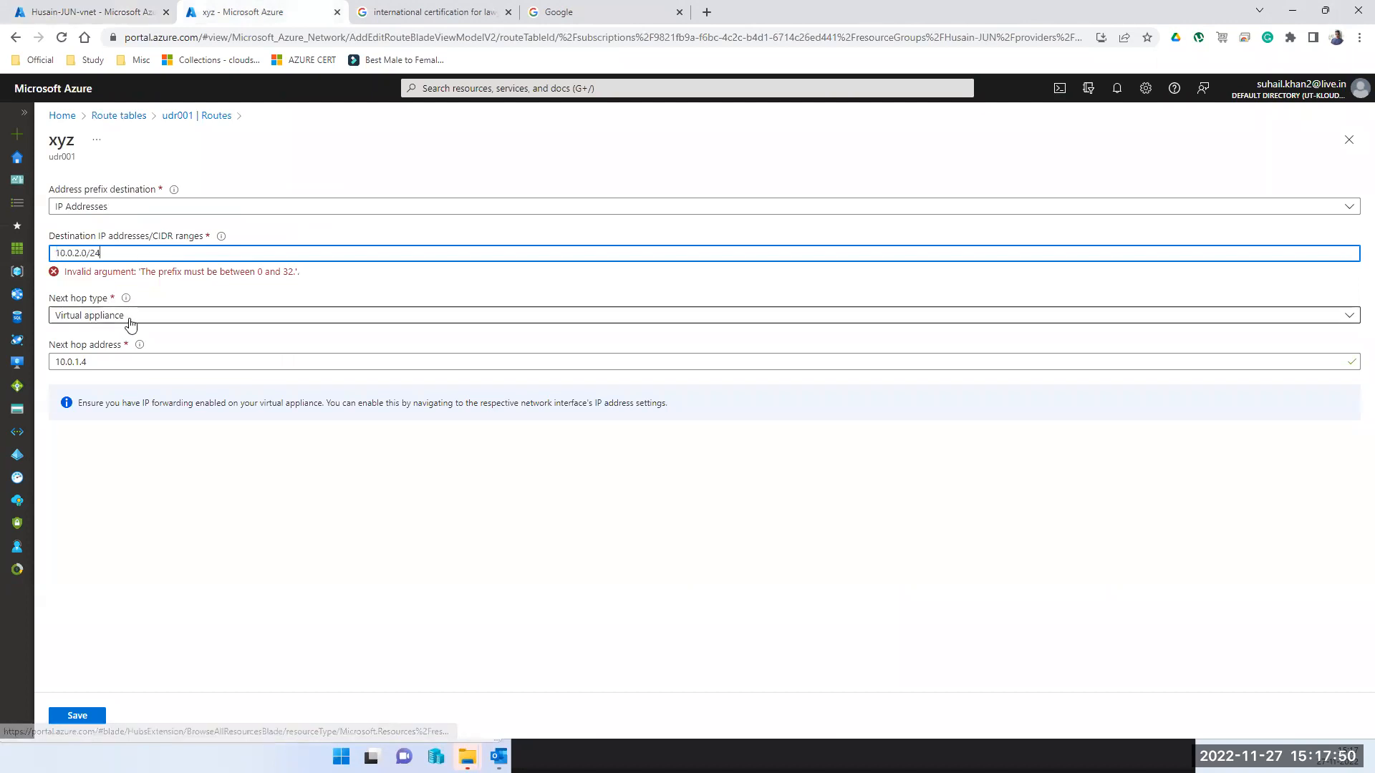
left_click(93, 718)
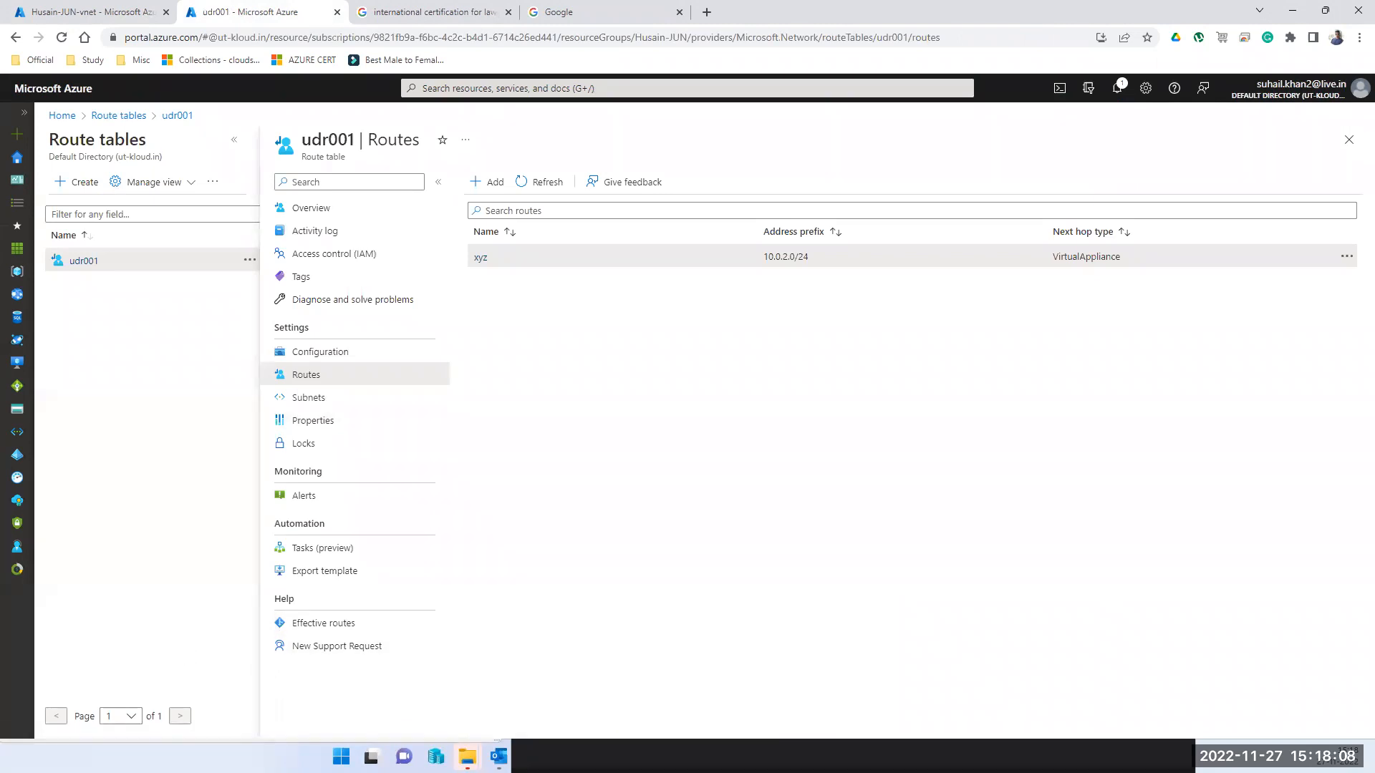
Step: Ping 10.0.2.4 again from PowerShell in VM001's Remote Desktop session, check the replies, and return to the Azure portal
key("alt+Tab")
left_click(256, 413)
key("Up")
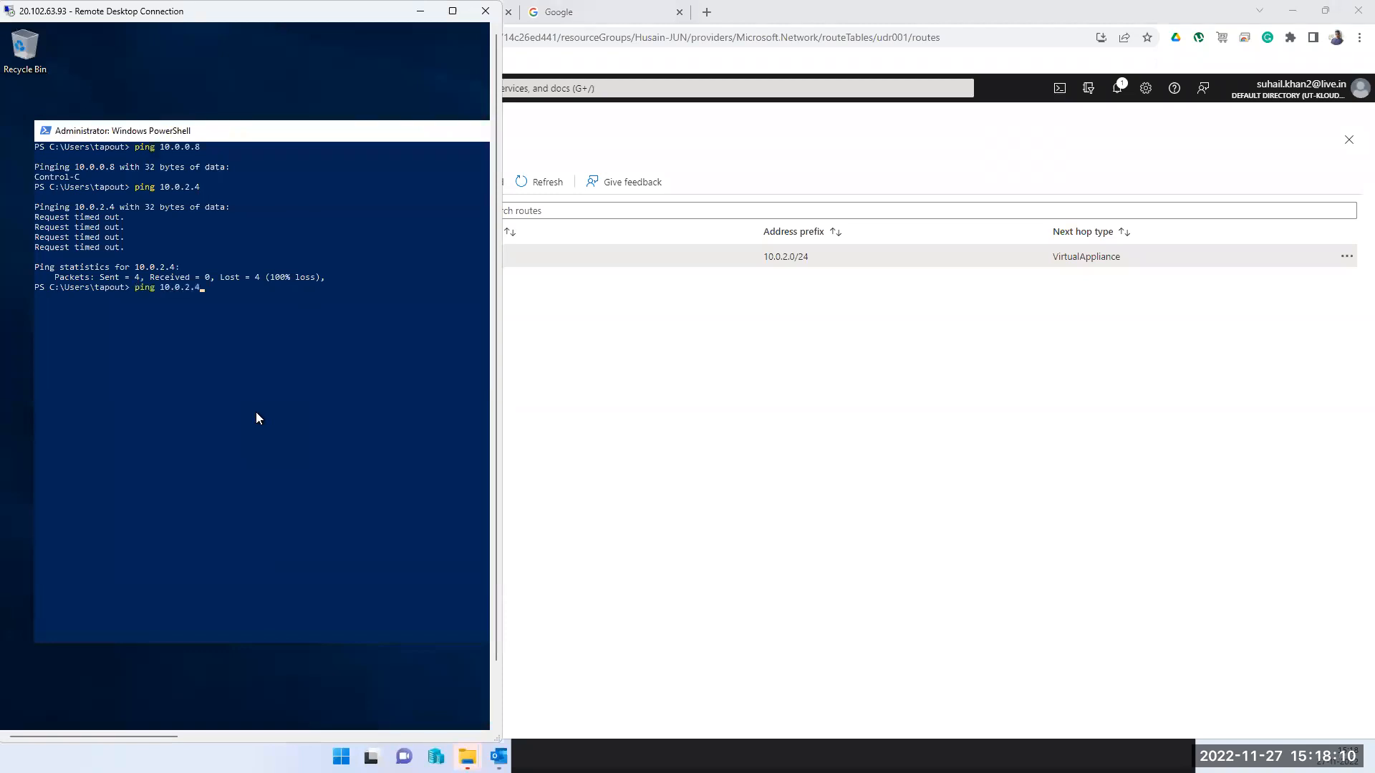
key("Return")
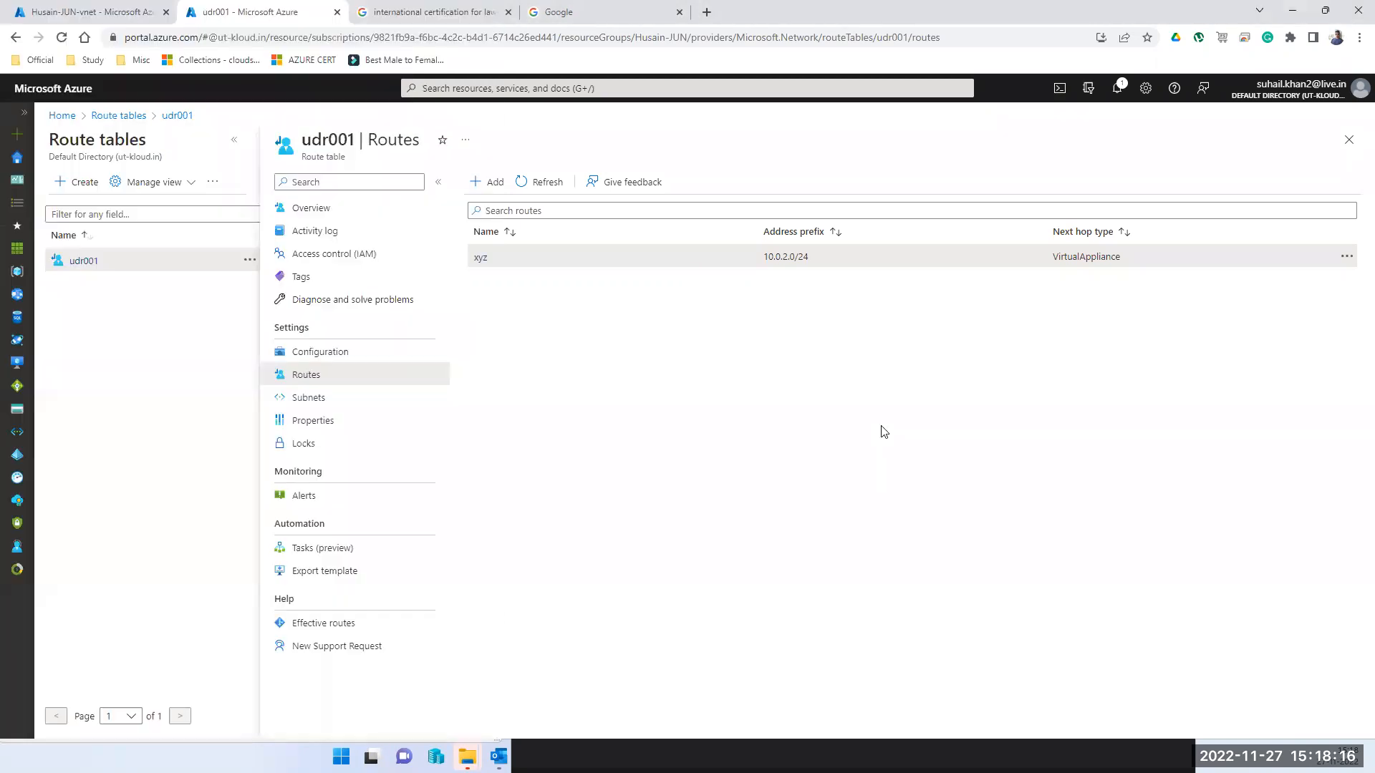
left_click(884, 433)
key("alt+Tab")
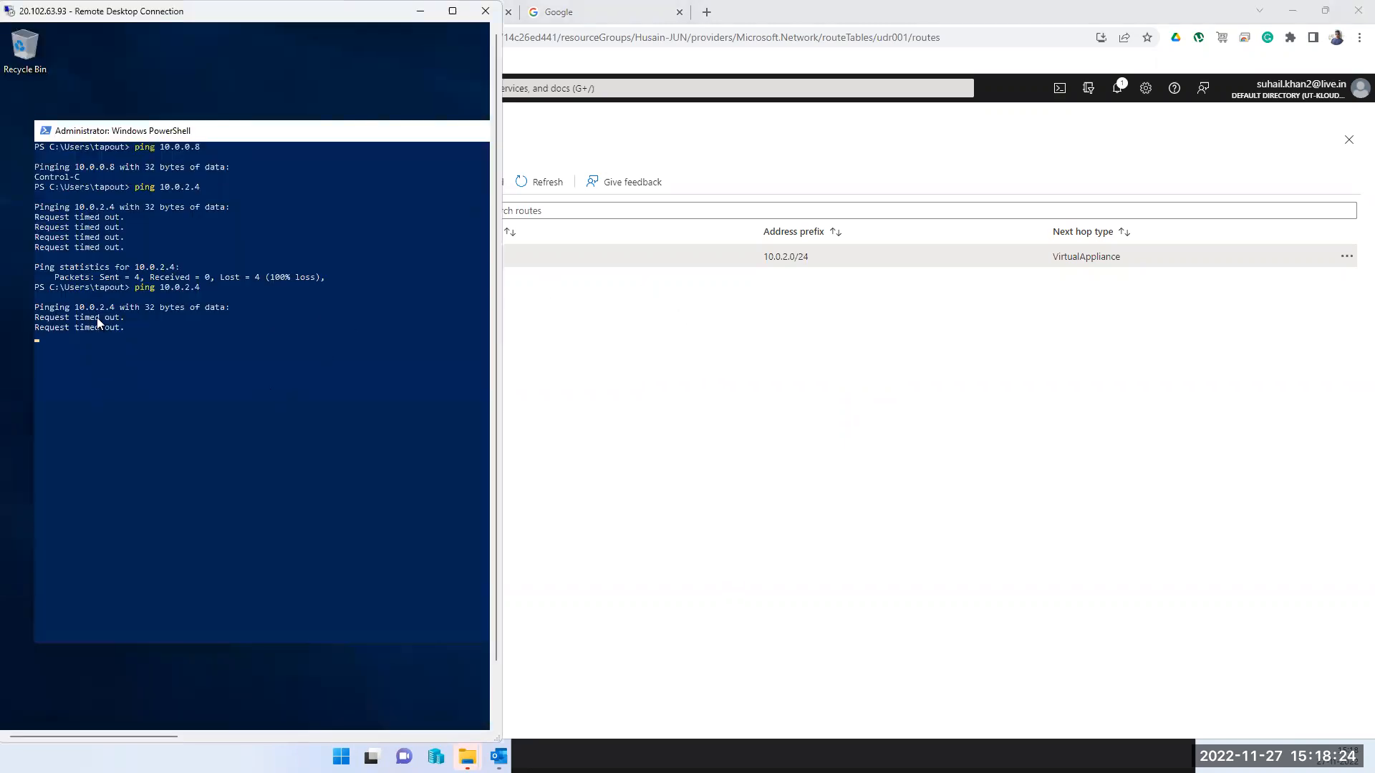
key("alt+Tab")
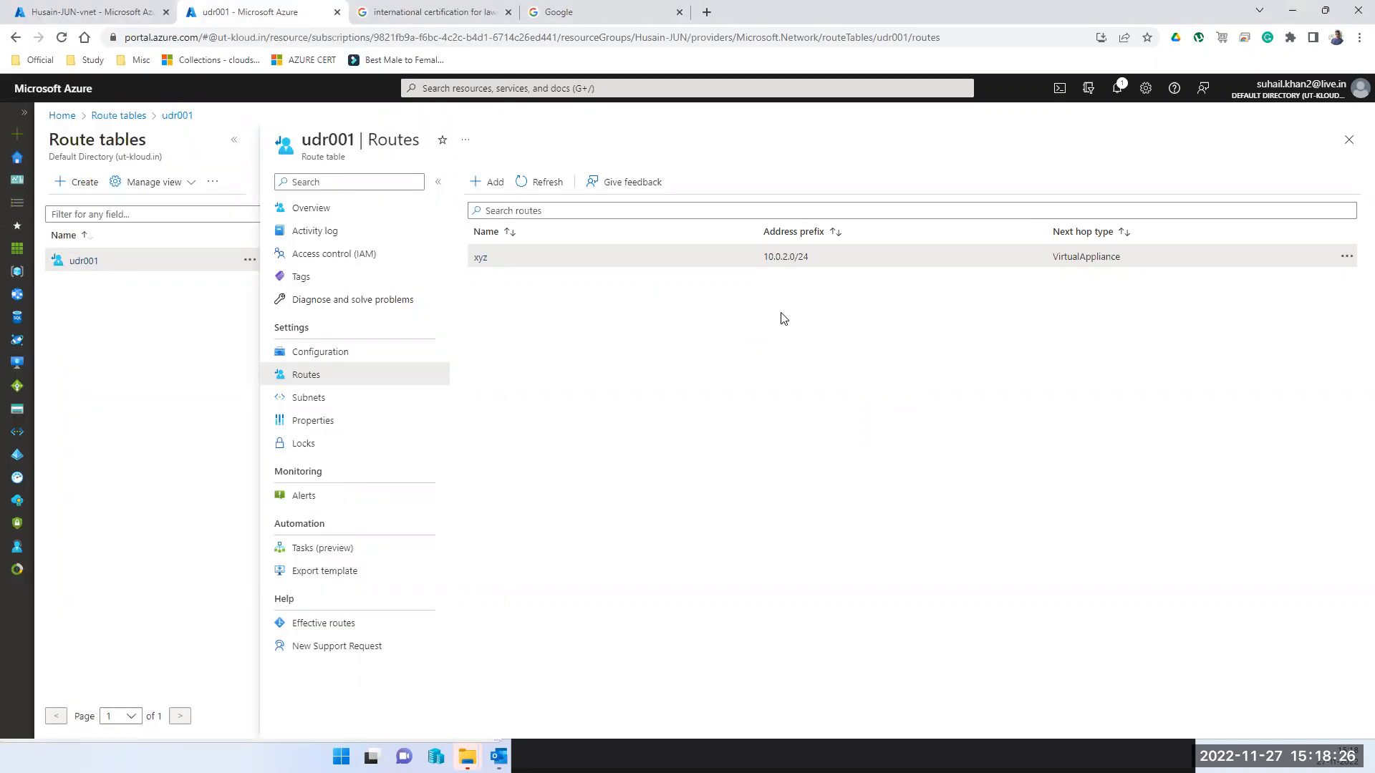
Step: Check route xyz's settings and its address prefix destination options, then close the route
left_click(481, 259)
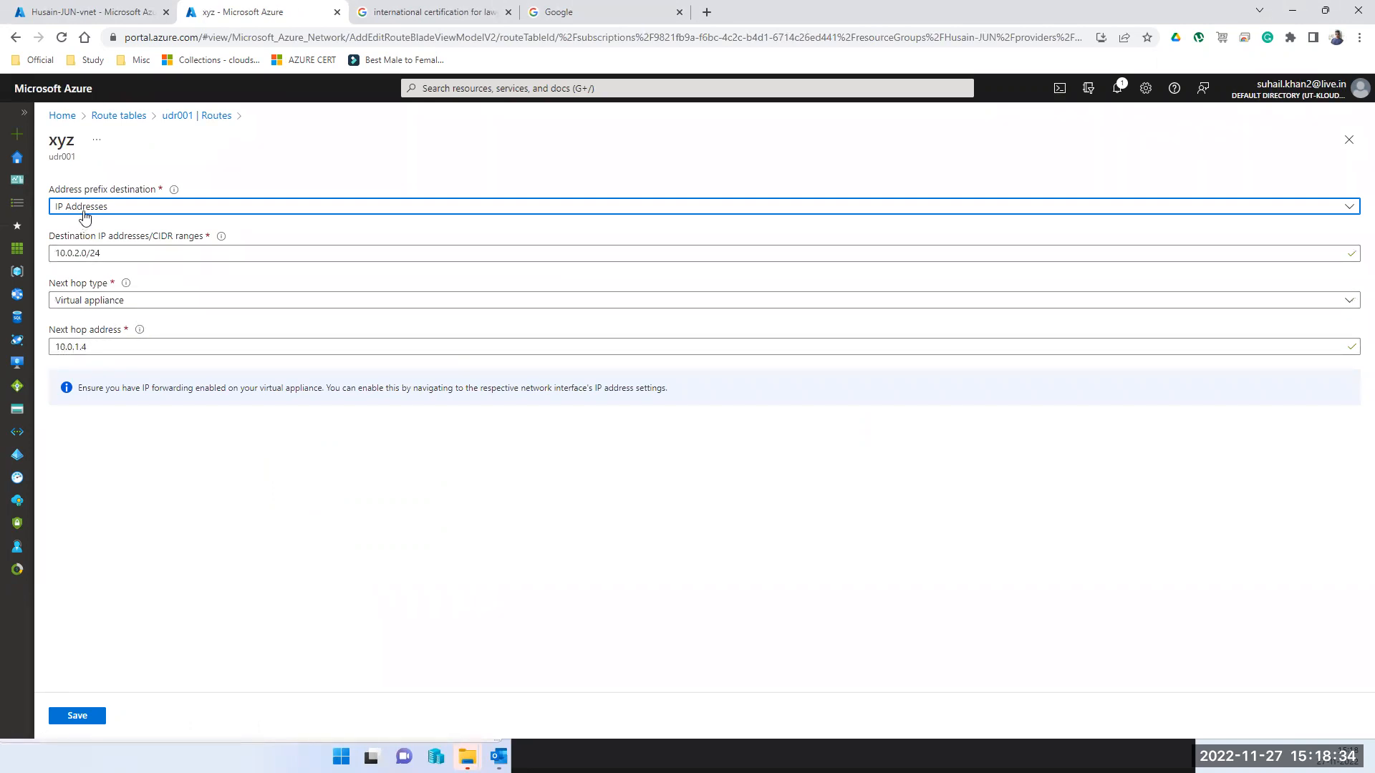
left_click(108, 207)
left_click(108, 207)
left_click(1349, 139)
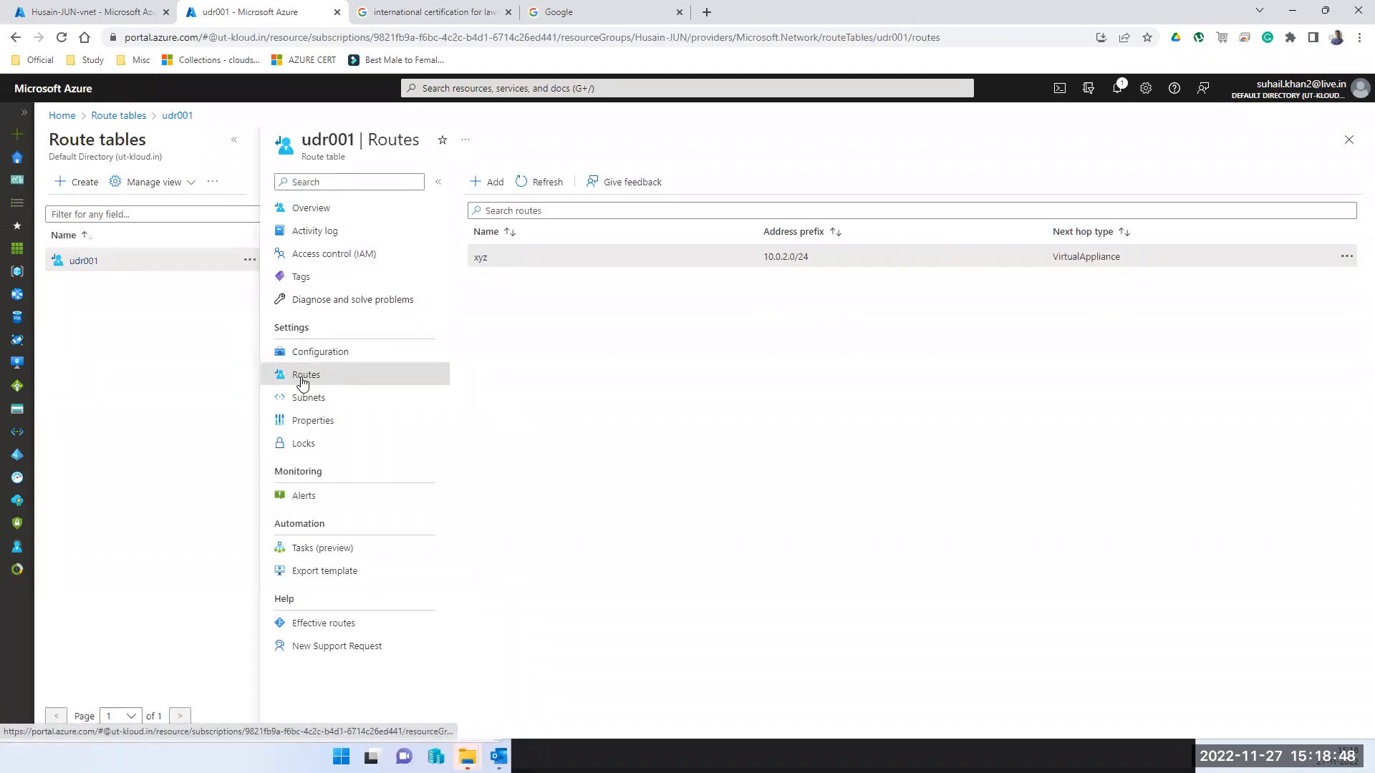
Step: Check route table udr001's associated subnets and which subnets of Husain-JUN-vnet can be associated, without adding an association
left_click(301, 399)
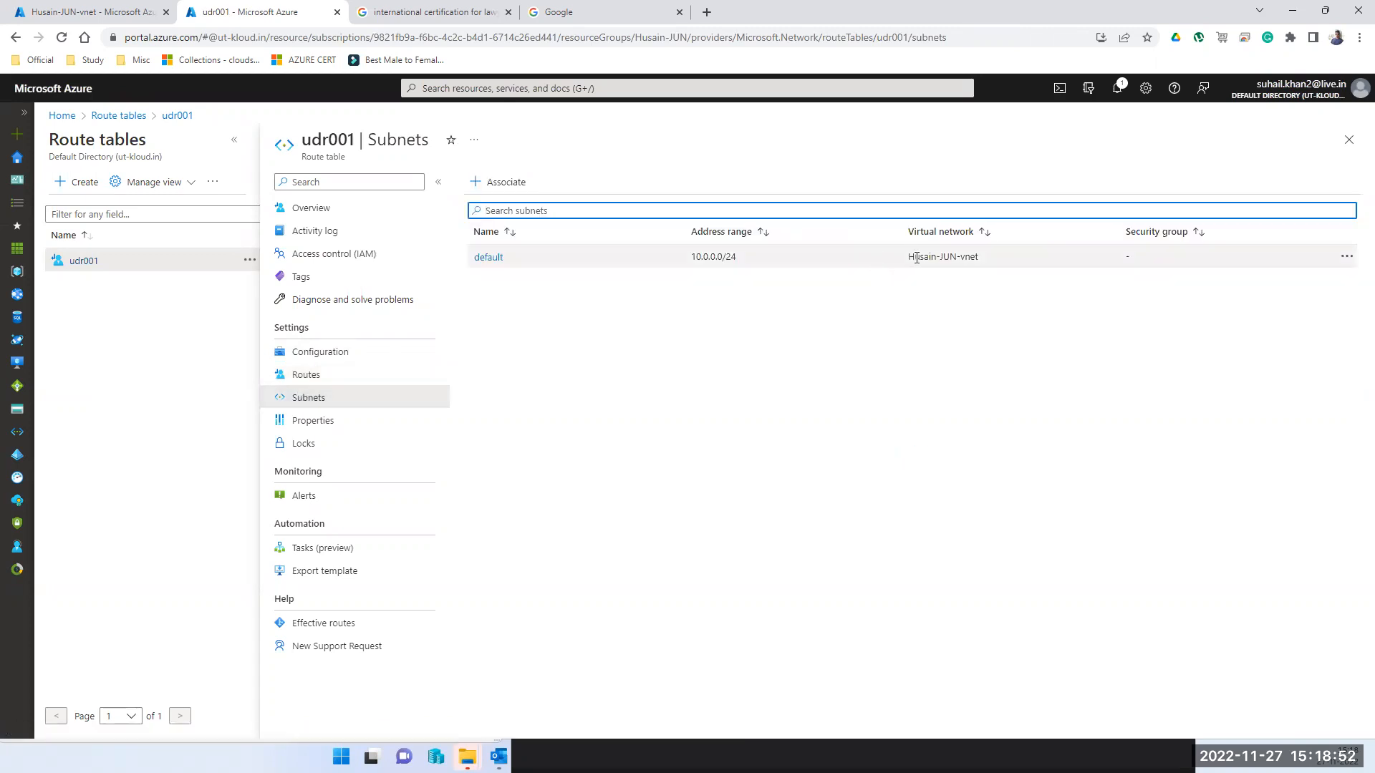
left_click(507, 184)
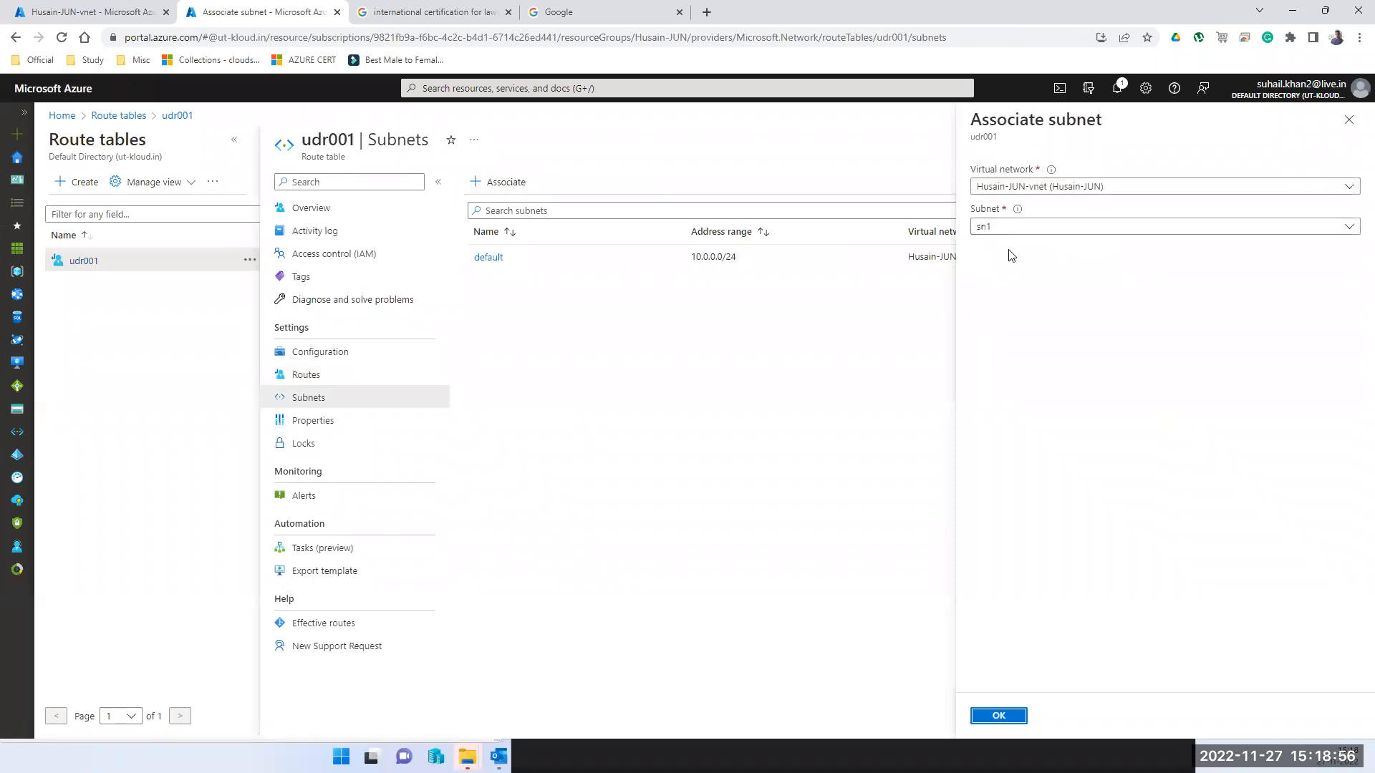
left_click(1028, 229)
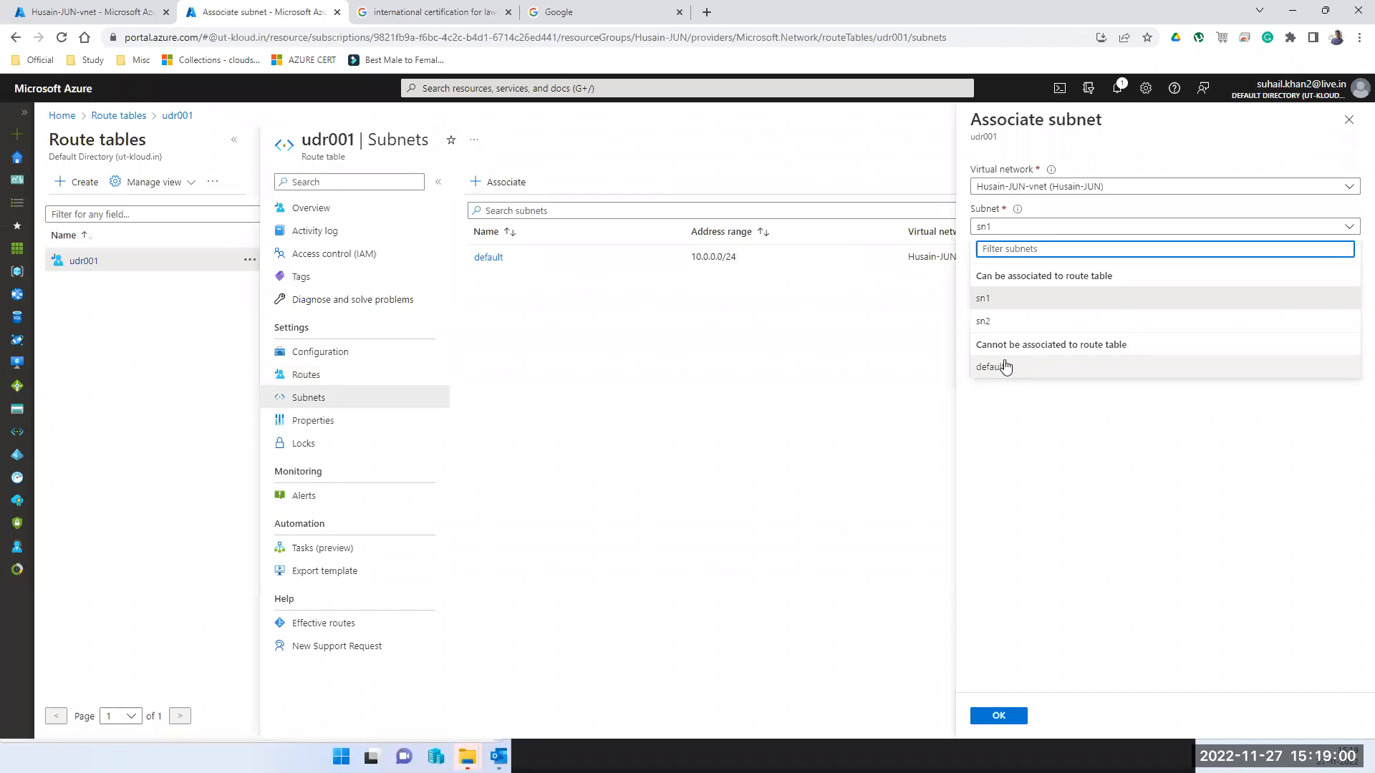
left_click(1348, 120)
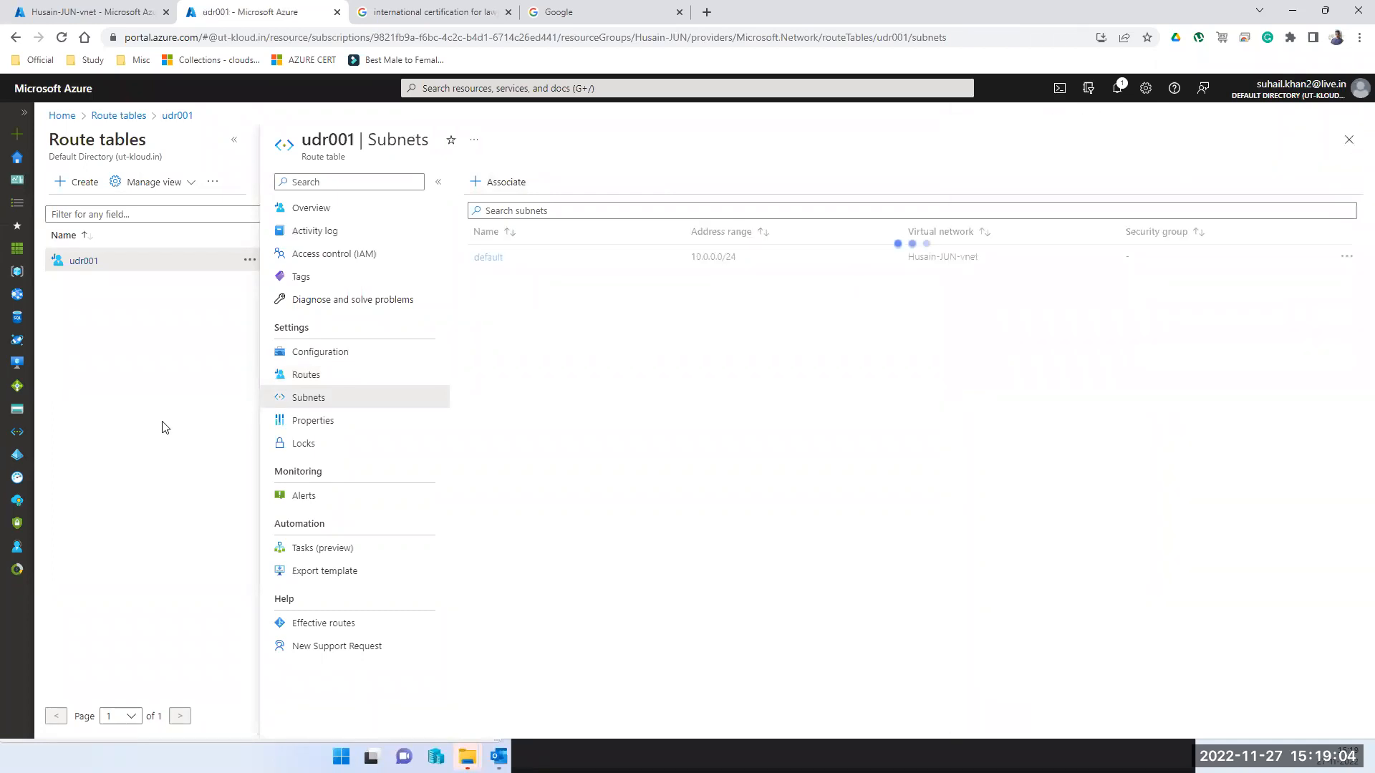
Step: Review udr001's gateway route propagation setting, its overview of routes and subnets, its activity log and its access control page
left_click(321, 357)
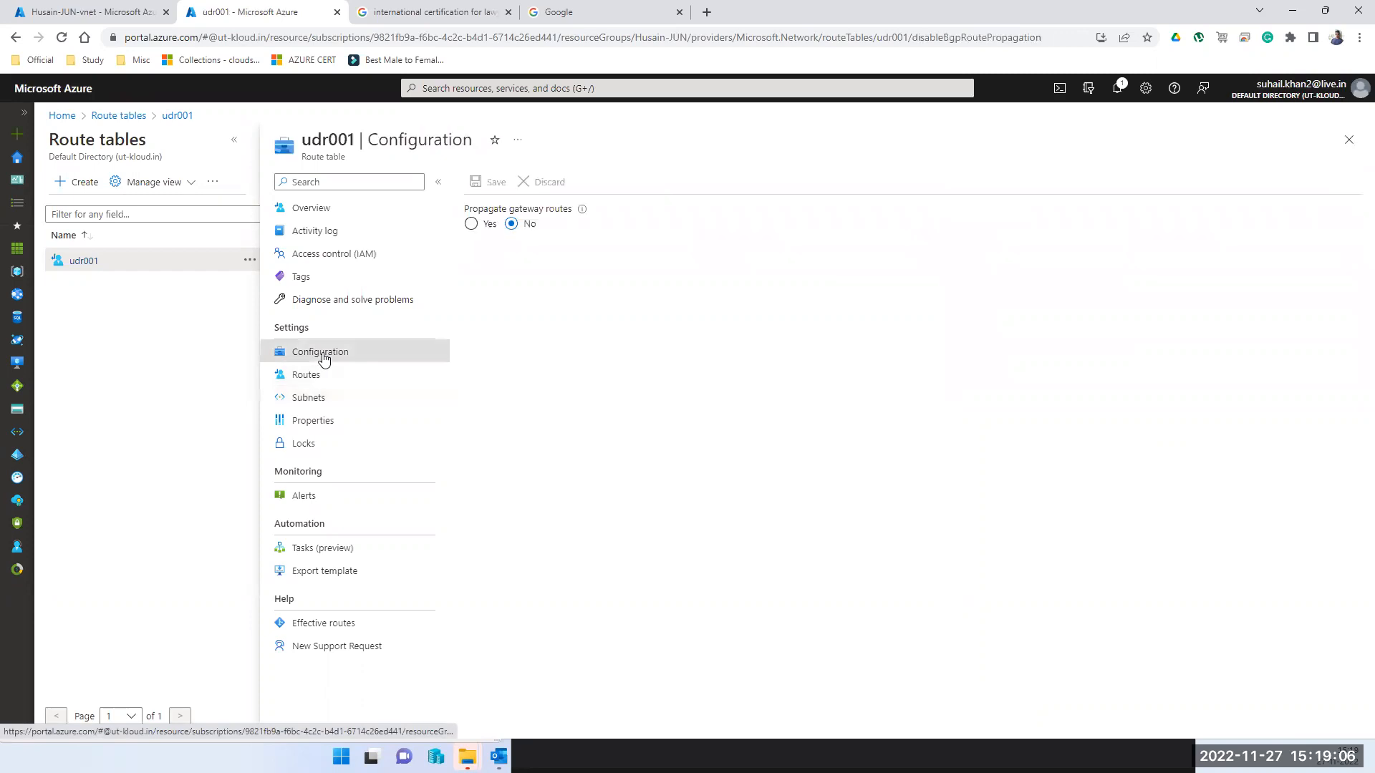
left_click(309, 216)
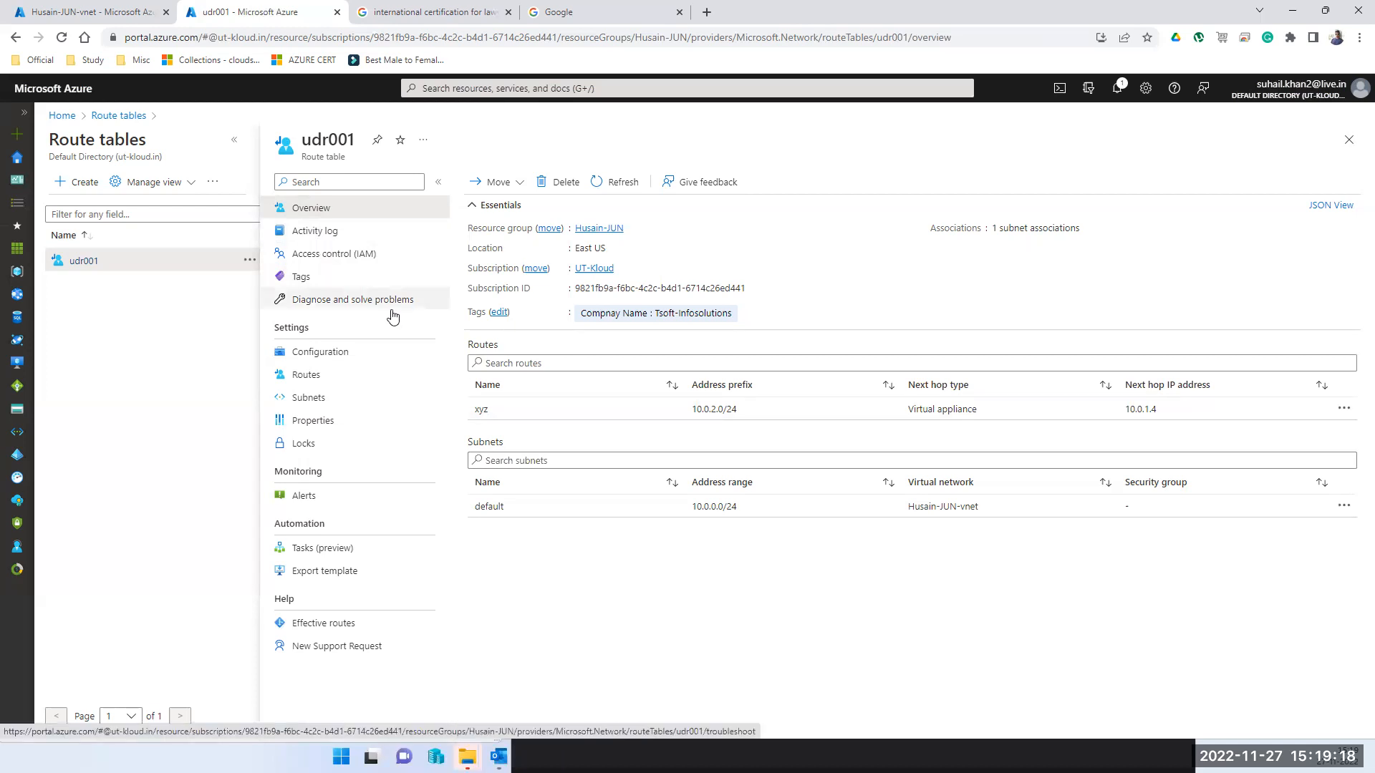
left_click(322, 236)
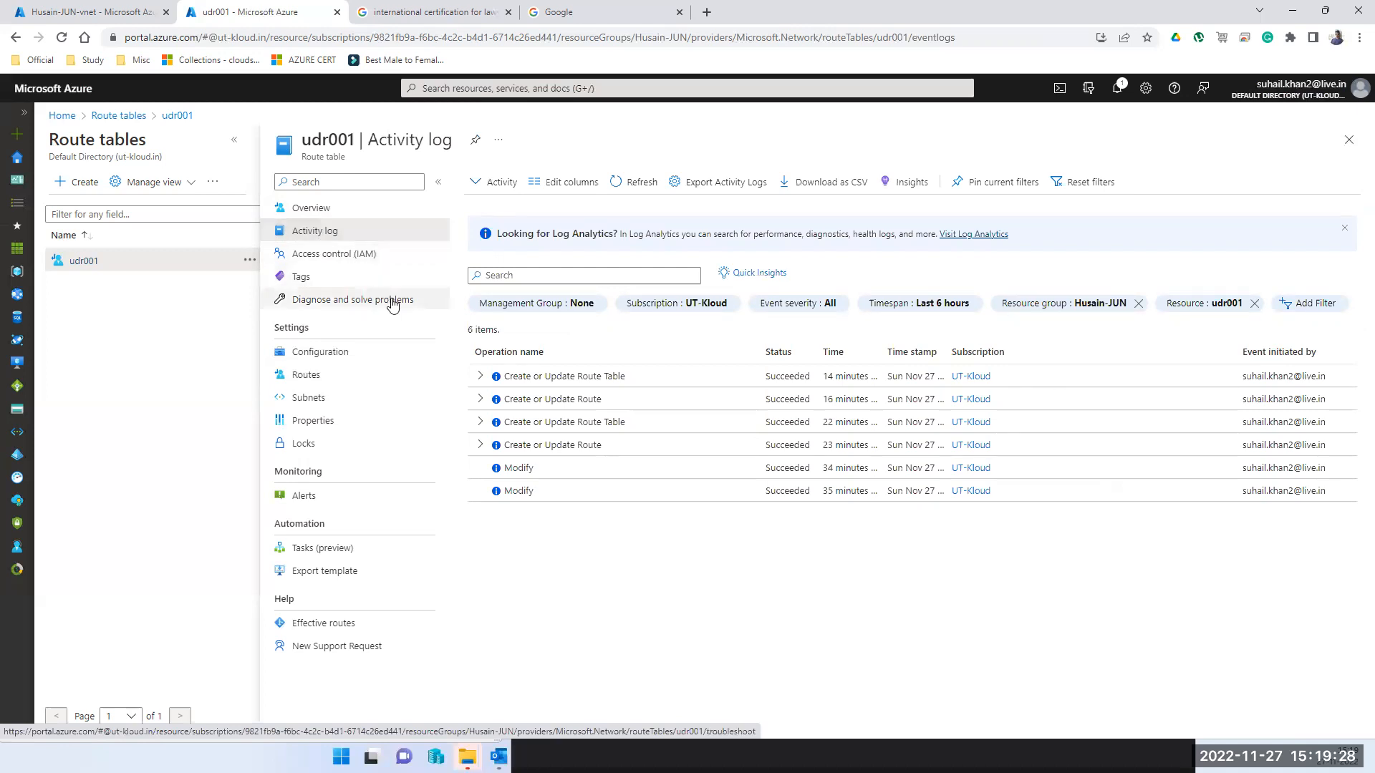
left_click(309, 257)
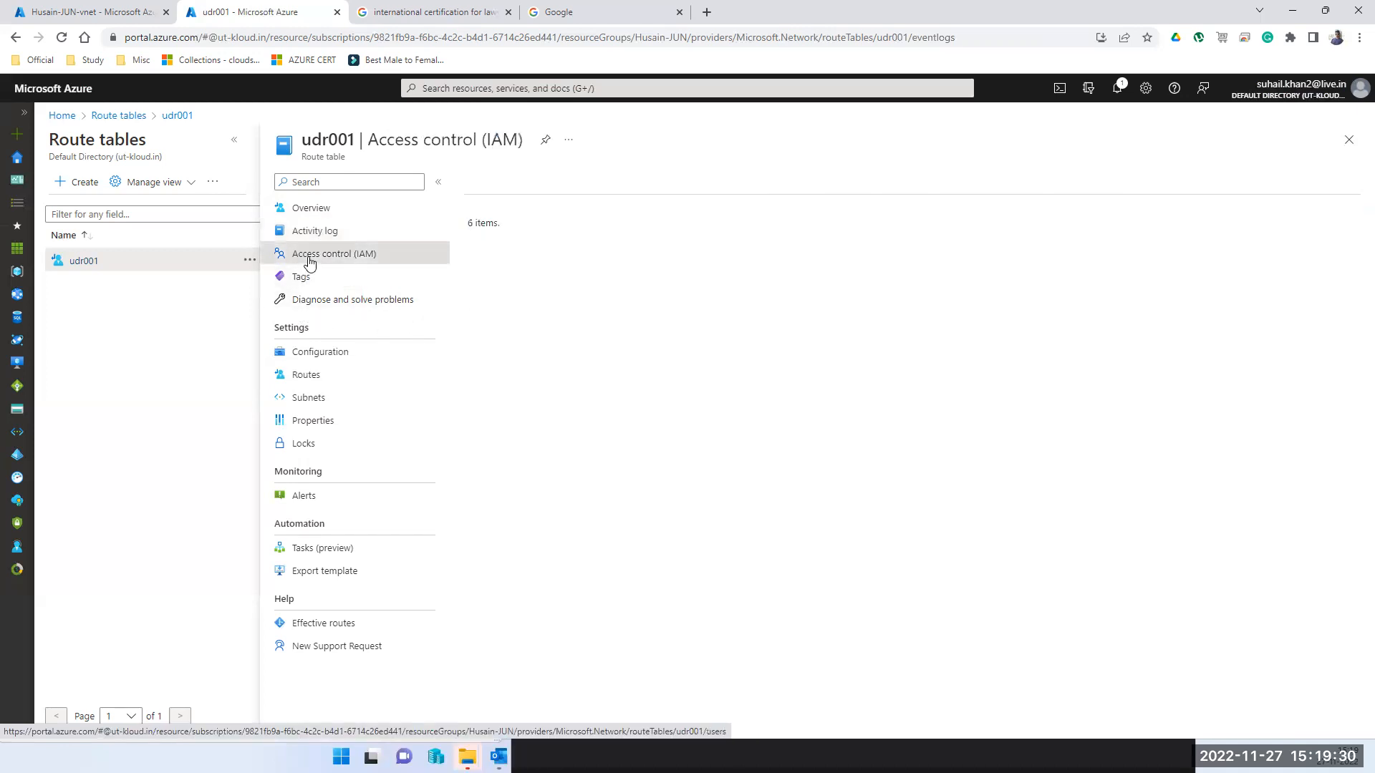